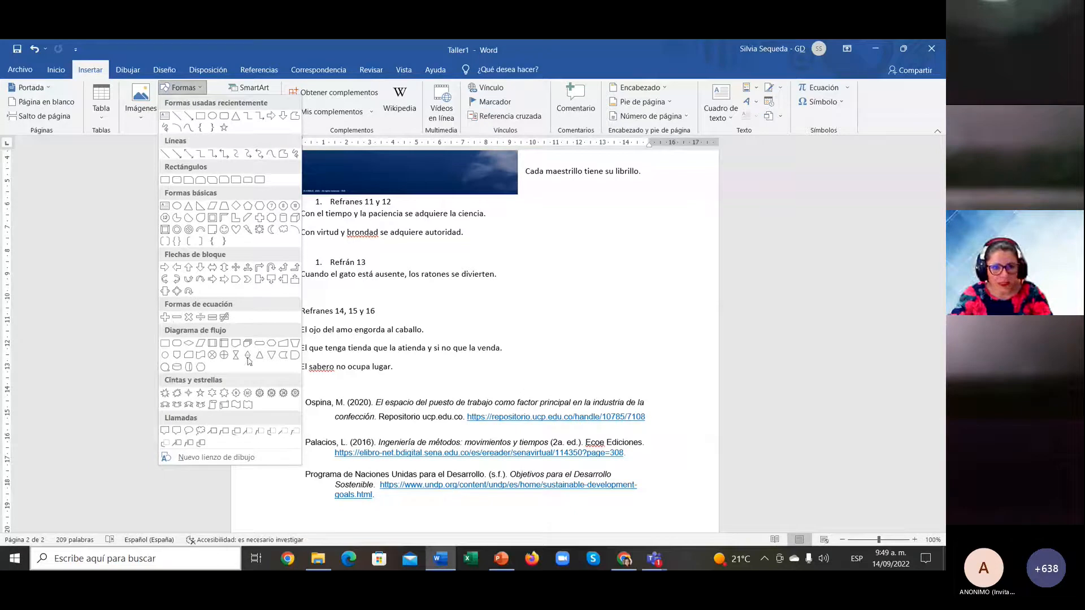
Step: Insert the person-at-desk icon from the Gente icons below the cat proverb
click(193, 90)
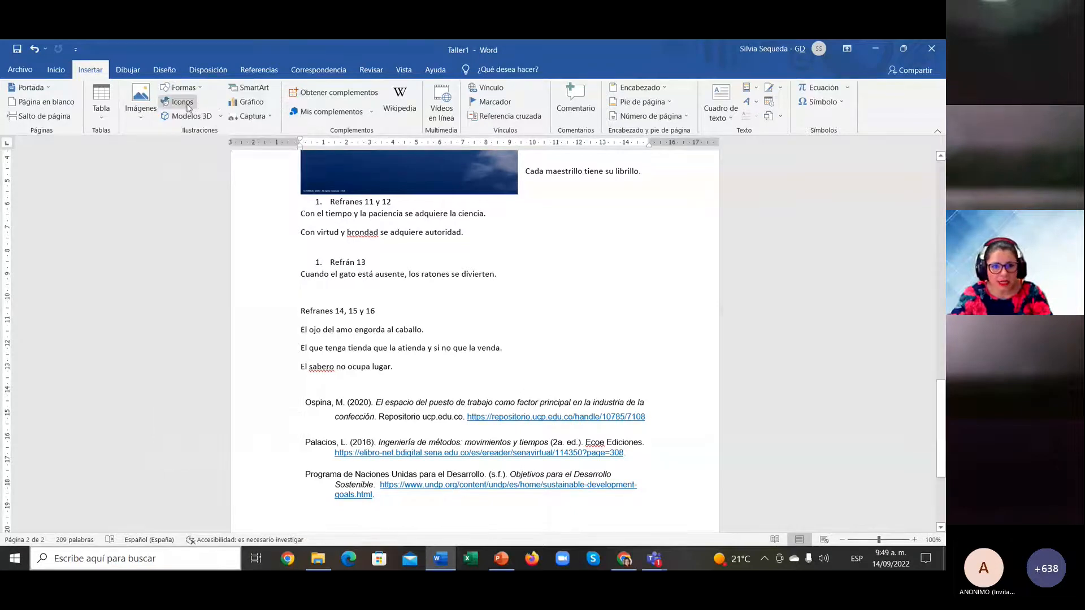
click(182, 103)
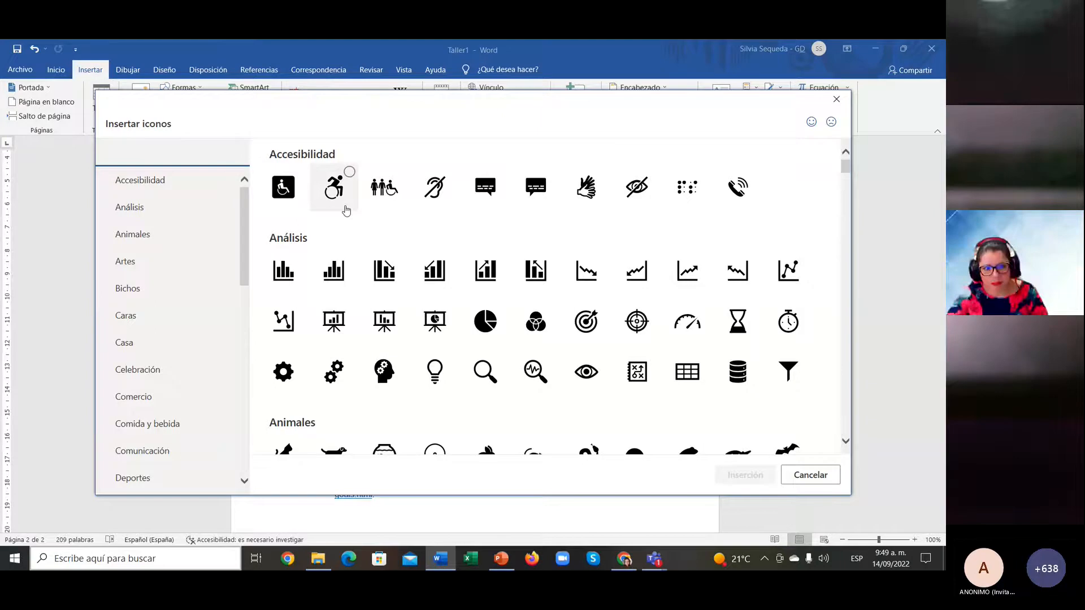
click(132, 234)
scroll(183, 336, down, 5)
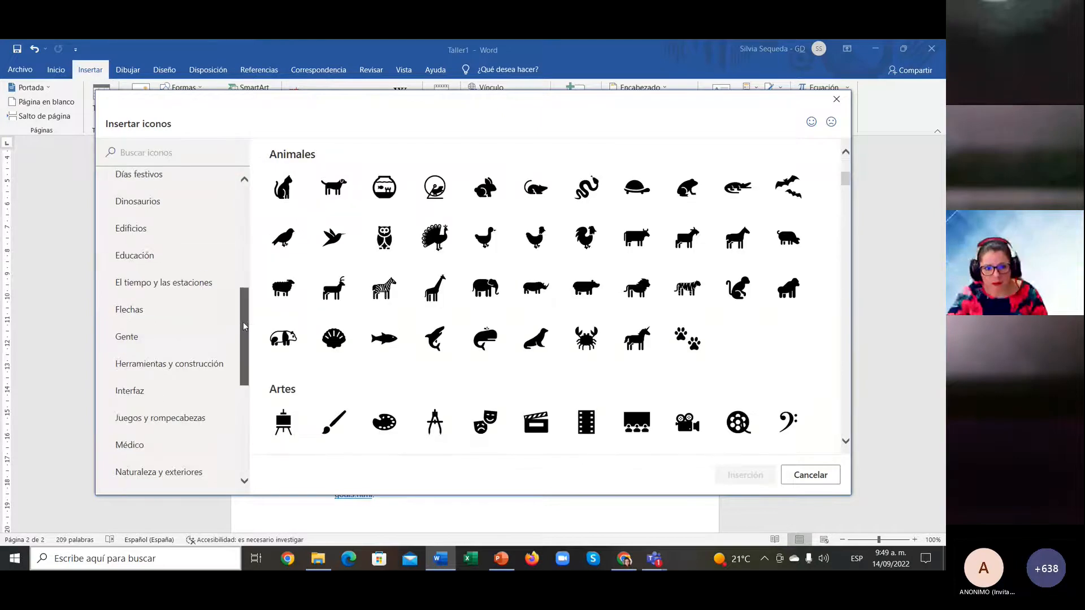
click(183, 336)
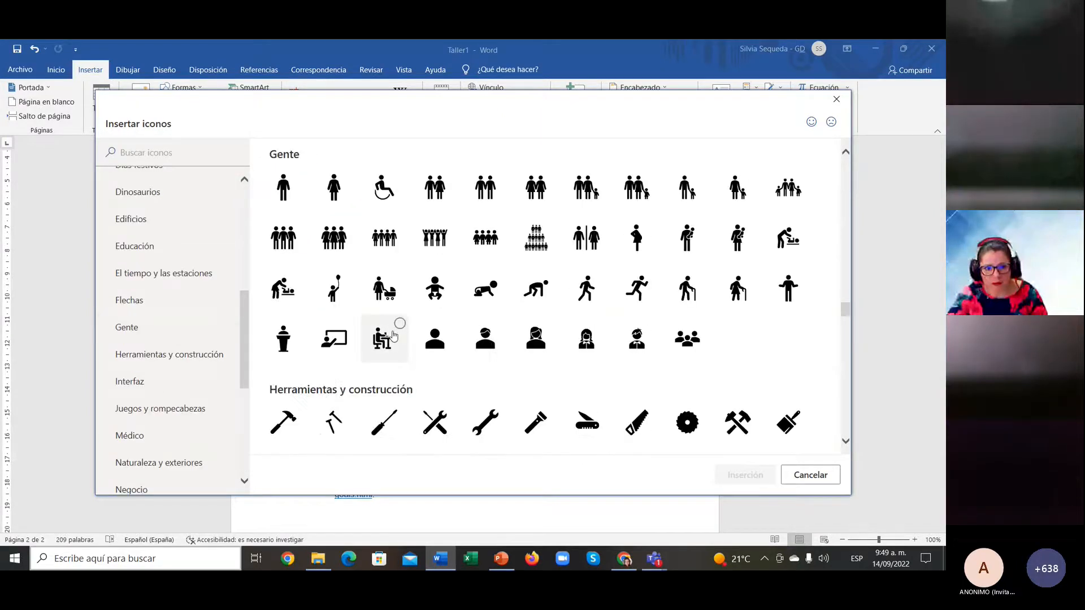
key(Escape)
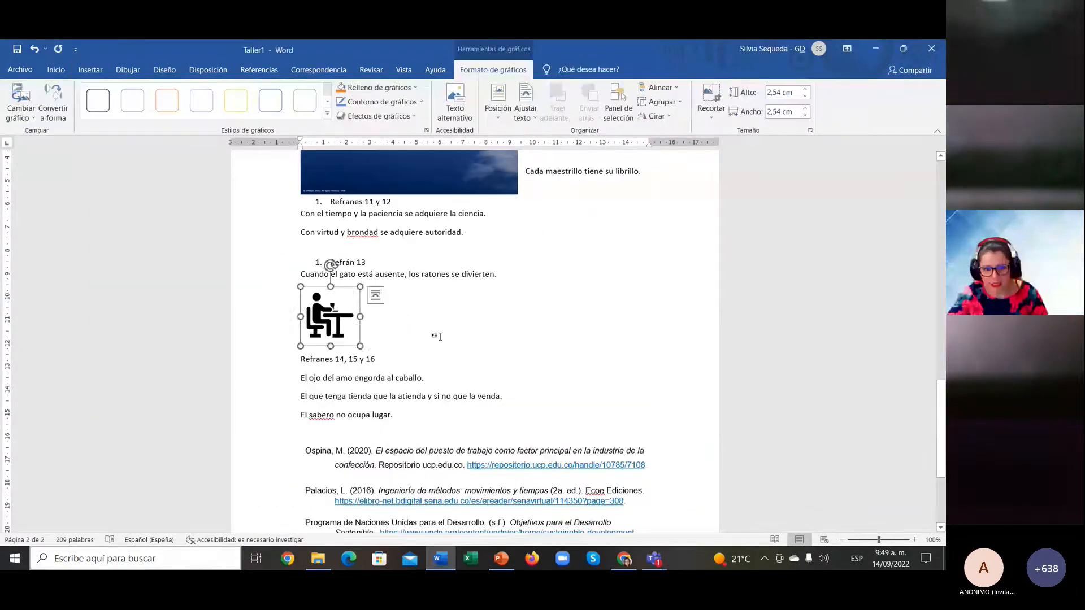
click(435, 337)
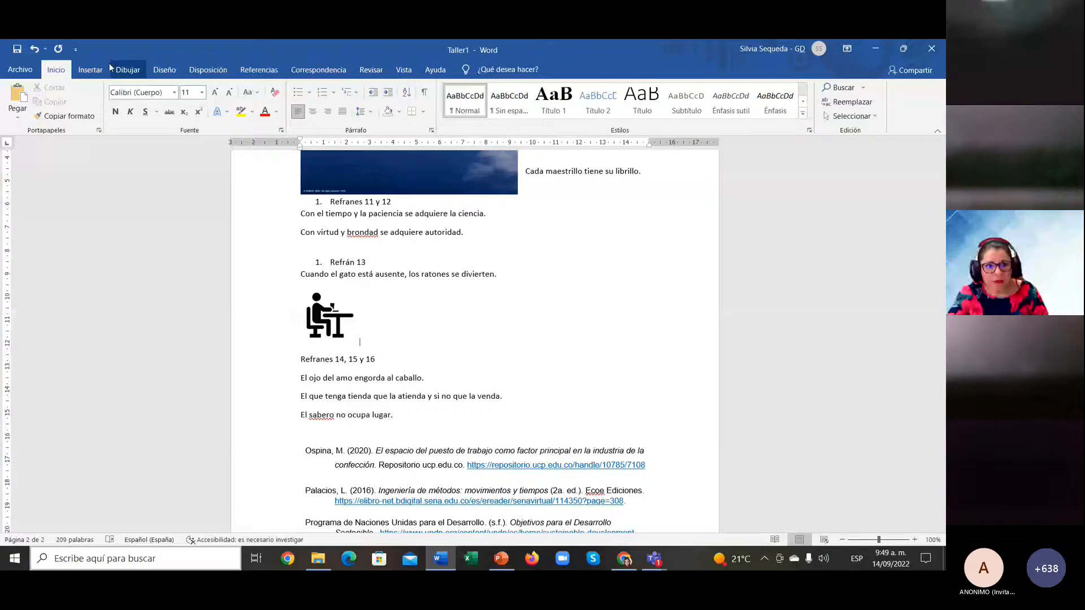
Step: Add an empty line under the desk icon and bring up the 3D model sources
click(90, 69)
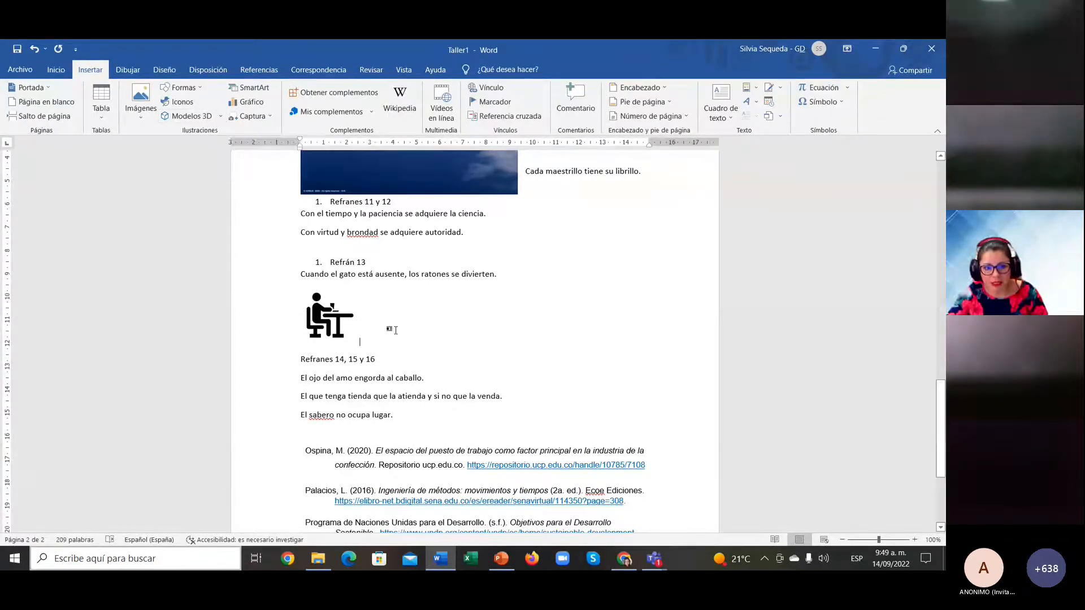
key(Return)
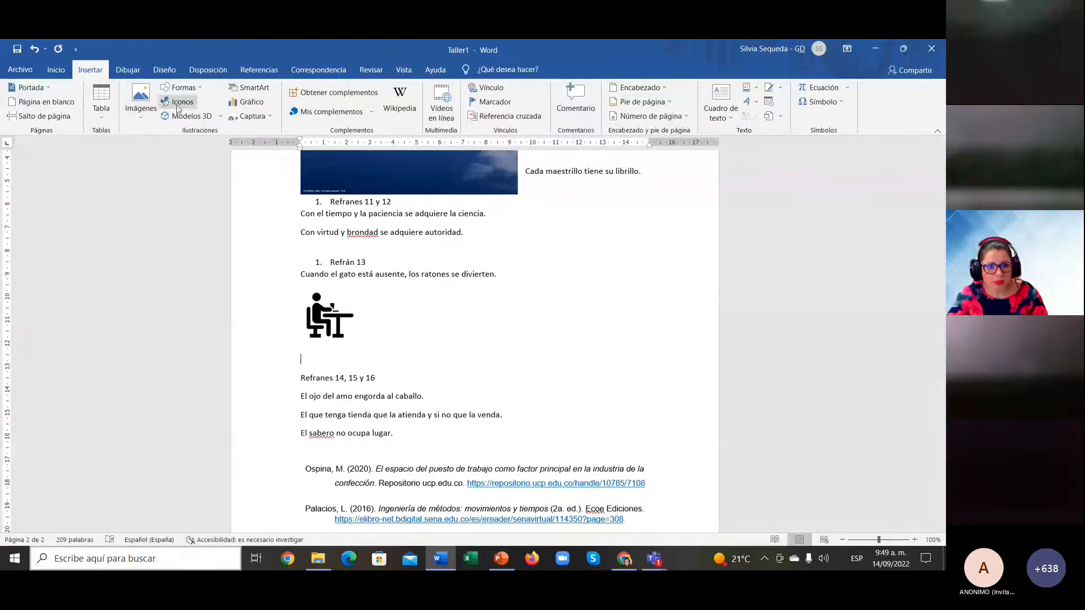
click(221, 118)
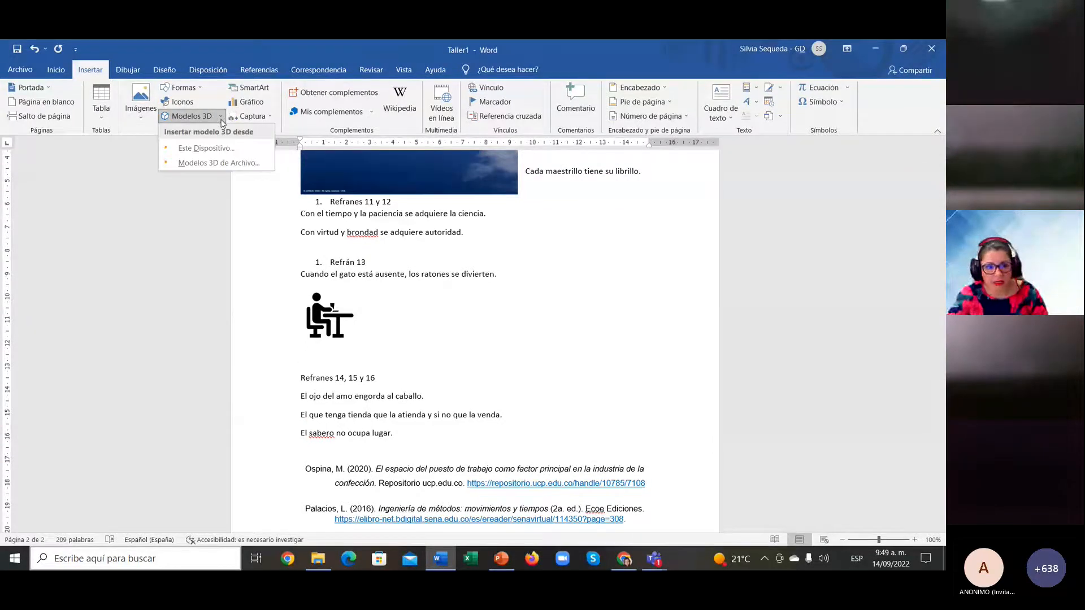
Step: Insert the arm-muscle model from the online educational animated 3D models
click(228, 164)
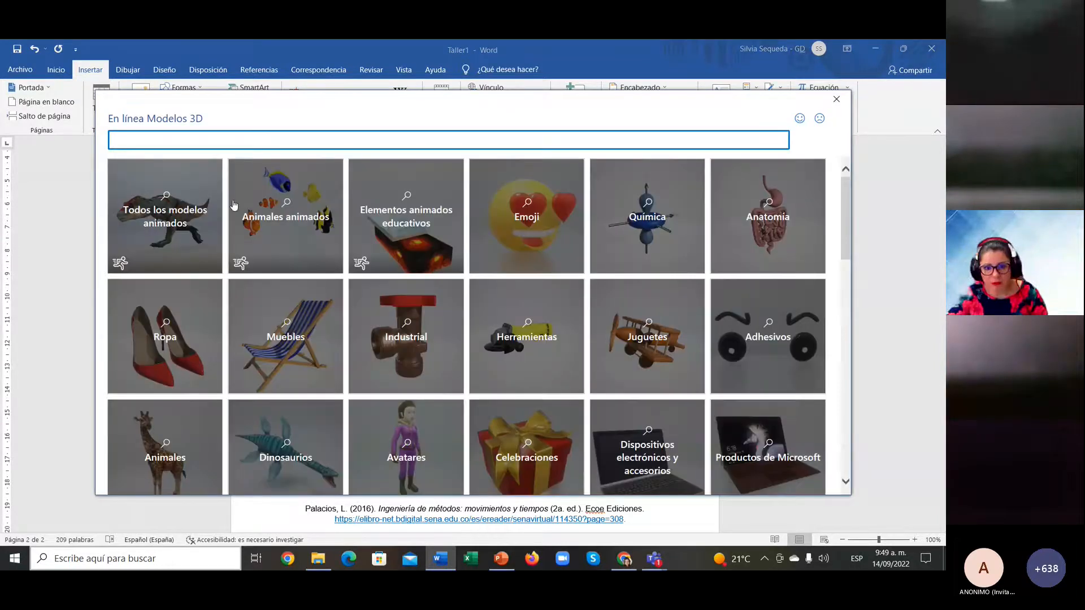
scroll(458, 378, down, 10)
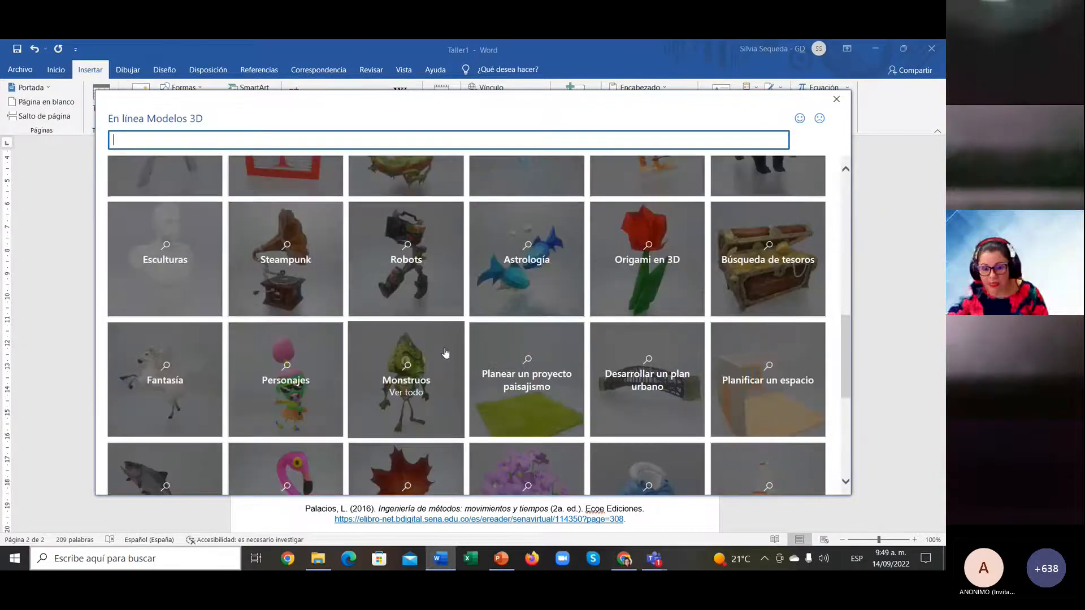
scroll(446, 353, up, 10)
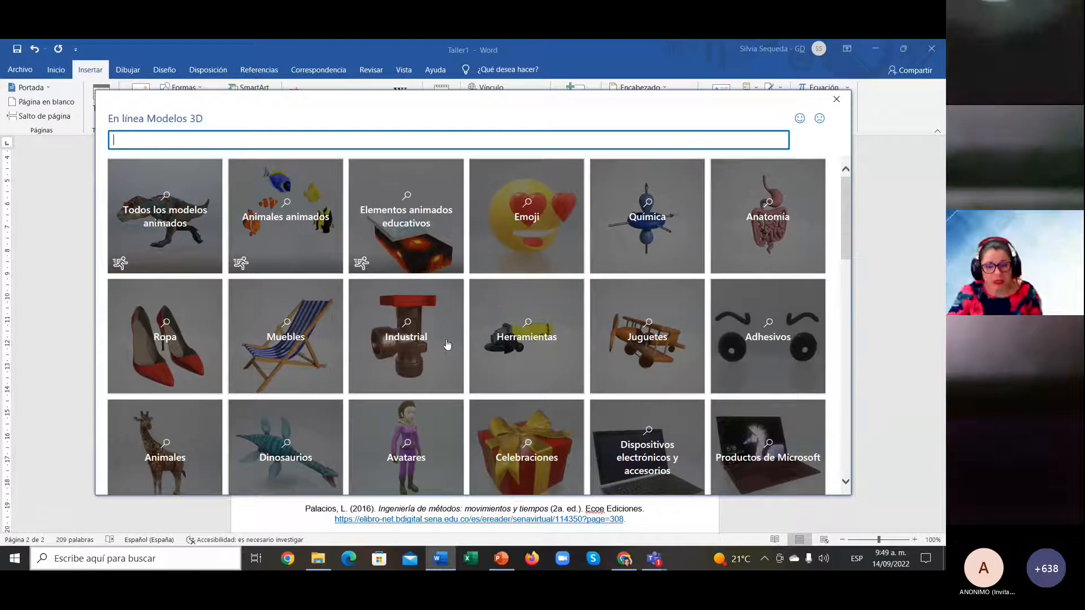
click(416, 226)
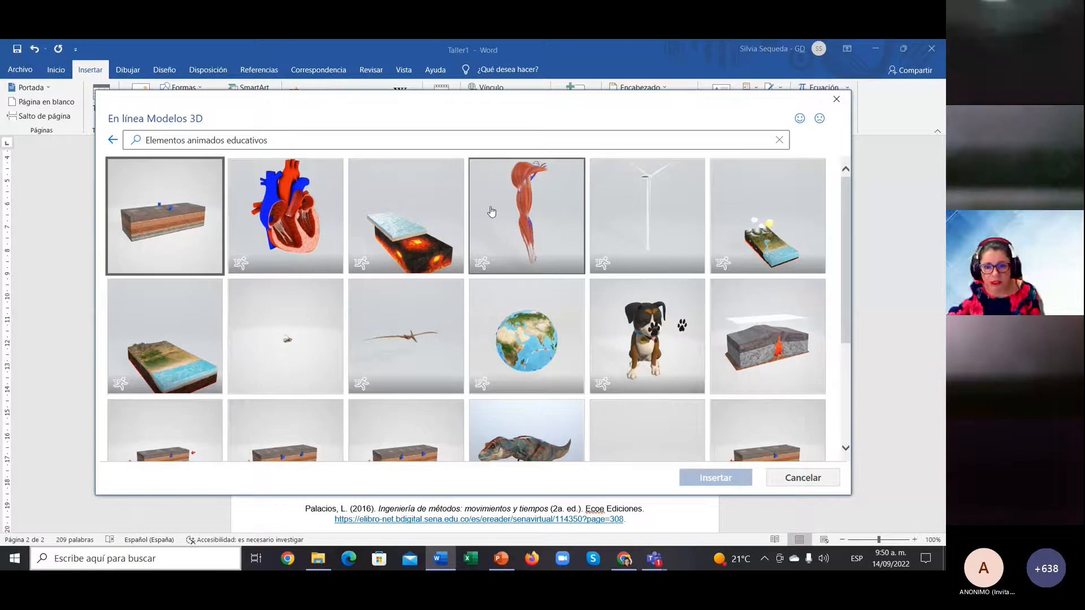
click(527, 221)
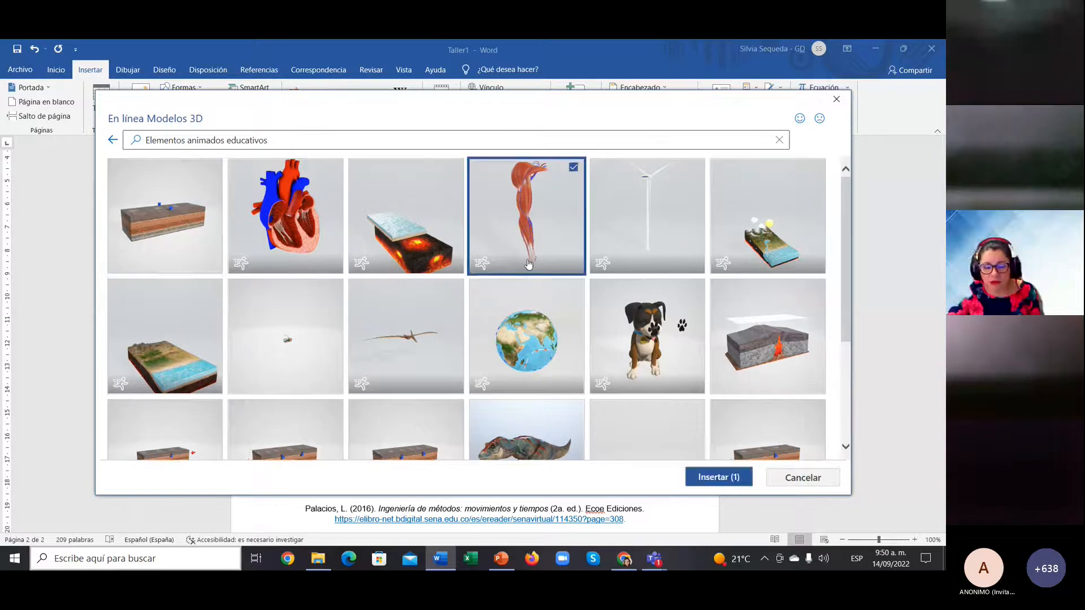
click(738, 476)
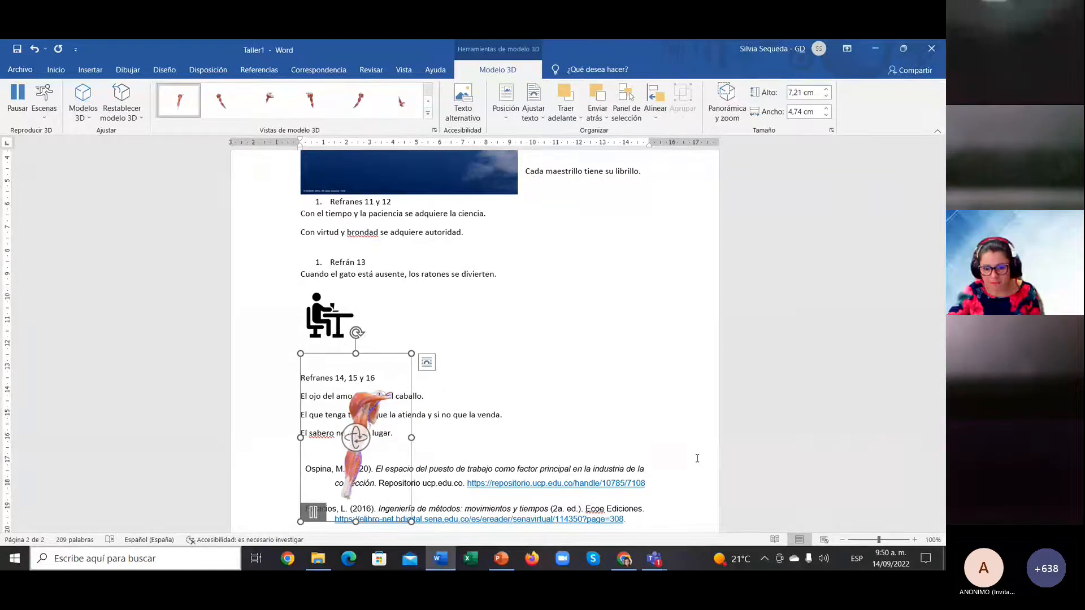
Step: Set the arm model in line with text and rotate it to a new orientation
click(427, 366)
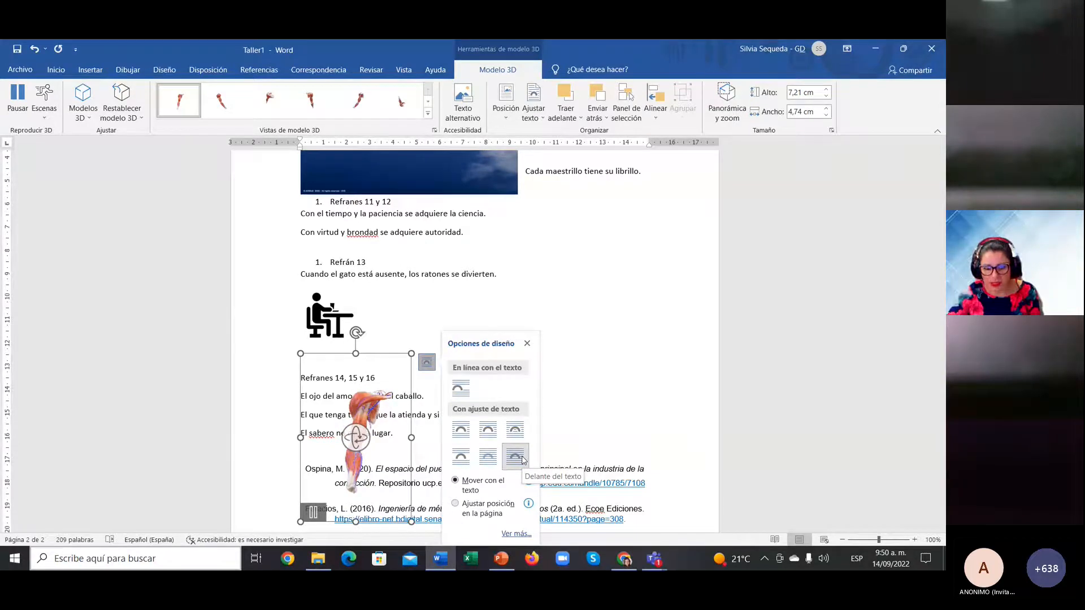
click(461, 389)
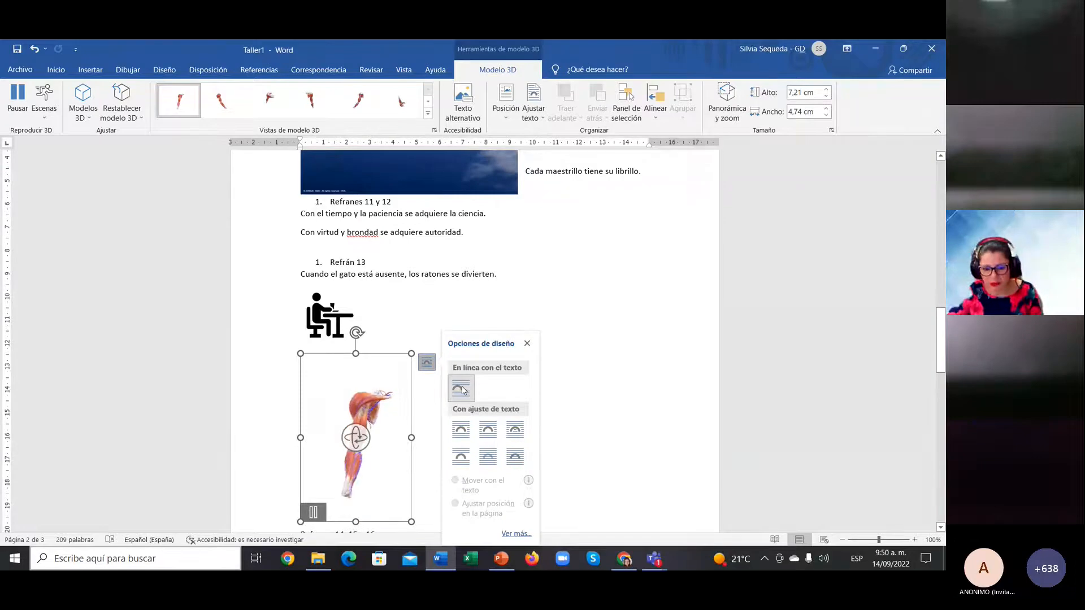
click(520, 456)
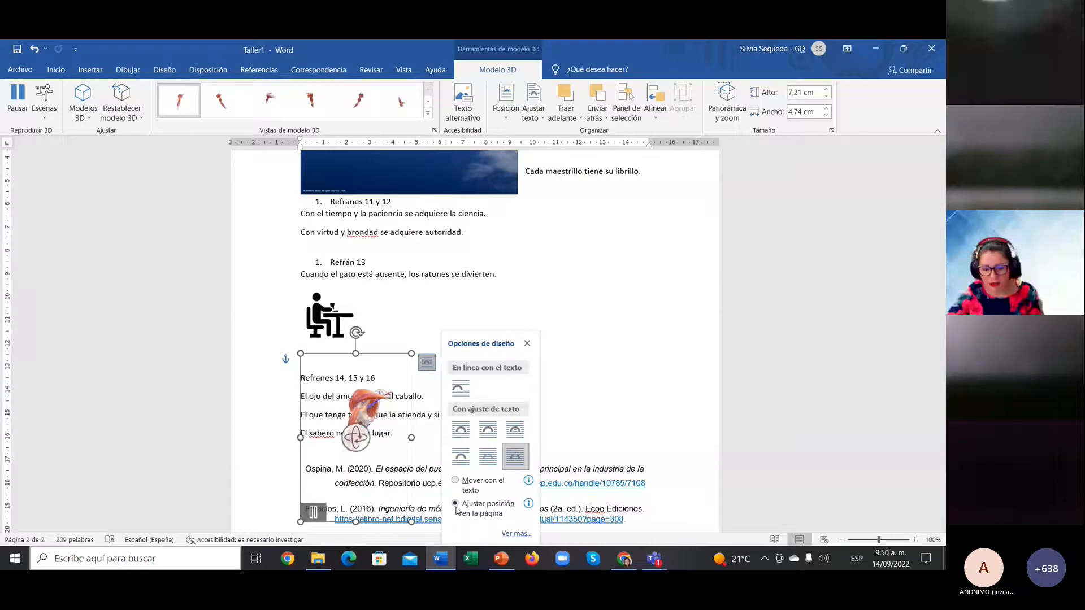
click(462, 388)
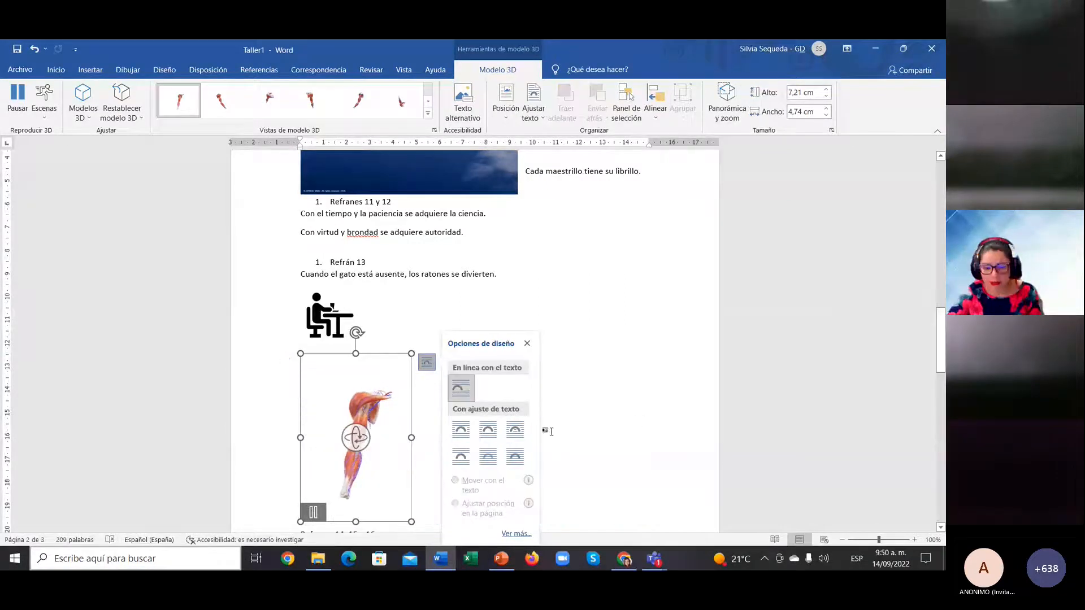
scroll(622, 357, down, 1)
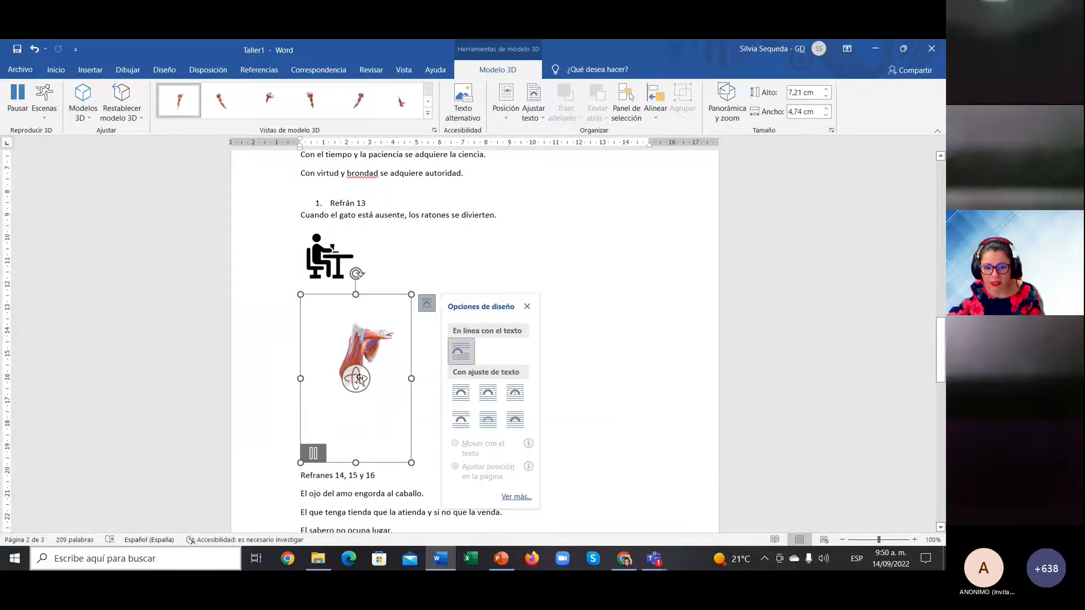
drag(360, 380, 363, 352)
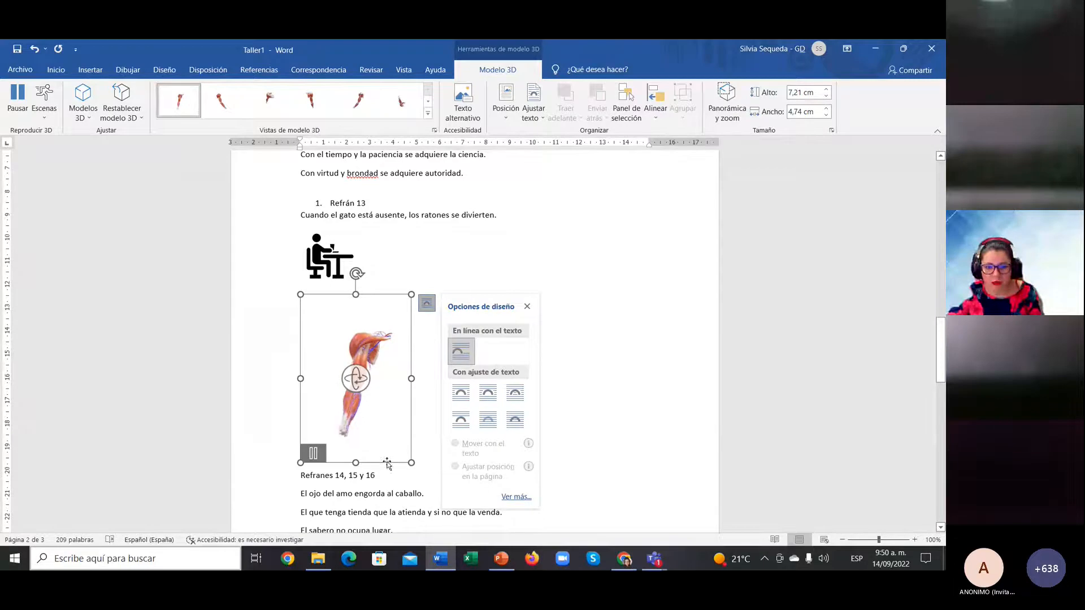
click(407, 472)
click(407, 473)
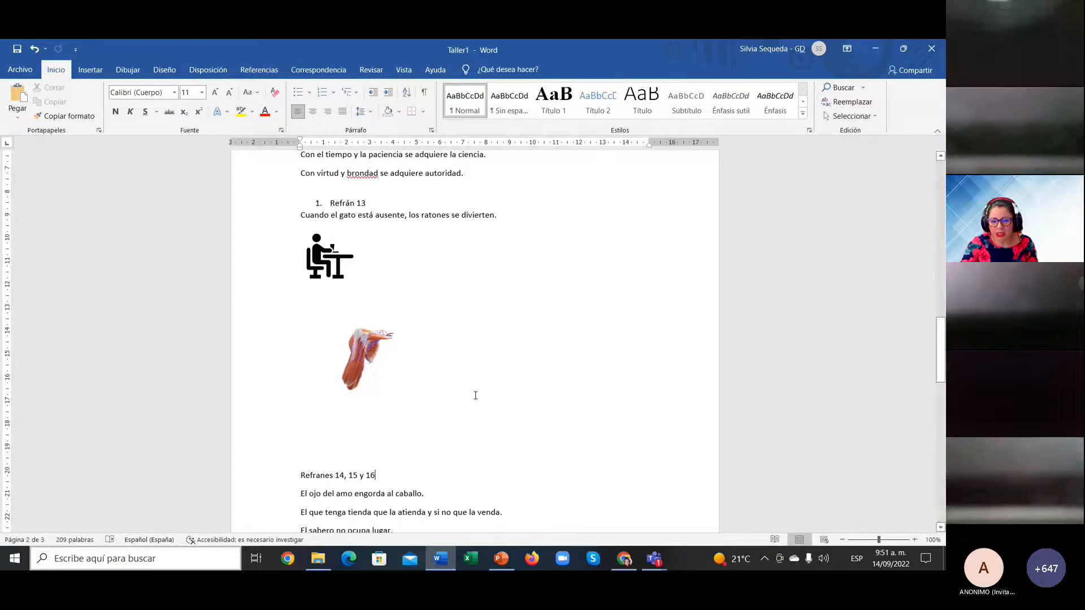
Step: Add an empty line right after the arm model
click(93, 71)
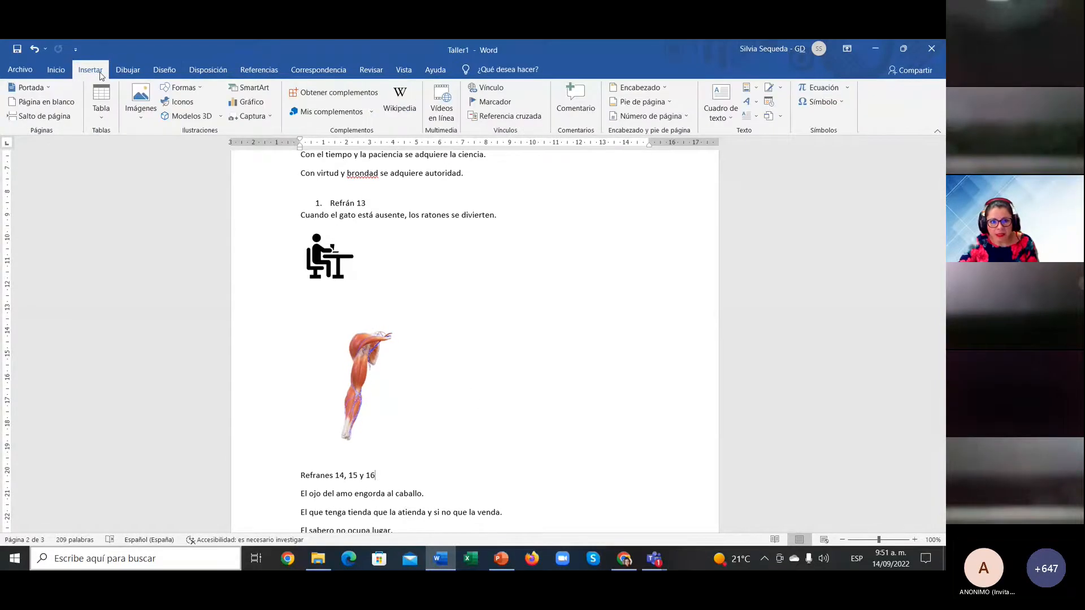
click(379, 444)
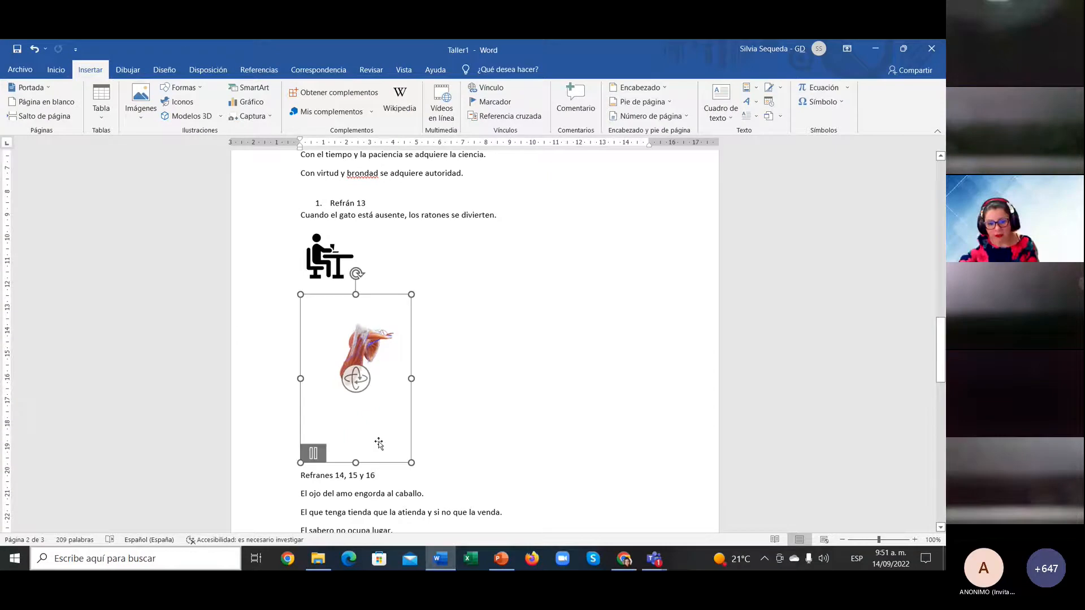
click(448, 457)
key(Return)
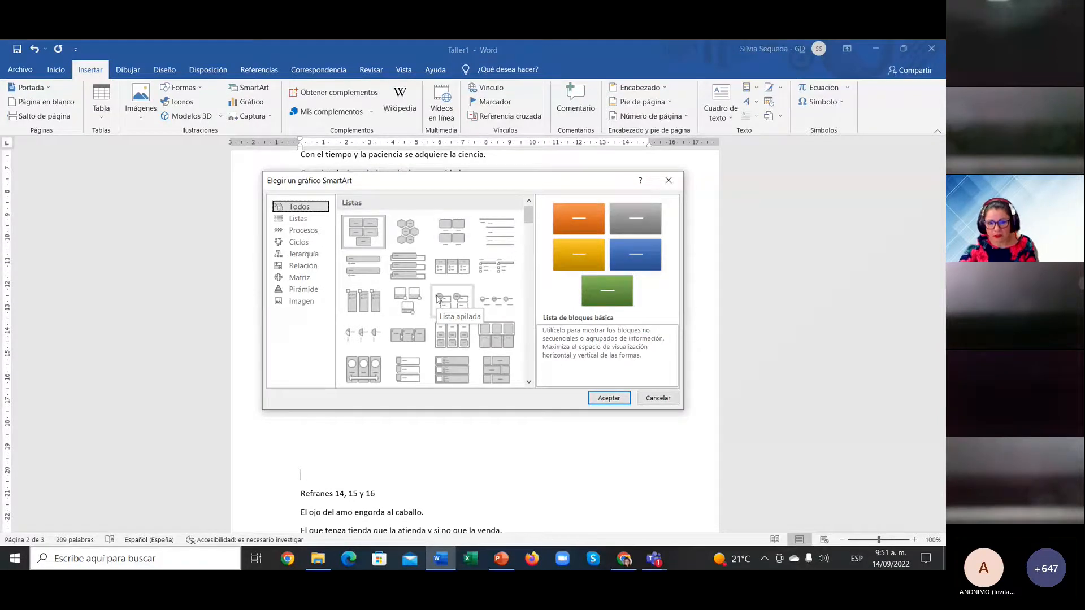
Step: Browse the SmartArt categories from Process to Pyramid, then scroll through the List layouts
drag(532, 220, 529, 373)
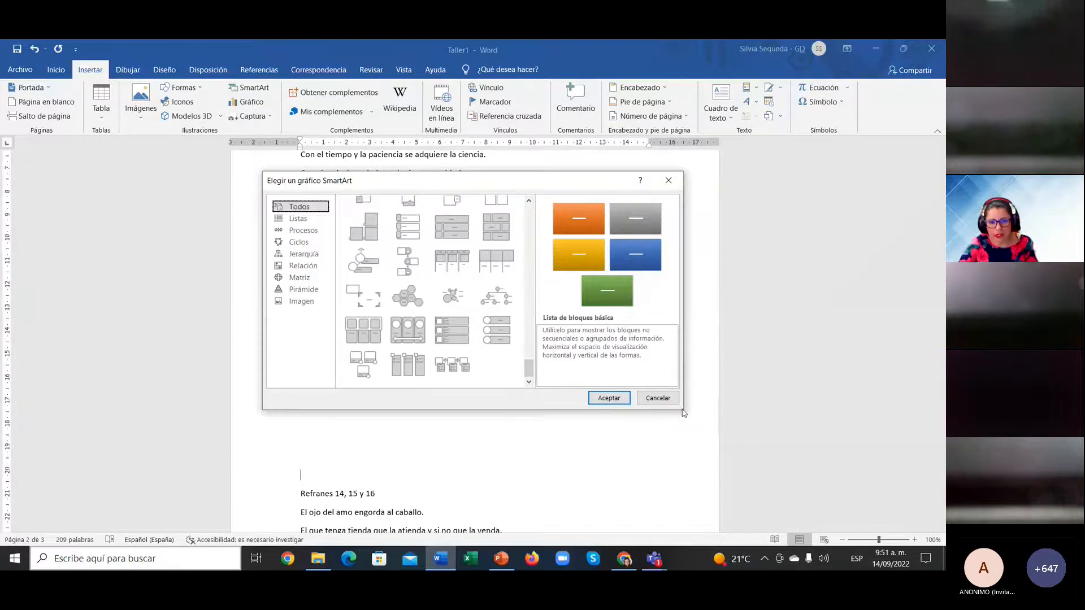
click(298, 219)
click(303, 230)
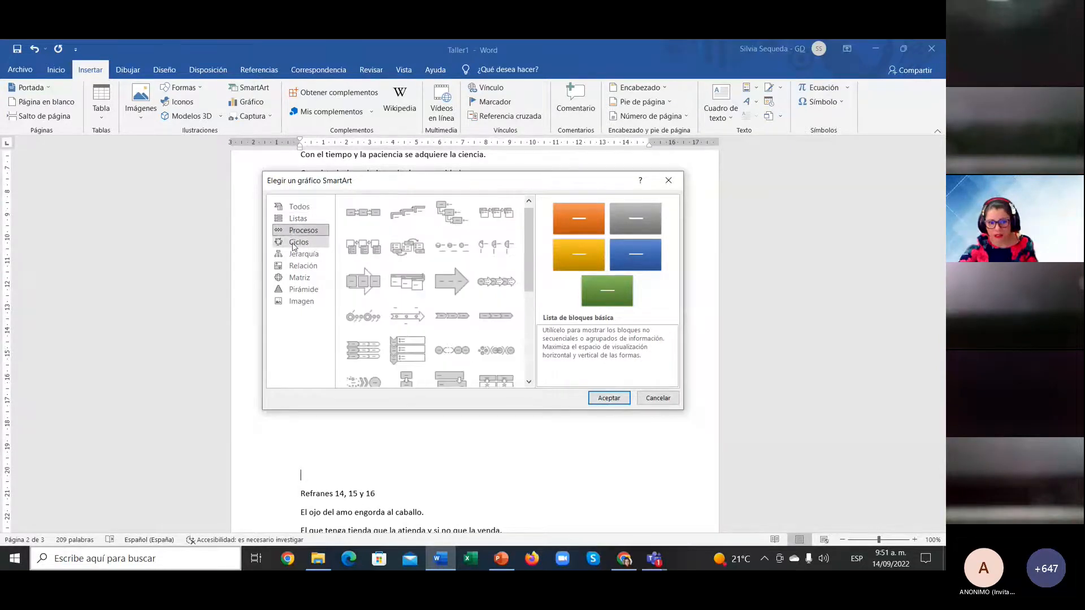
click(294, 246)
click(297, 255)
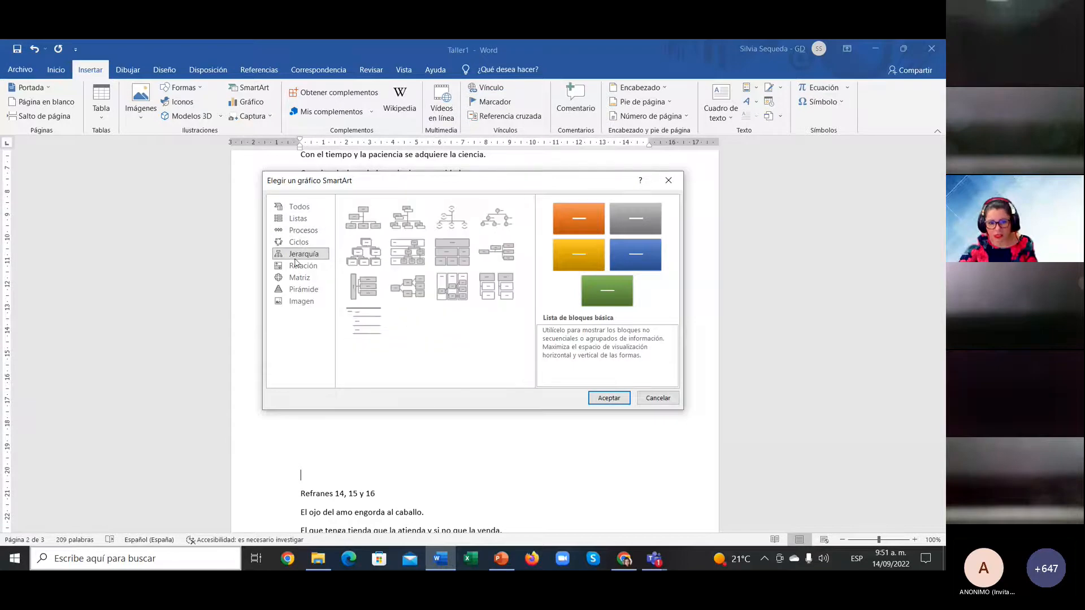
click(298, 266)
click(300, 282)
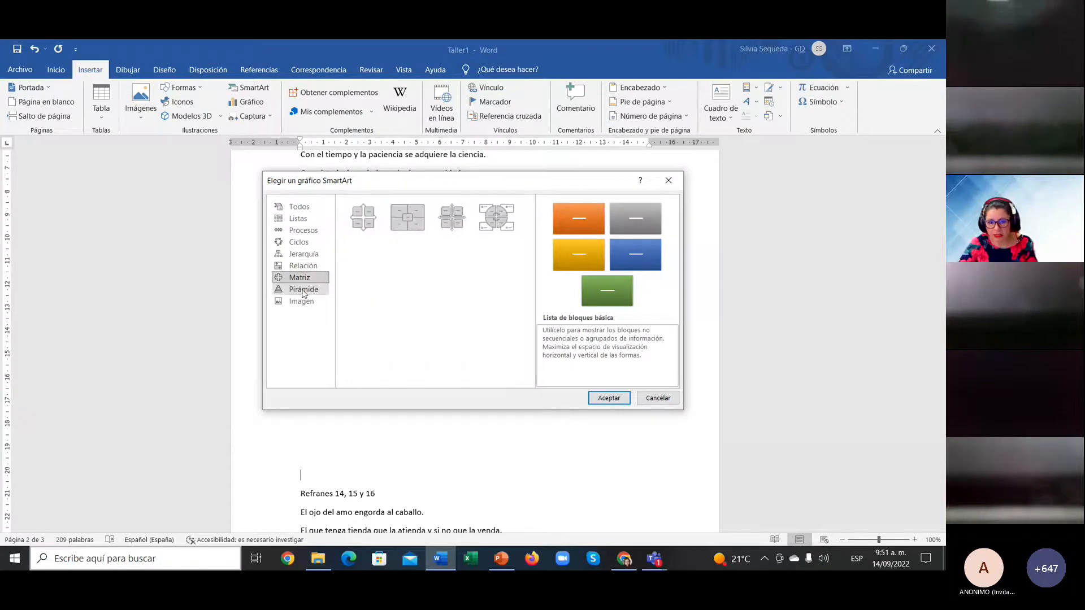
click(303, 290)
click(300, 278)
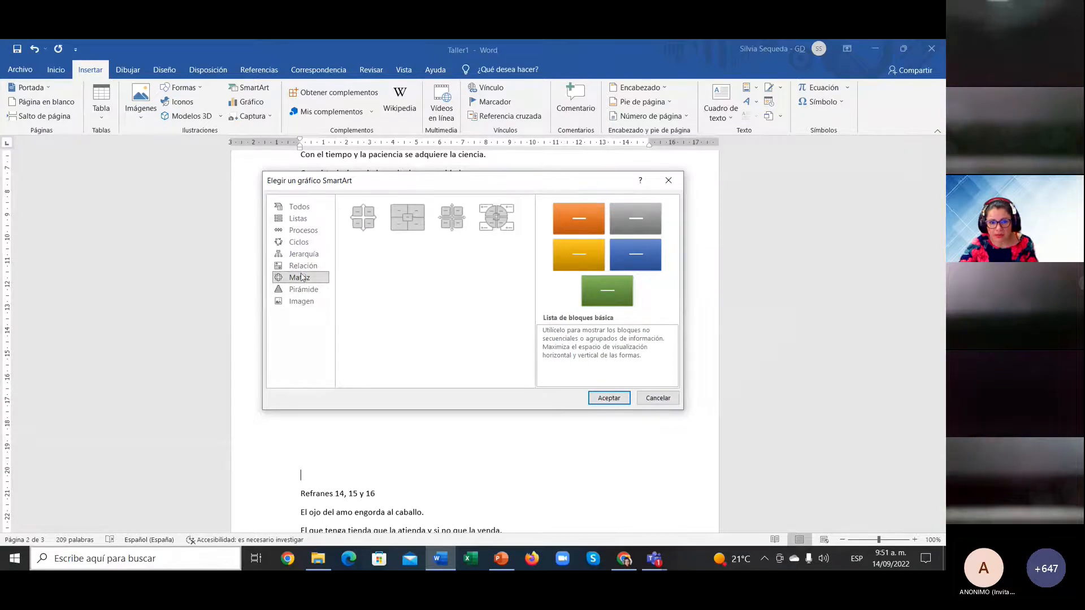
click(298, 219)
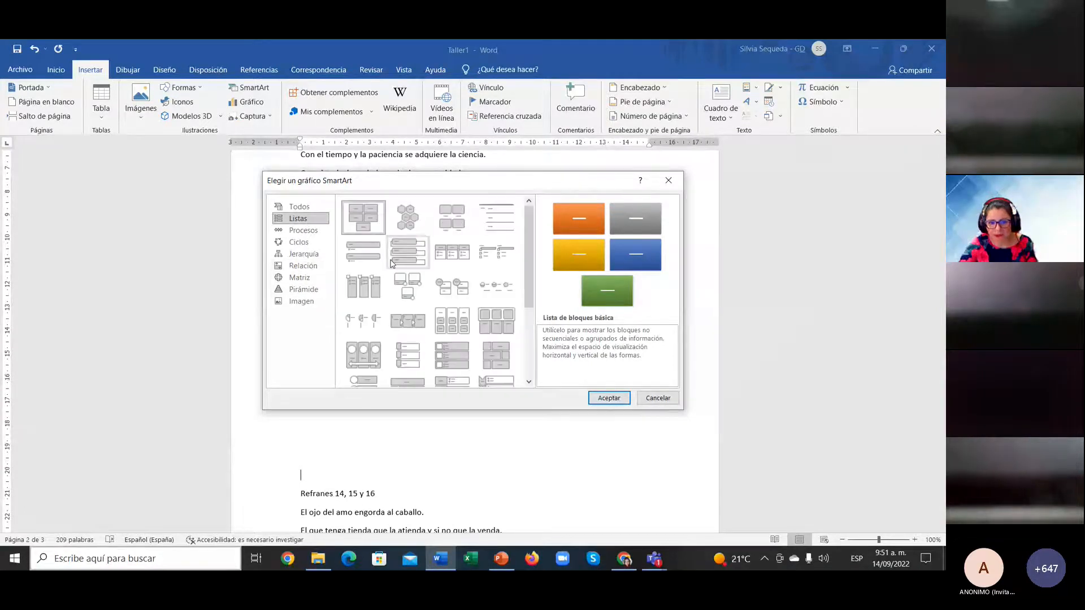
scroll(437, 337, down, 3)
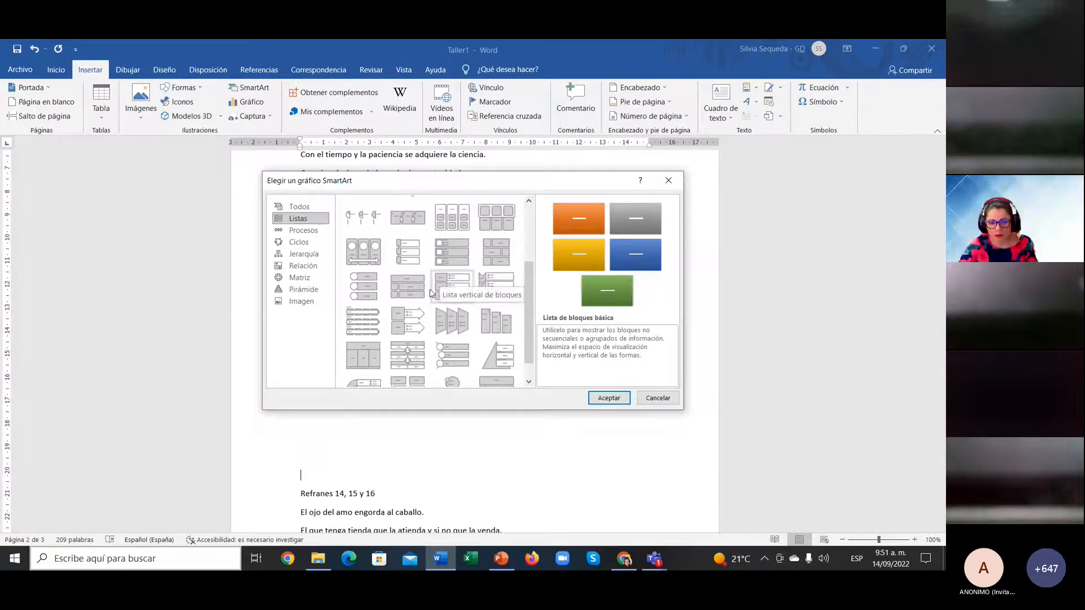
scroll(425, 345, down, 1)
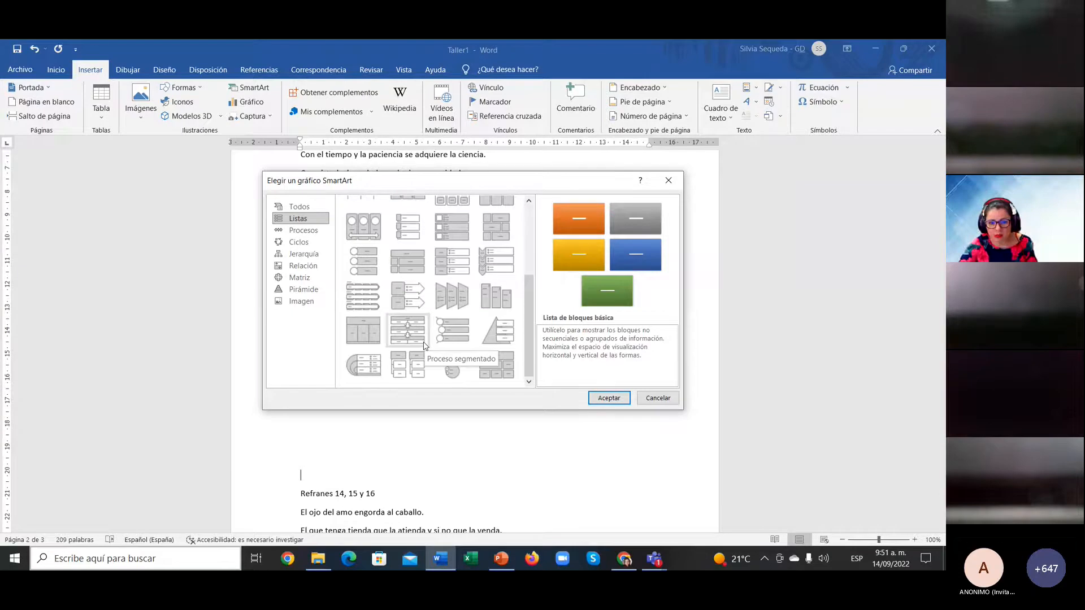
Step: Insert the vertical picture list SmartArt and put a crossed-out ear icon in its first block
double_click(453, 259)
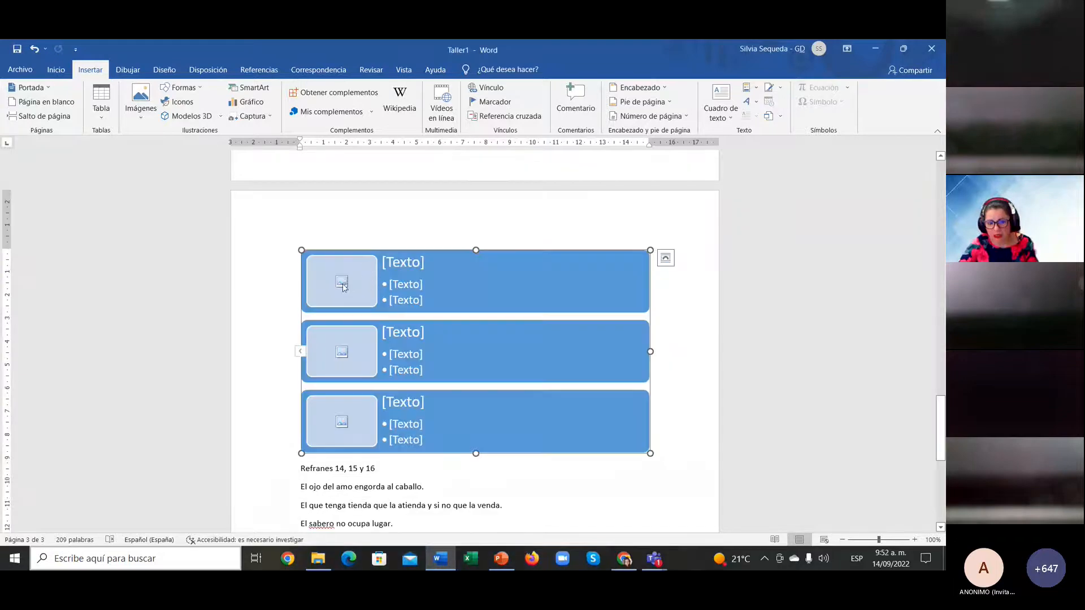
click(343, 285)
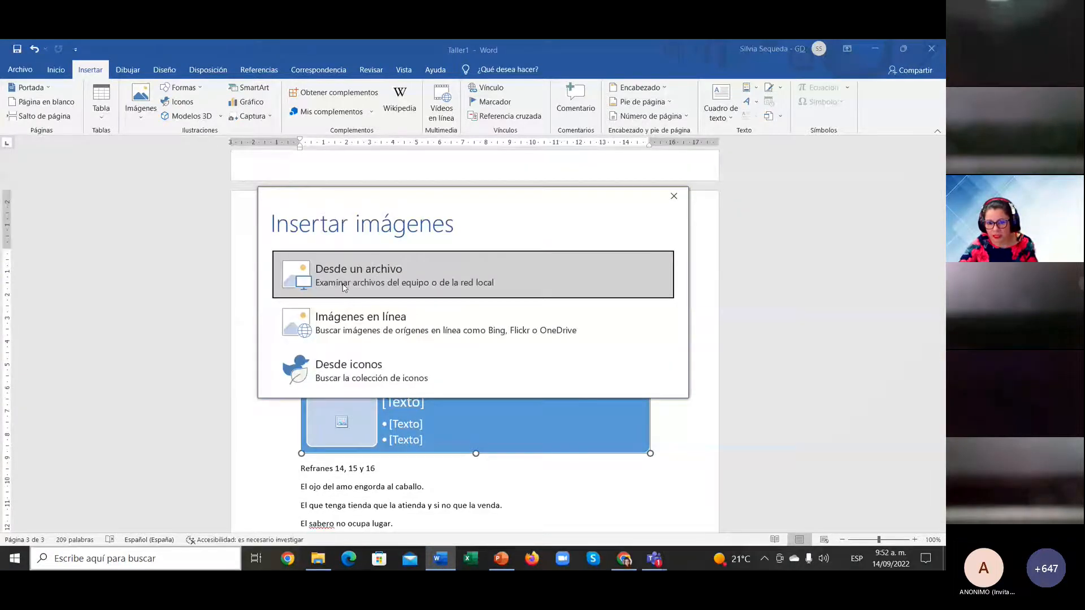
click(674, 196)
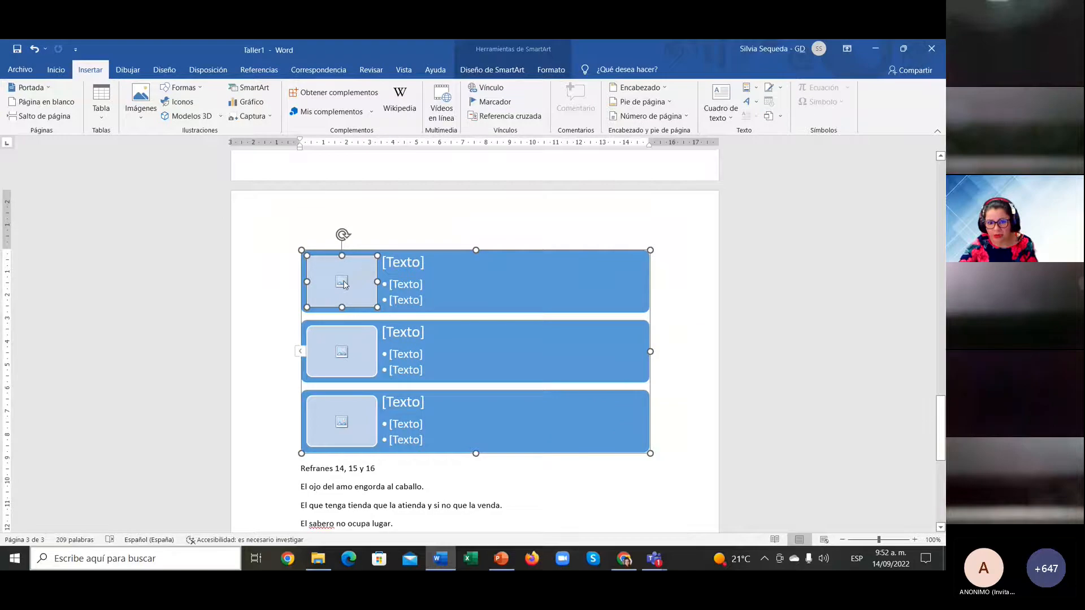
click(345, 285)
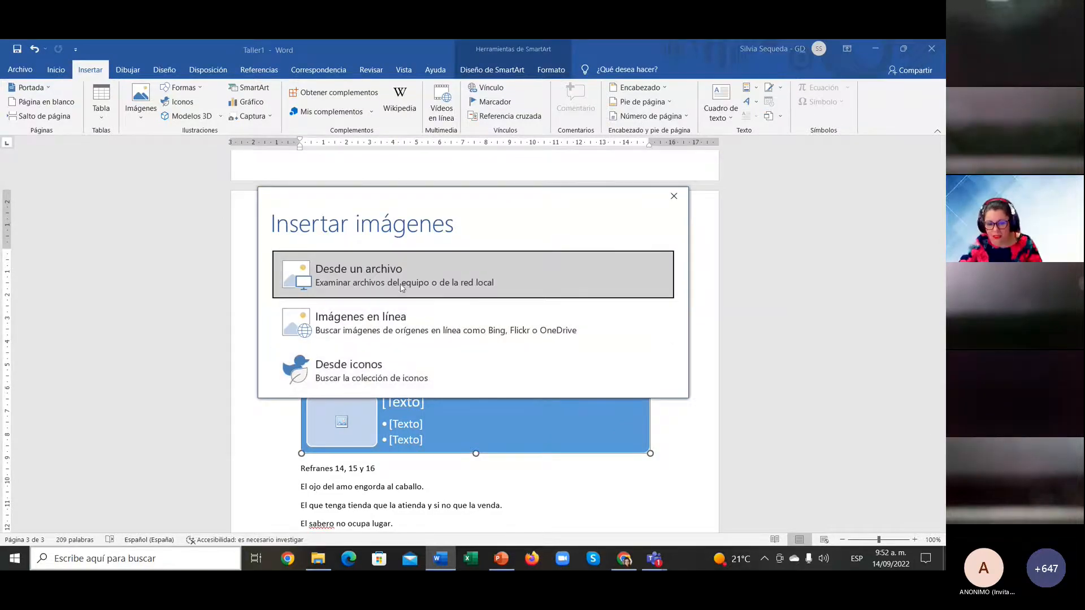
click(415, 383)
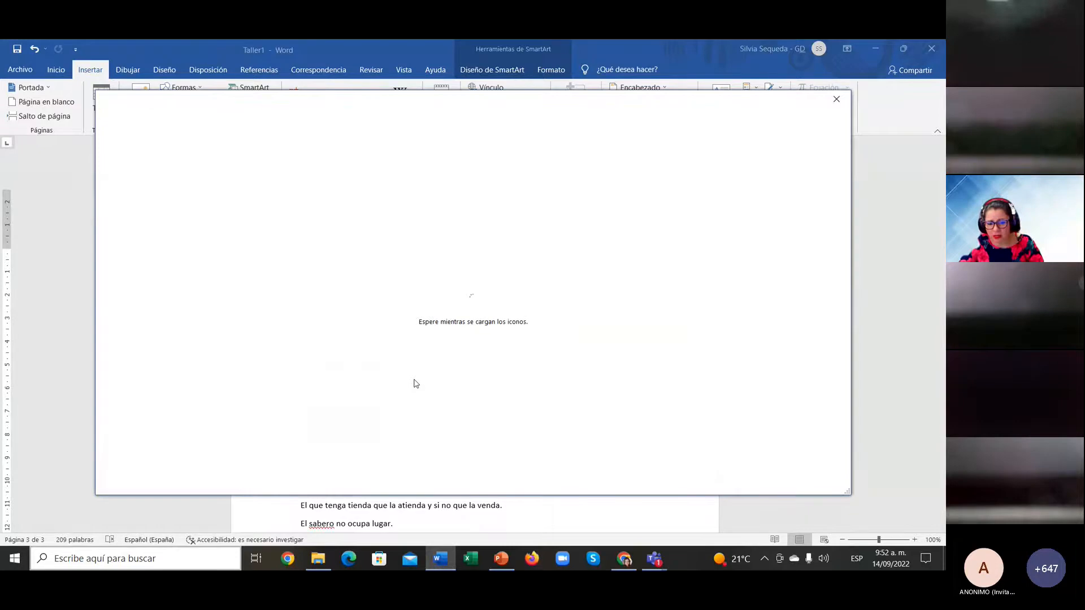
click(444, 194)
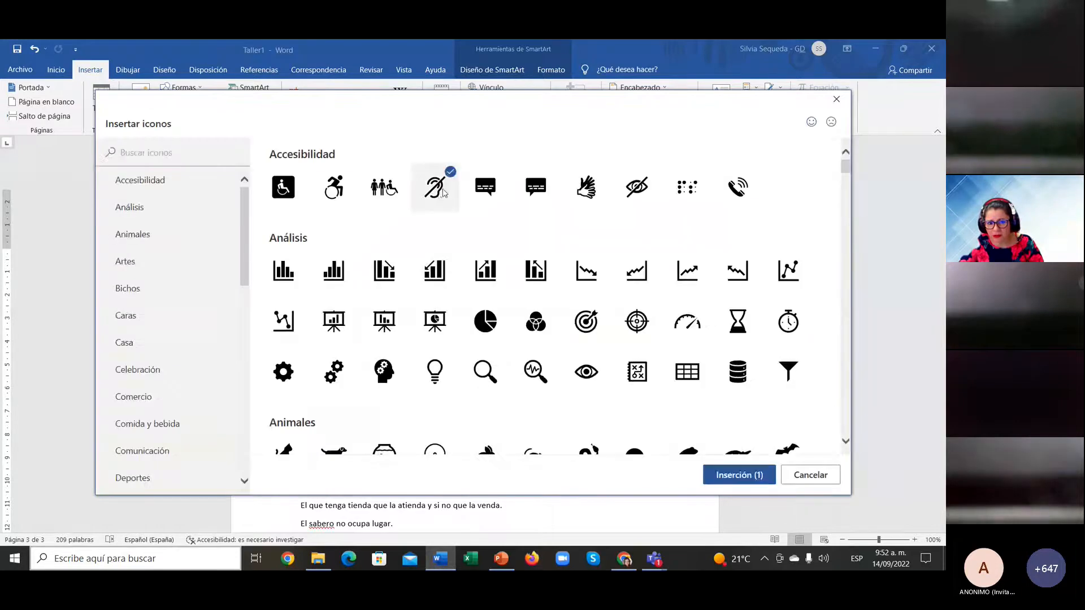
click(726, 481)
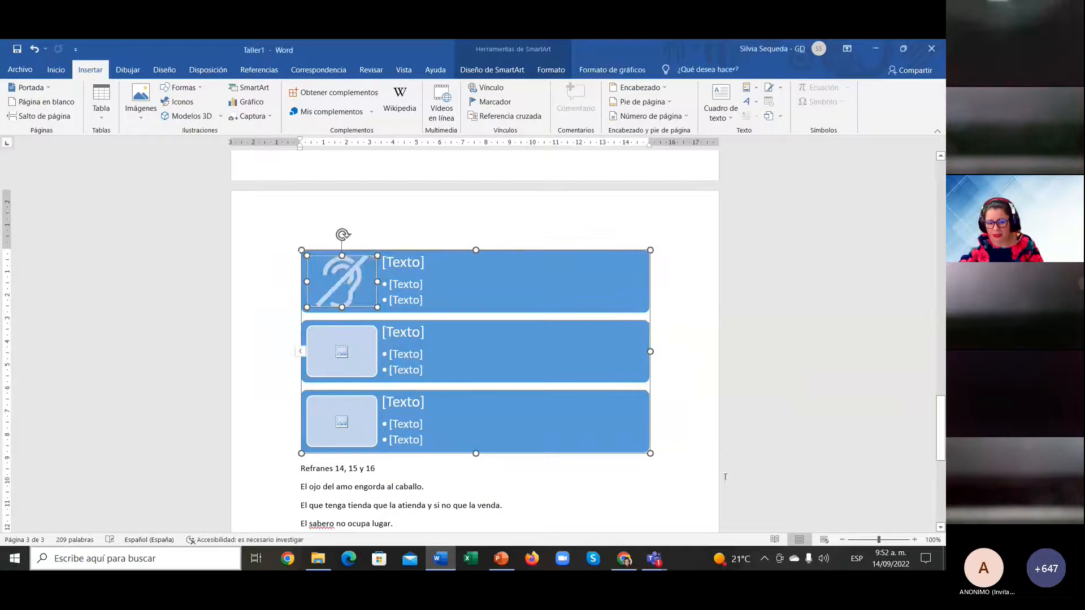
Step: Type 'kjhjkhkjnknm' as the first row's heading and 'kjkjjhjhjkhj' as its first bullet
click(406, 262)
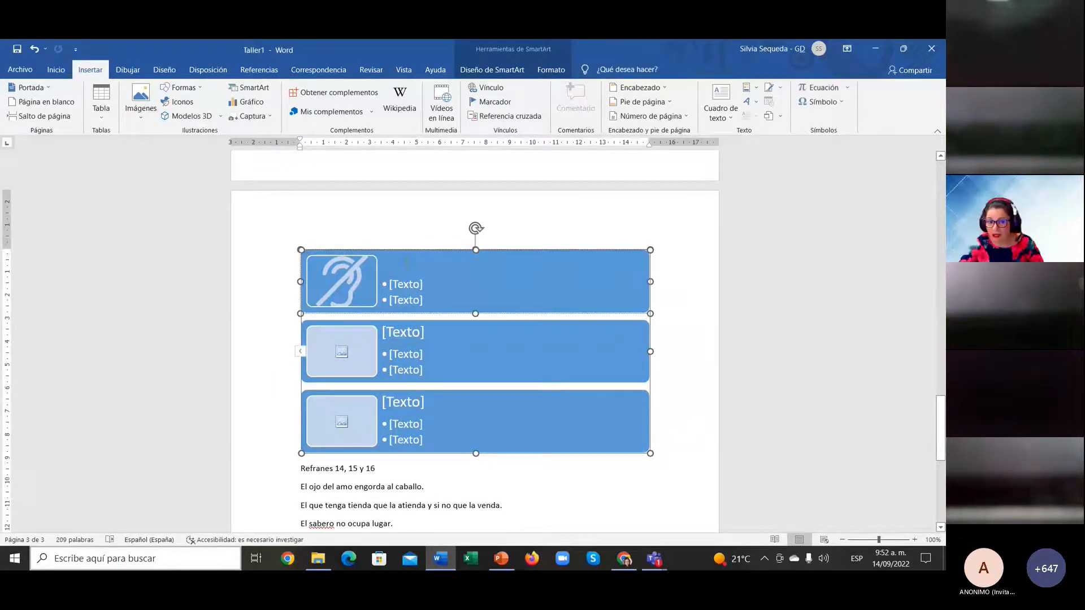
text(kjhjkhkjnknm)
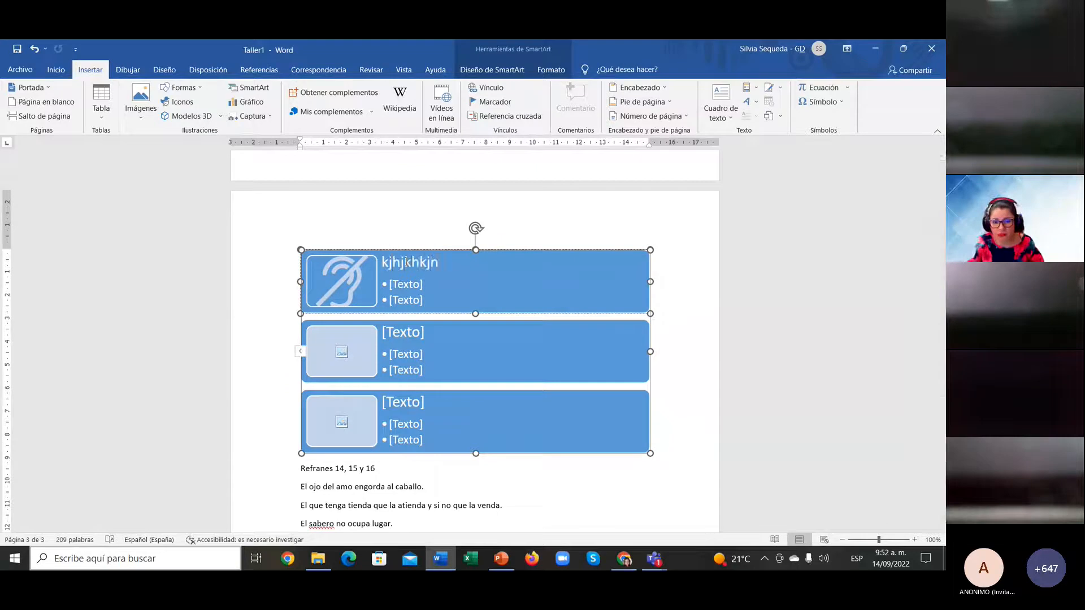
click(415, 285)
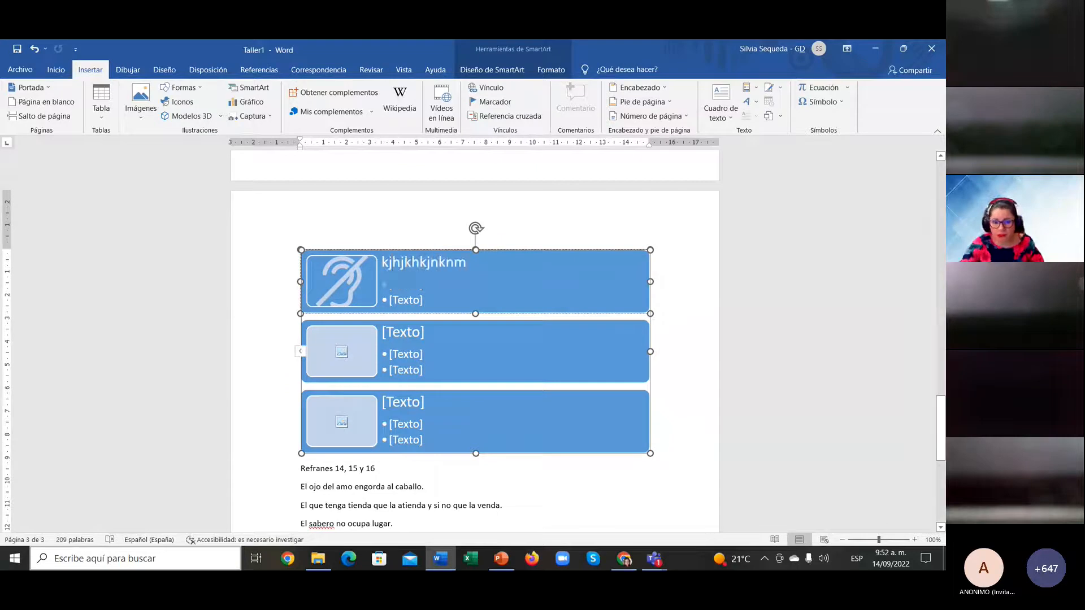
text(kjkjjhjhjkhj)
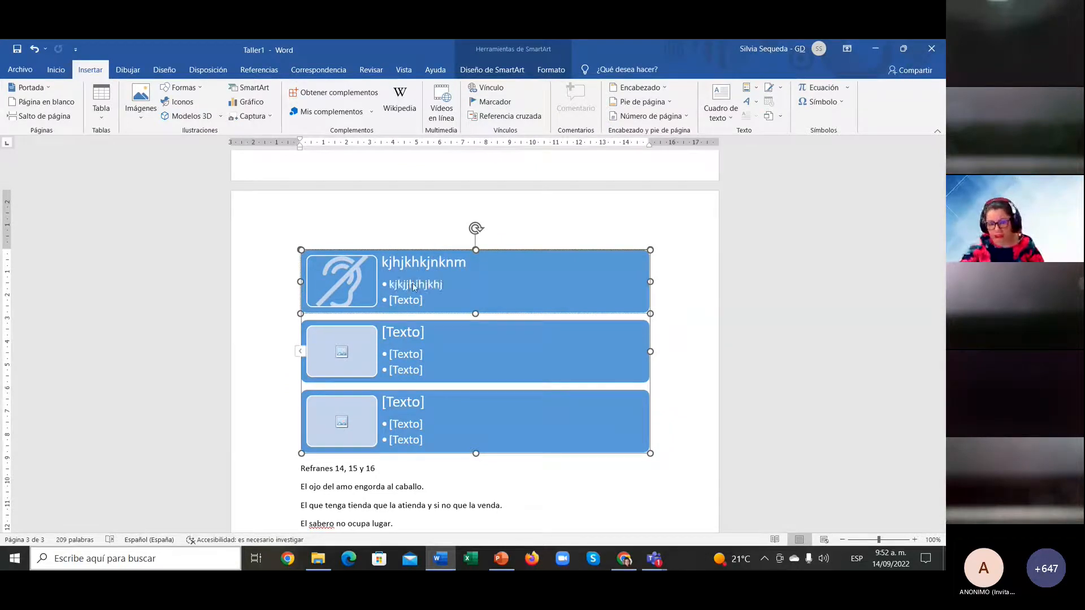
Step: Leave the SmartArt, then reselect it and click through its third, second and first rows
click(617, 504)
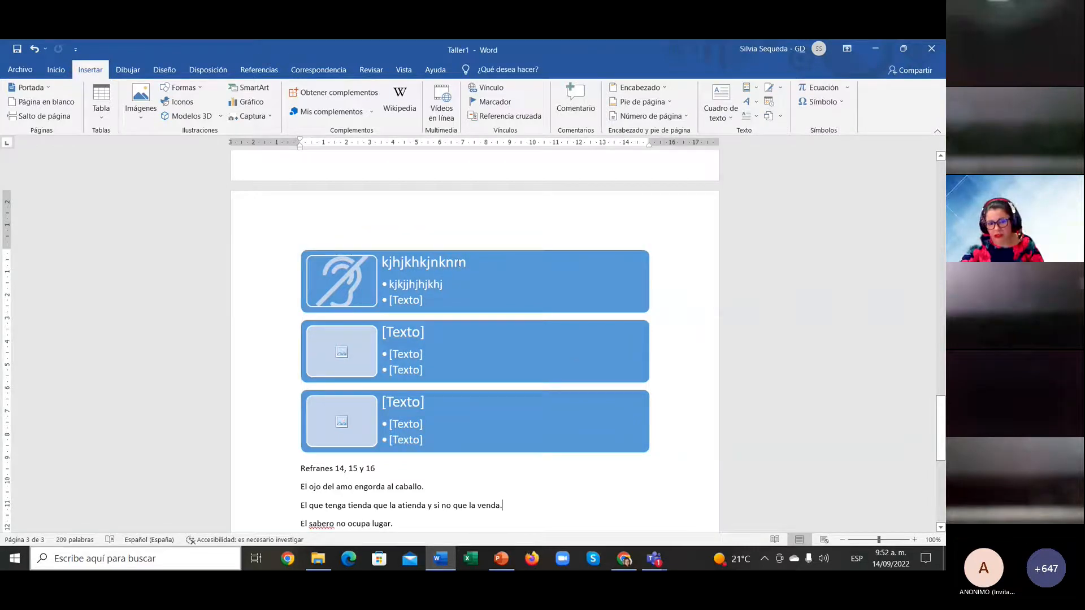
click(510, 302)
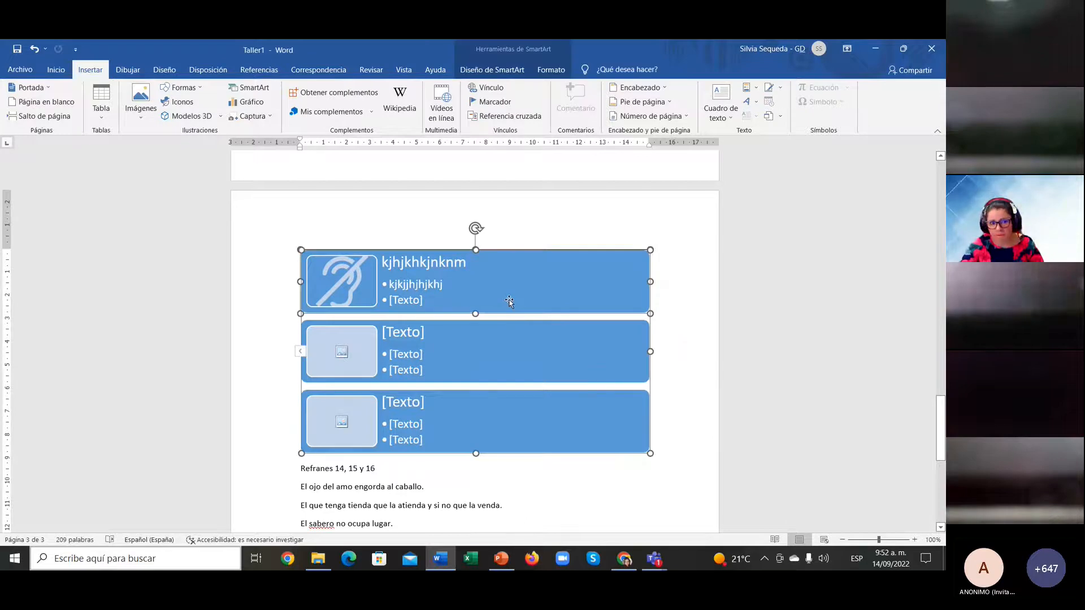
right_click(510, 301)
click(509, 434)
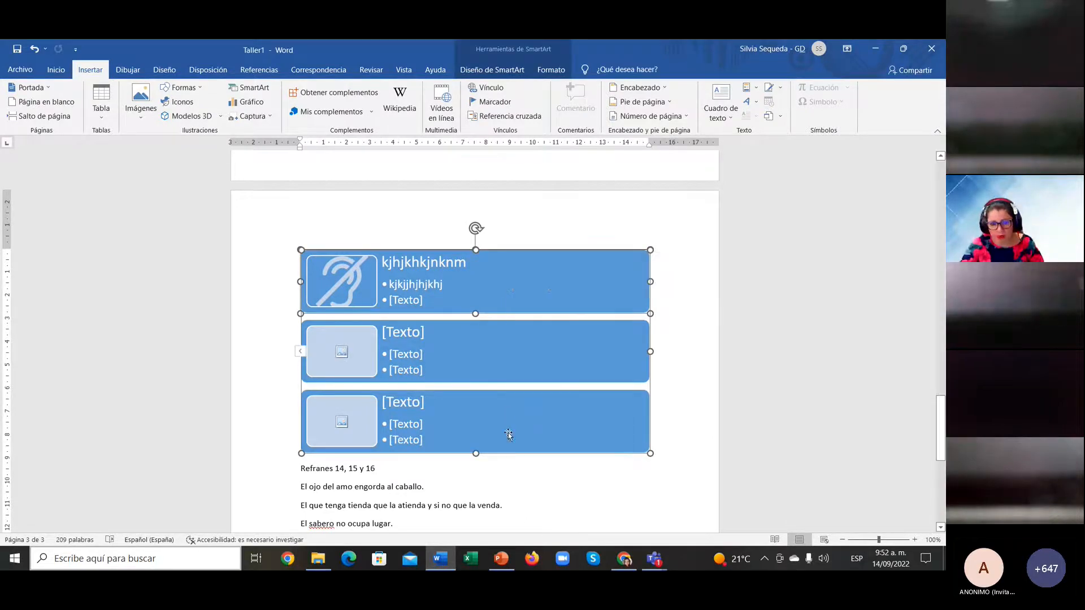
click(450, 369)
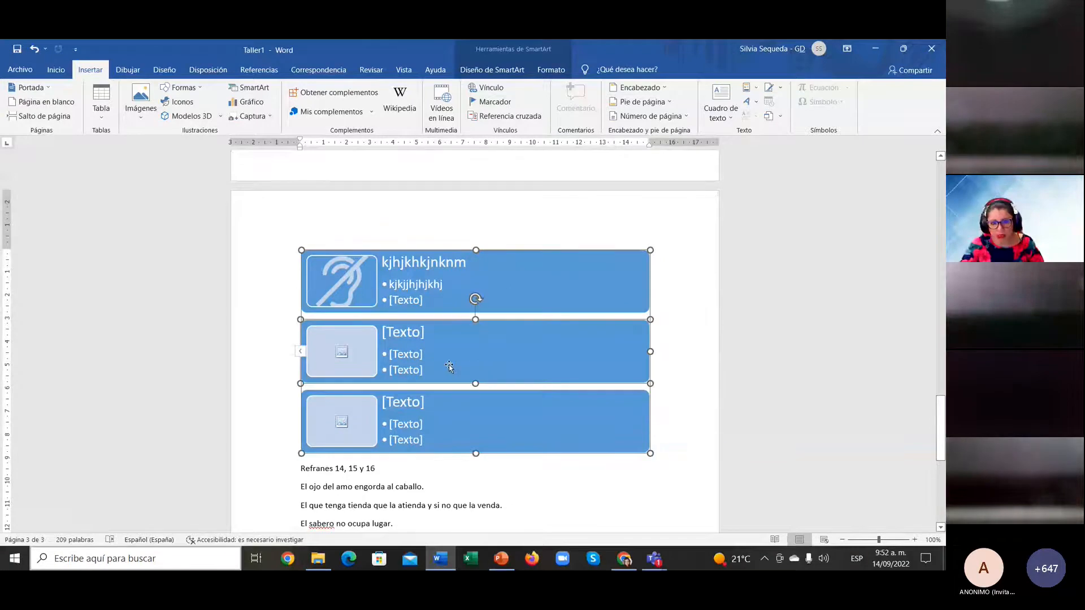
click(450, 286)
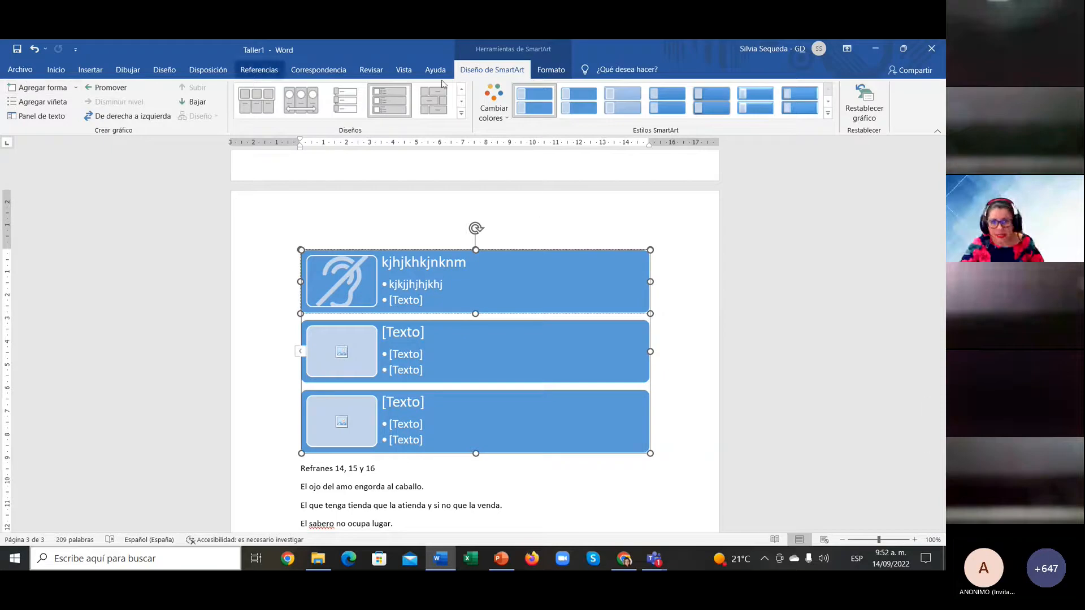
Step: Add two more rows to the SmartArt, making five, and drag it taller
click(50, 90)
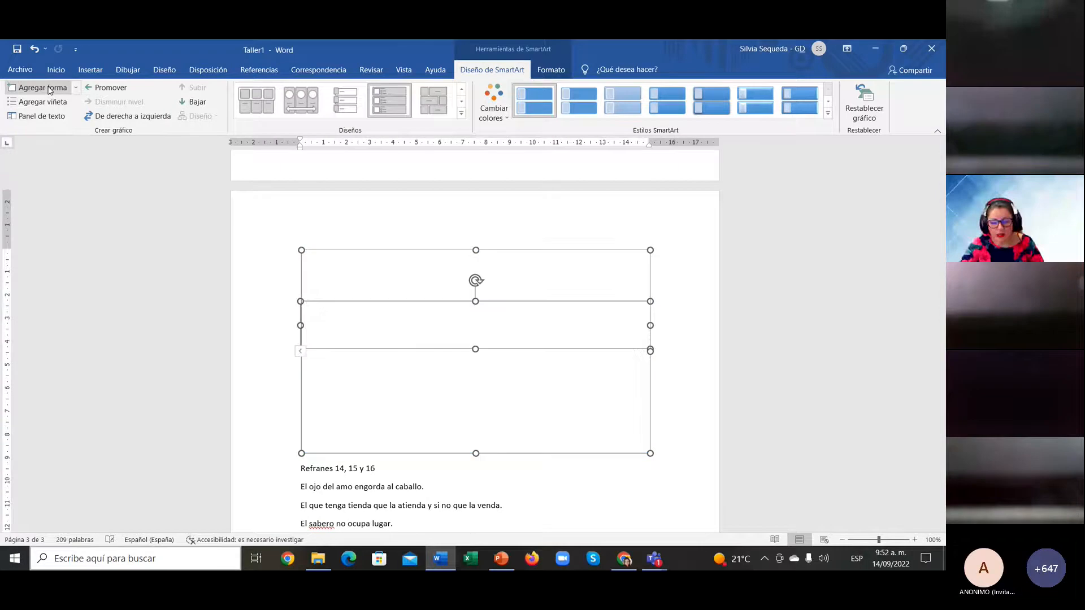
click(50, 89)
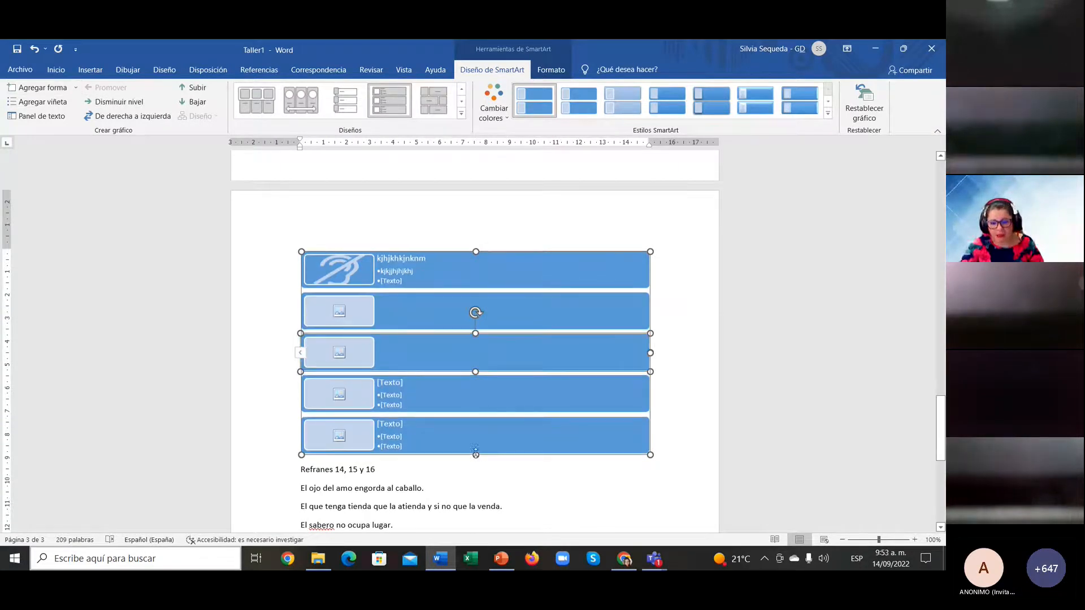
drag(480, 453, 486, 510)
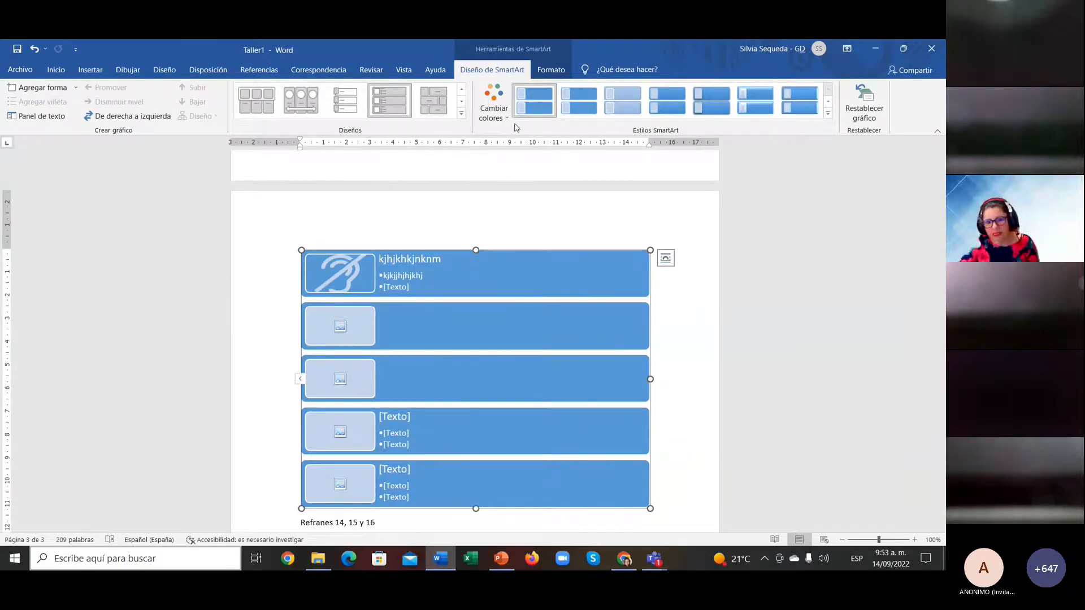
Step: Recolour the SmartArt with the multicolour yellow-green-teal-blue scheme, after trying an orange one
click(494, 113)
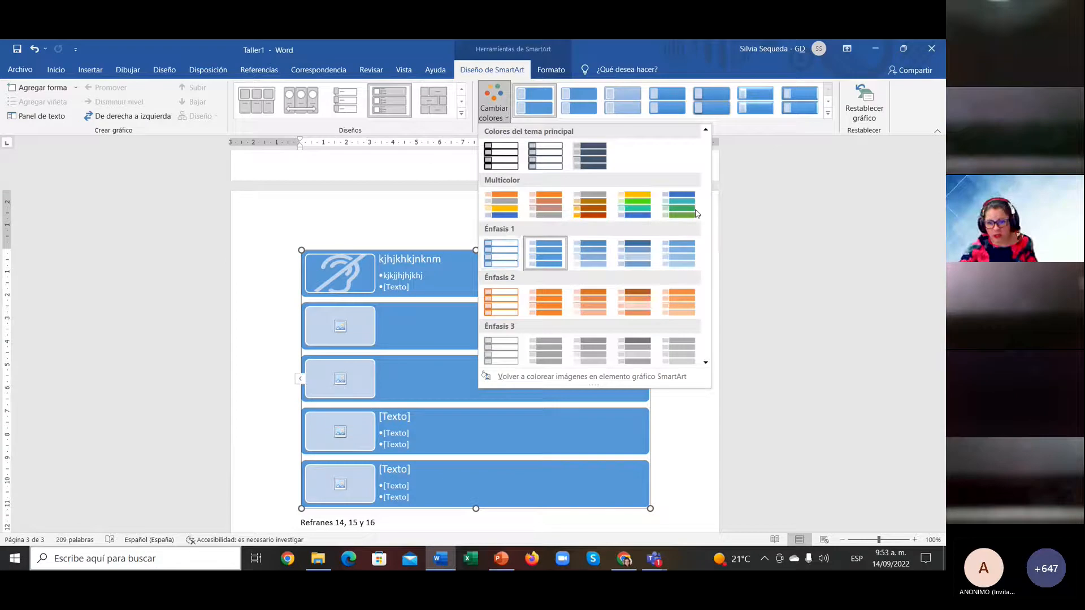
click(679, 303)
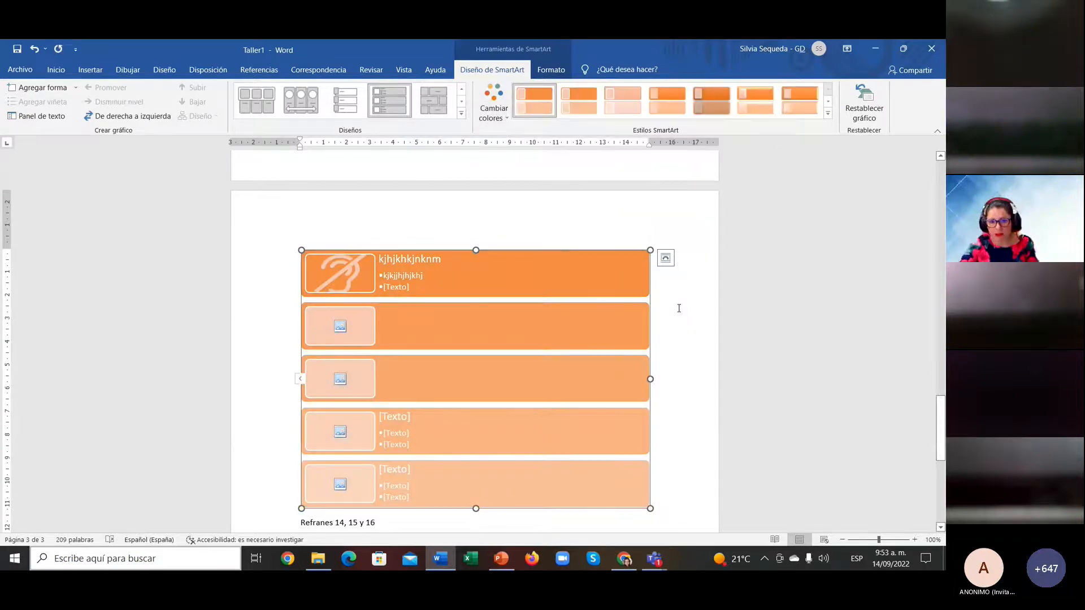
click(494, 111)
click(583, 203)
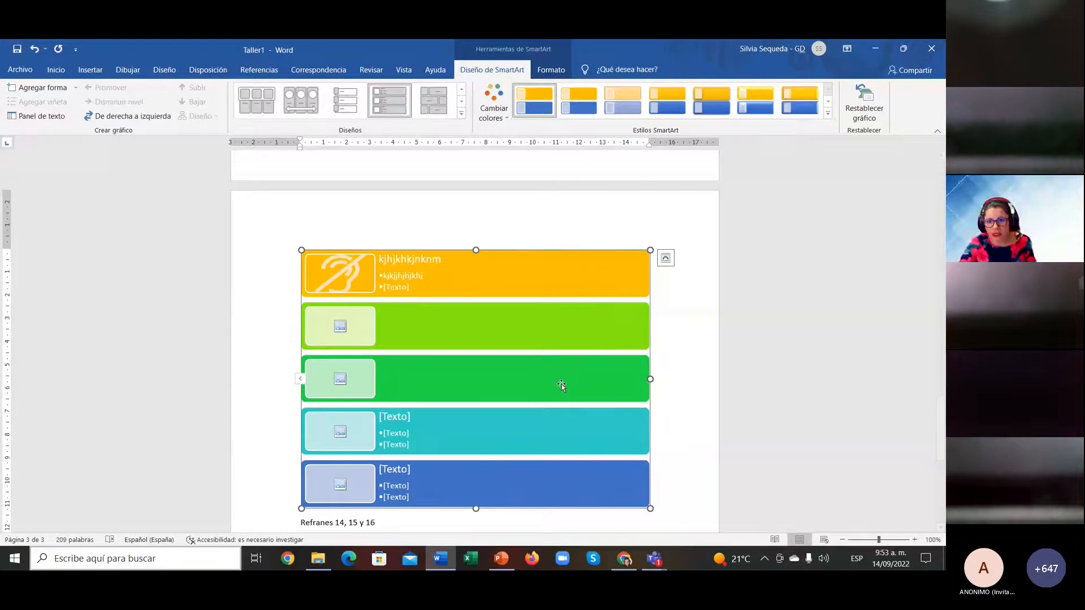
Step: Click through the multicolour SmartArt's rows, from orange and light green down to the blue row
scroll(482, 336, down, 3)
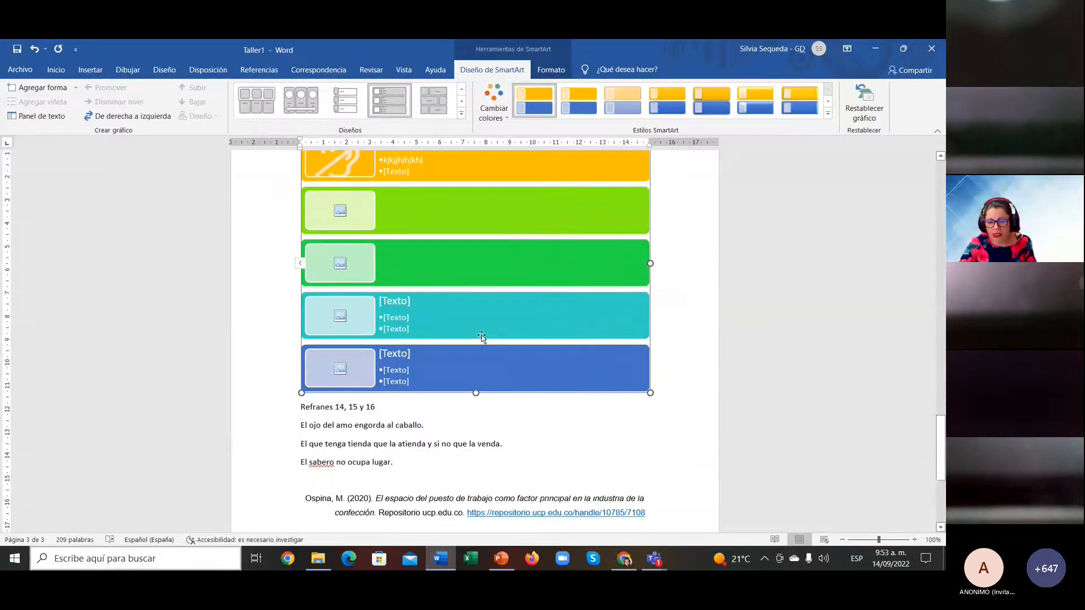
scroll(482, 336, up, 5)
scroll(482, 336, up, 7)
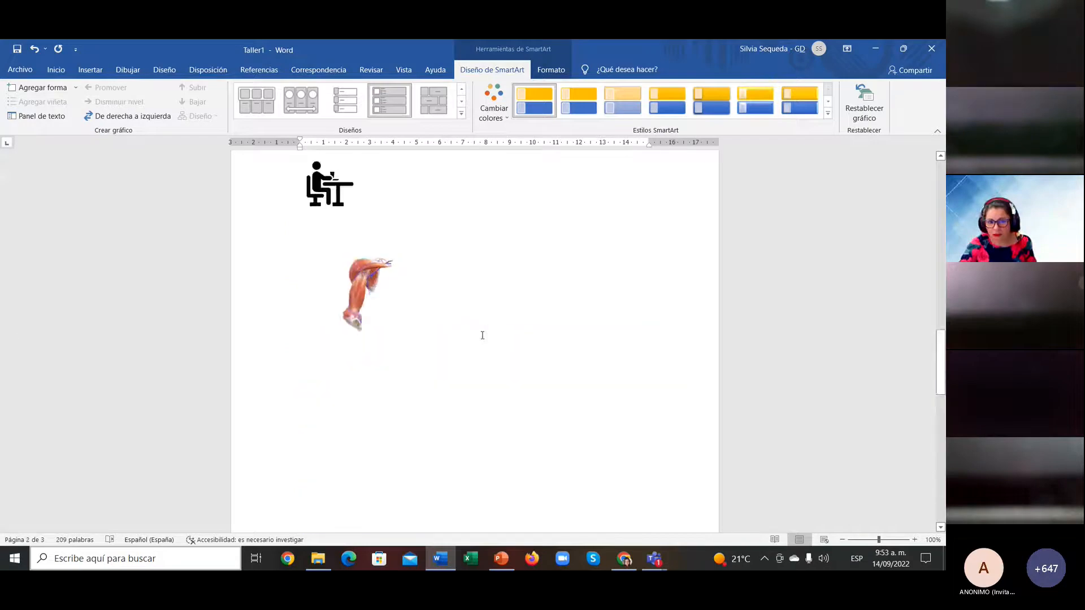
scroll(482, 336, down, 11)
scroll(481, 336, down, 1)
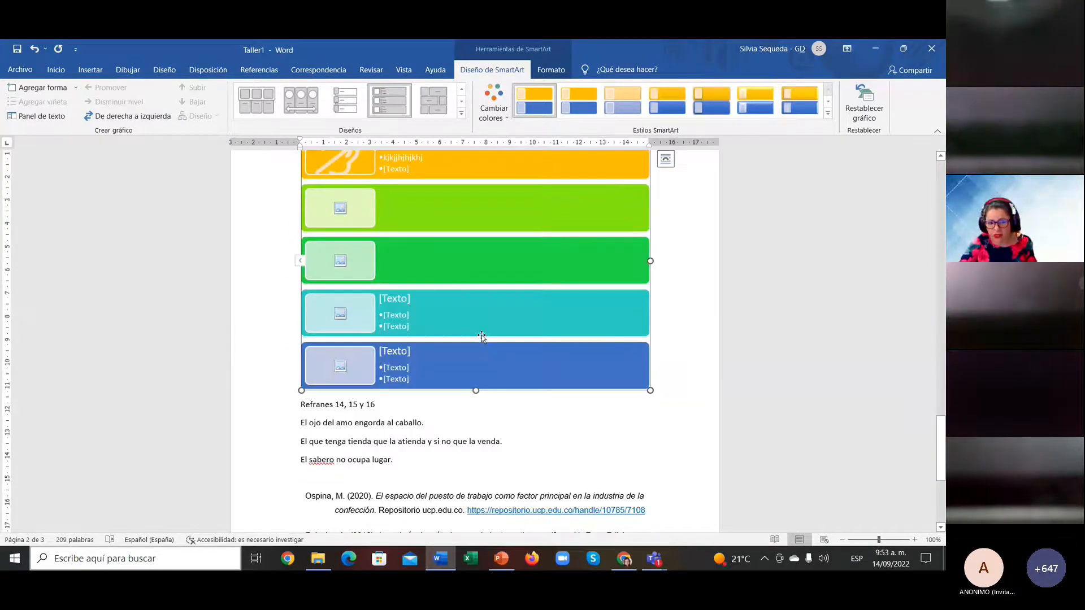
click(447, 208)
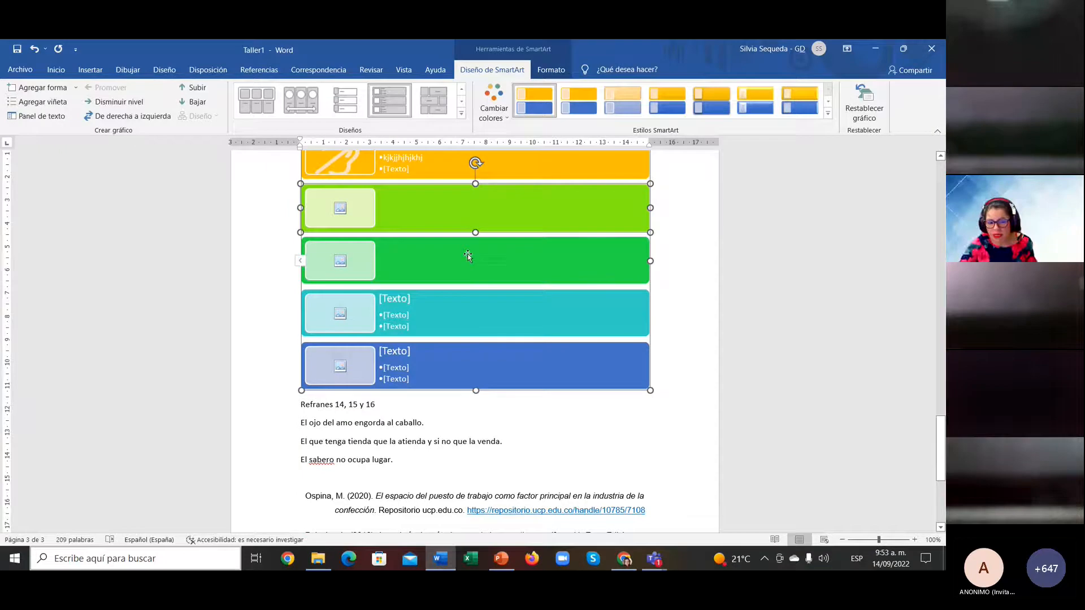
scroll(495, 292, up, 1)
scroll(495, 291, up, 1)
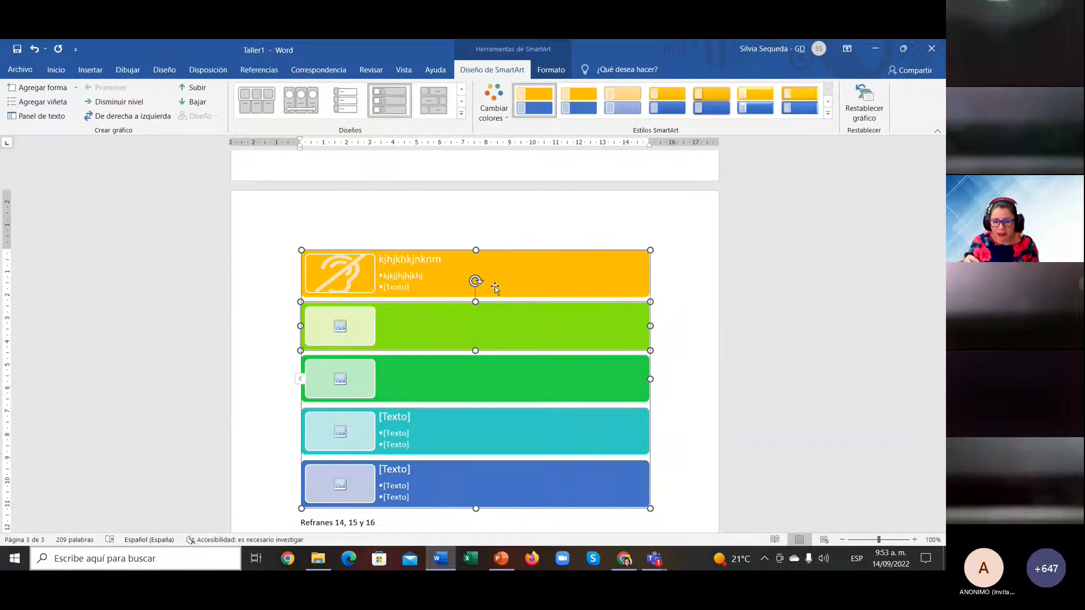
click(410, 277)
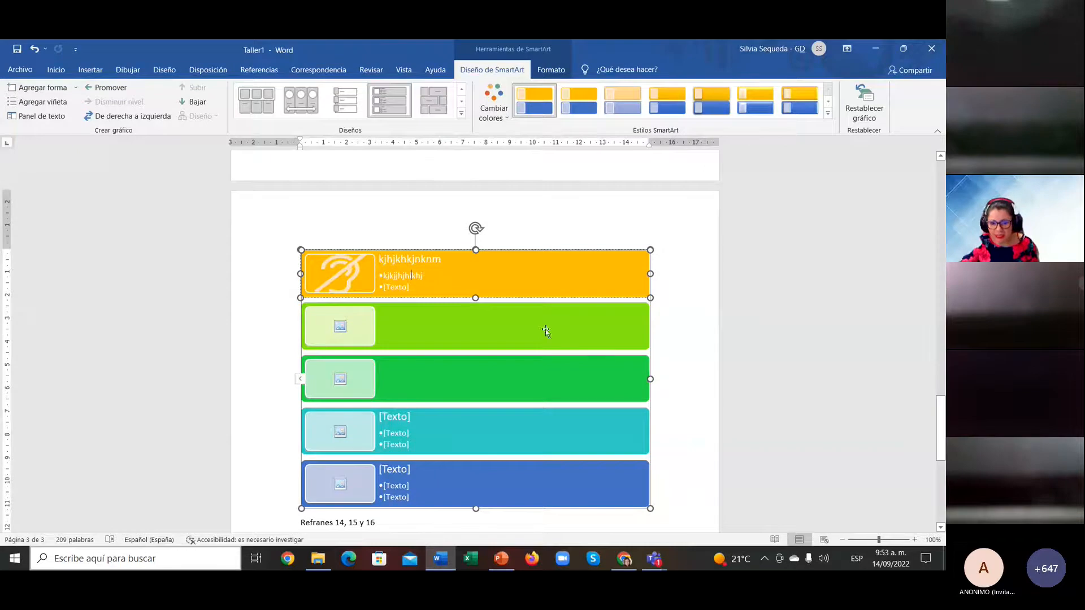
click(678, 382)
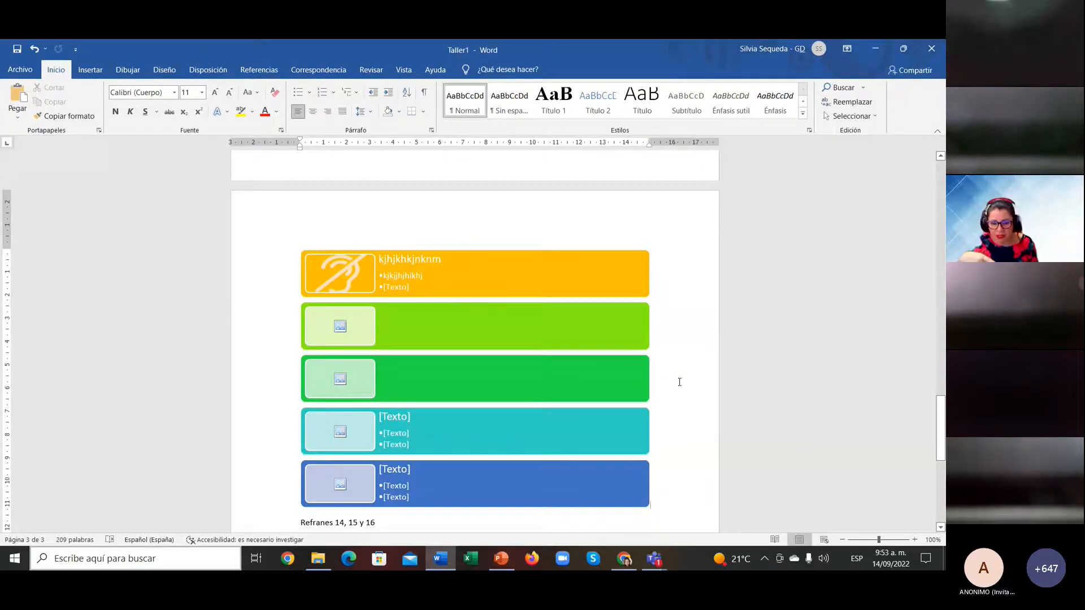
click(492, 270)
click(475, 332)
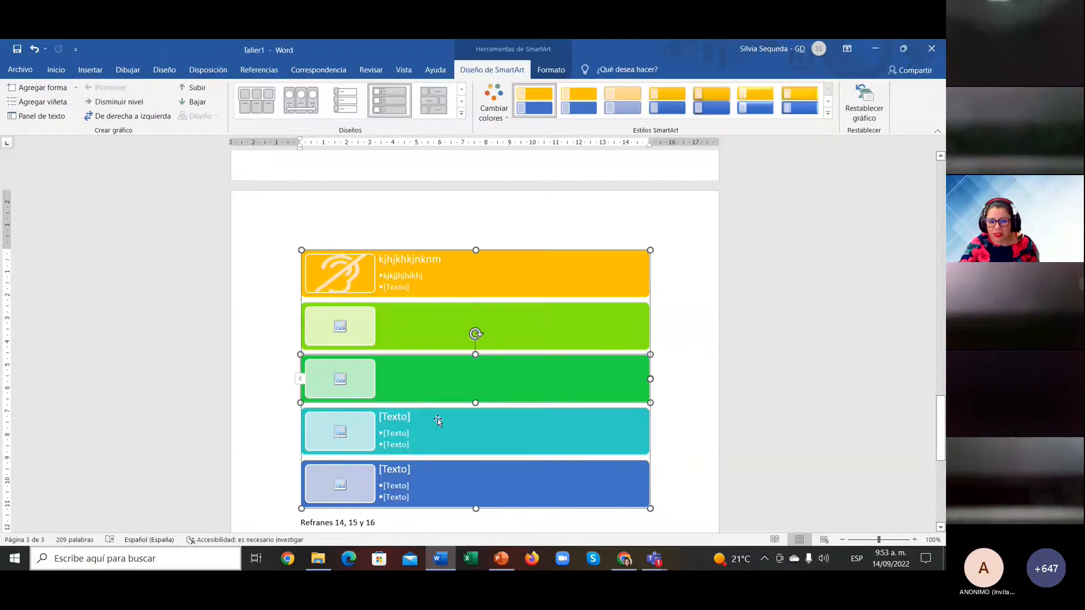
click(425, 421)
click(470, 494)
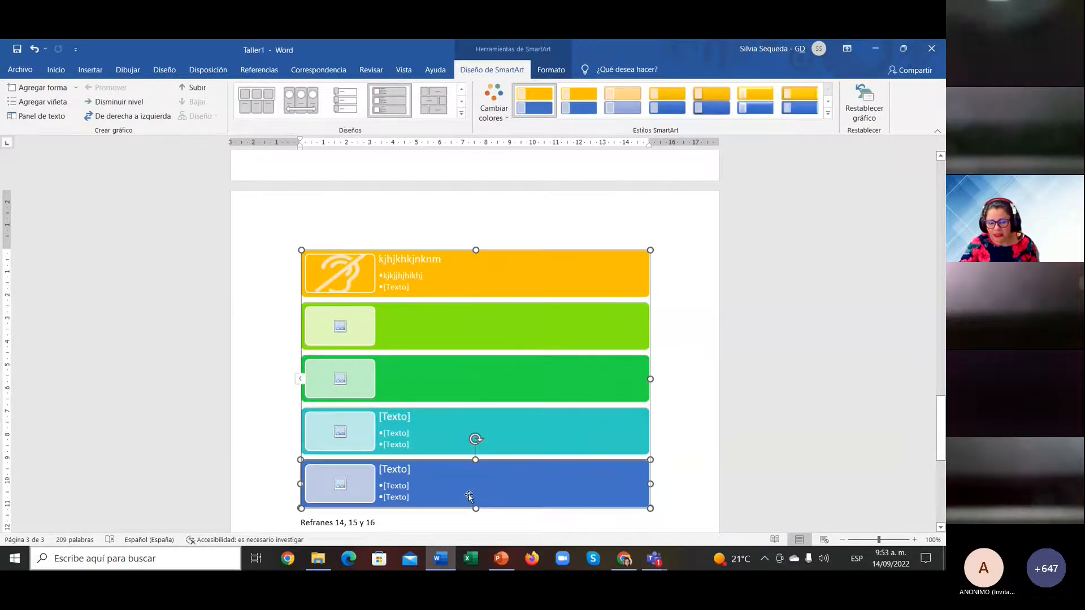
Step: Insert an empty line above 'Refranes 14, 15 y 16'
scroll(469, 494, up, 10)
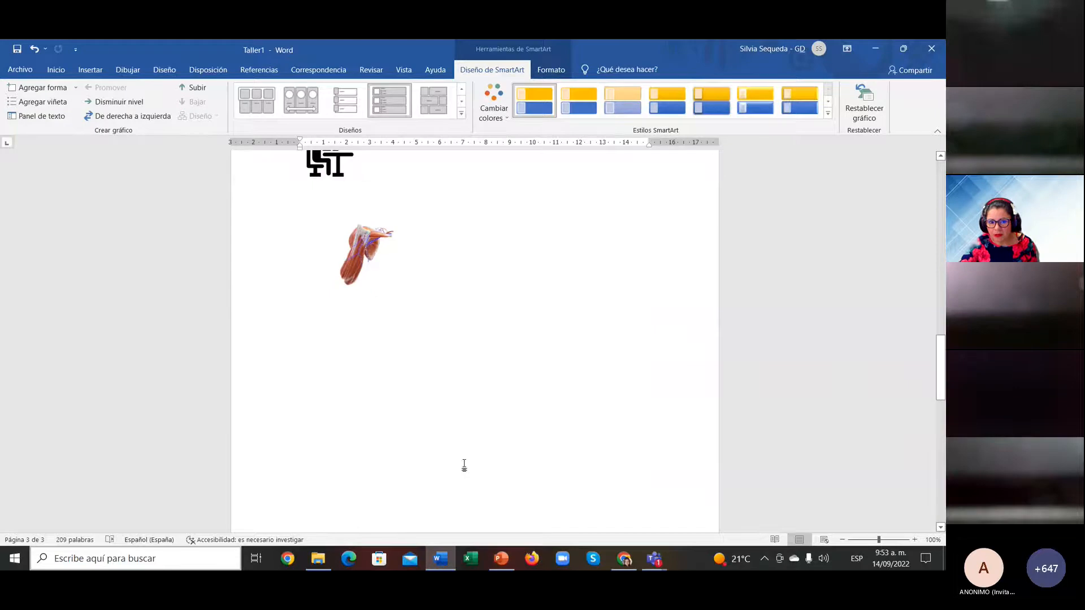
scroll(464, 466, down, 5)
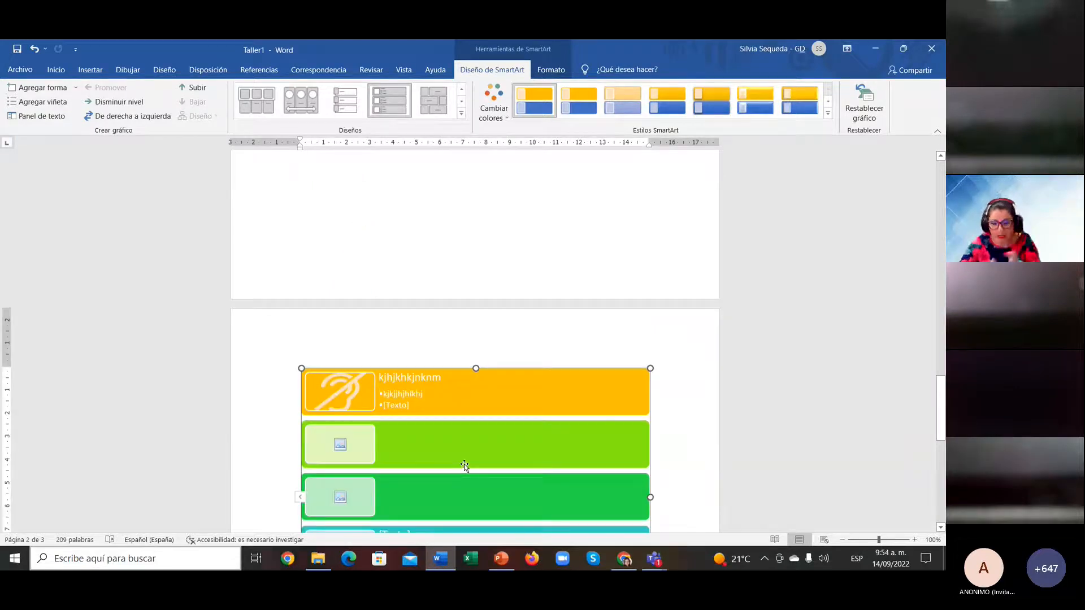
scroll(463, 463, down, 4)
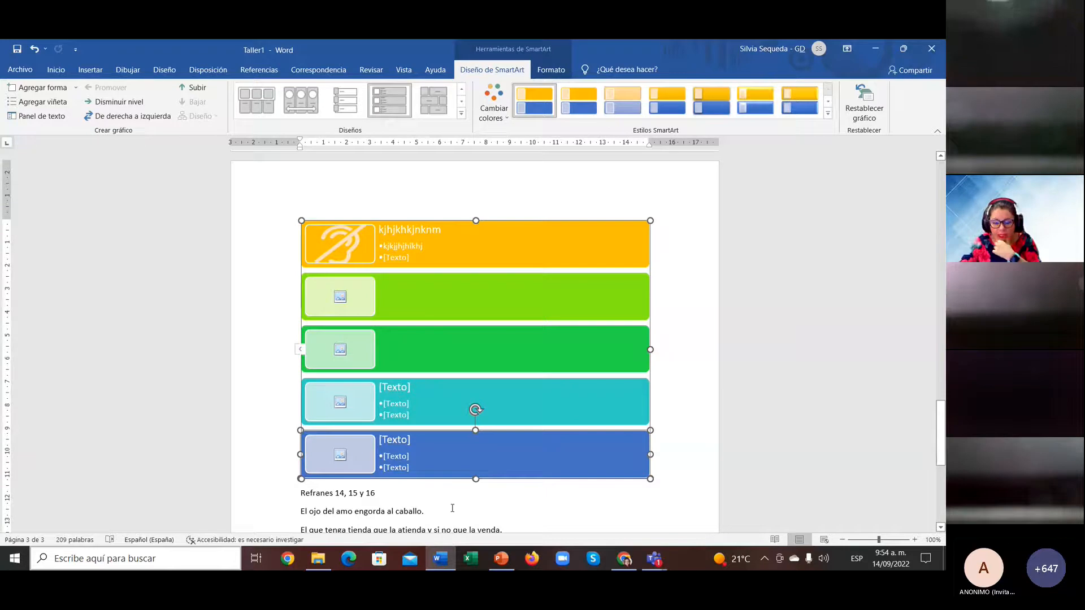
click(341, 493)
key(Return)
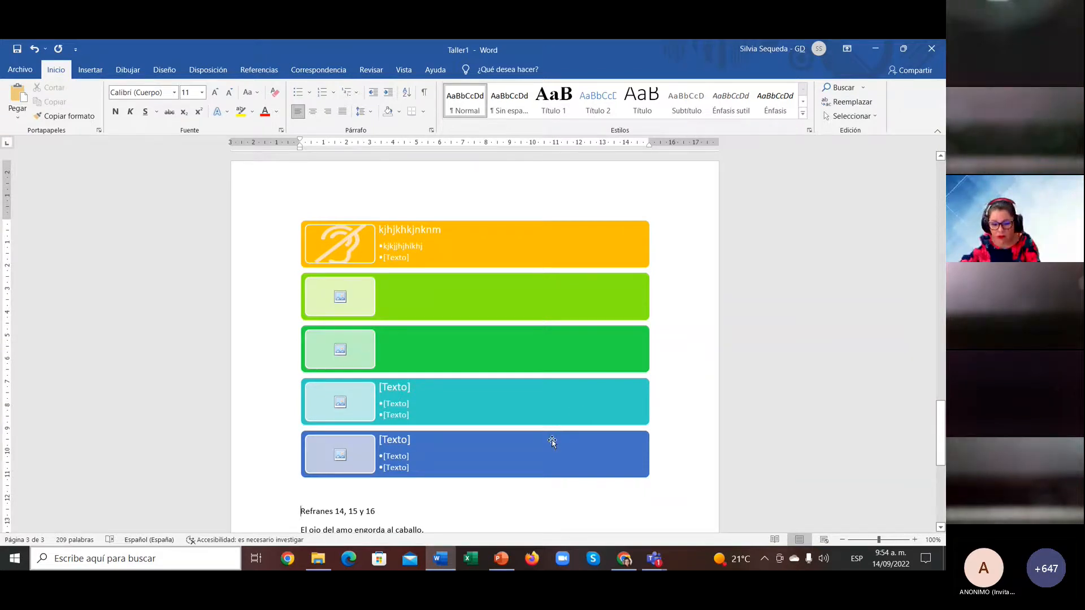
Step: View PowerPoint slide 6 on images, shapes and SmartArt, then bring the Teams meeting forward
click(503, 560)
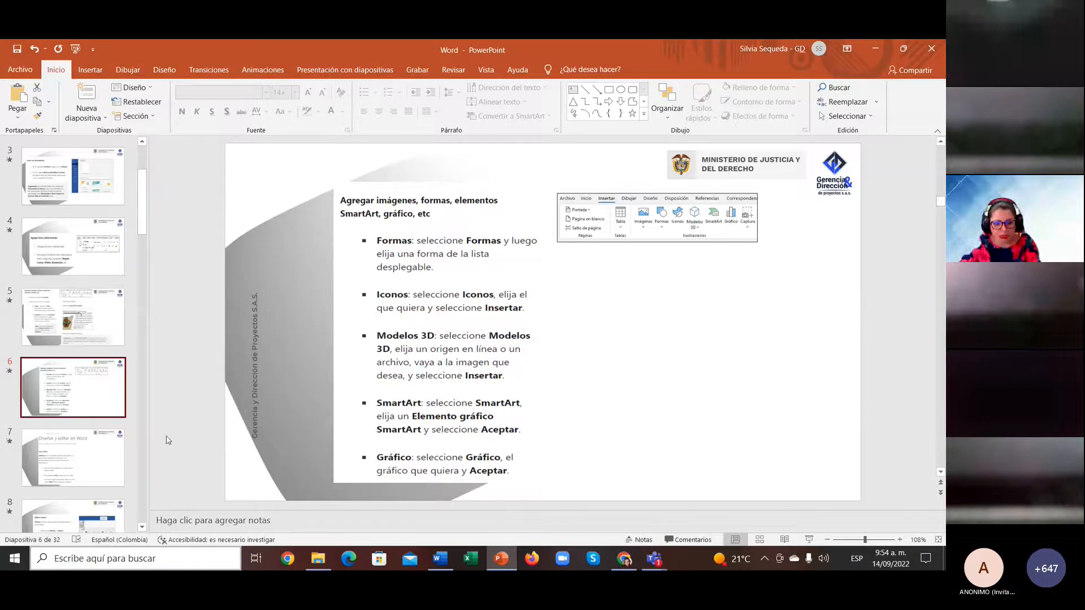
mouse_move(654, 560)
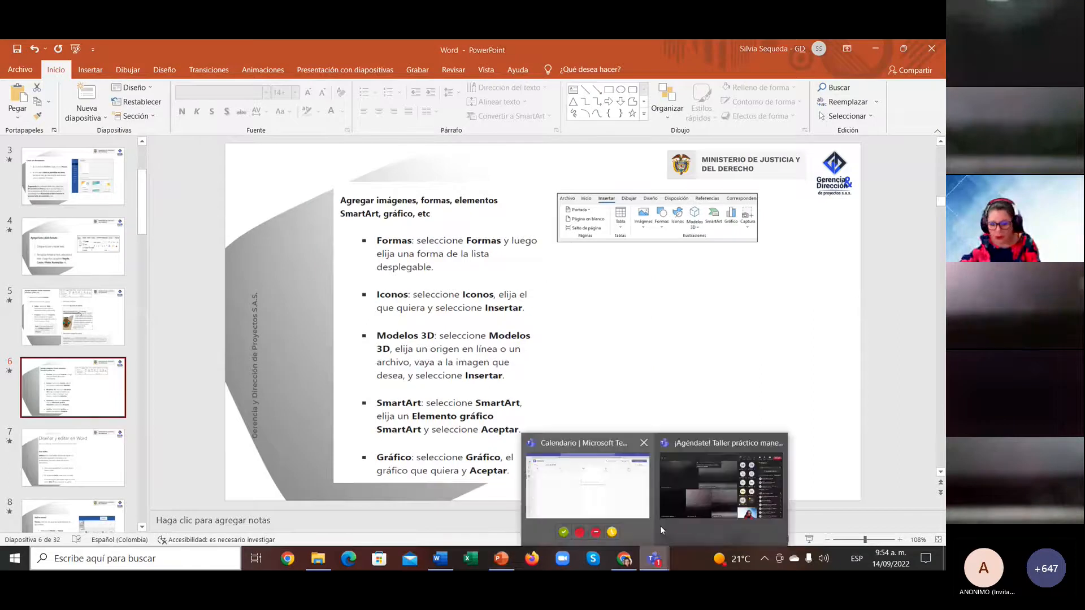
click(689, 510)
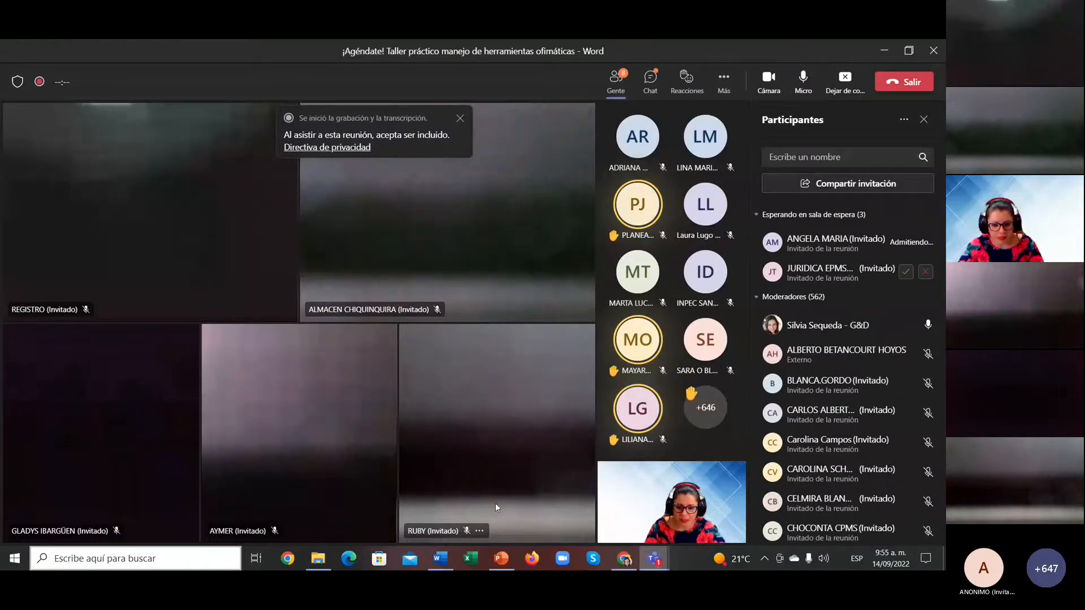
Step: Return to the Taller1 document and place the cursor after the desk icon under Refrán 13
click(444, 562)
scroll(441, 401, up, 12)
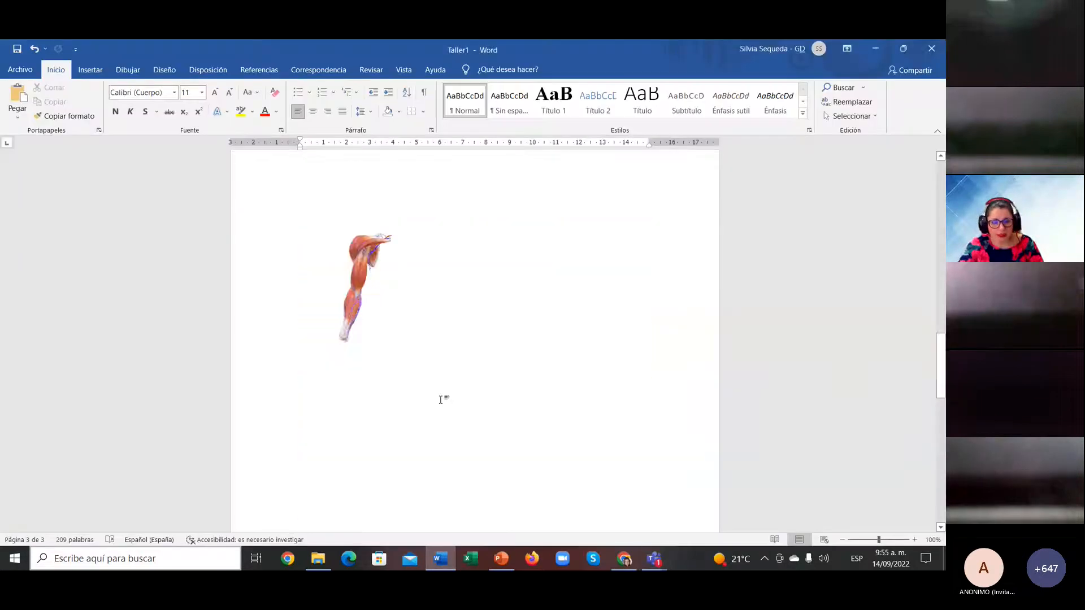
click(307, 421)
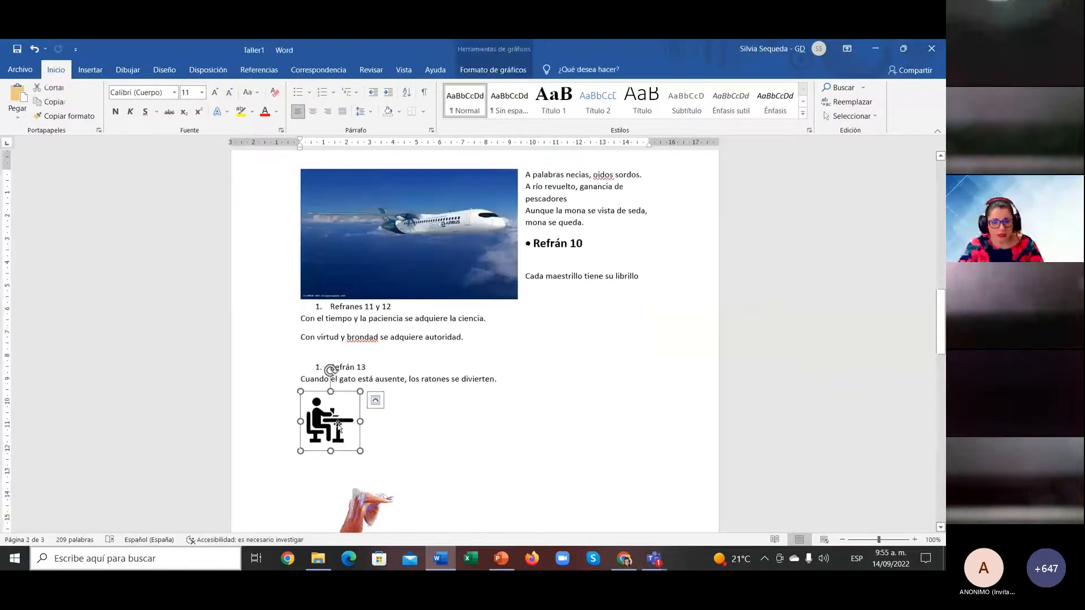
click(409, 436)
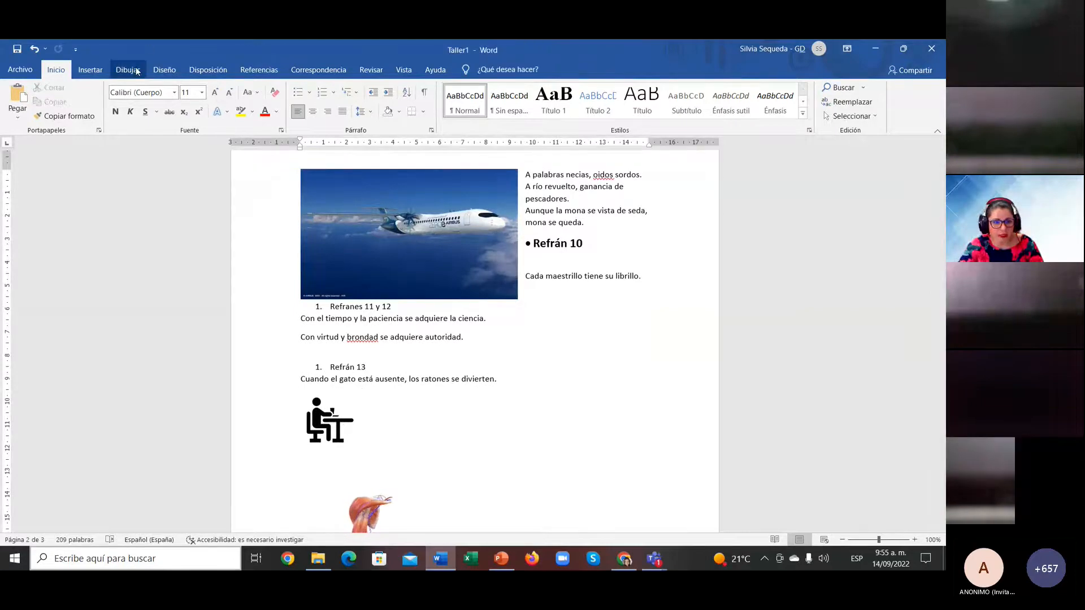
click(93, 72)
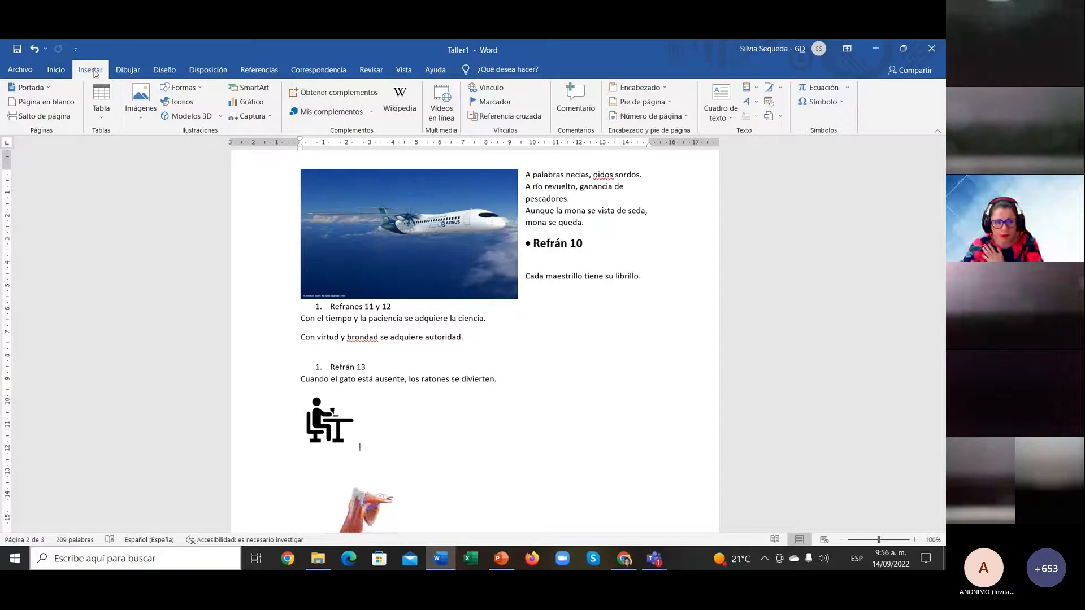
Step: Insert a pie-chart icon from the icon library
click(182, 101)
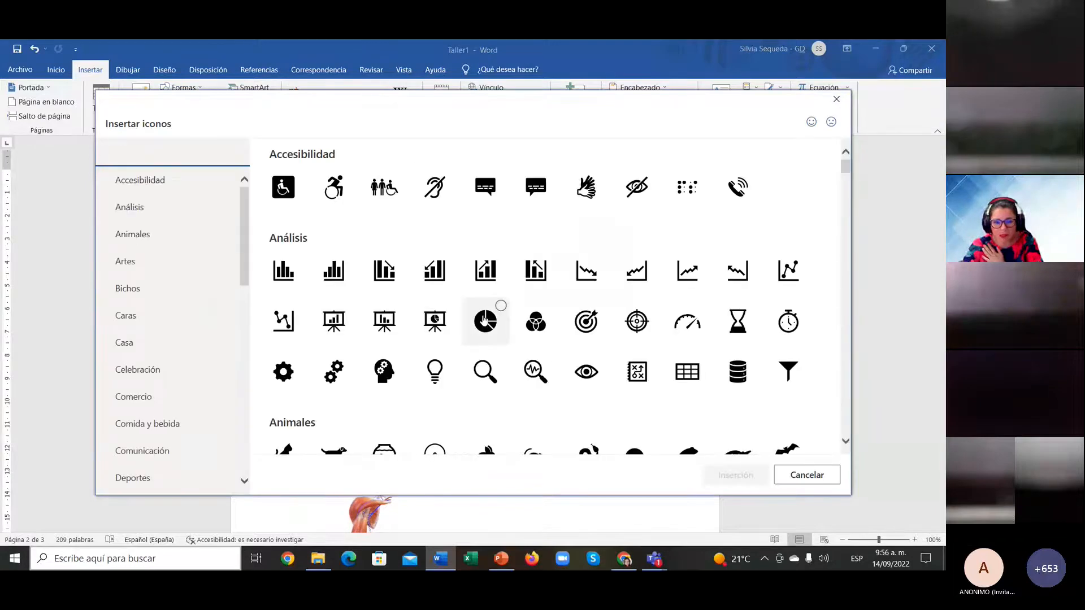
click(484, 320)
click(733, 475)
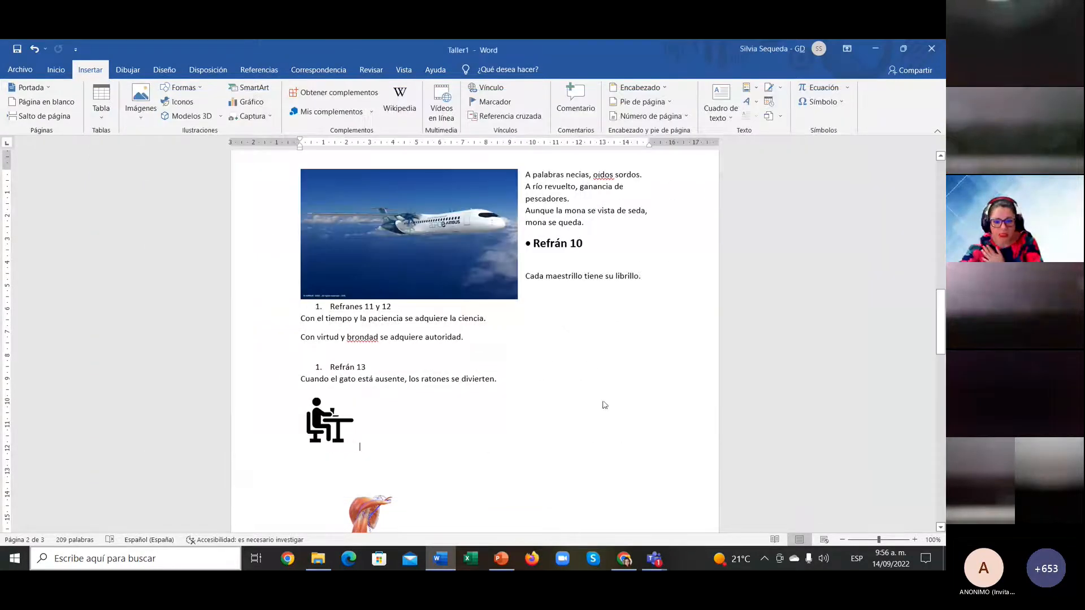
Step: Move the cursor to the empty line below the multicolour SmartArt list
scroll(555, 365, down, 10)
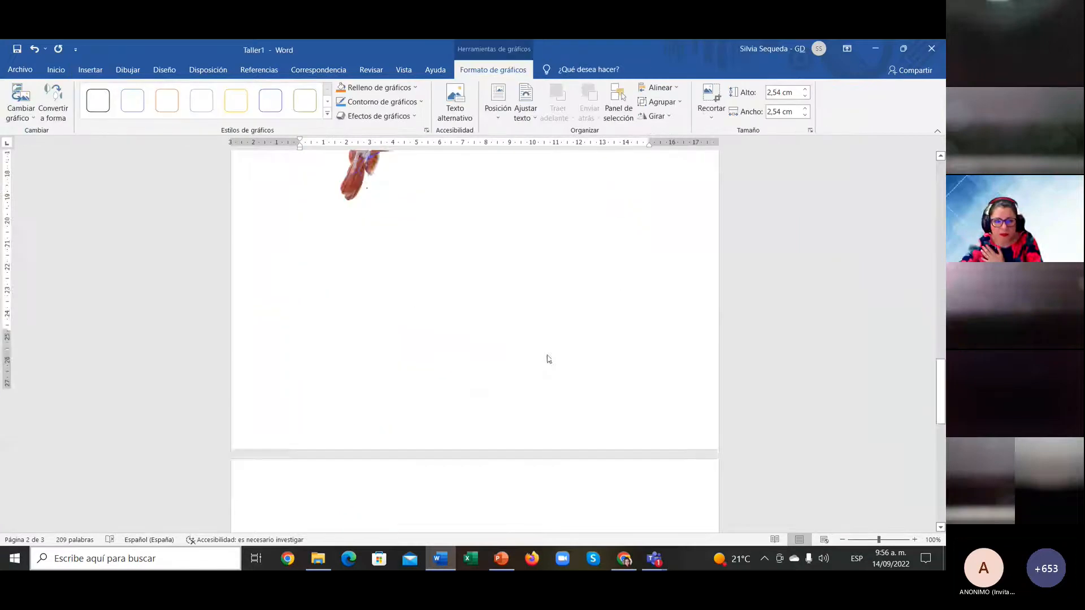
click(551, 335)
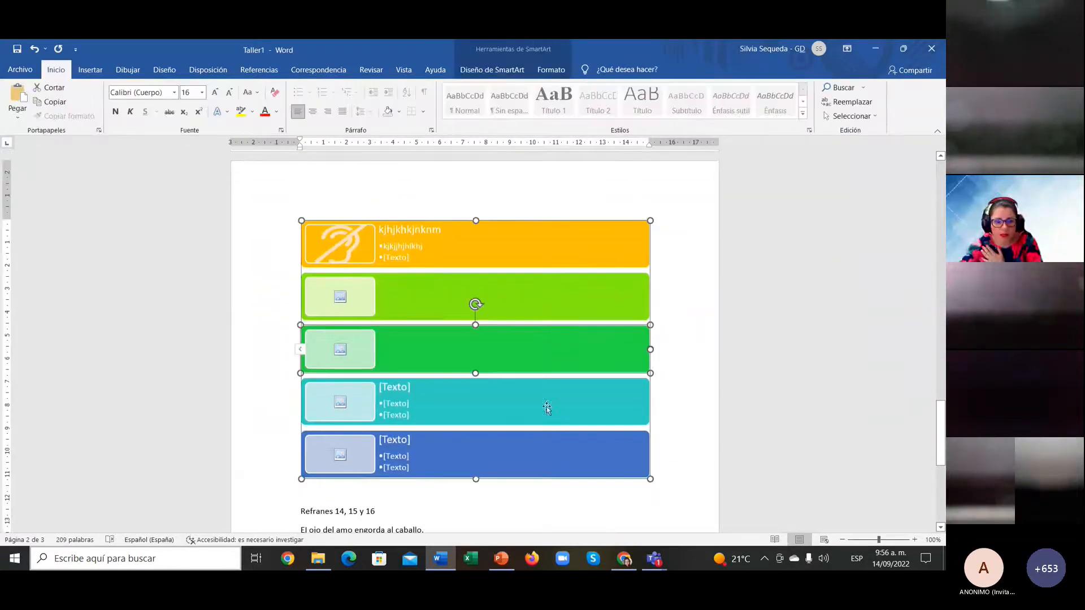
click(403, 488)
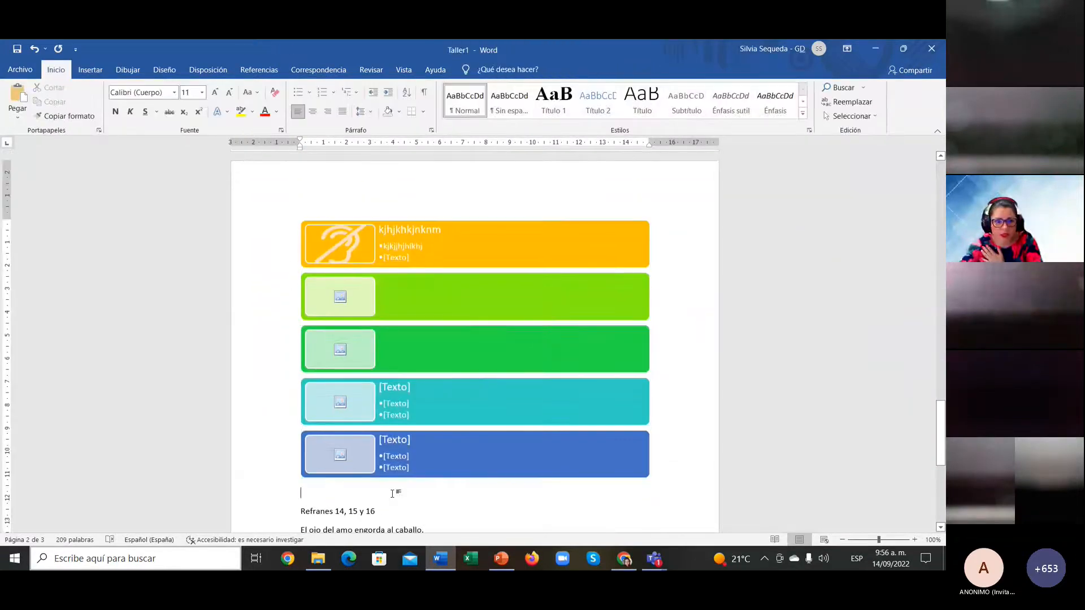
click(87, 71)
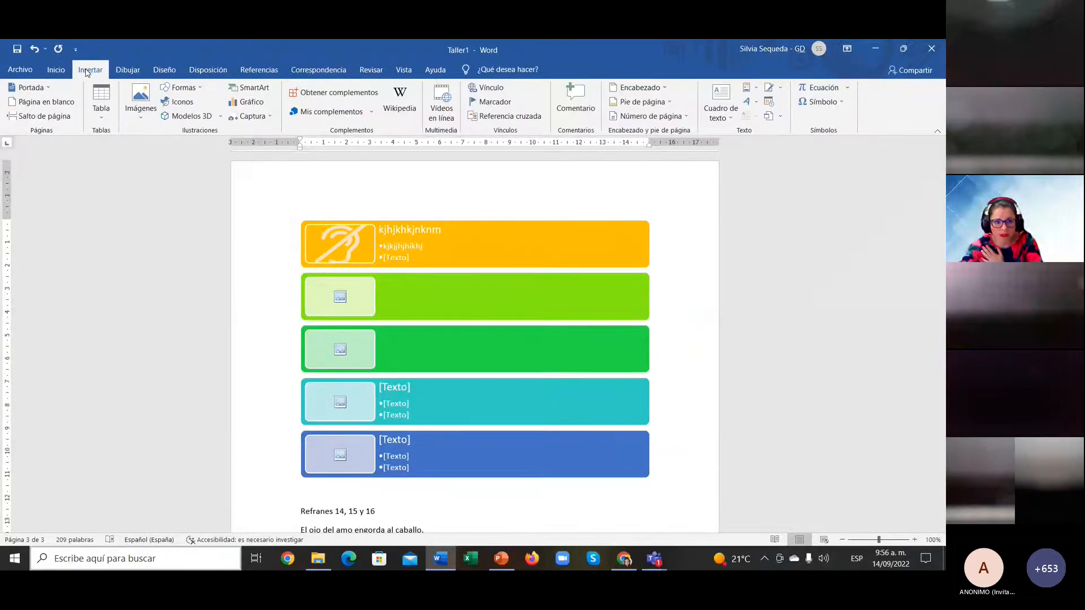
Step: Insert a 'Lista de imágenes continua' SmartArt with three circular picture blocks below the multicolour list
click(252, 88)
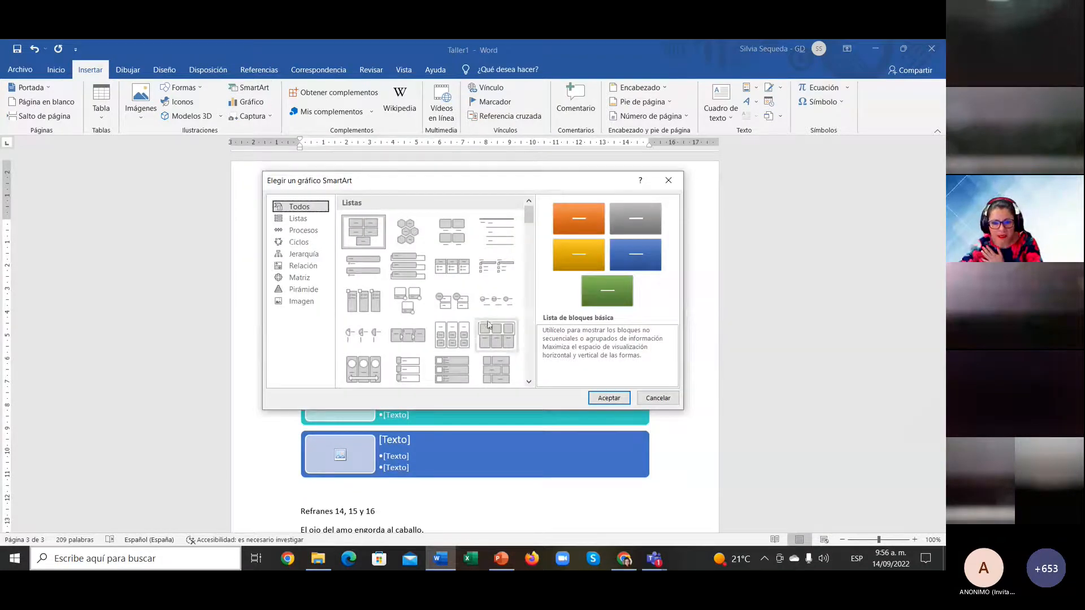
mouse_move(528, 216)
mouse_down()
mouse_move(525, 268)
mouse_move(528, 223)
mouse_up()
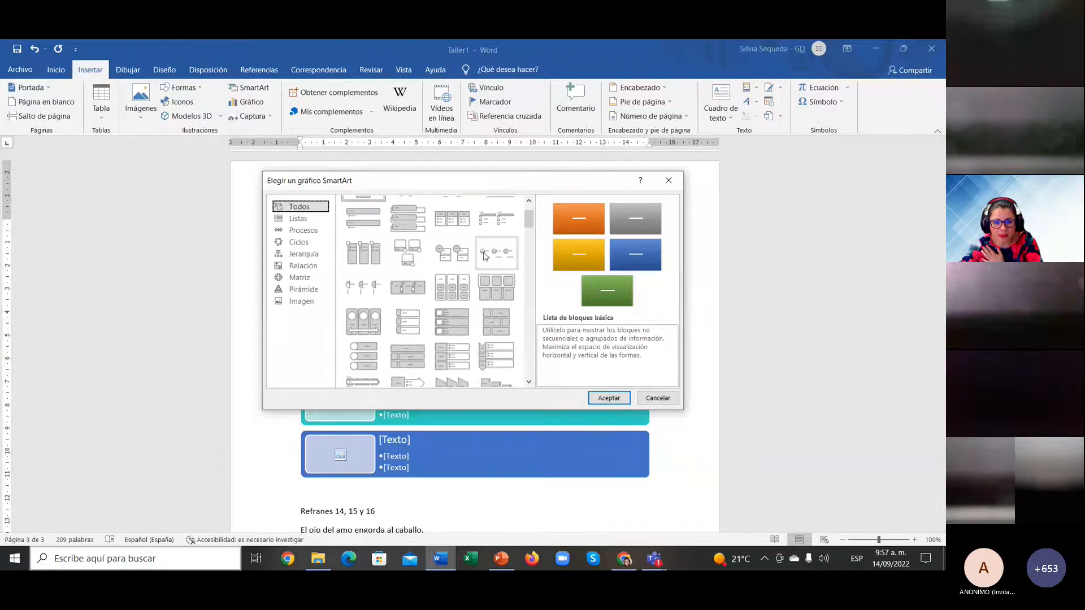
click(364, 323)
click(609, 399)
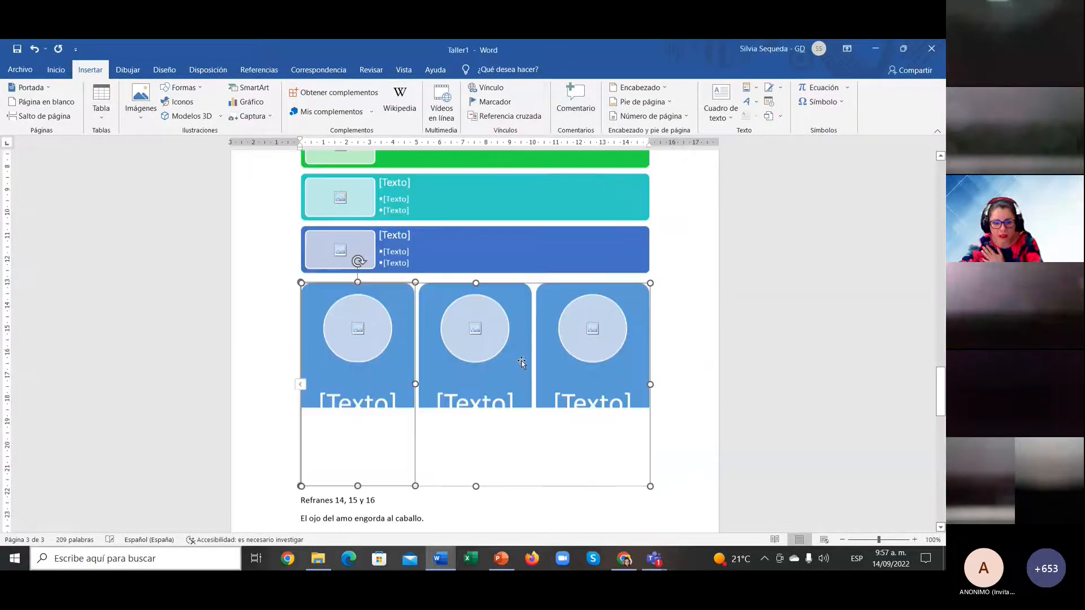
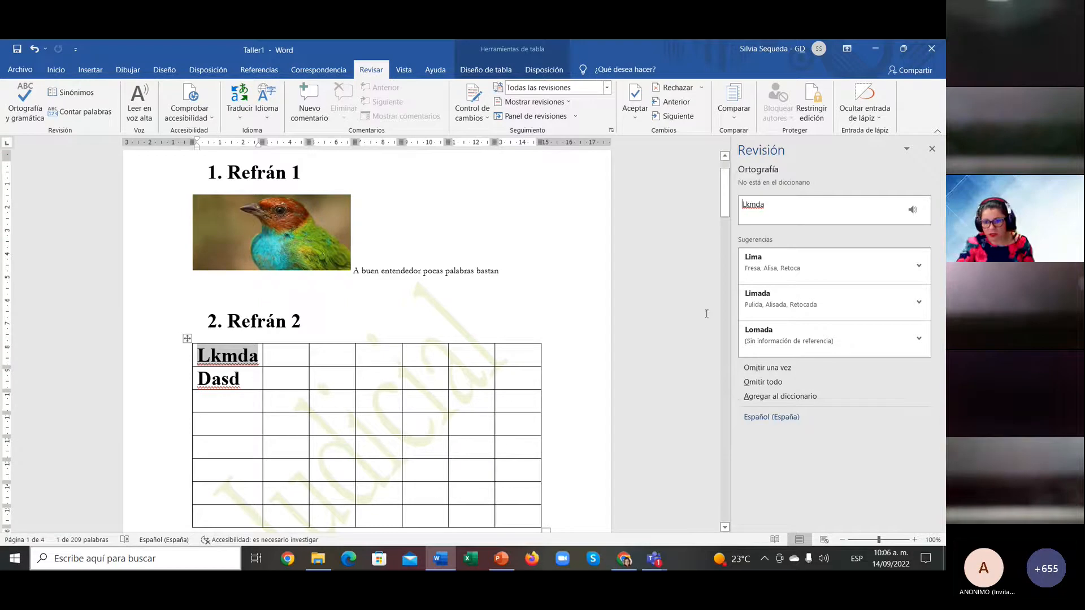
Step: Accept the corrections Lima, Das, colmillo, oídos and bondad, then dismiss the completion message
click(803, 266)
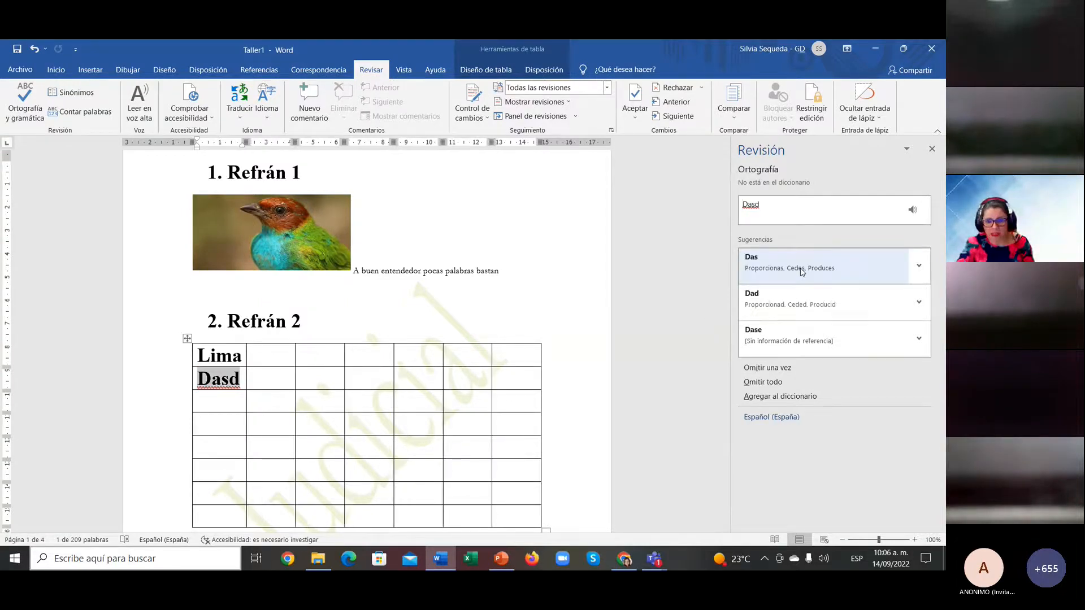
click(803, 266)
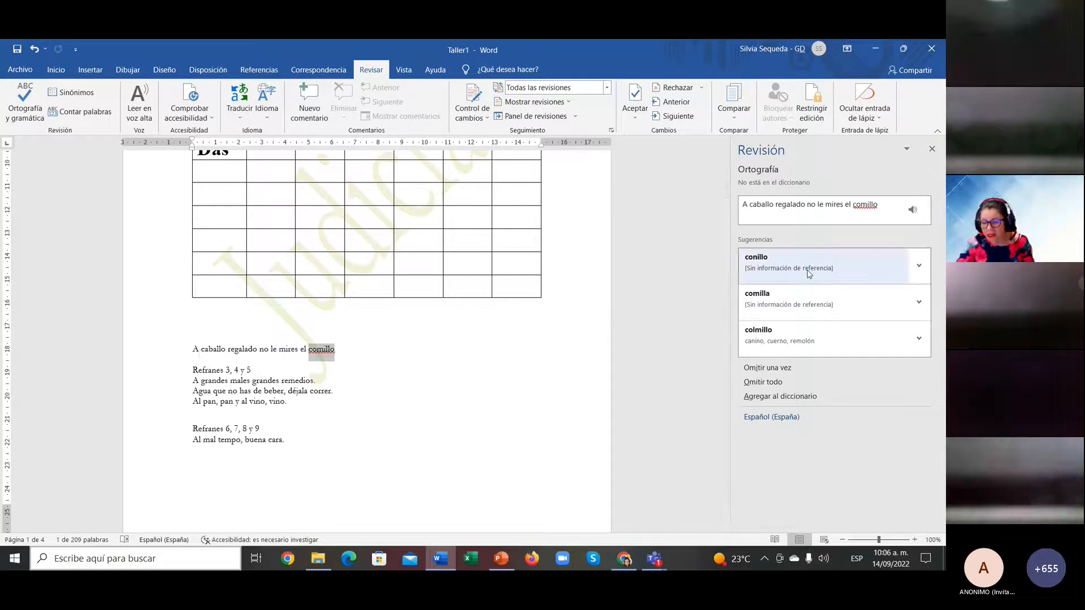
click(812, 339)
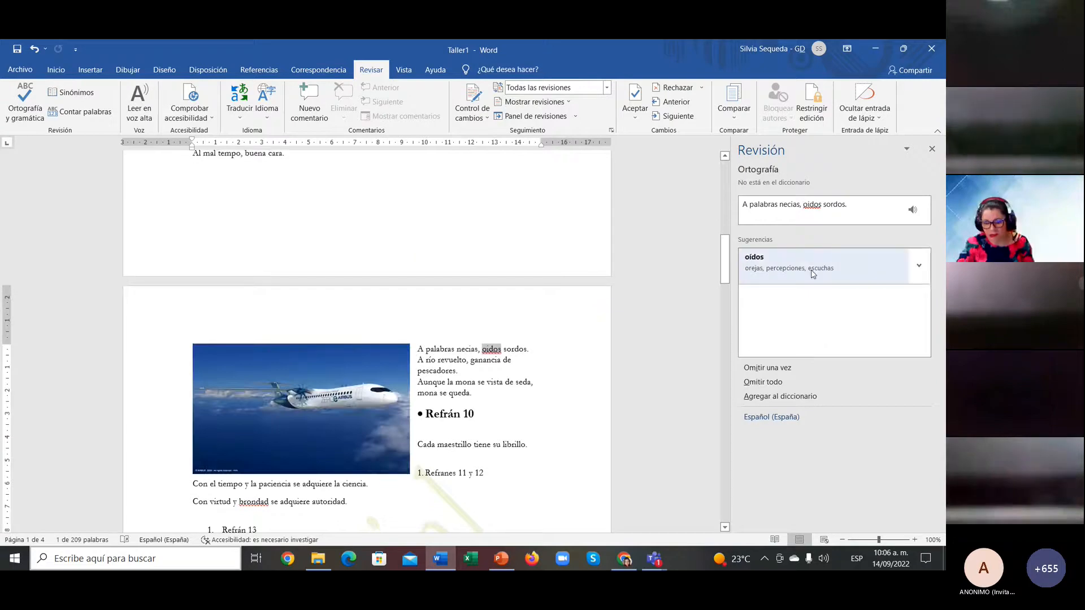
click(799, 260)
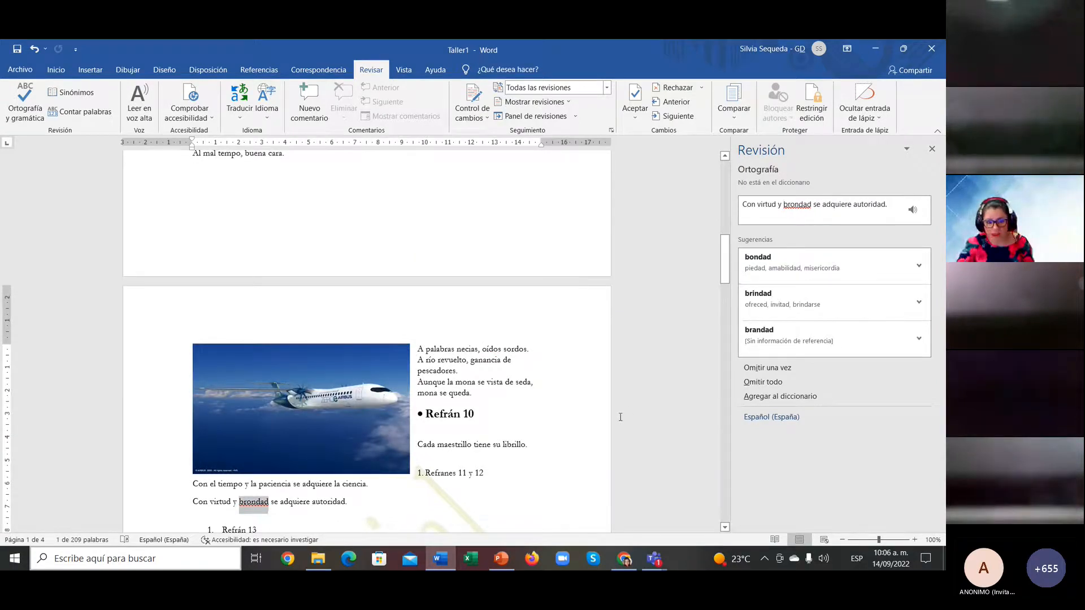
click(799, 263)
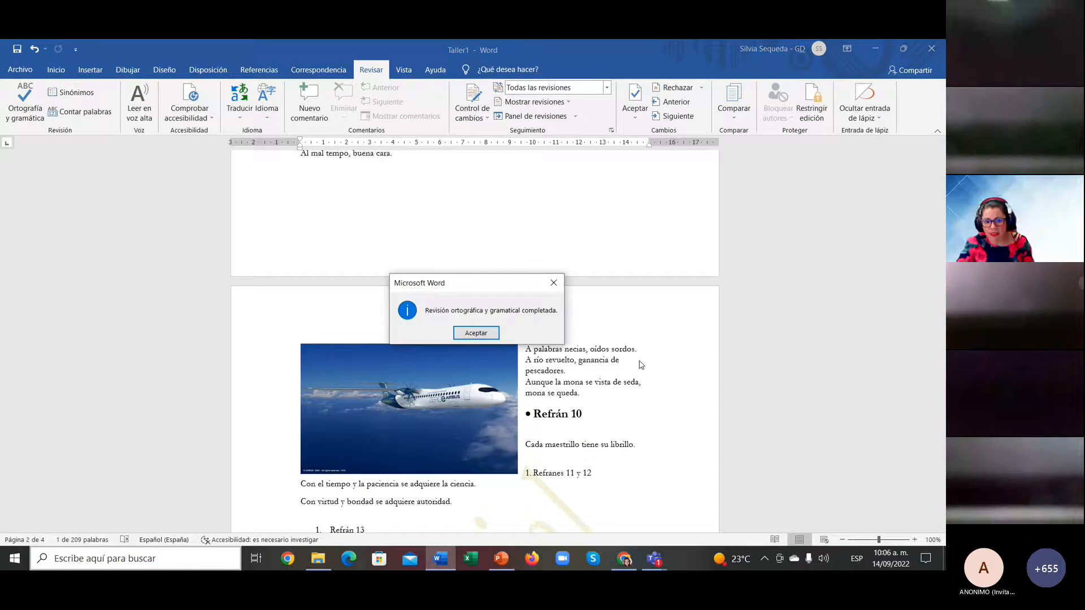
click(485, 335)
Step: Scroll to 'A grandes males grandes remedios' and select the word 'remedios'
scroll(486, 332, up, 10)
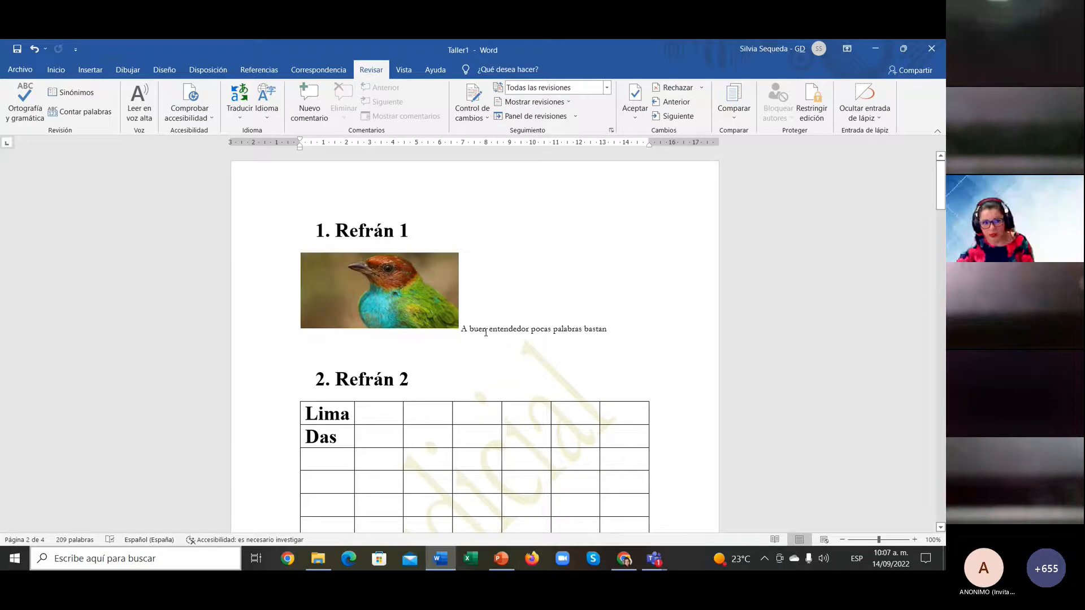
scroll(486, 333, down, 5)
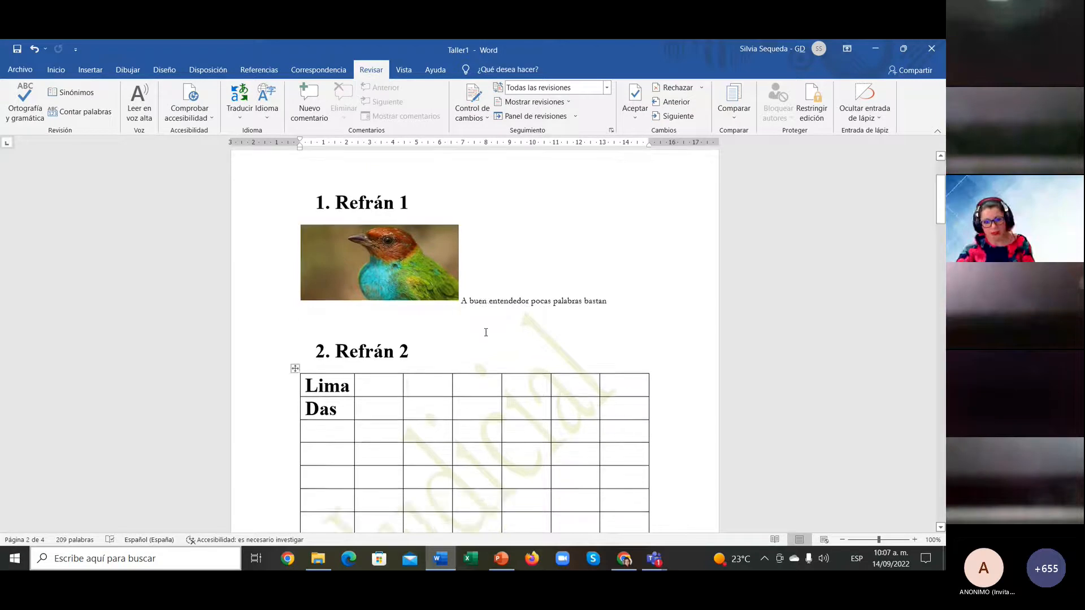
scroll(486, 332, up, 4)
scroll(485, 332, down, 10)
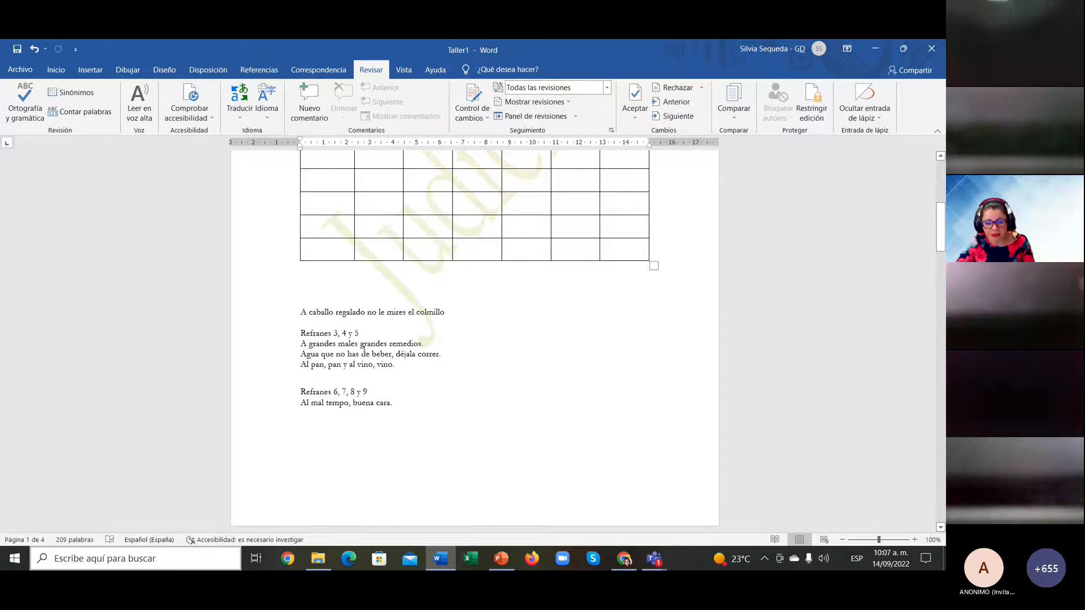
drag(390, 344, 423, 345)
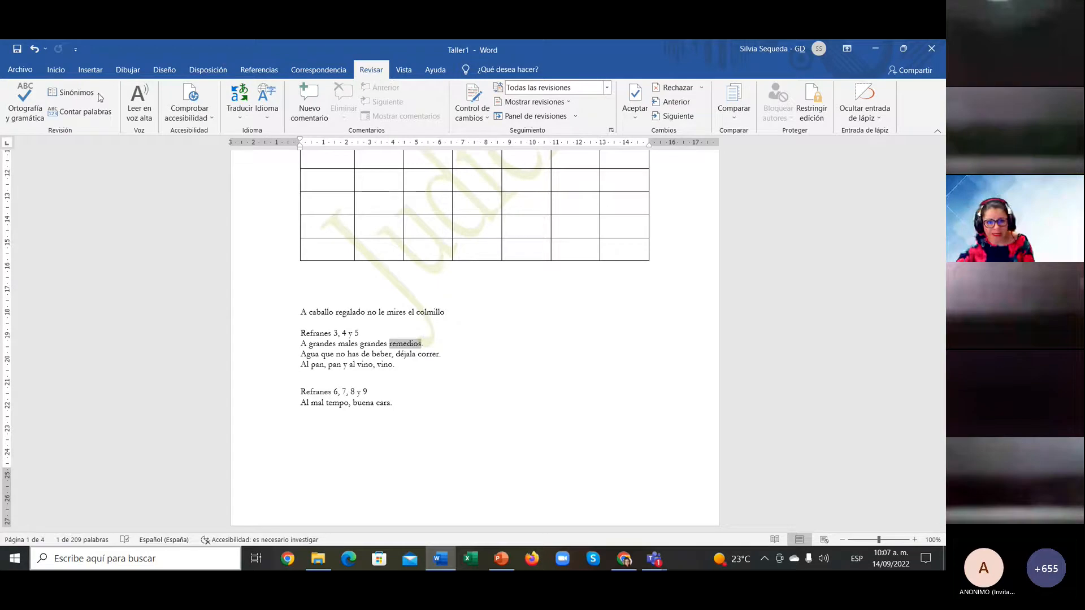
click(73, 92)
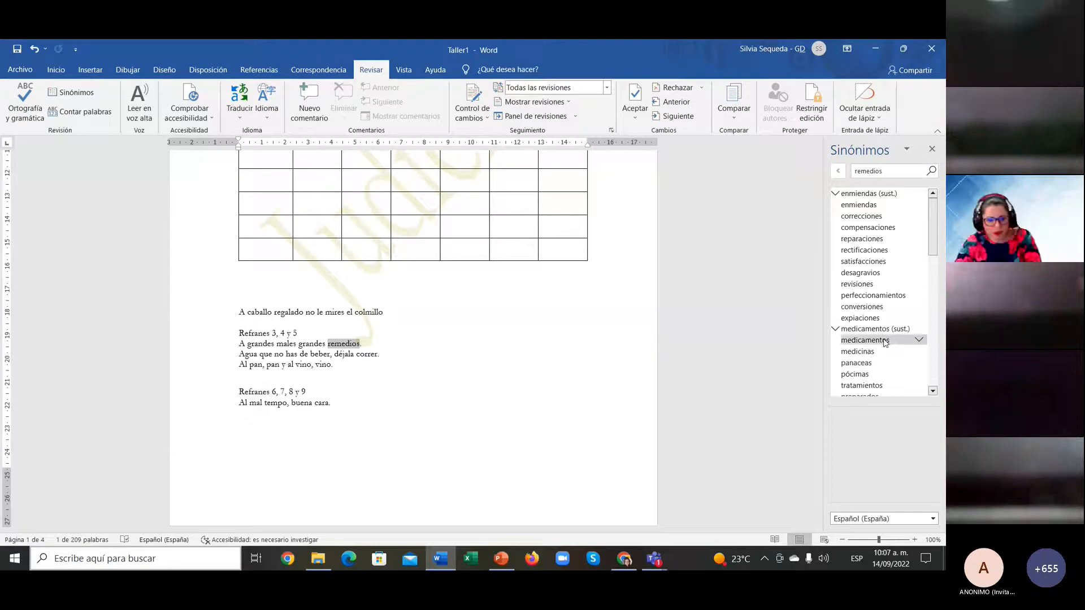
click(865, 340)
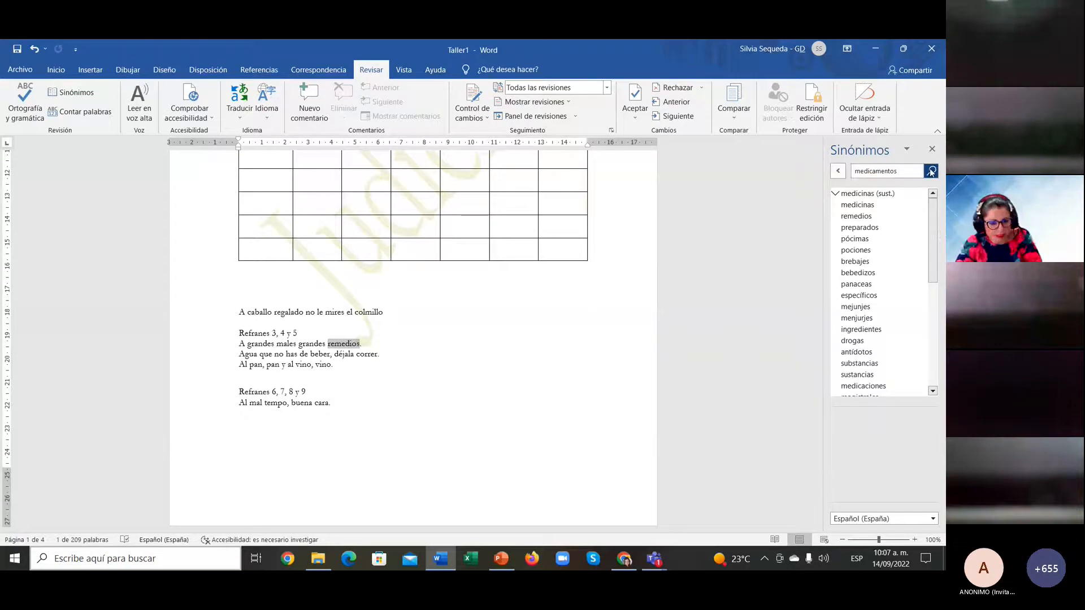
click(932, 149)
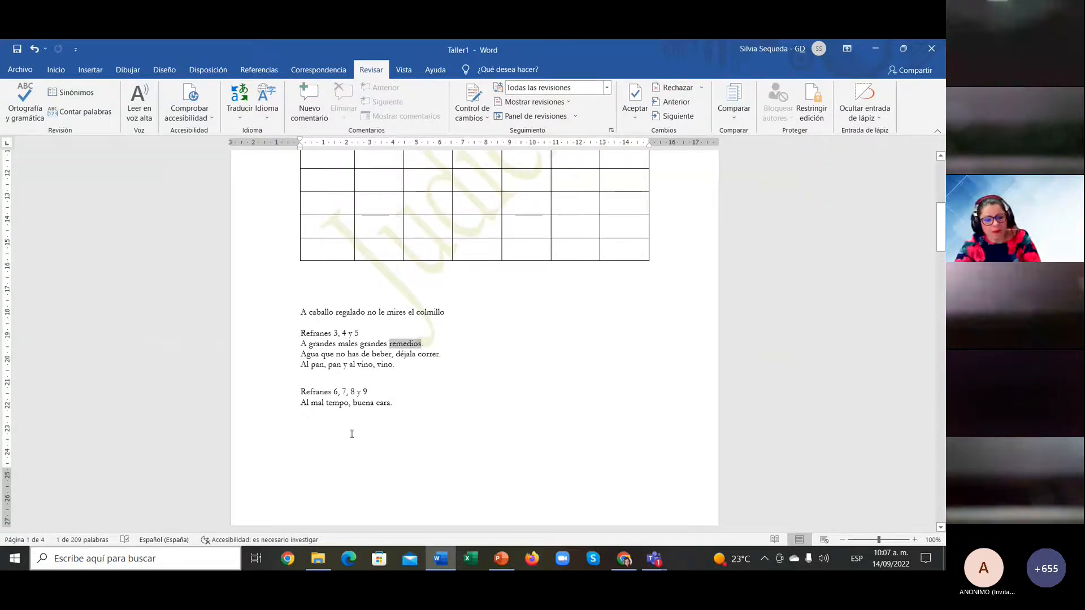
Step: Select the proverbs from 'A caballo regalado' onward and check the count: 44 words, 205 characters
click(470, 404)
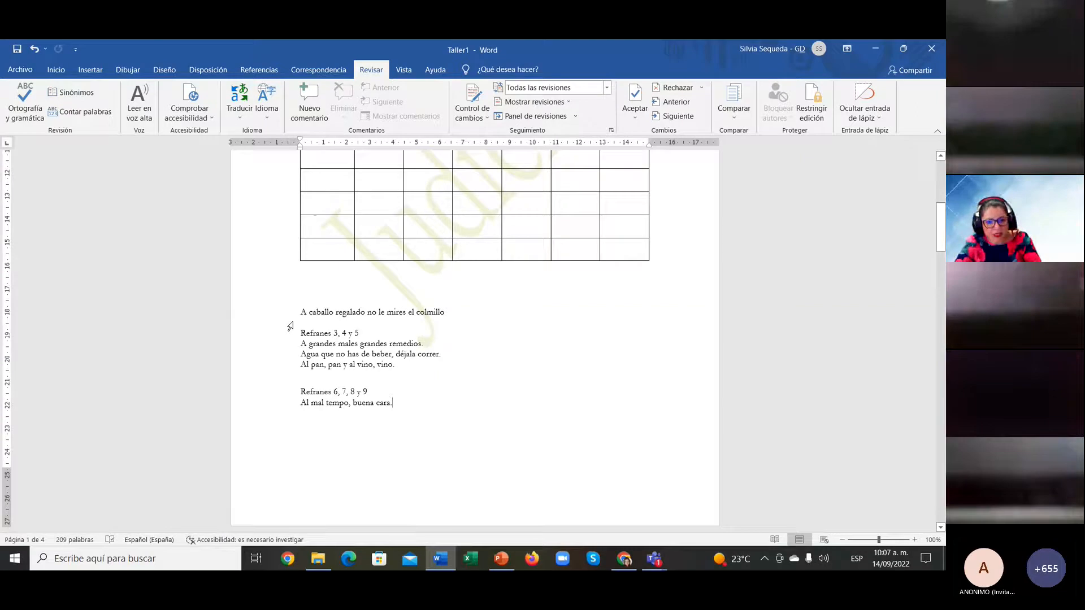
drag(290, 326, 434, 405)
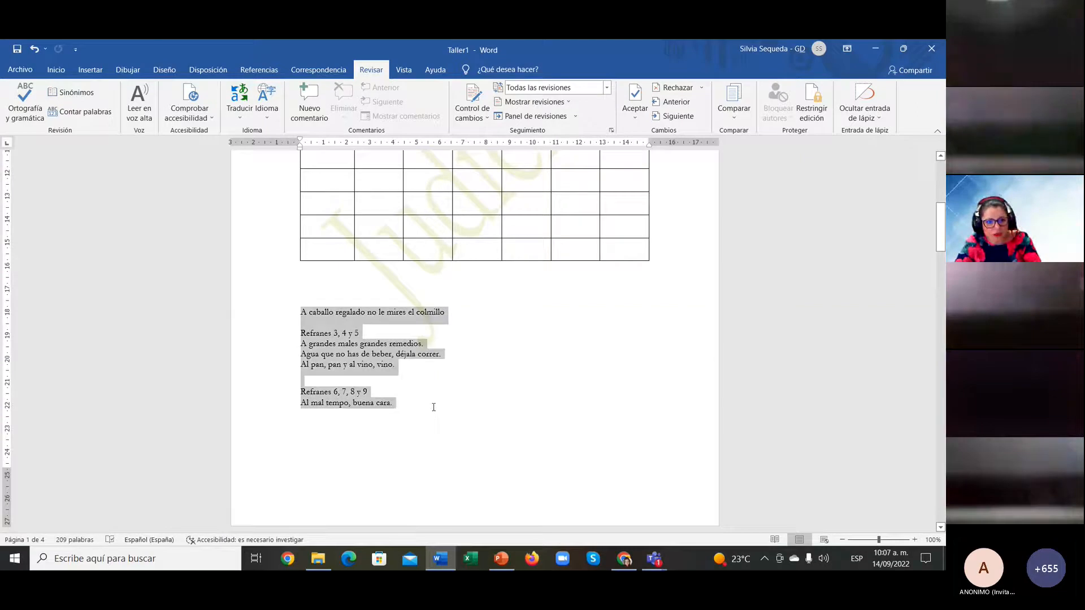
click(80, 112)
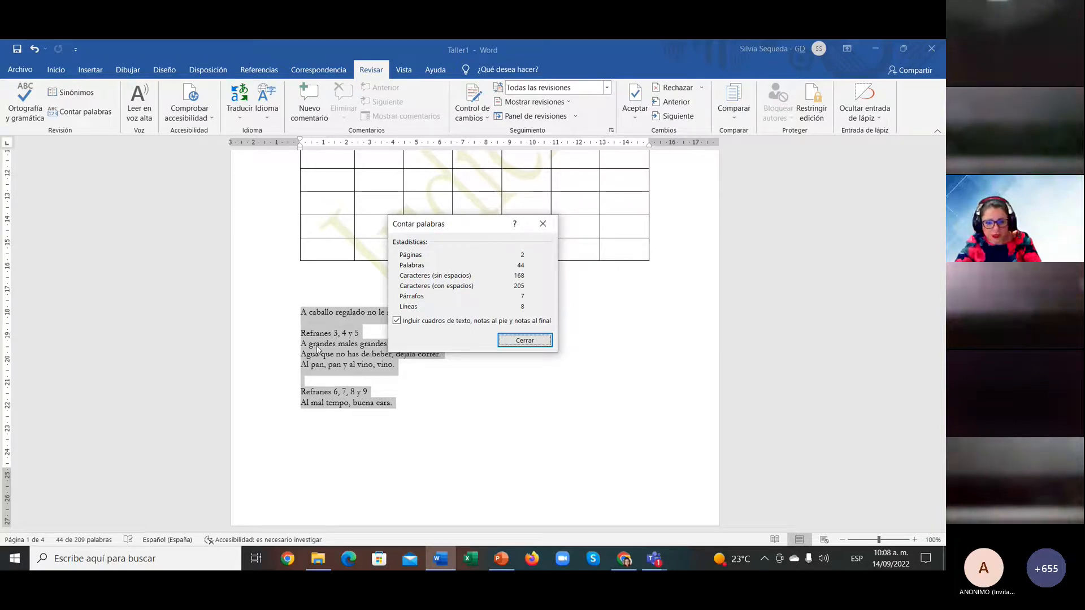
click(516, 340)
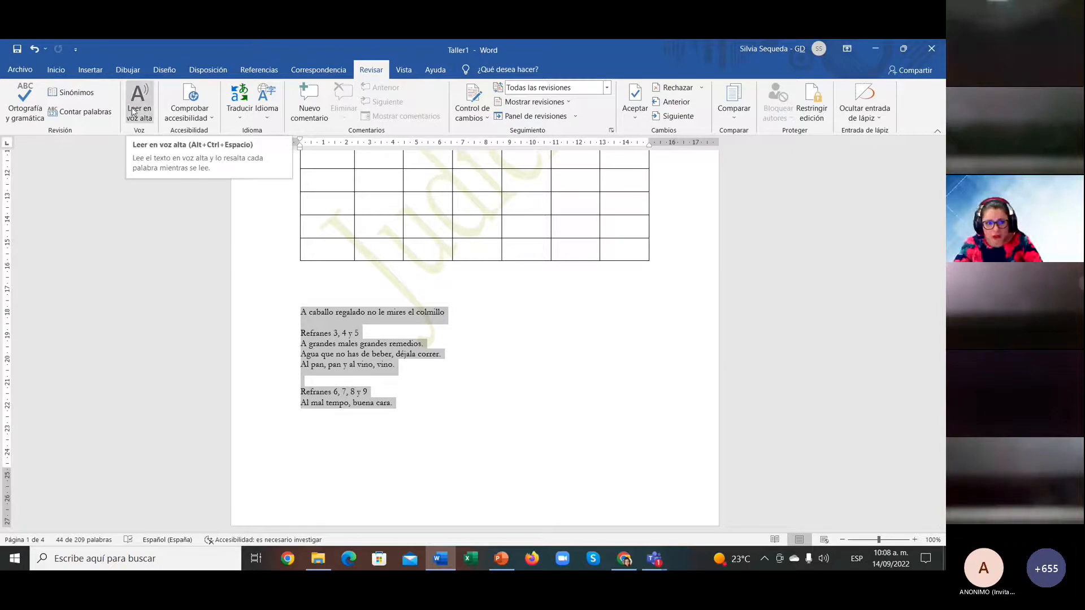
Step: Select the proverbs block and start reading it aloud, pausing and resuming once
click(321, 313)
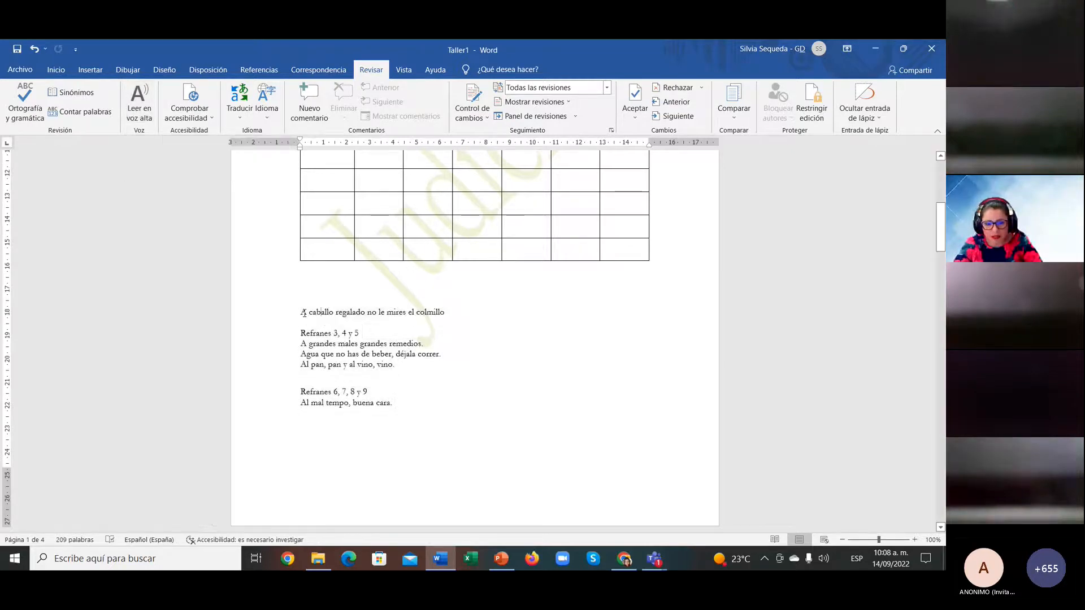
drag(301, 312, 394, 411)
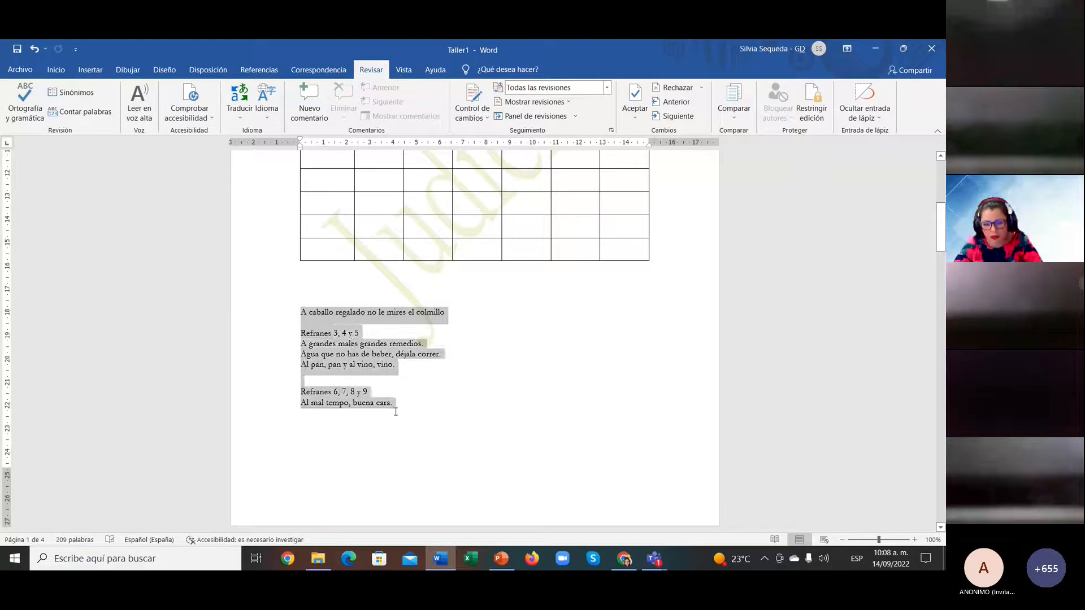
click(137, 116)
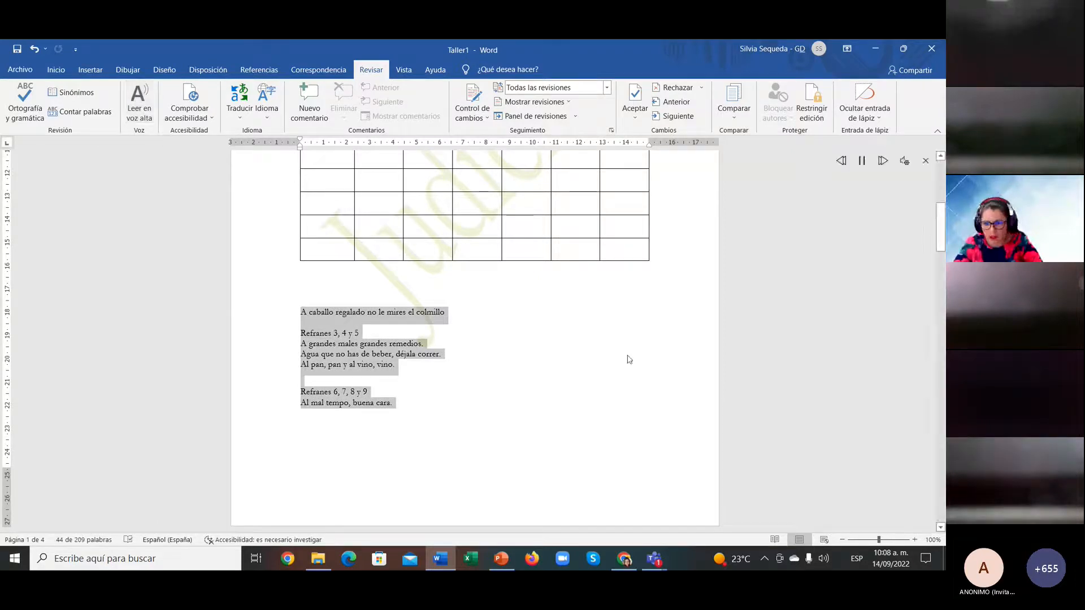
click(863, 165)
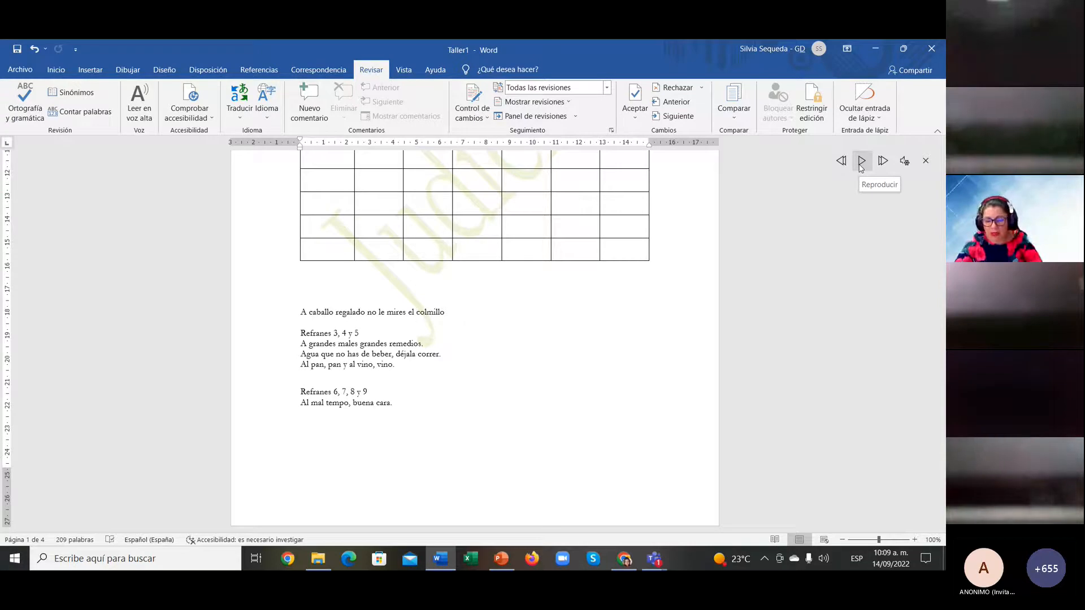
click(861, 162)
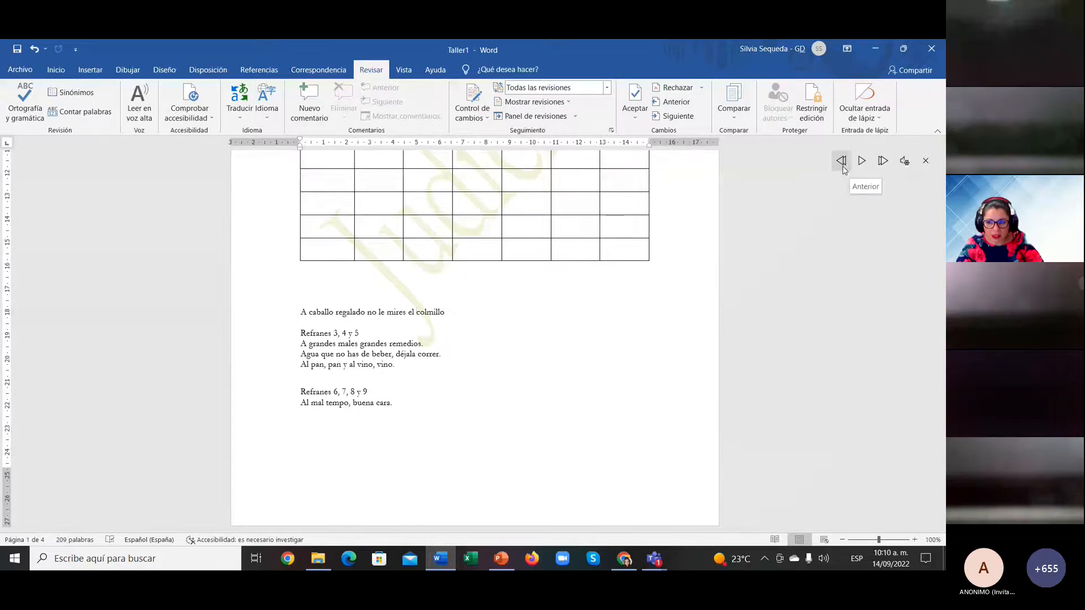
Step: Raise the reading speed, switch the voice to Microsoft Laura, then play and pause
click(905, 162)
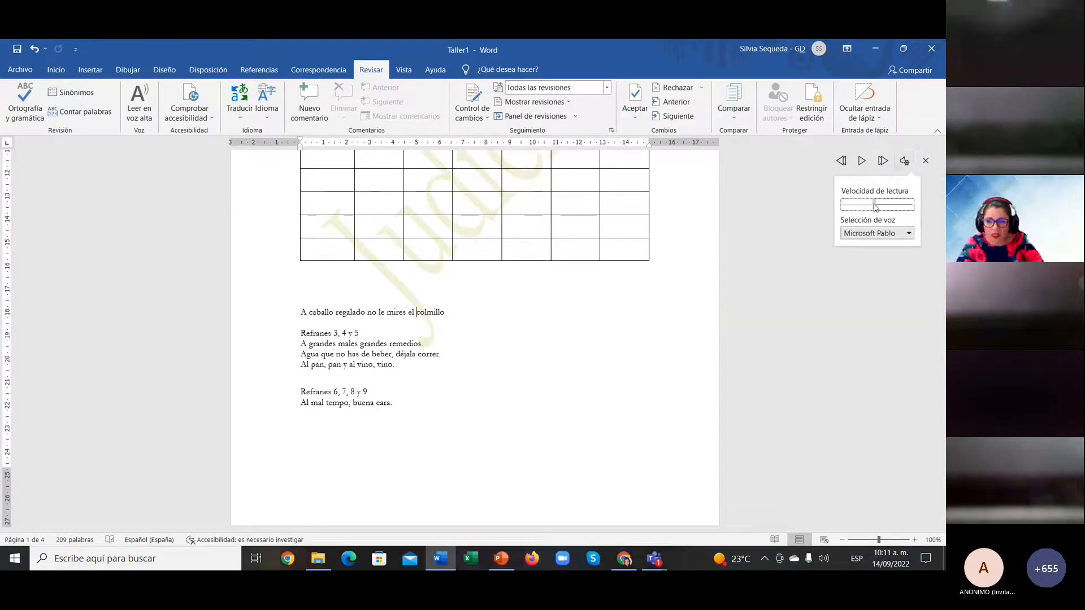
drag(874, 205, 854, 209)
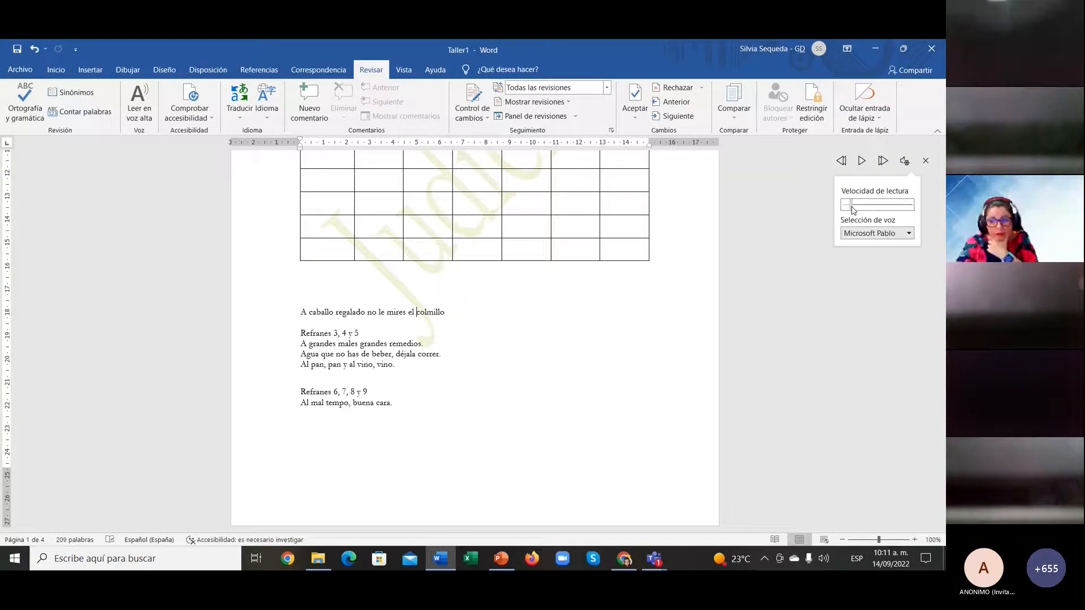
mouse_move(853, 210)
mouse_down()
mouse_move(904, 213)
mouse_move(853, 209)
mouse_up()
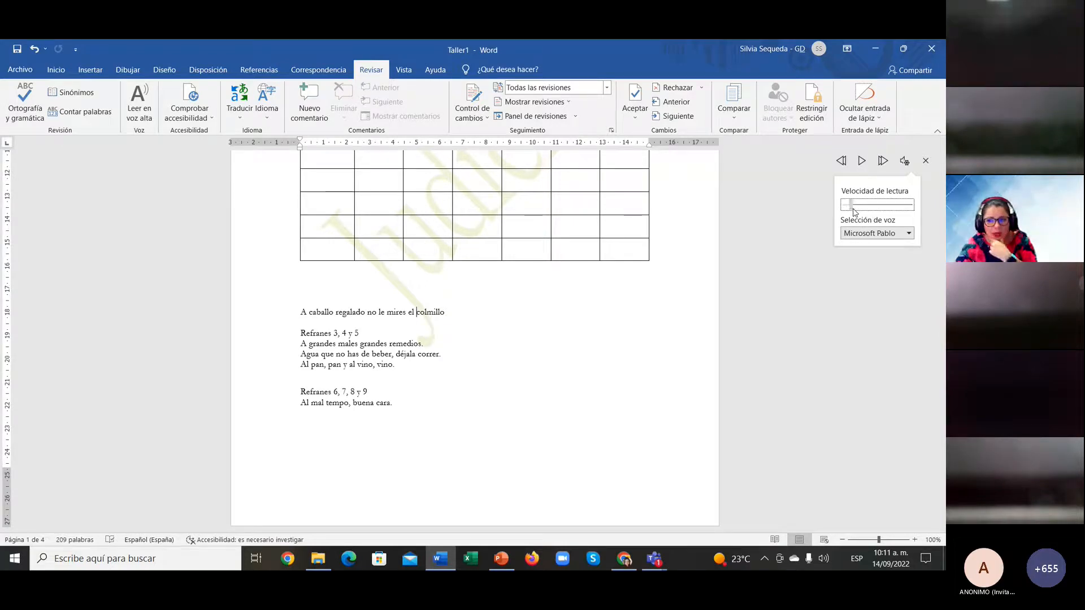
click(910, 234)
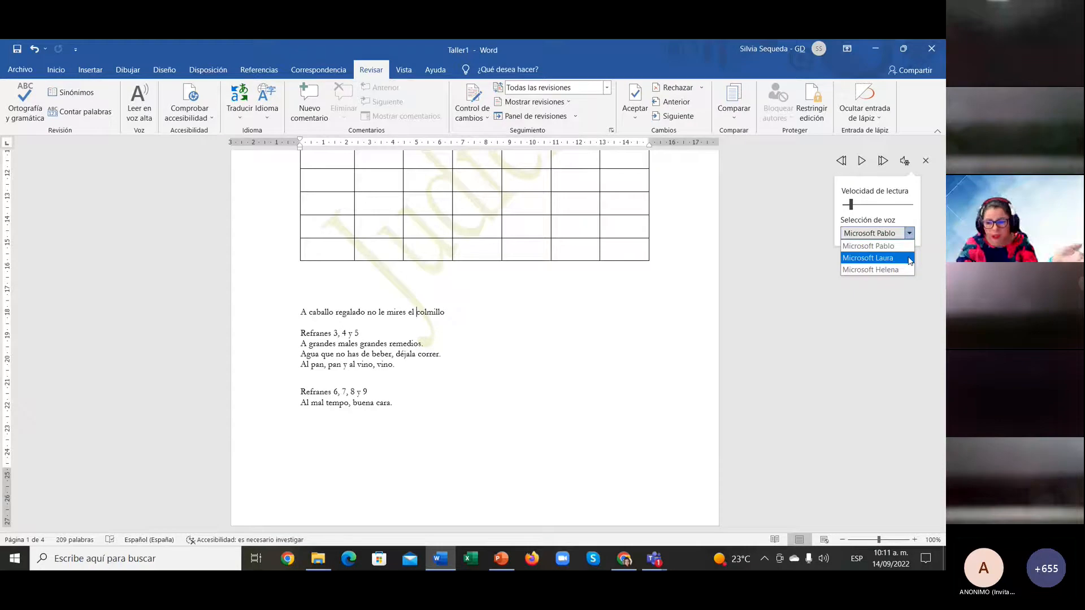
click(910, 261)
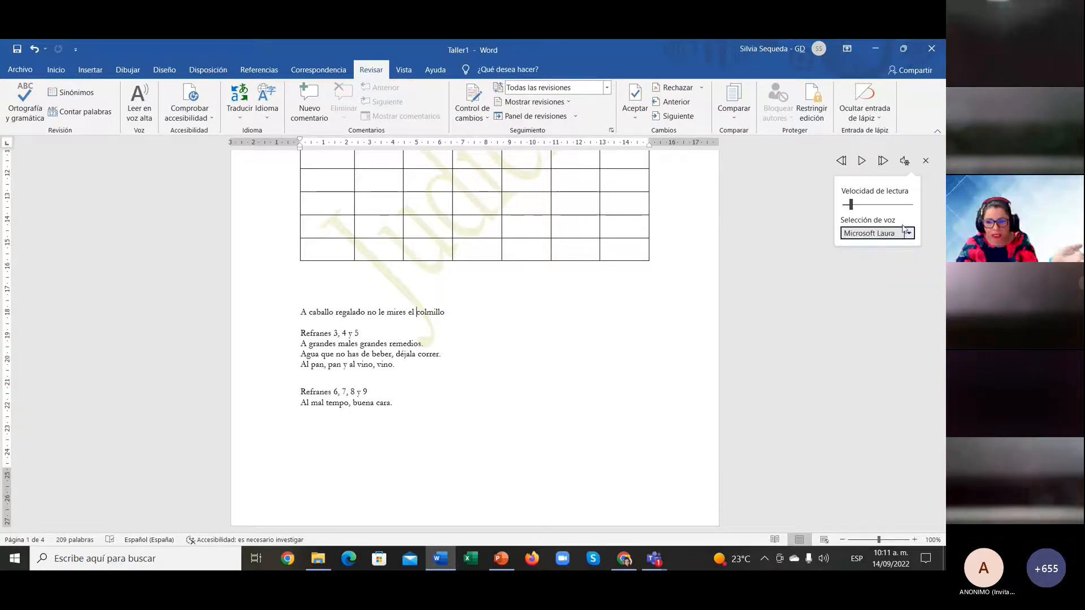
click(862, 161)
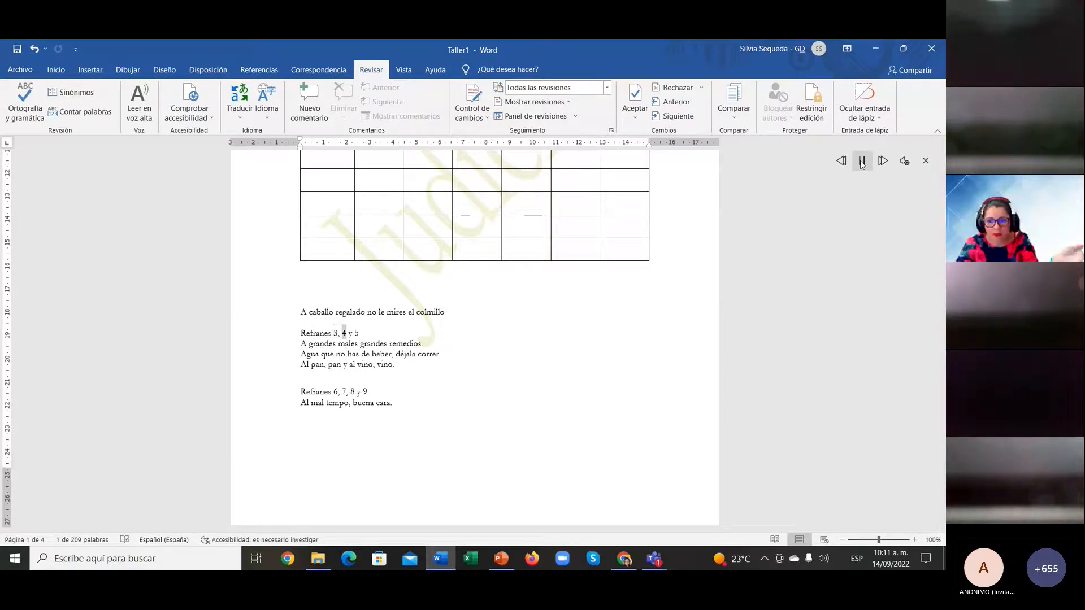
click(862, 162)
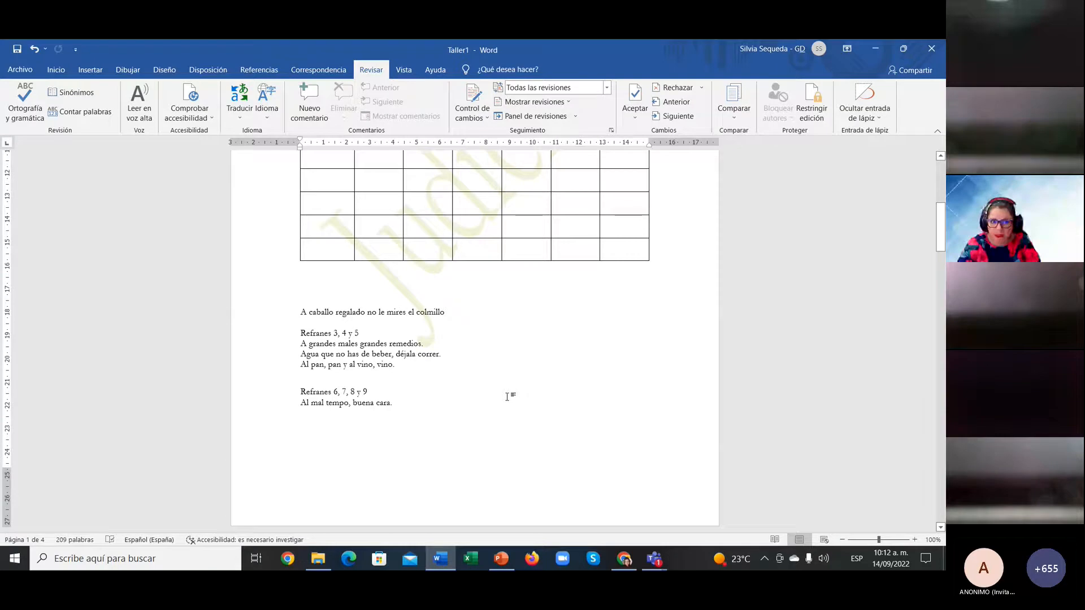
Step: Place the cursor before 'Refranes 3, 4 y 5', read aloud from there, then pause
drag(302, 334, 357, 365)
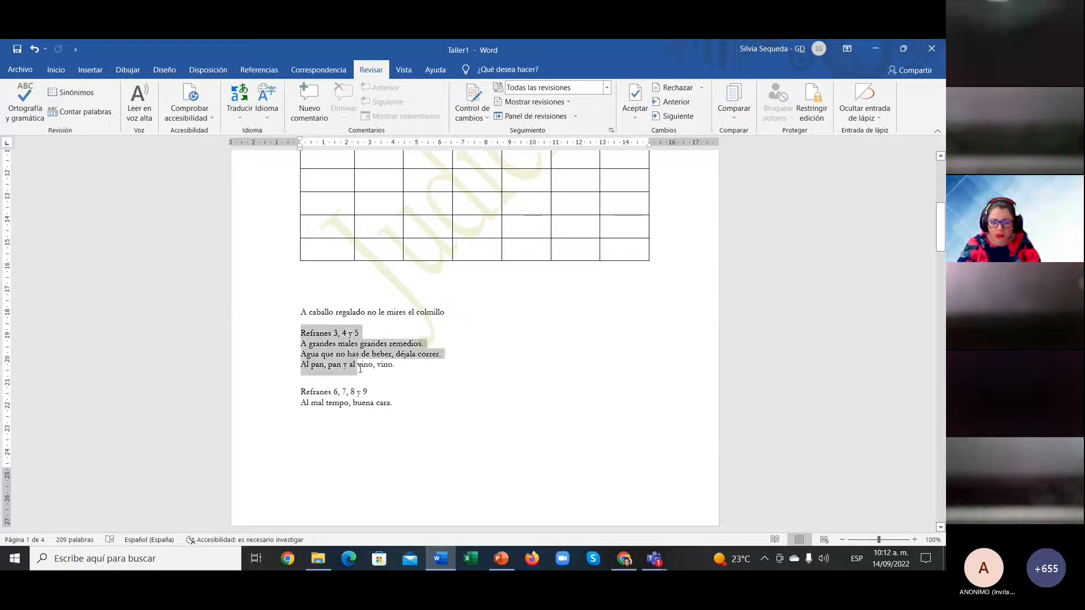
key(Left)
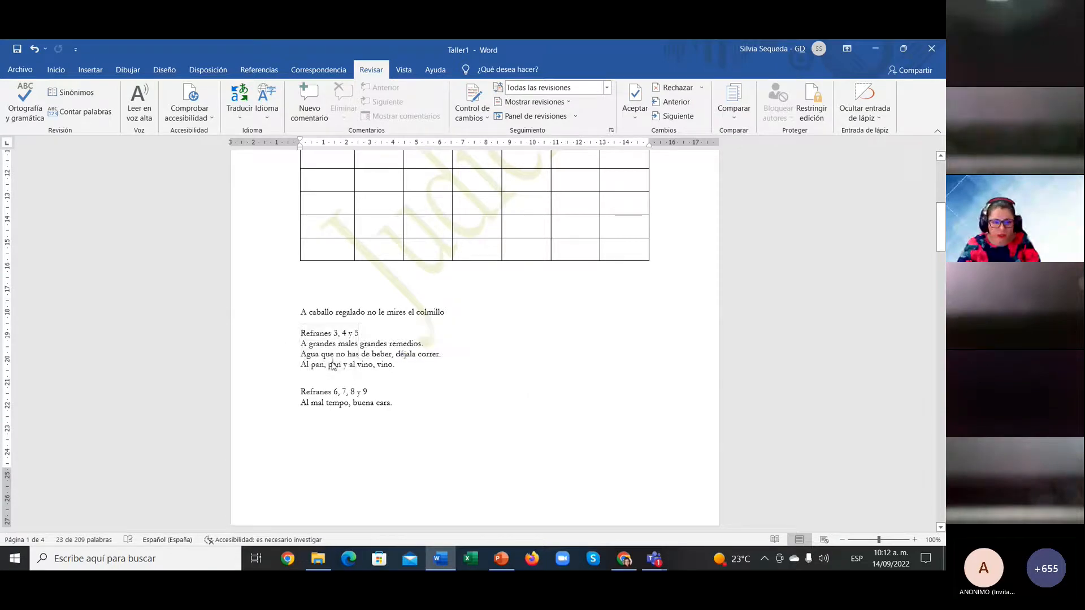
click(140, 105)
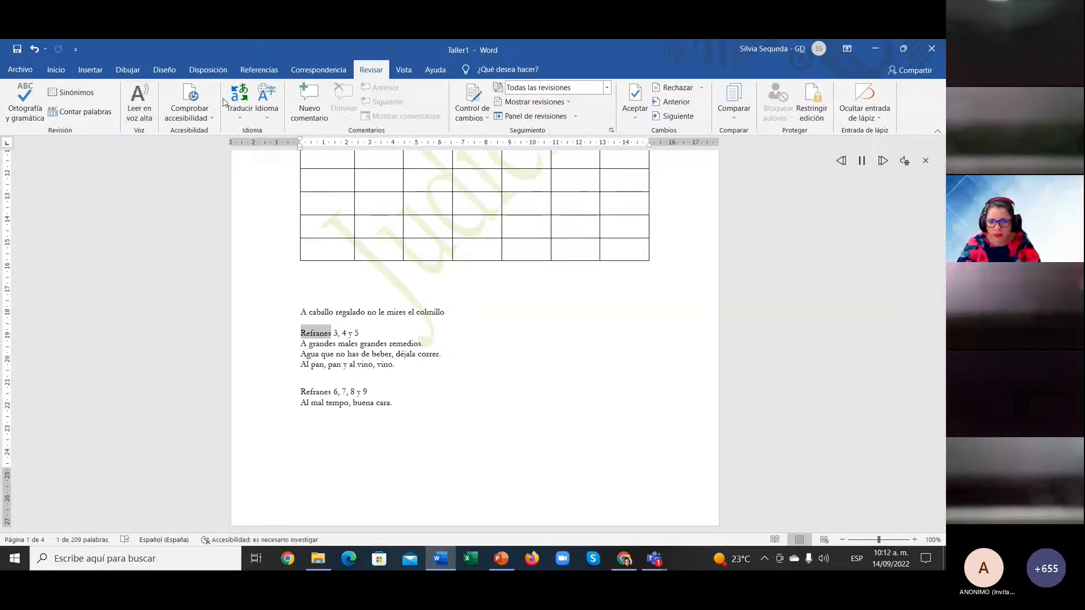
click(905, 162)
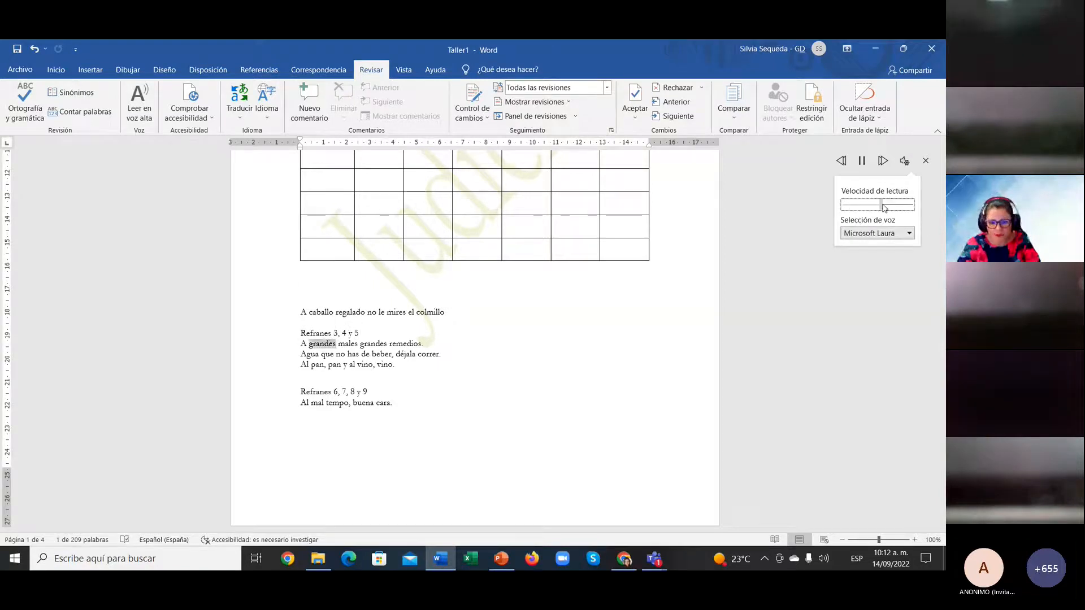
click(862, 162)
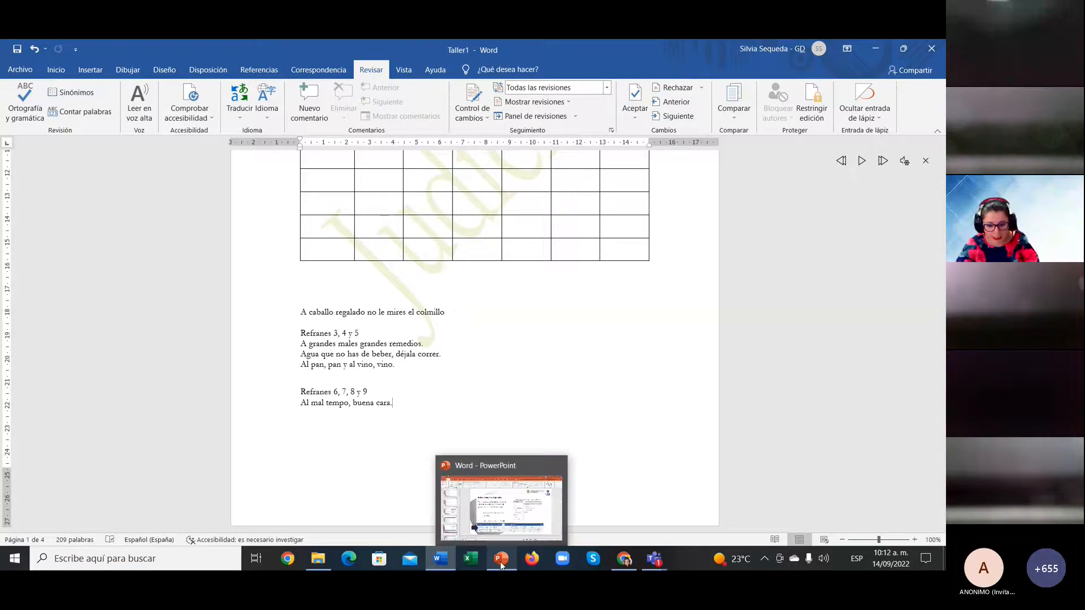
mouse_move(502, 566)
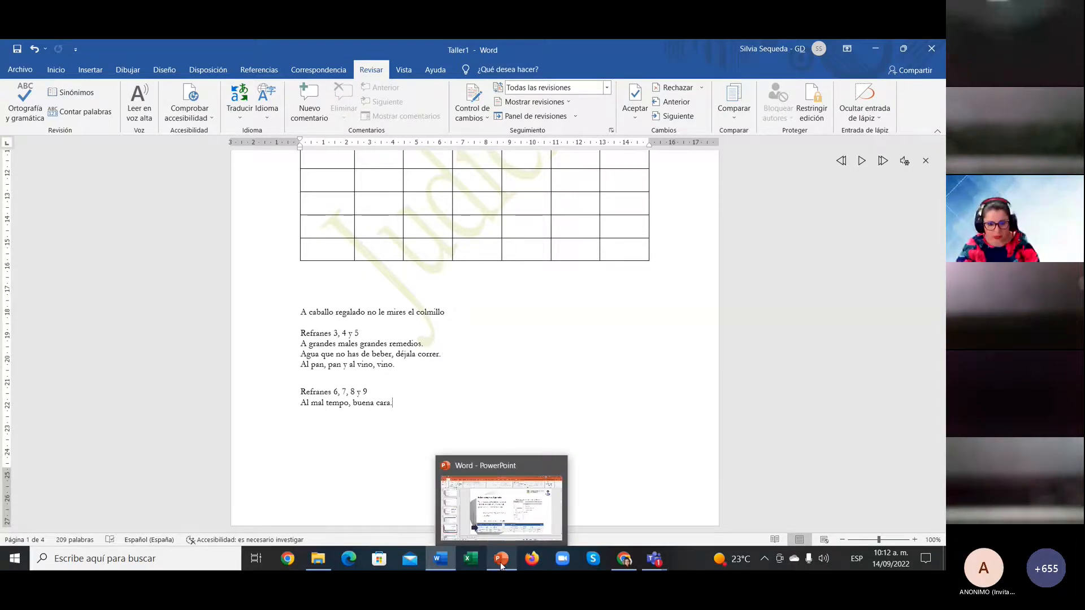
click(502, 566)
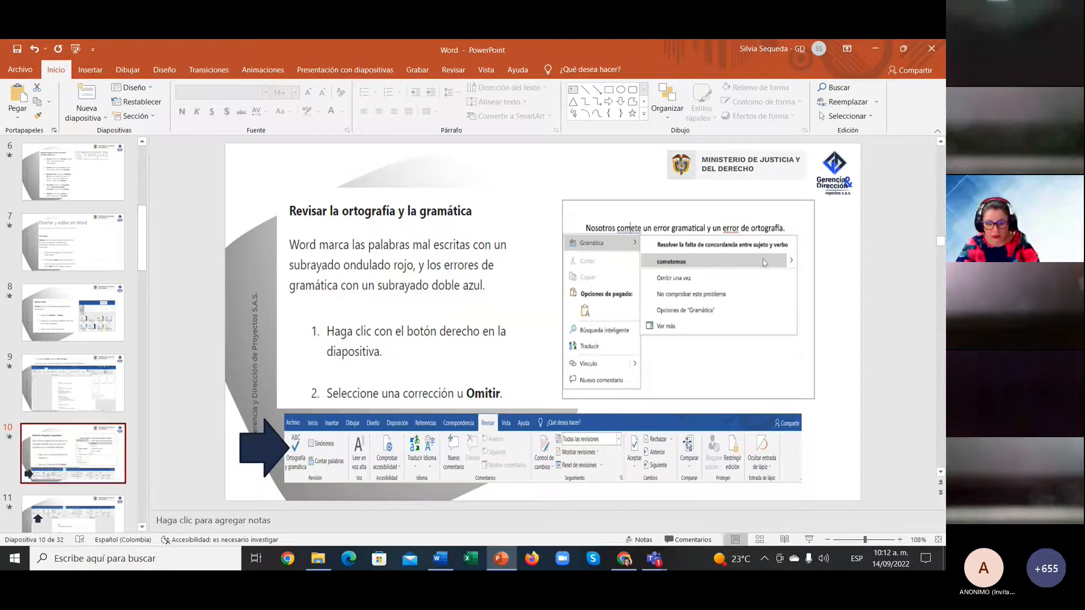
mouse_move(443, 562)
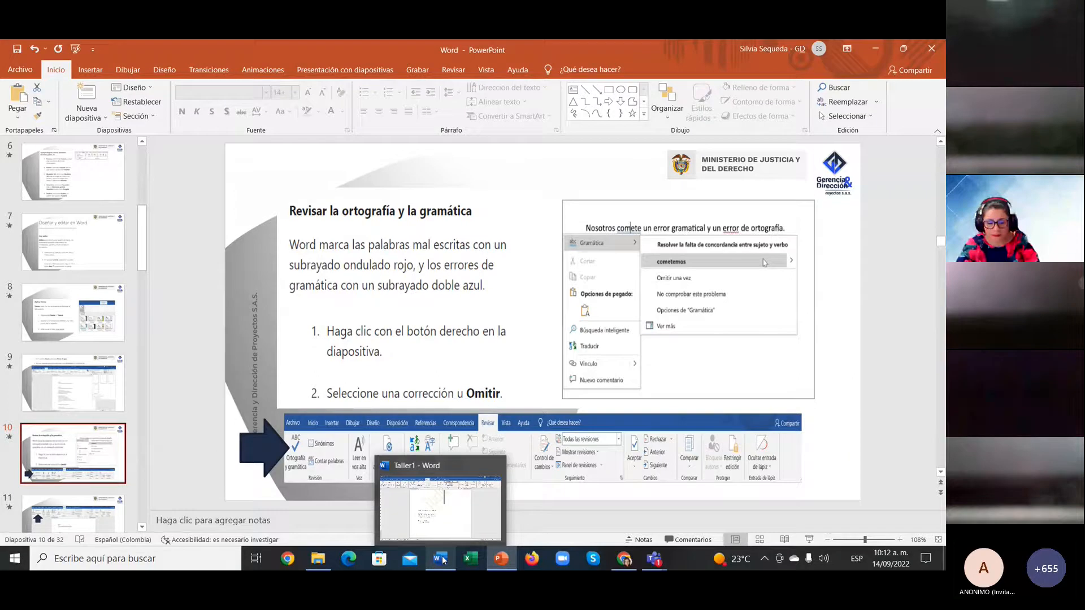
click(444, 559)
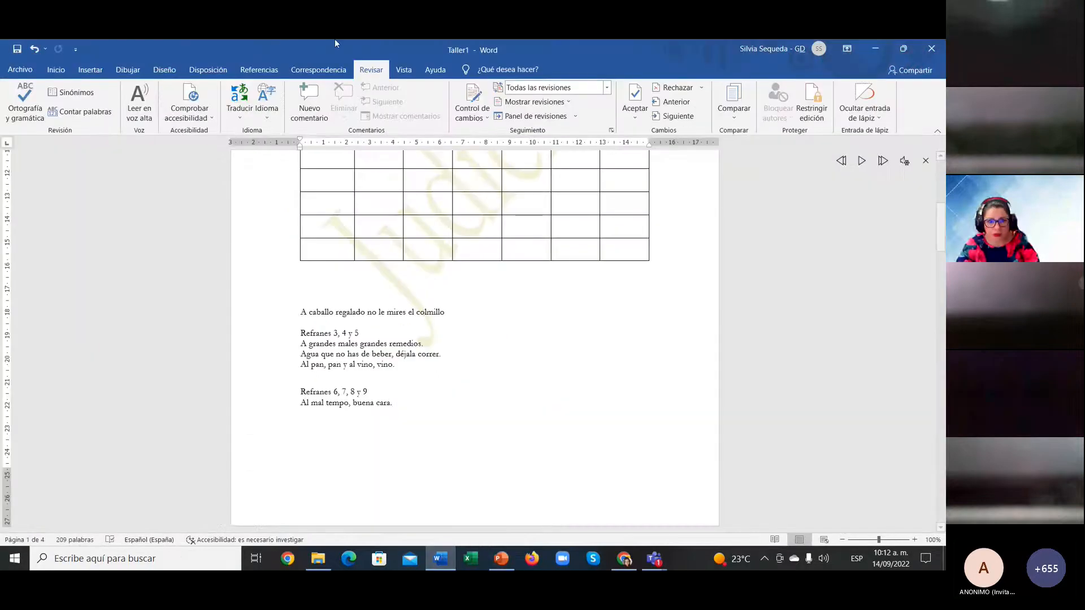
click(20, 69)
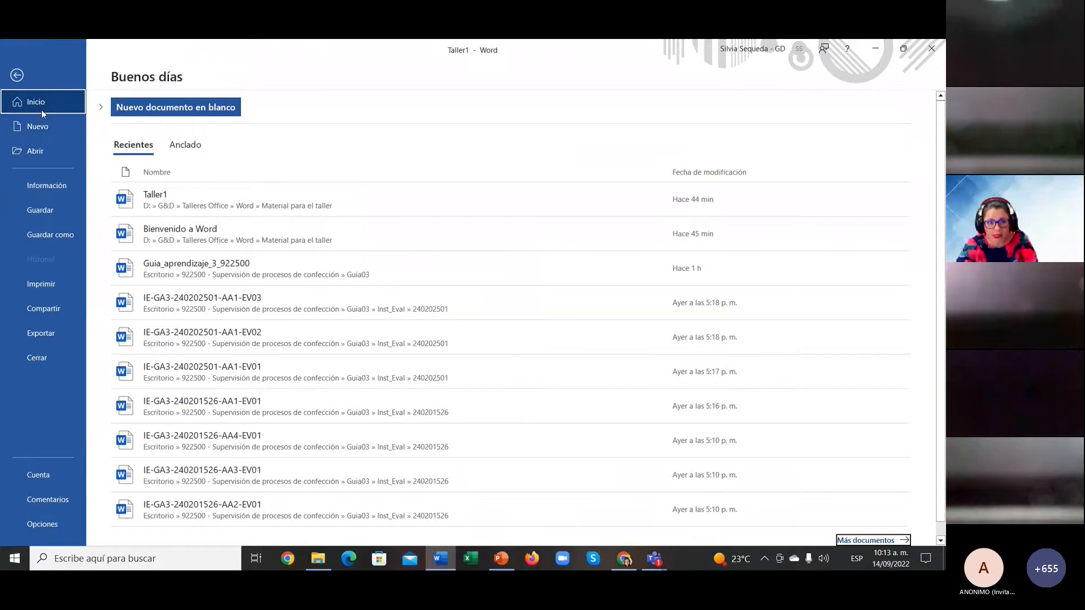
key(Escape)
click(56, 70)
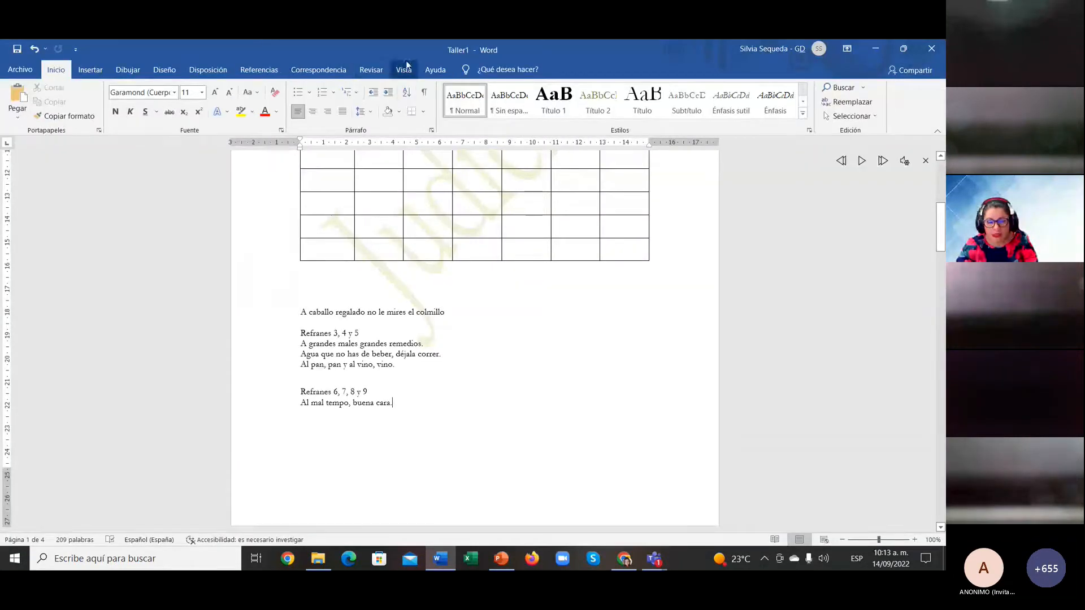
click(383, 70)
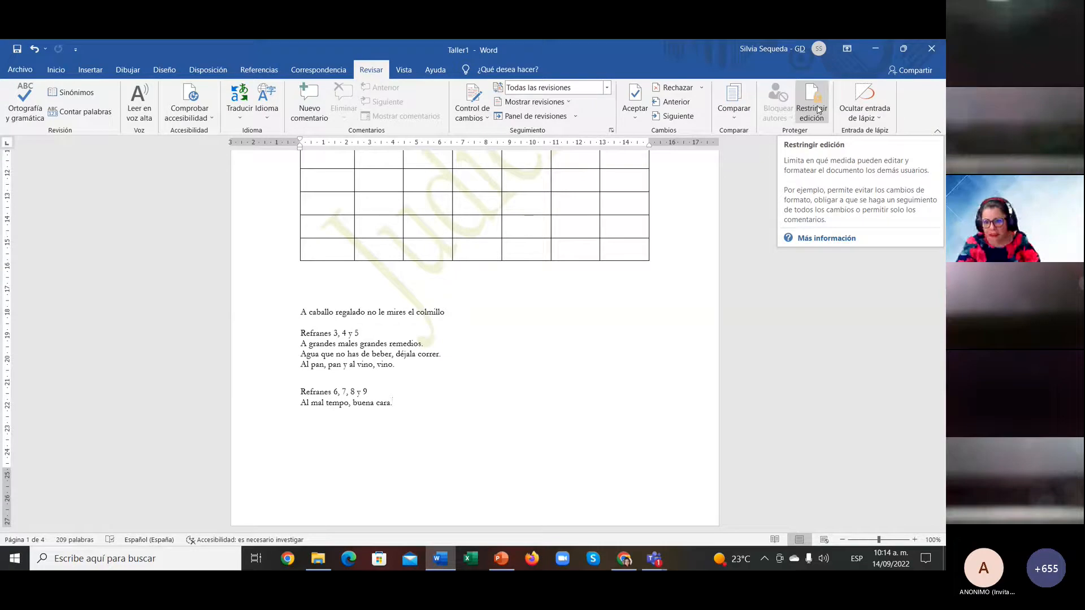
click(139, 102)
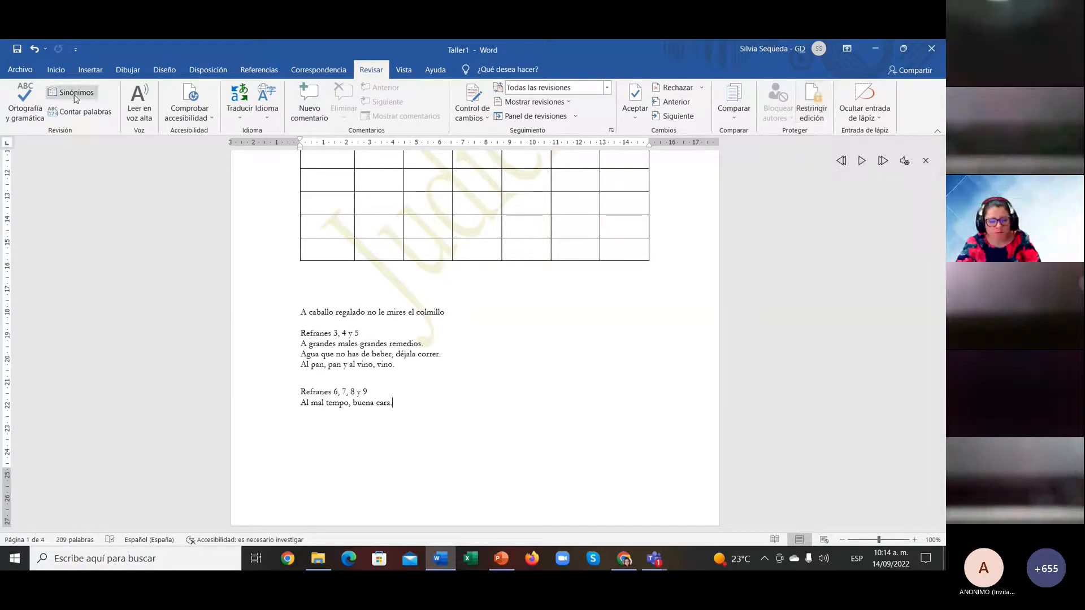
Step: Return to PowerPoint and move via slide 11 to slide 13, 'Buscar y reemplazar texto'
click(502, 562)
scroll(85, 396, down, 3)
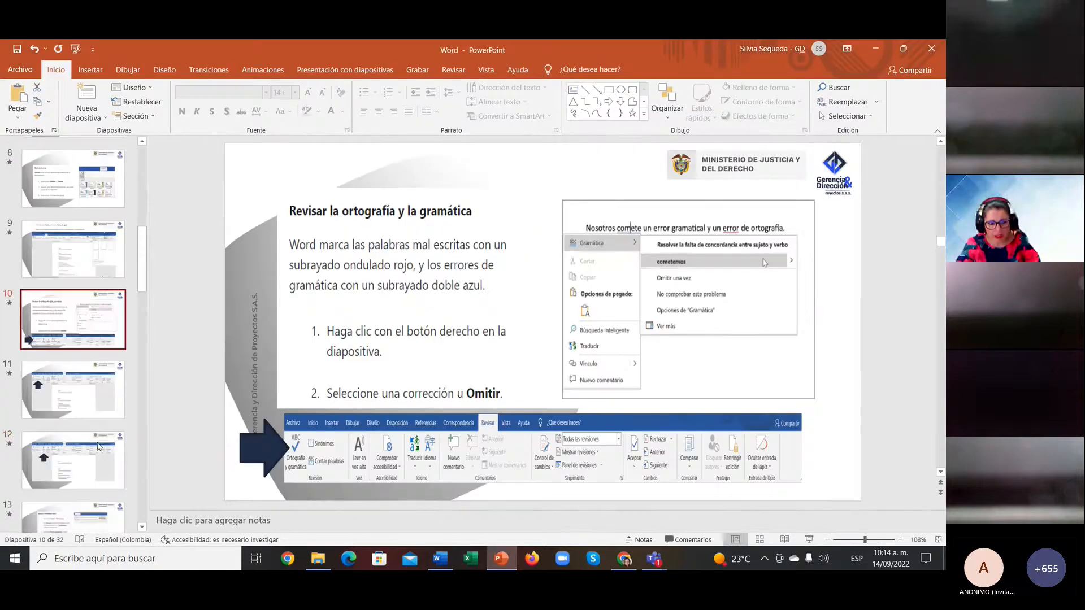
click(98, 403)
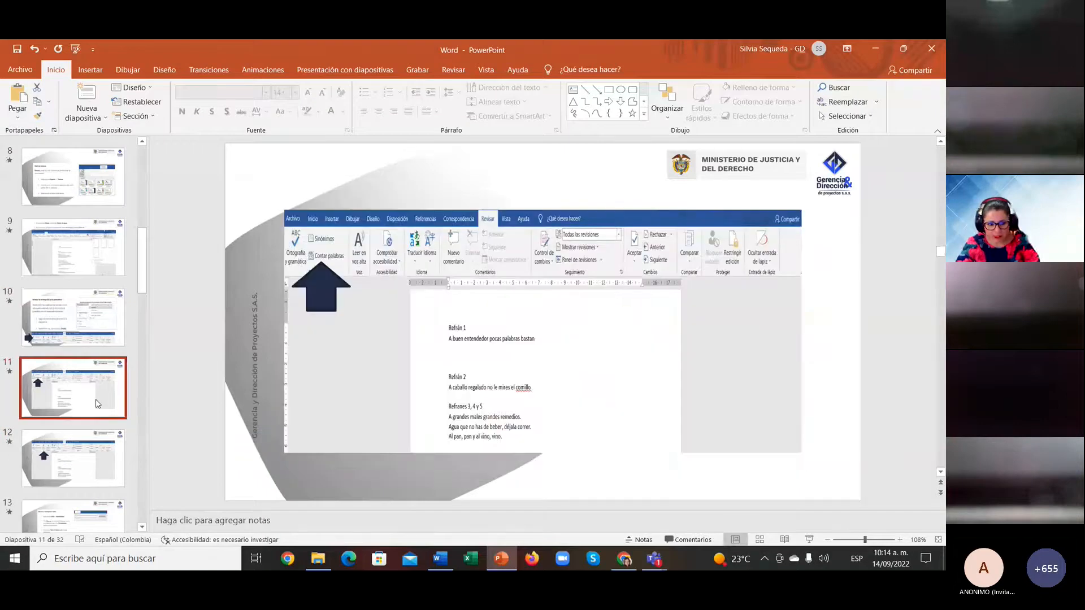
key(Down)
key(Down)
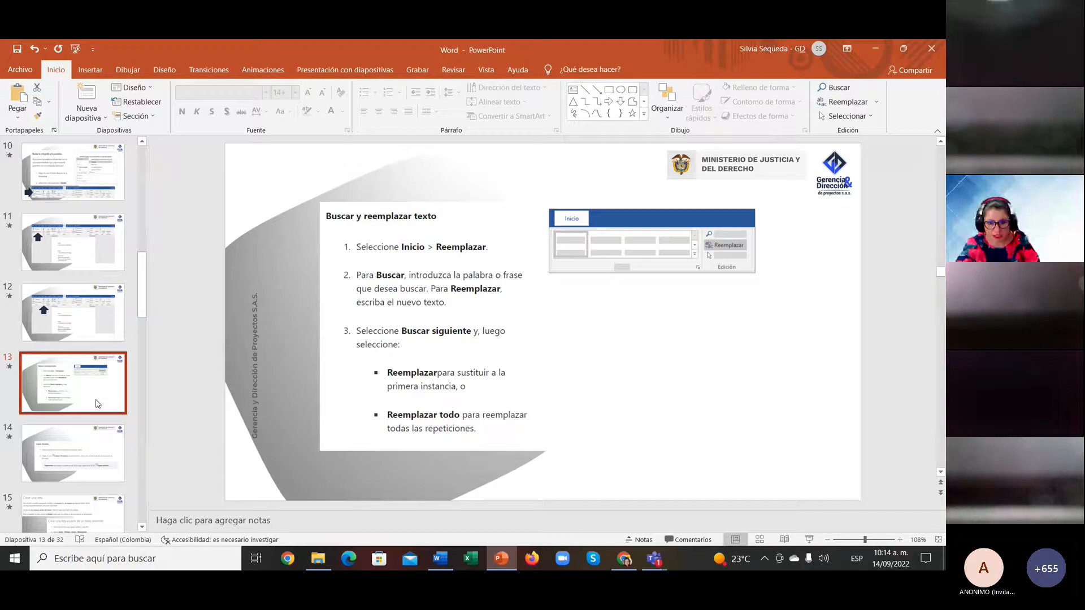
key(Up)
key(Down)
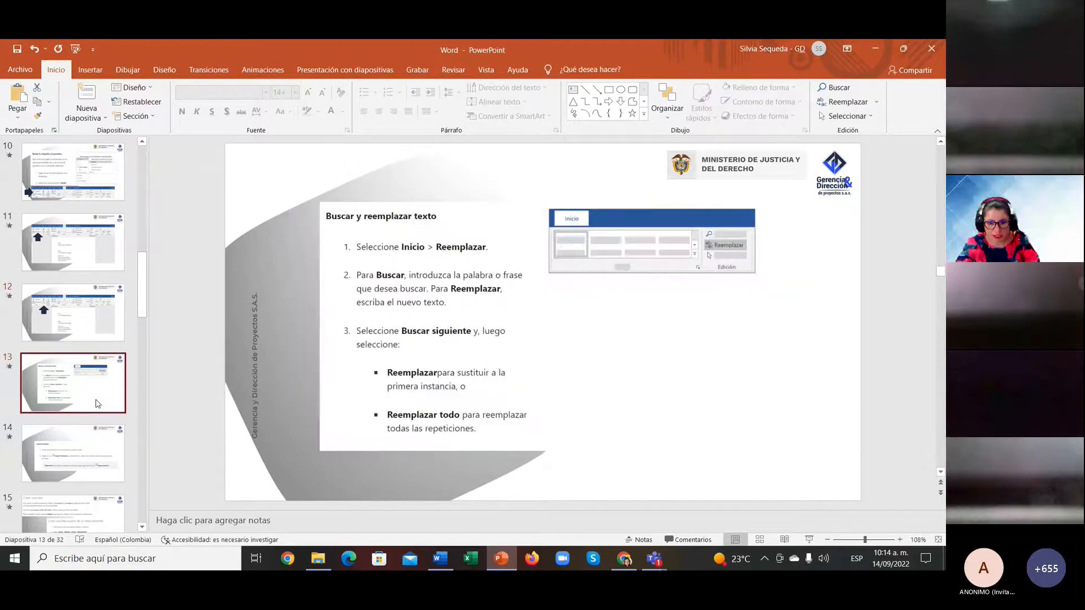
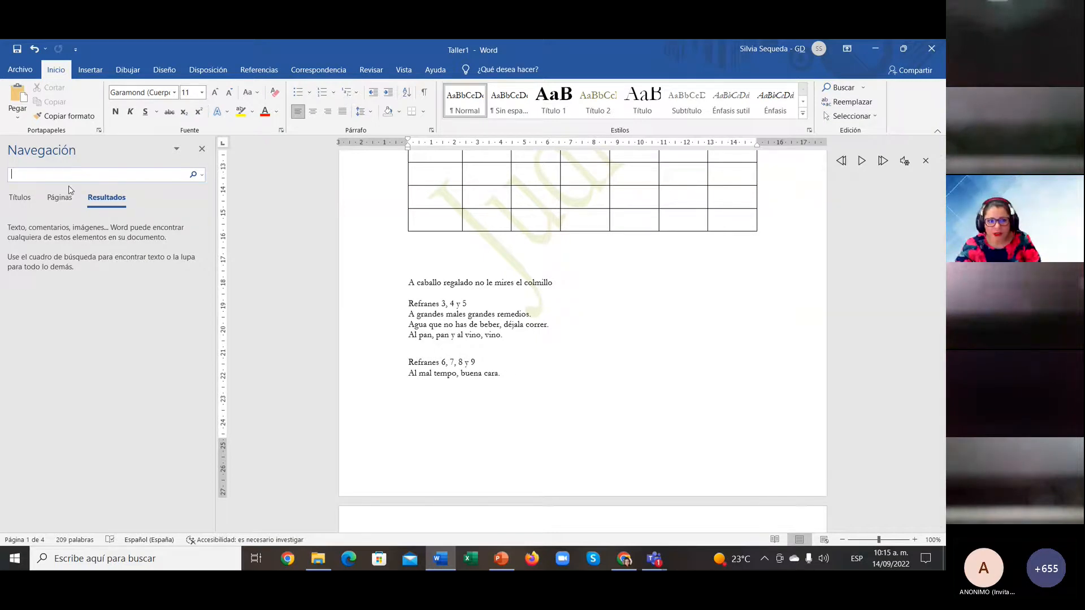
Step: Hide and reshow the navigation pane, briefly opening and closing Find and Replace
click(202, 150)
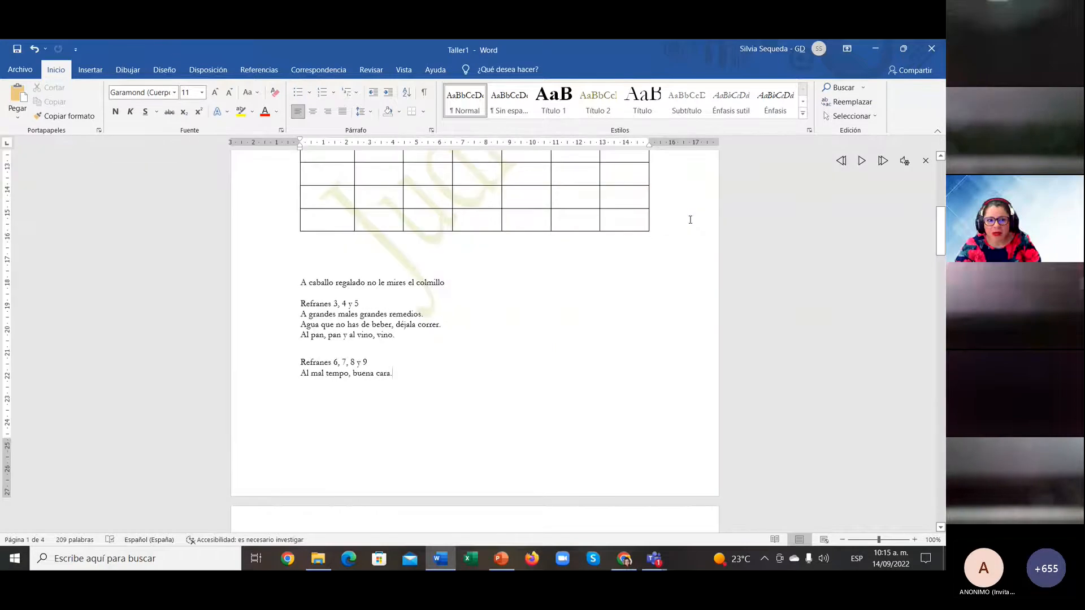
click(863, 87)
click(862, 105)
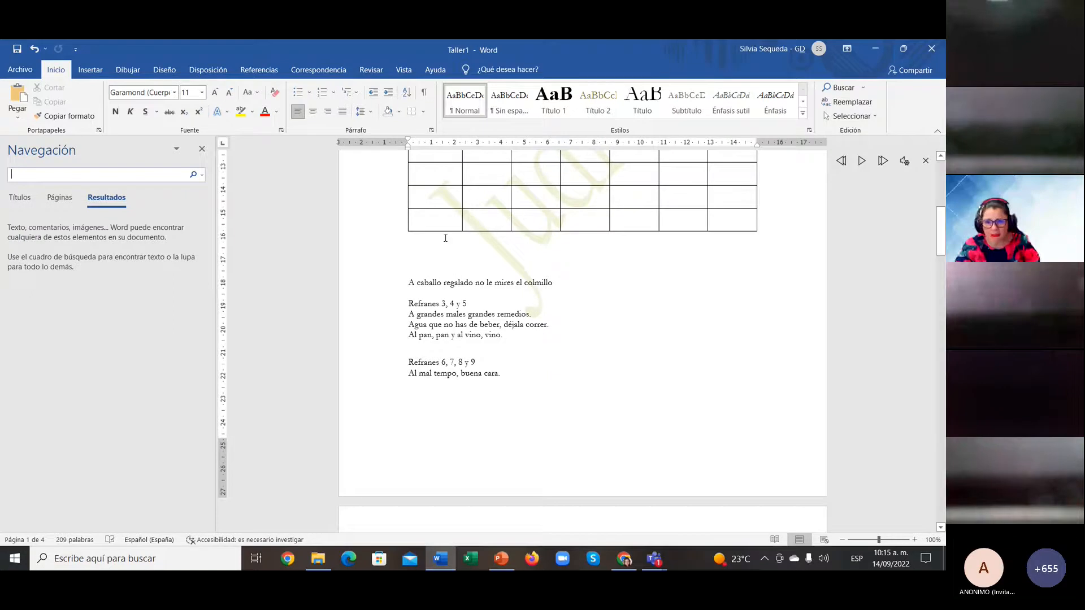
click(863, 104)
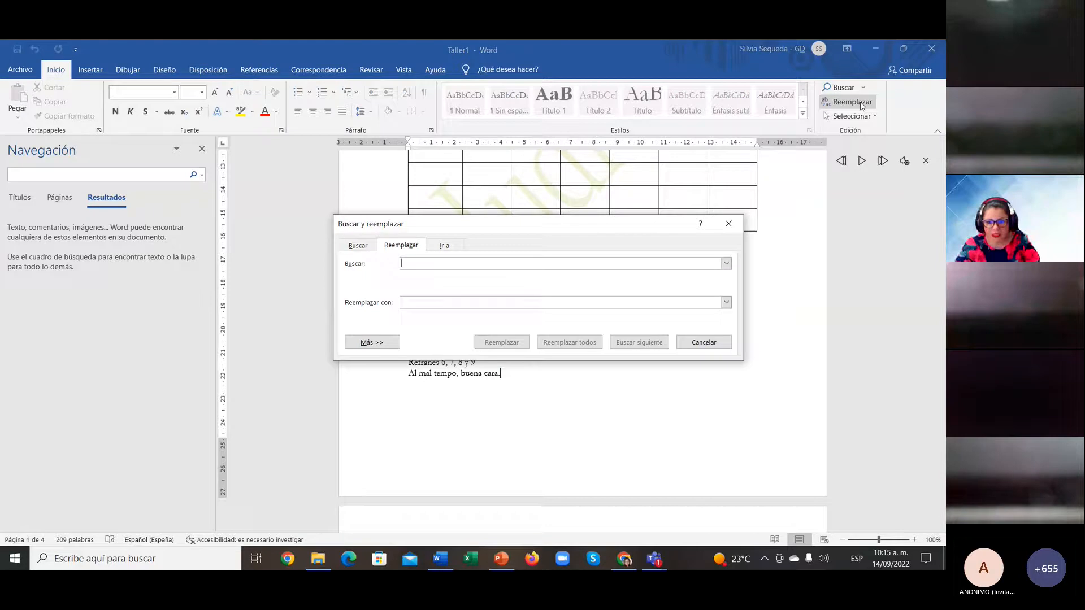
click(729, 341)
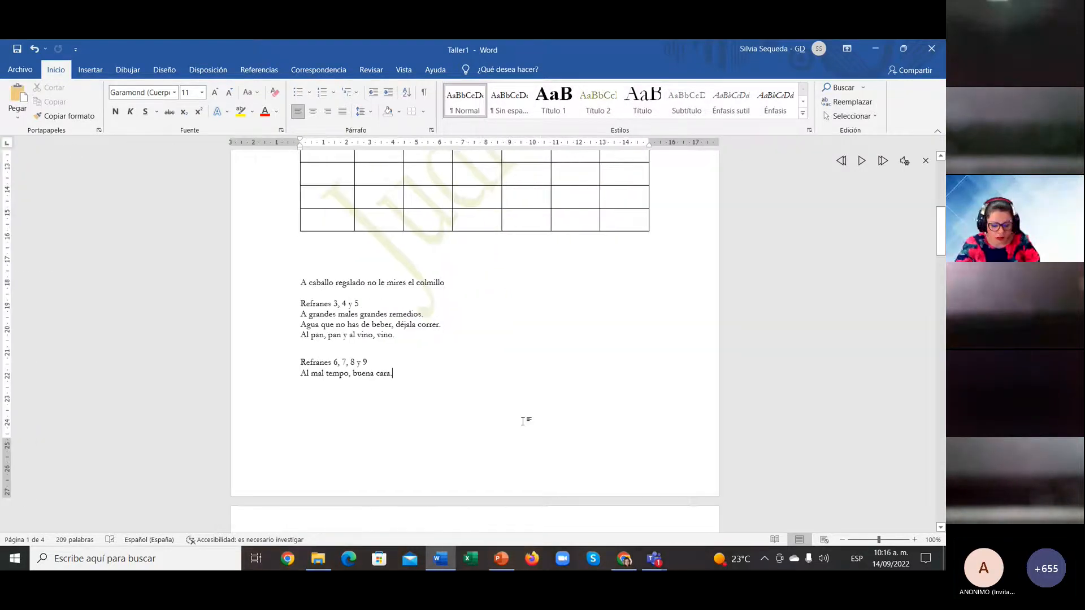
key(ctrl+f)
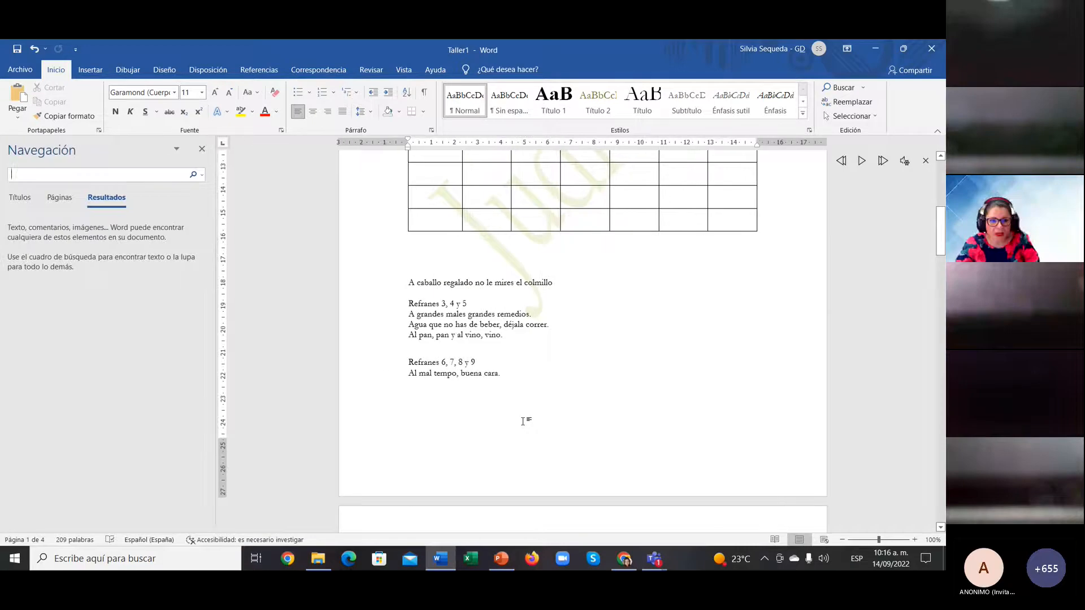
click(202, 175)
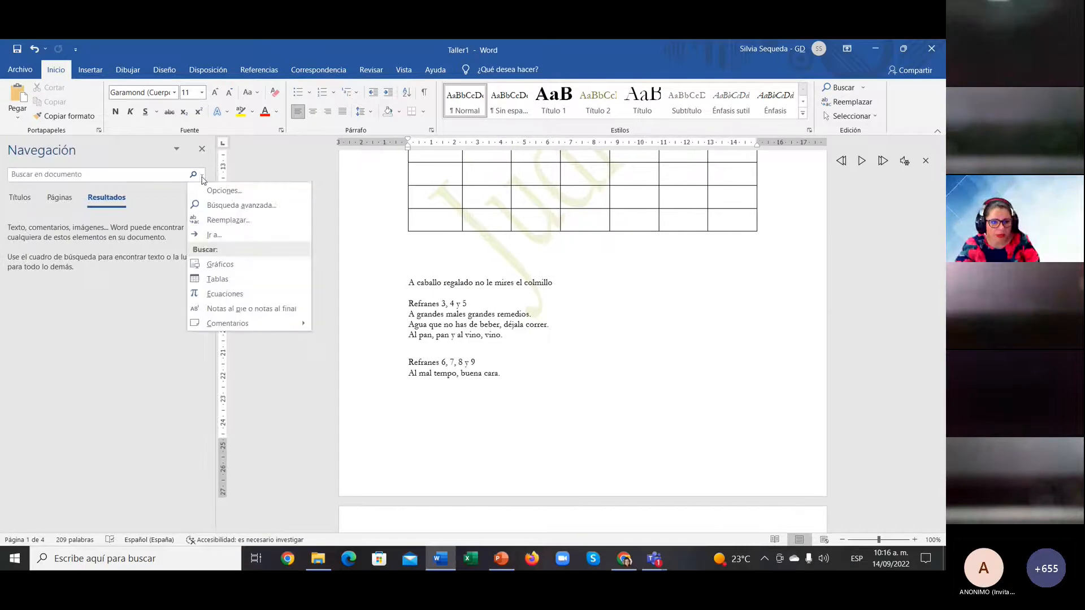
Step: Replace 'caballo' with 'asno' throughout (one change) and check the edited proverb
click(210, 219)
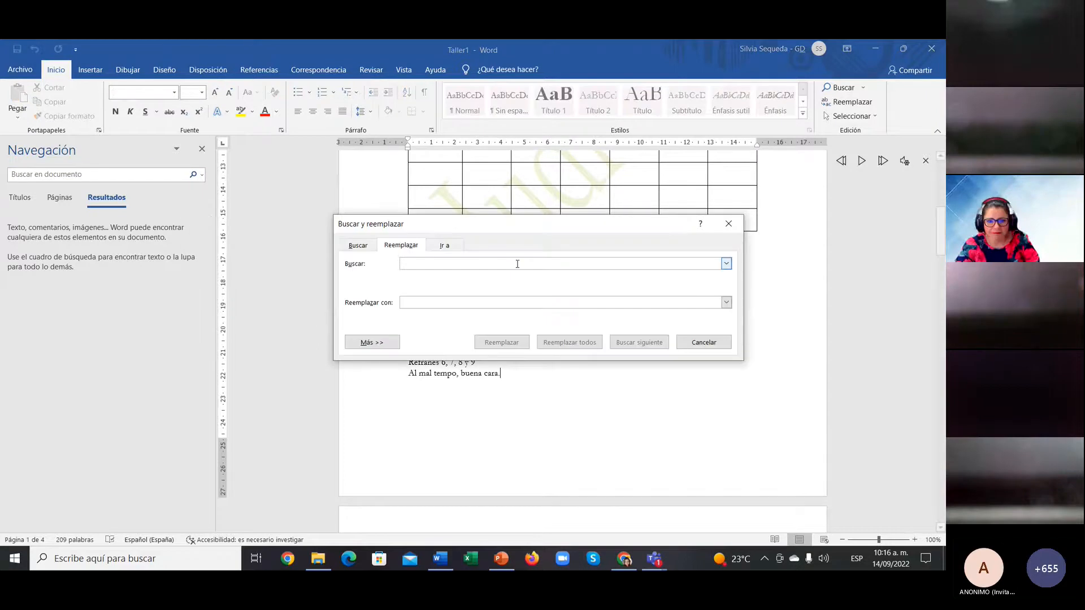
text(cabl)
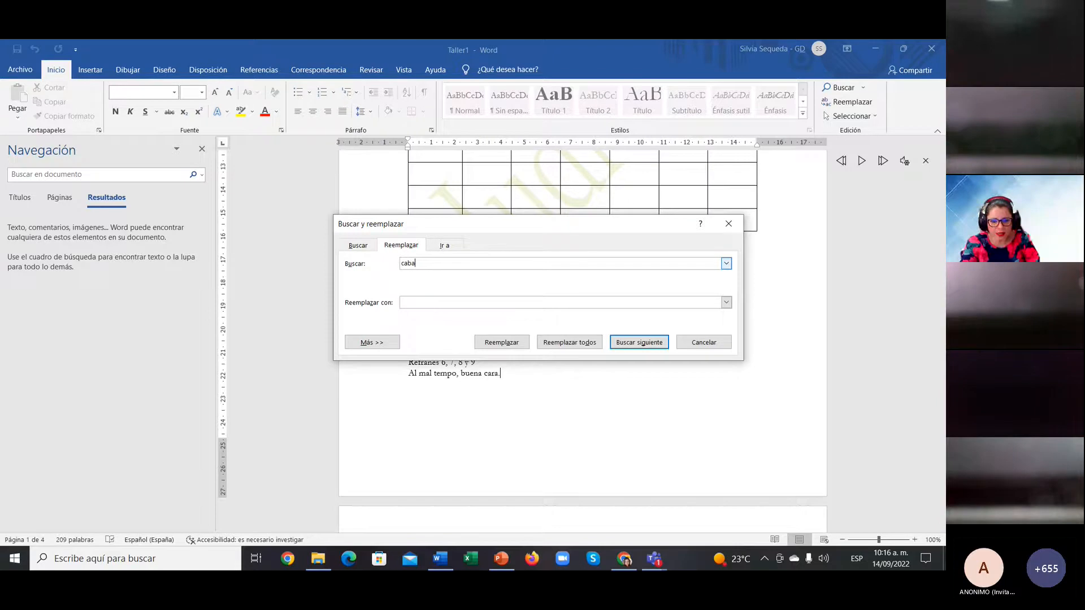
text(llo)
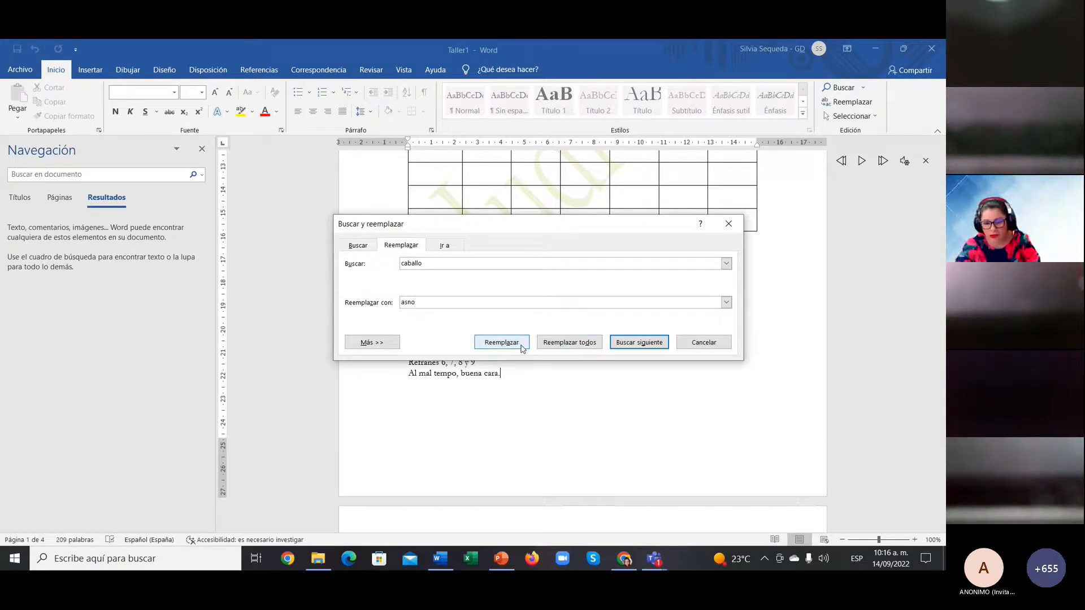
click(628, 346)
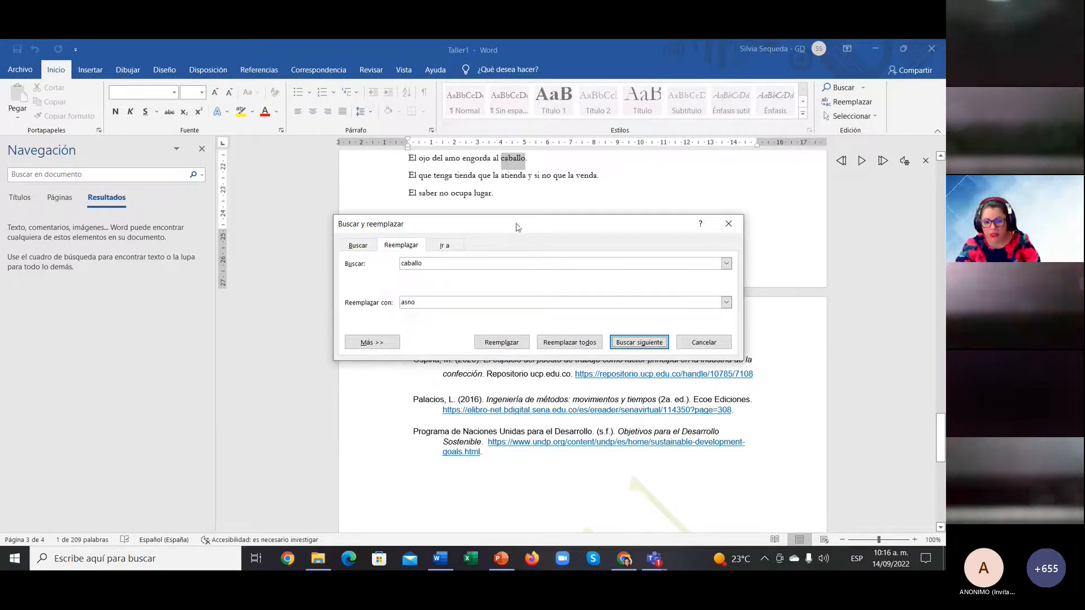
click(503, 346)
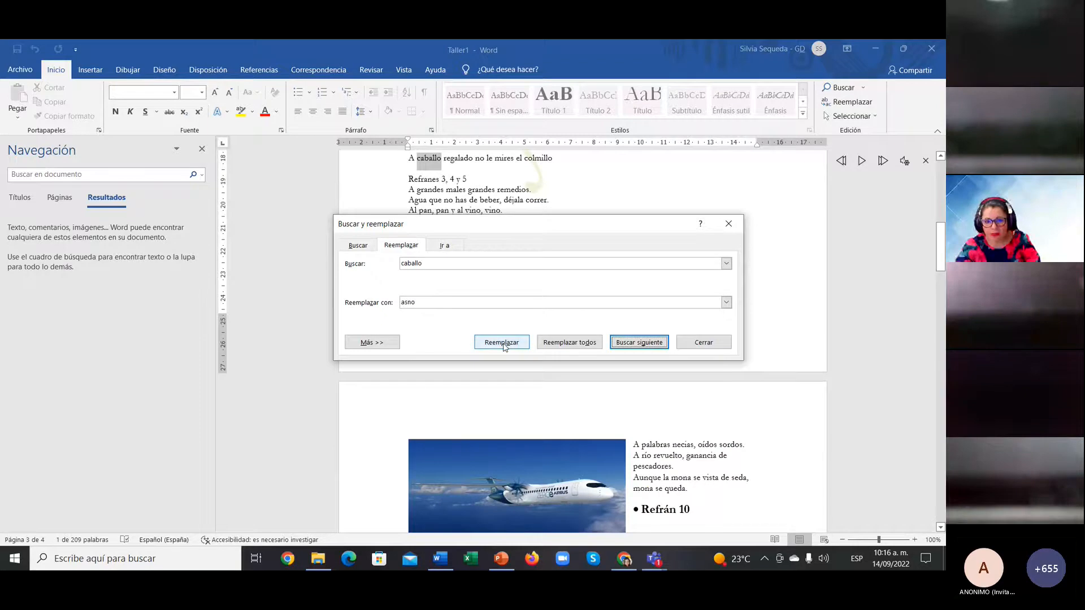
click(570, 343)
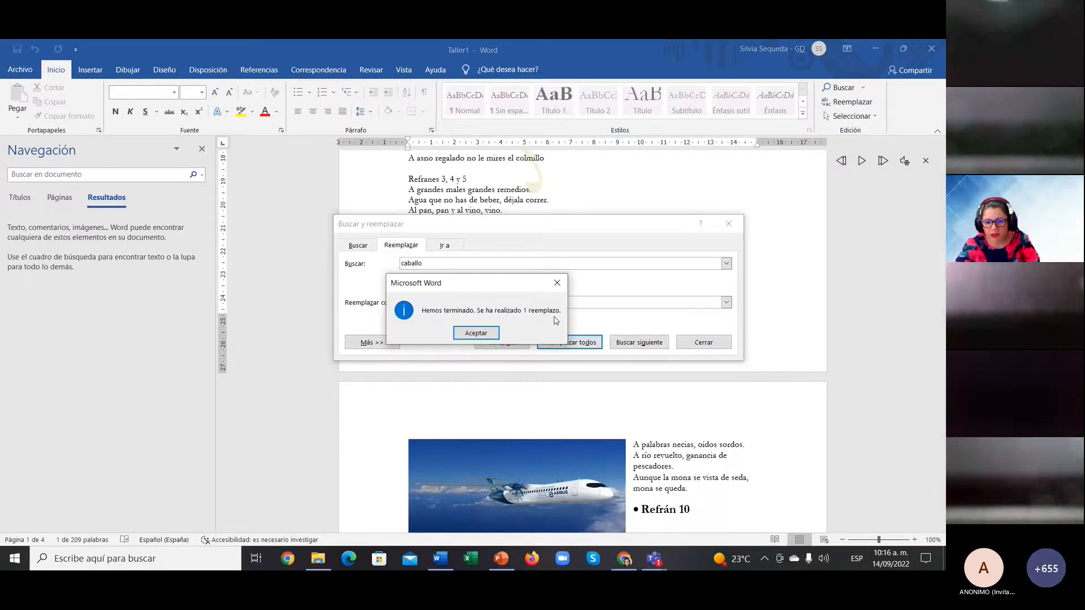
click(464, 334)
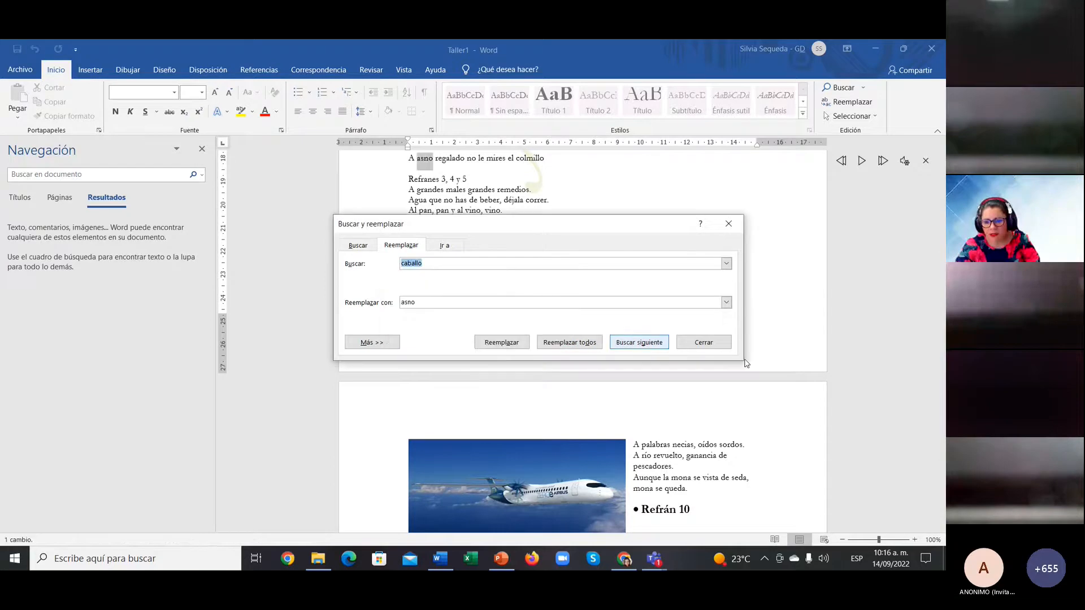
click(703, 342)
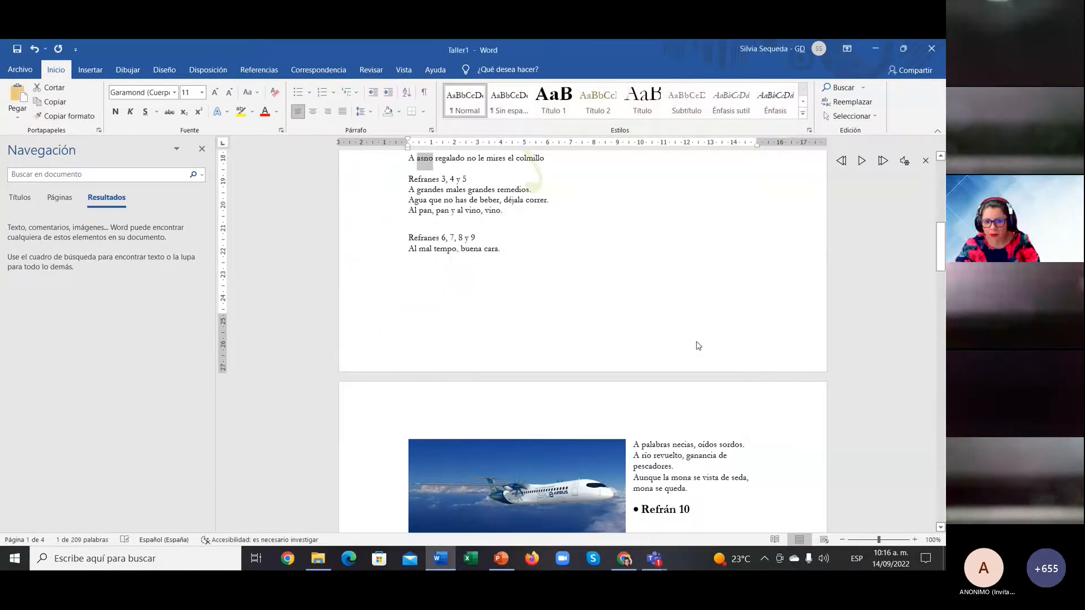
scroll(685, 344, up, 5)
scroll(685, 343, up, 5)
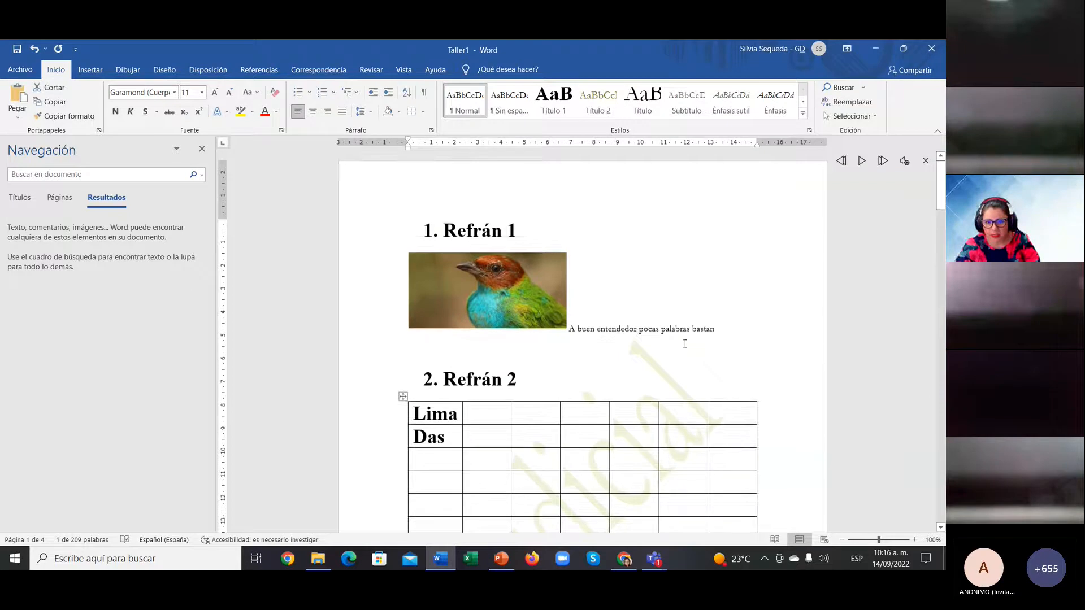
scroll(684, 342, down, 5)
scroll(686, 335, down, 10)
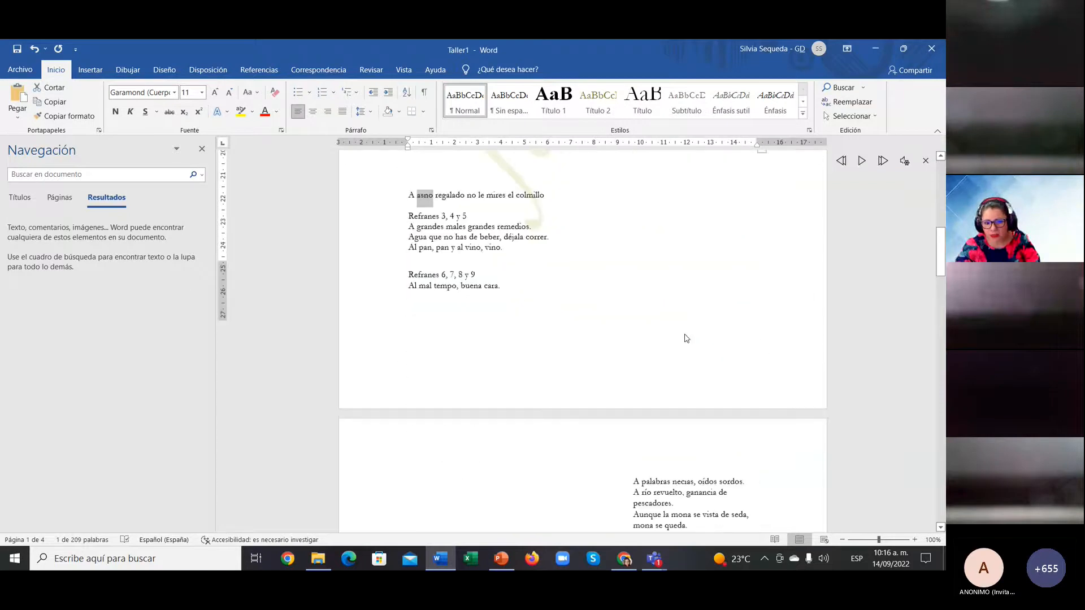
scroll(686, 334, down, 3)
scroll(686, 333, up, 15)
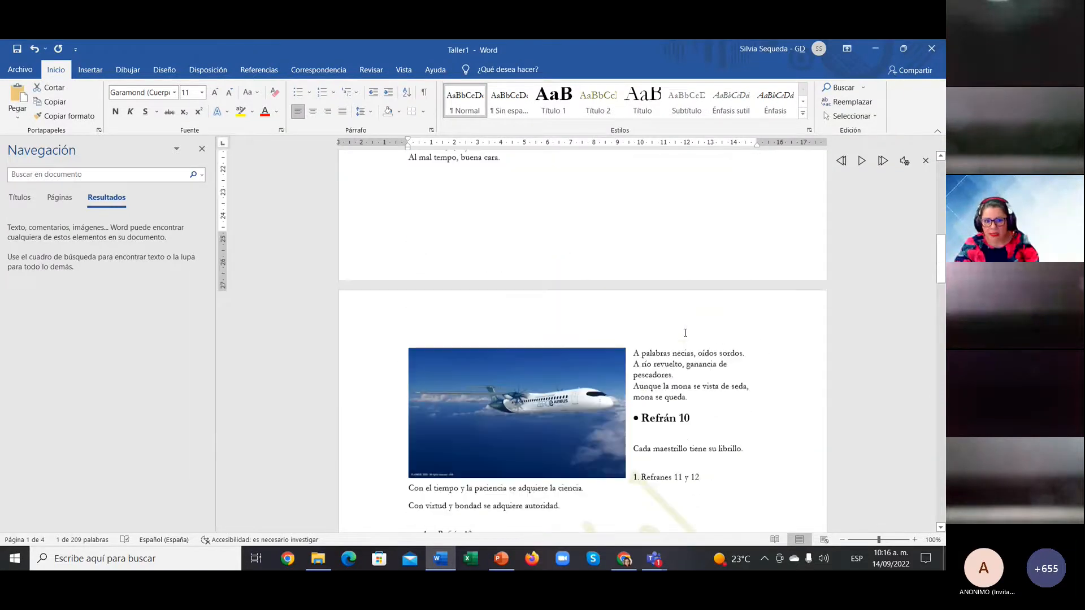
scroll(685, 333, up, 4)
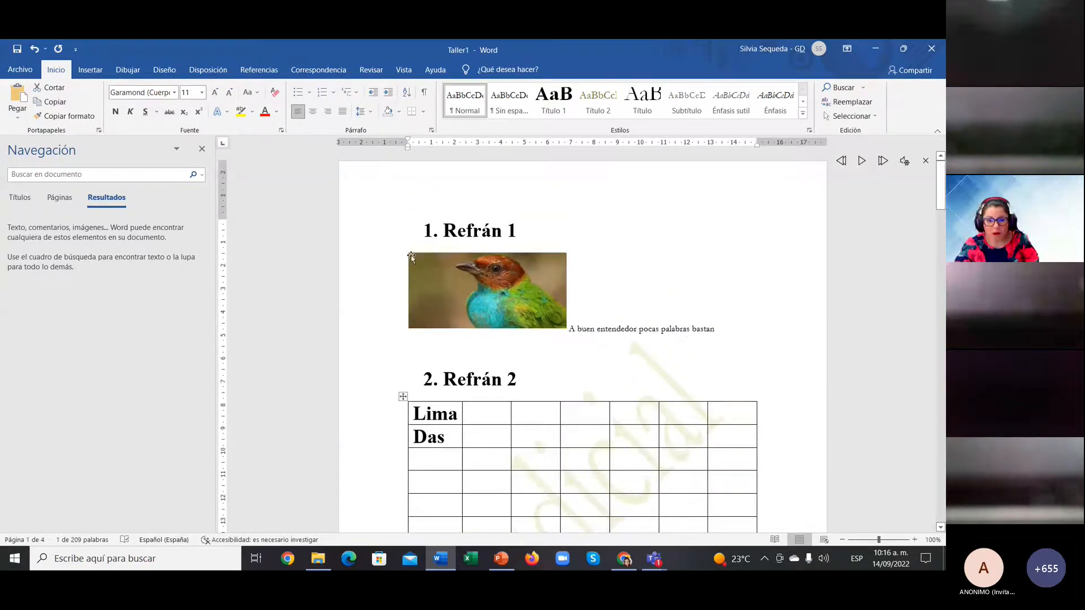
Step: Copy 'Refrán' from the first heading, search for it, and open Find and Replace
drag(444, 231, 501, 232)
key(ctrl+c)
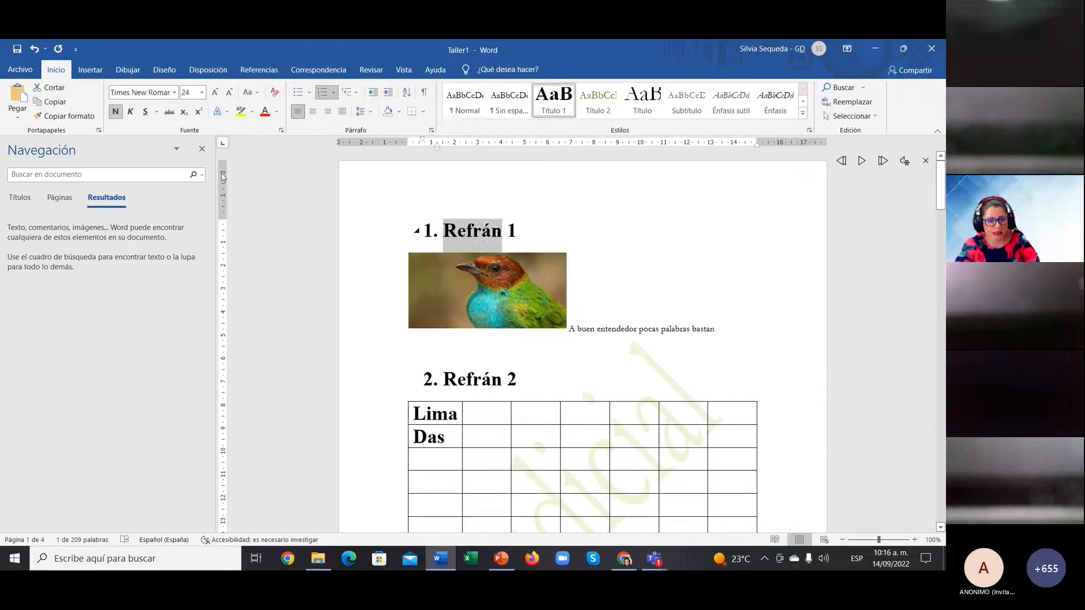
click(106, 174)
key(ctrl+v)
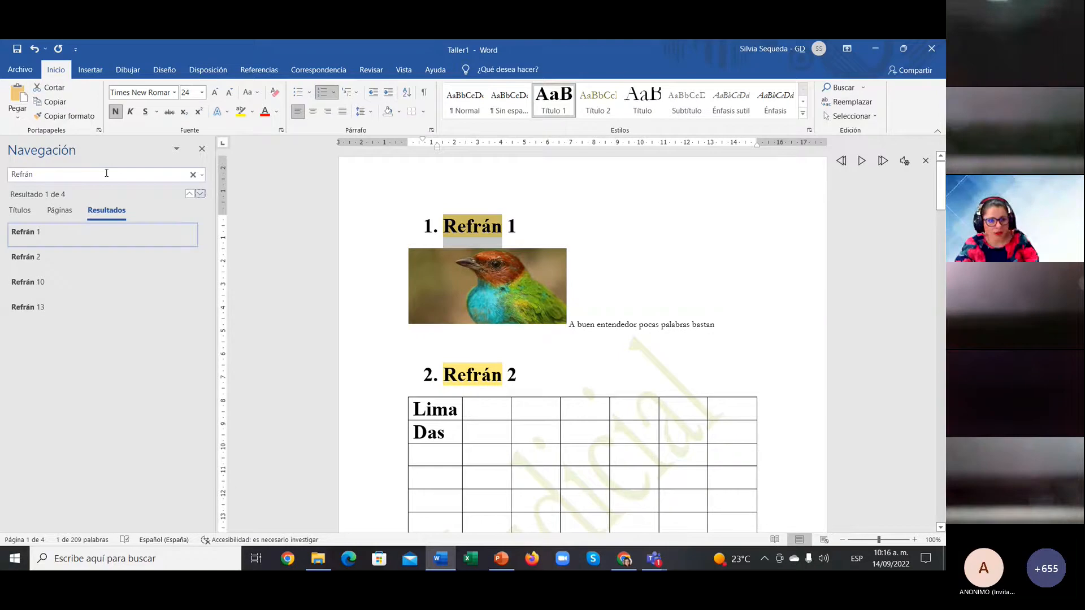
click(202, 179)
click(219, 222)
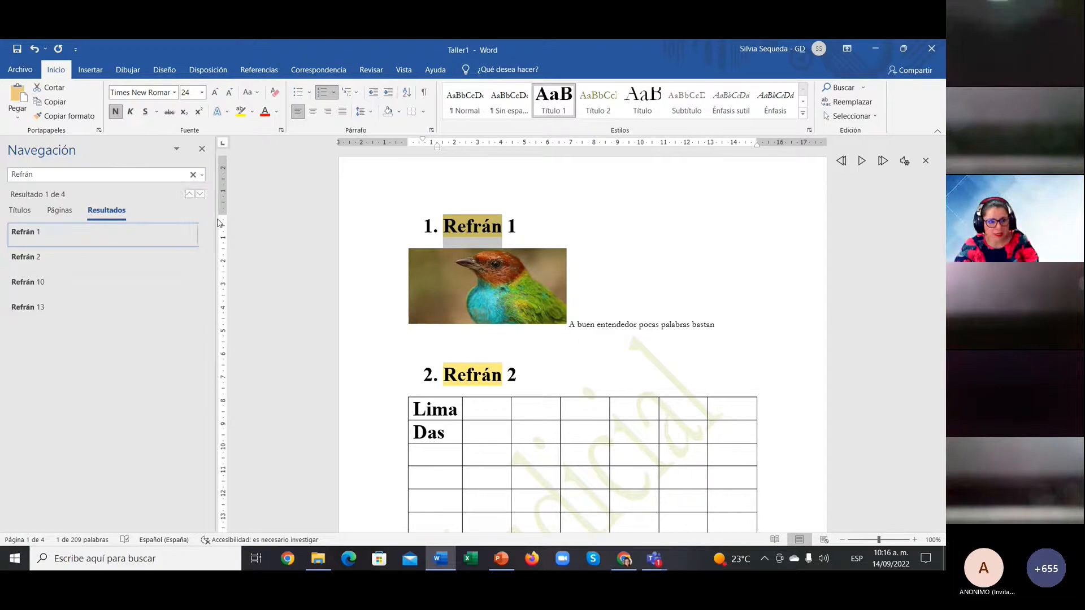
Step: Replace all four occurrences of 'Refrán' with 'Rima', searching from the document start
click(459, 325)
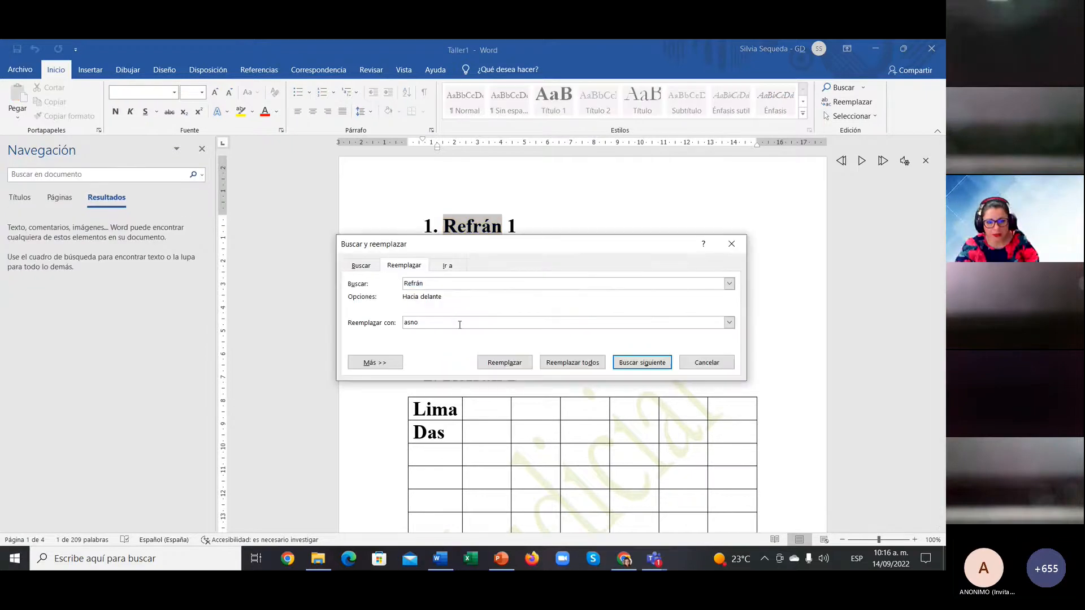
drag(460, 325, 387, 325)
key(BackSpace)
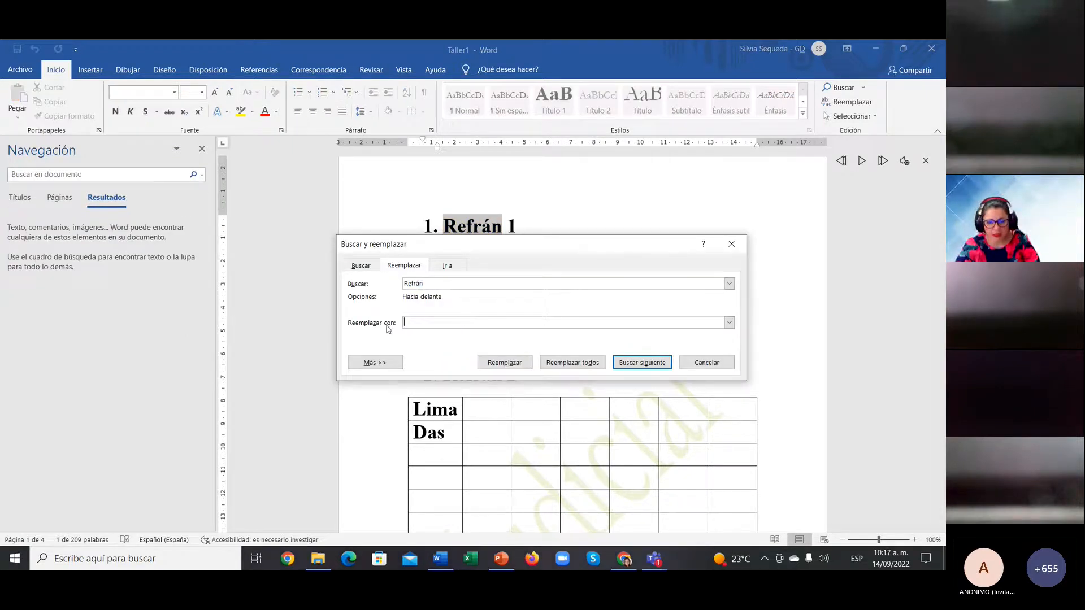
text(Ro)
key(BackSpace)
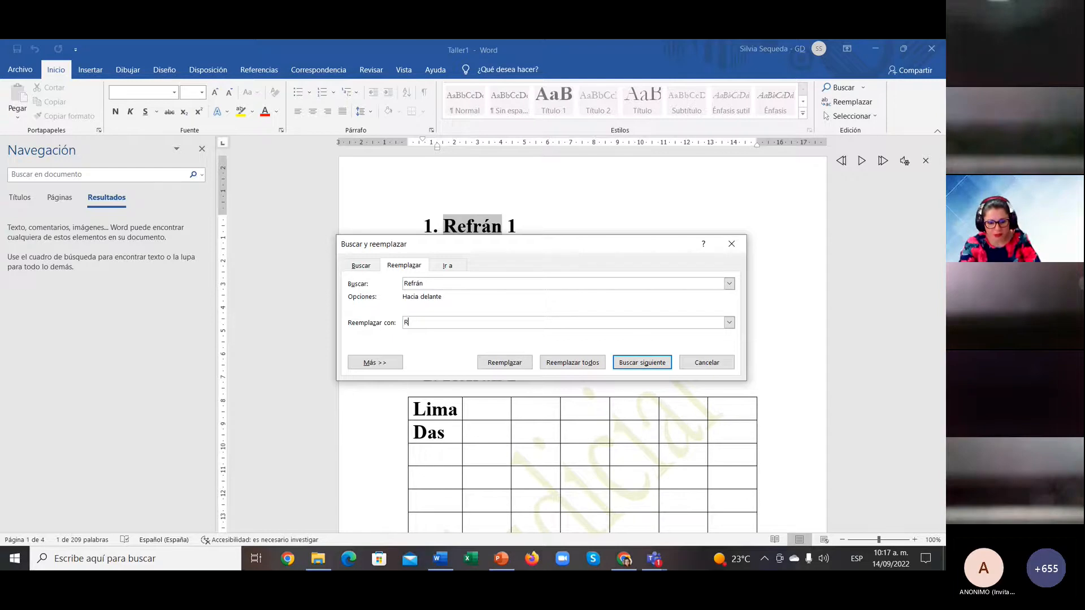
text(ima)
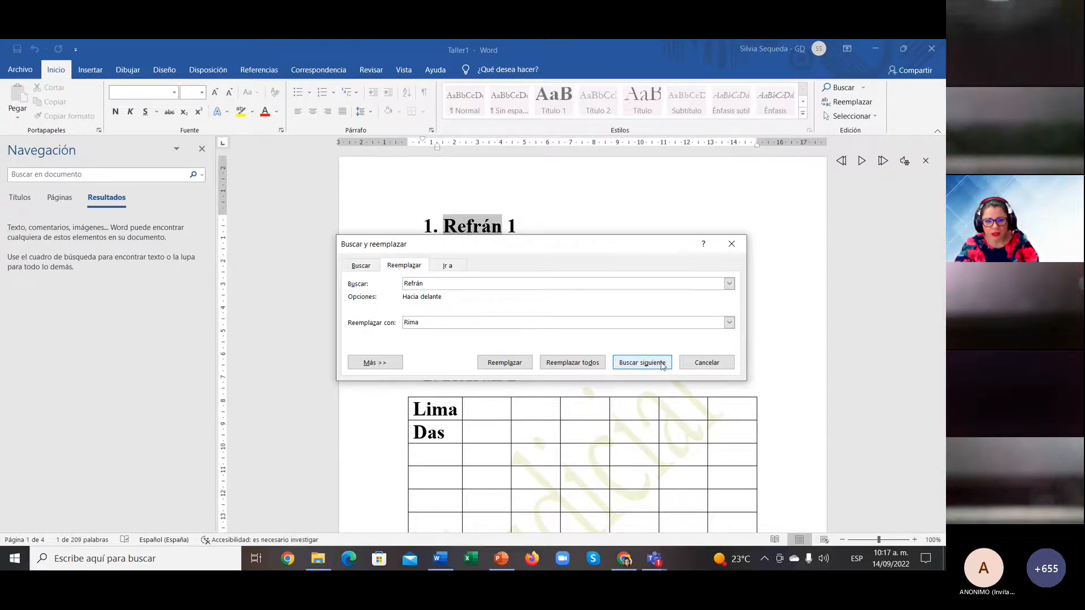
click(572, 363)
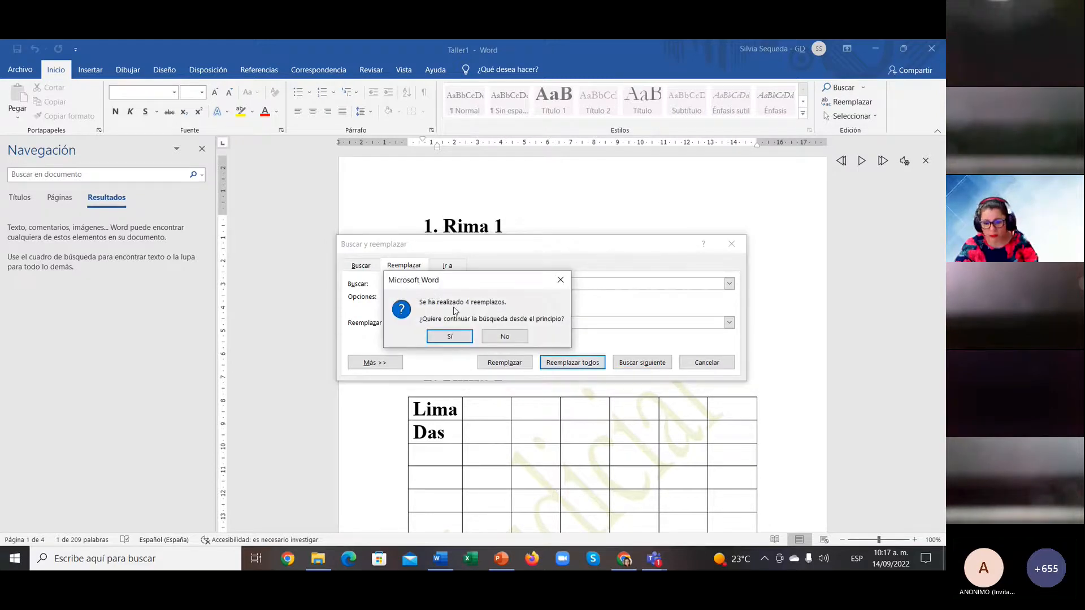
click(462, 338)
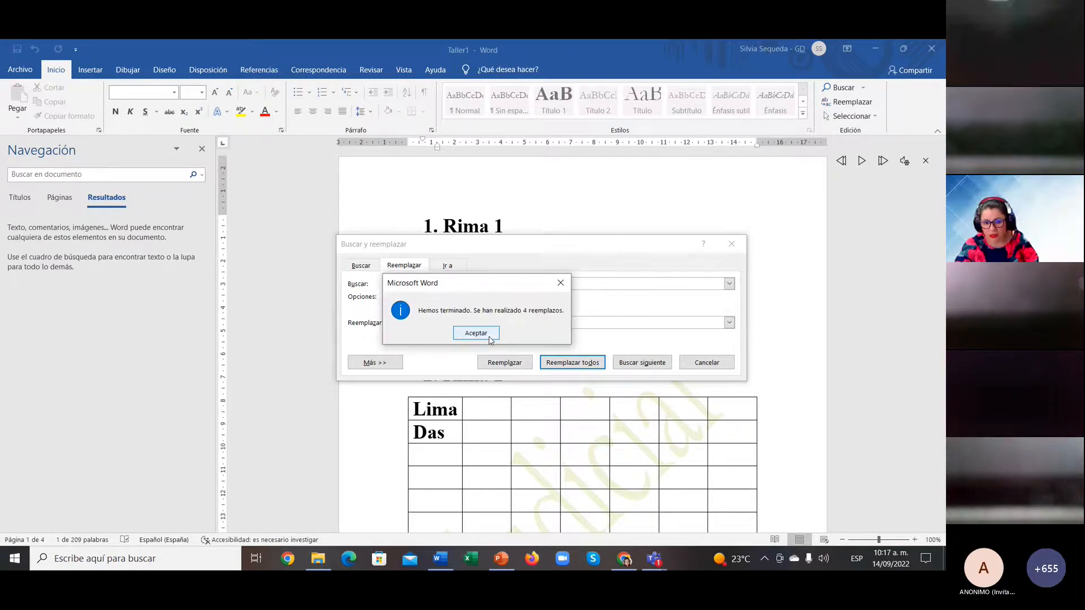
click(476, 333)
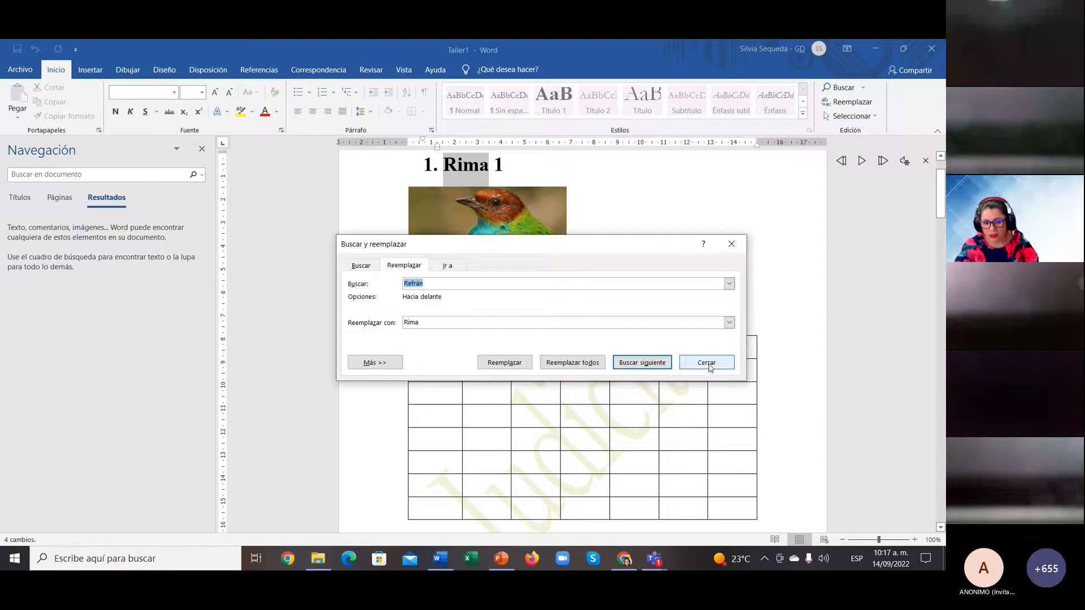
click(709, 364)
click(517, 326)
Step: Hide the navigation pane and place the cursor after the Rima 2 heading
scroll(509, 294, up, 2)
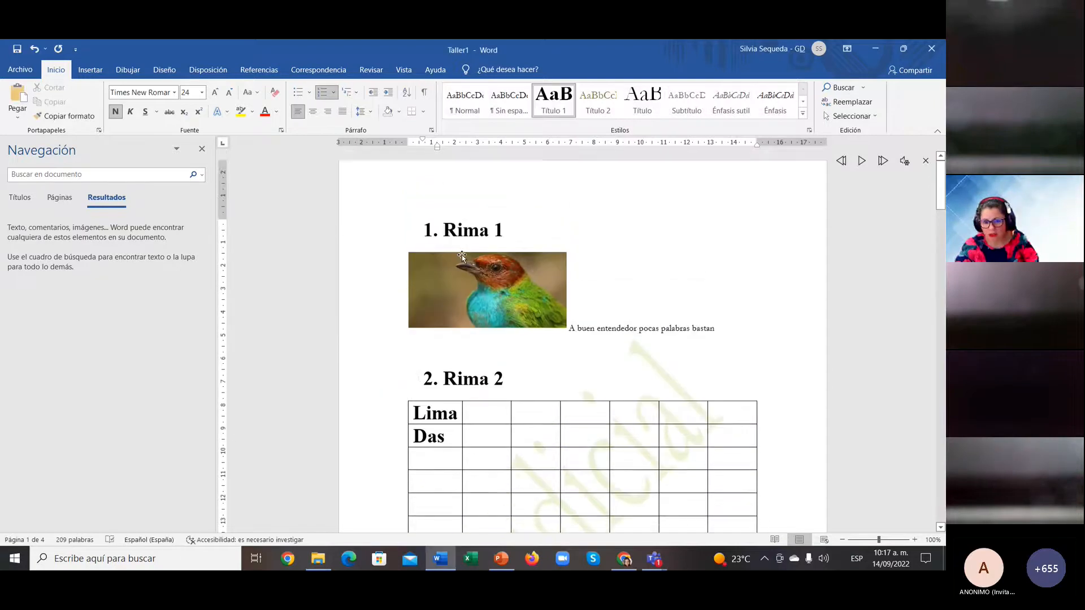
scroll(506, 256, down, 15)
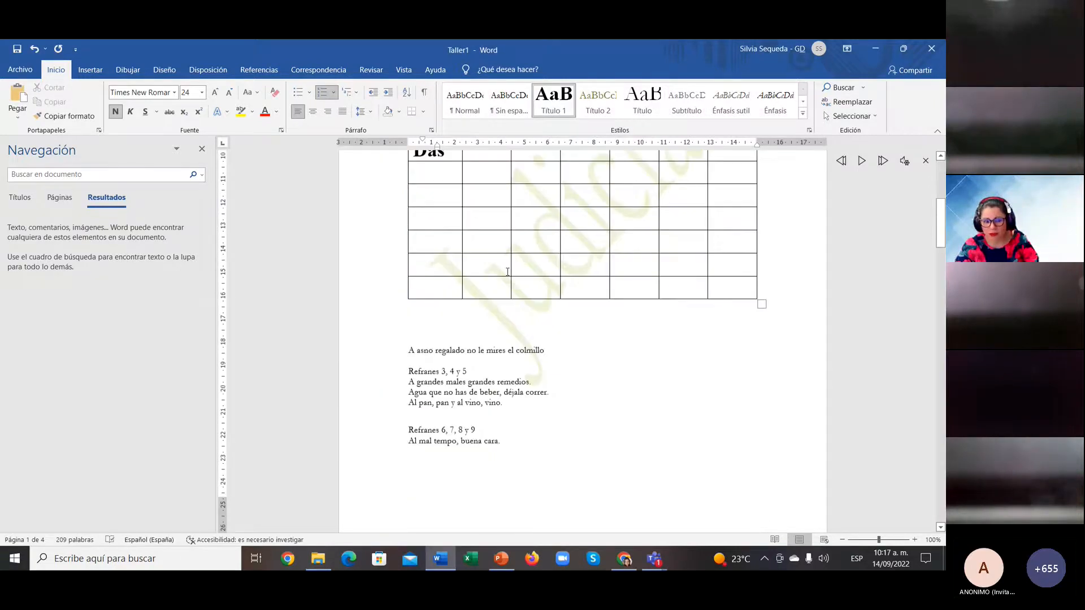
scroll(507, 275, down, 3)
scroll(508, 274, up, 12)
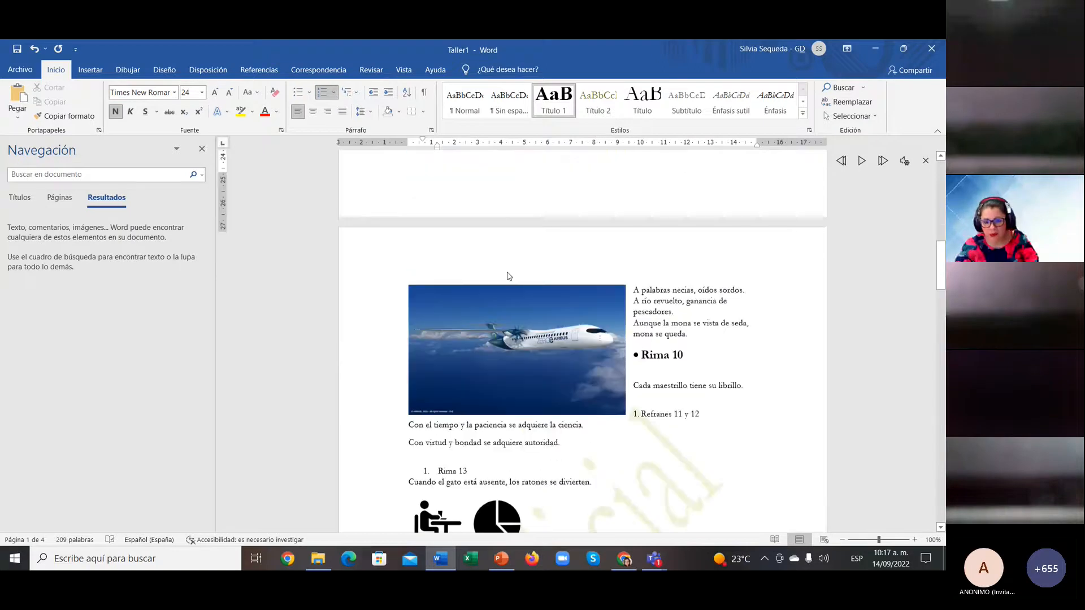
scroll(503, 381, up, 3)
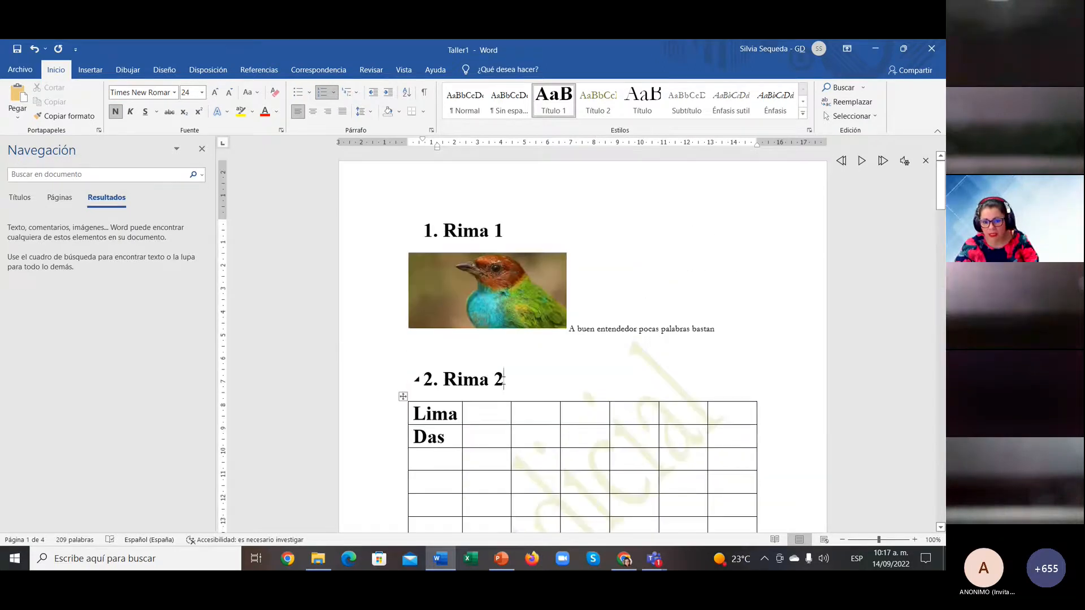
click(202, 149)
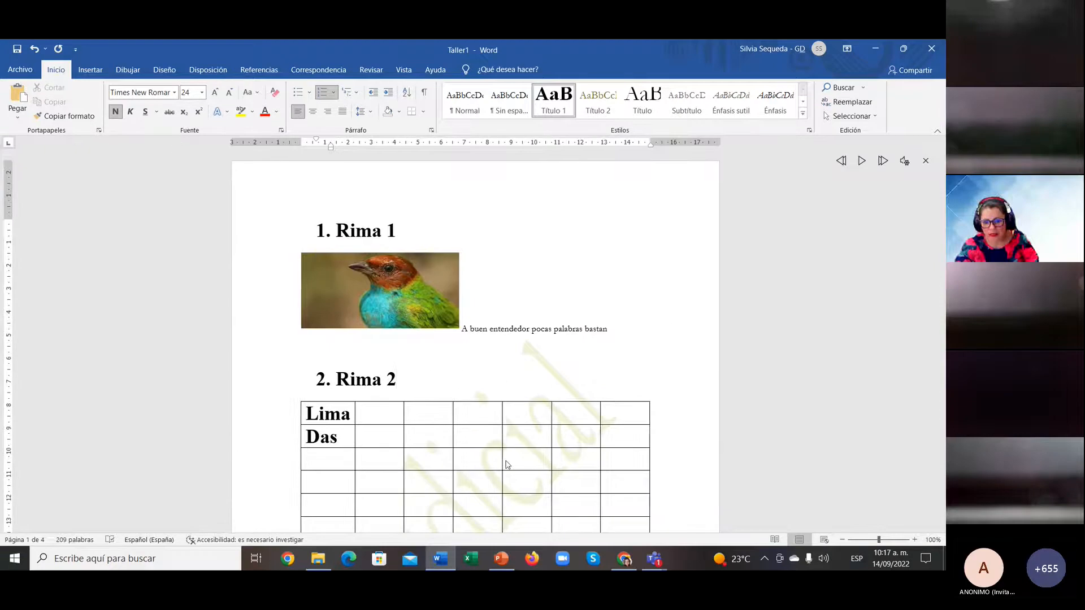
click(660, 378)
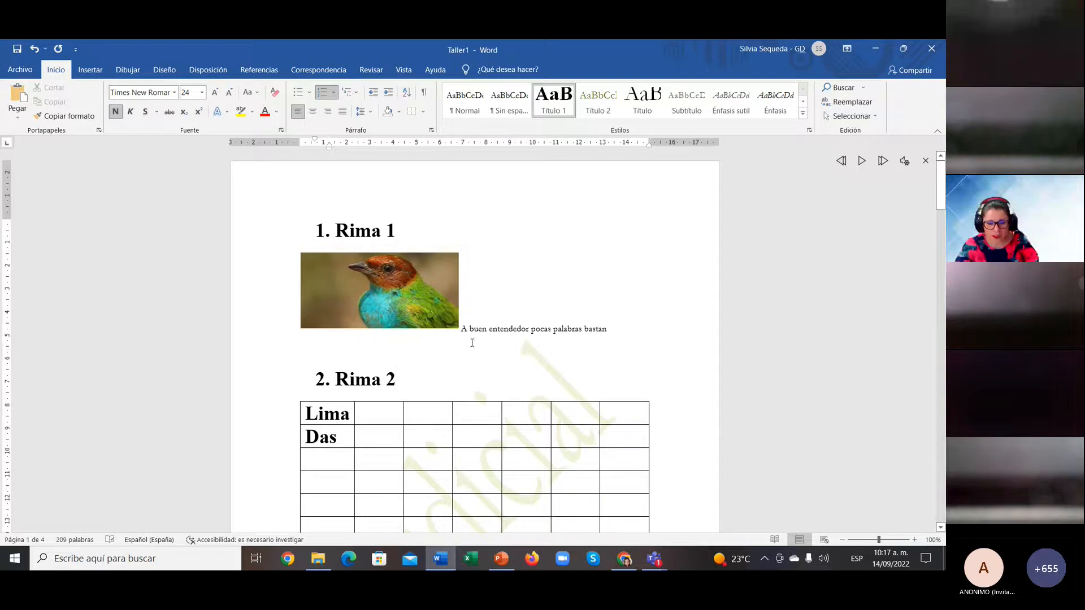
Step: Type 'GA#' on the empty line below the bird picture, briefly trying 'GA3'
click(443, 353)
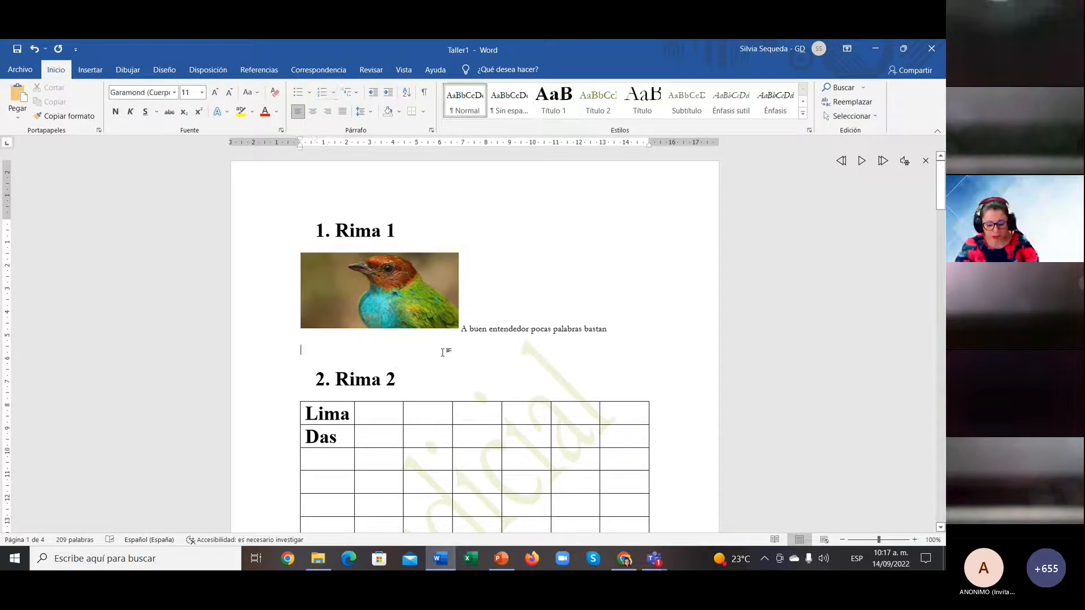
text(GA)
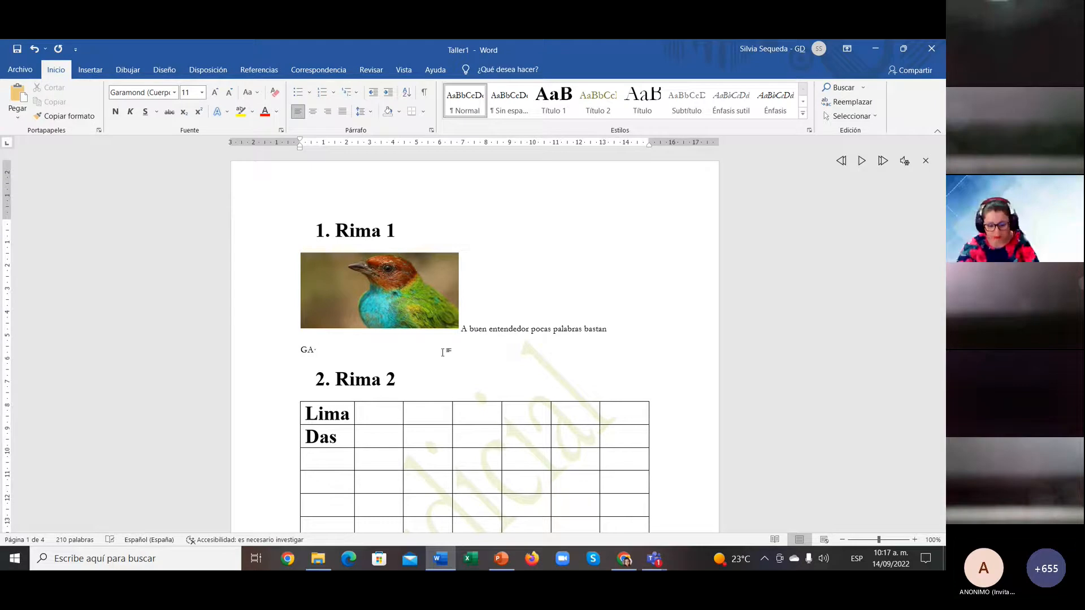
text(#)
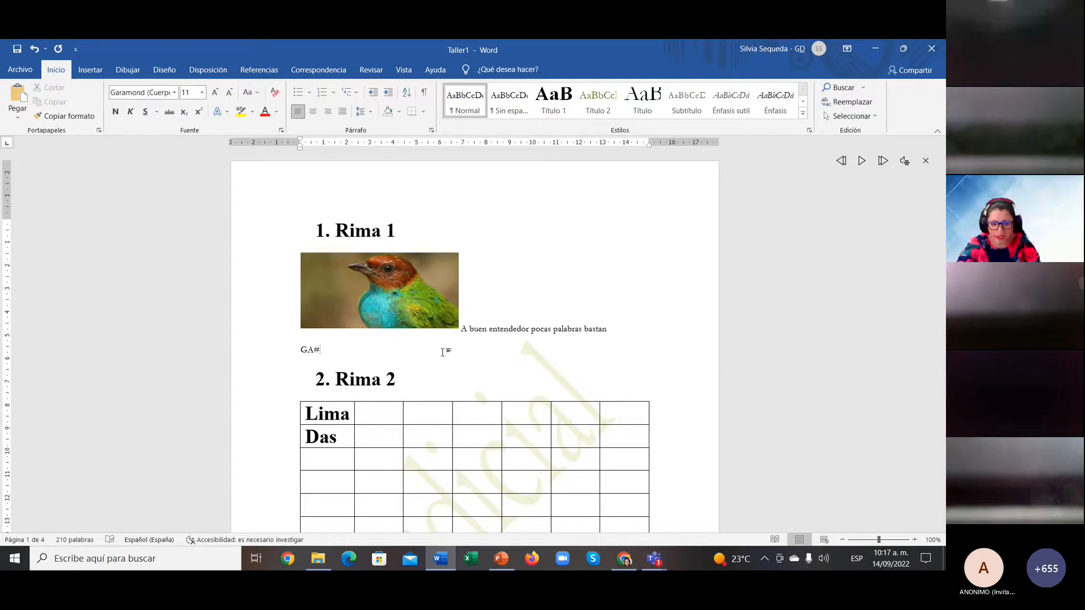
key(BackSpace)
text(3)
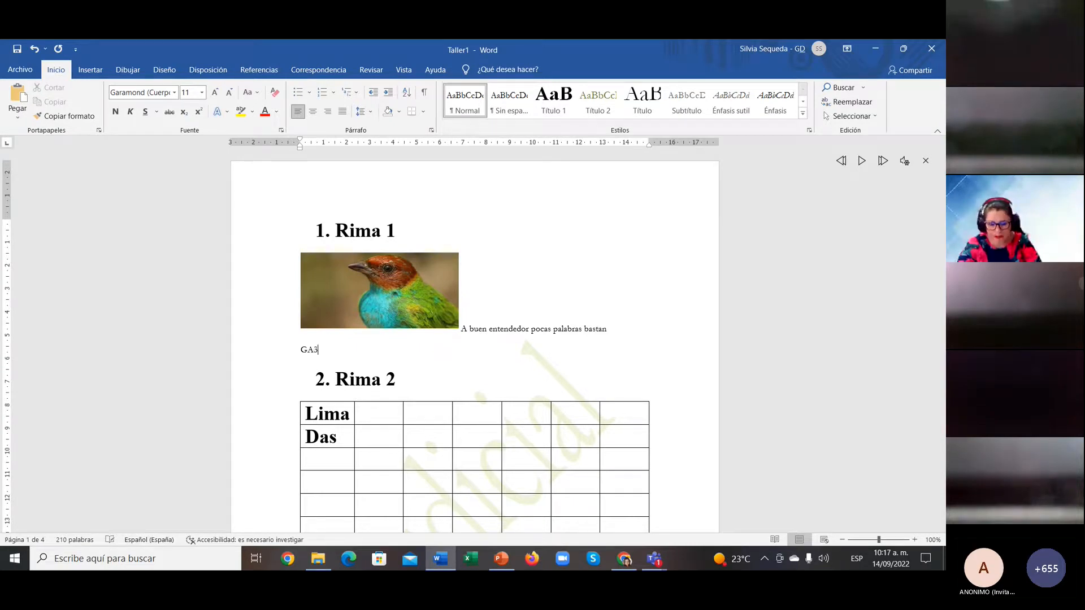
key(BackSpace)
key(BackSpace)
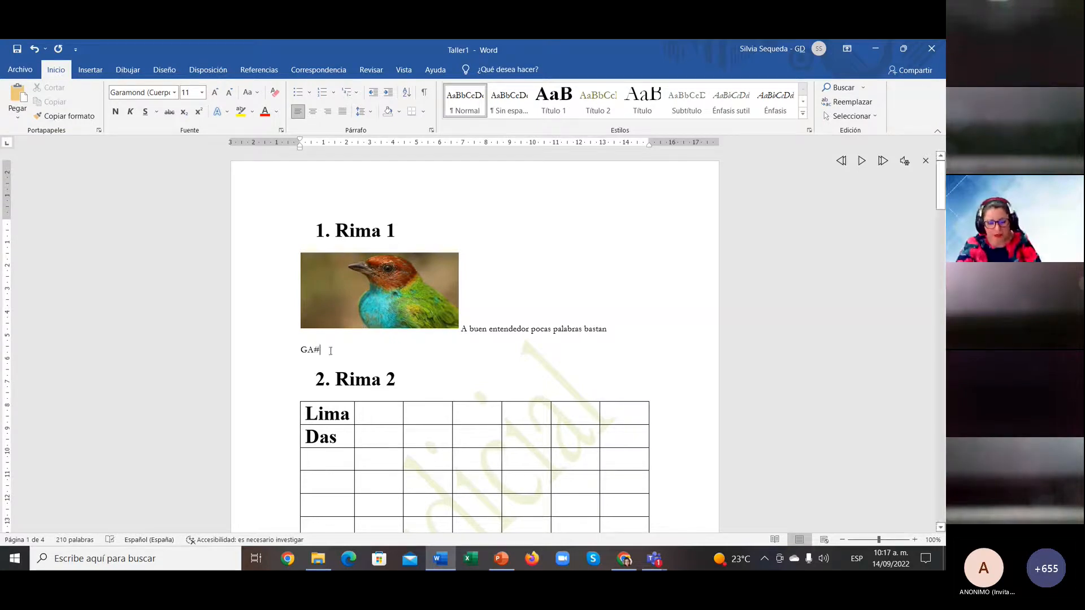
click(289, 350)
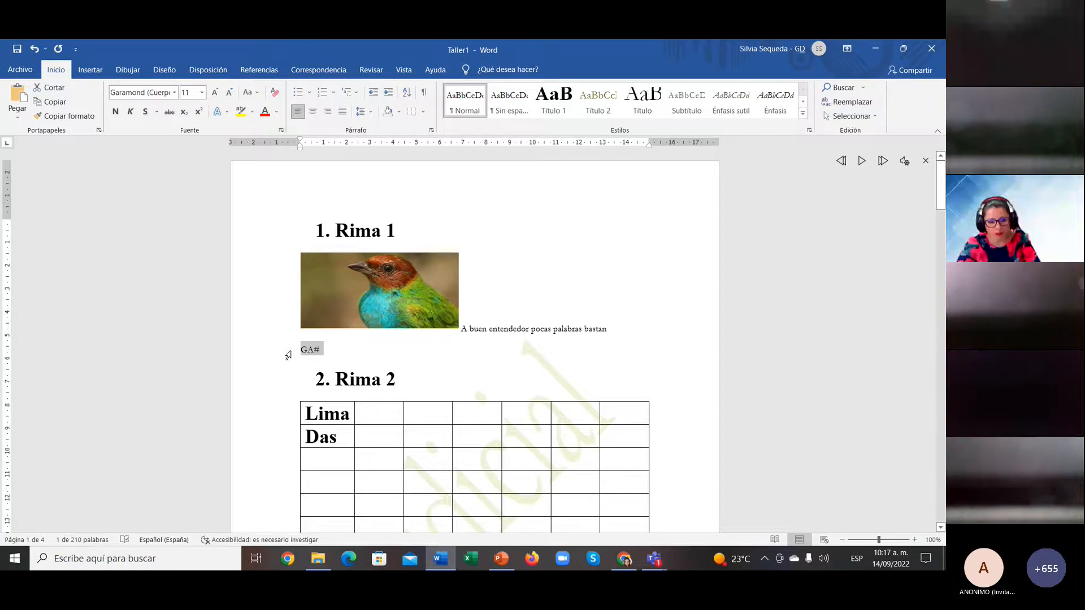
Step: Search the document for 'GA#', temporarily editing it to GA3 and back, then clear the search box
key(ctrl+b)
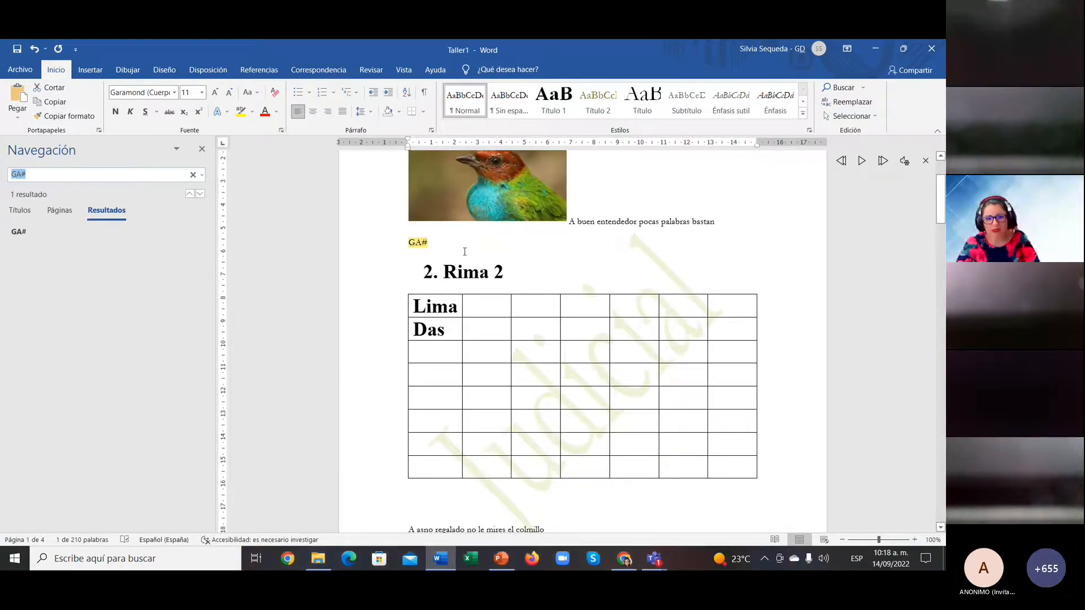
click(421, 243)
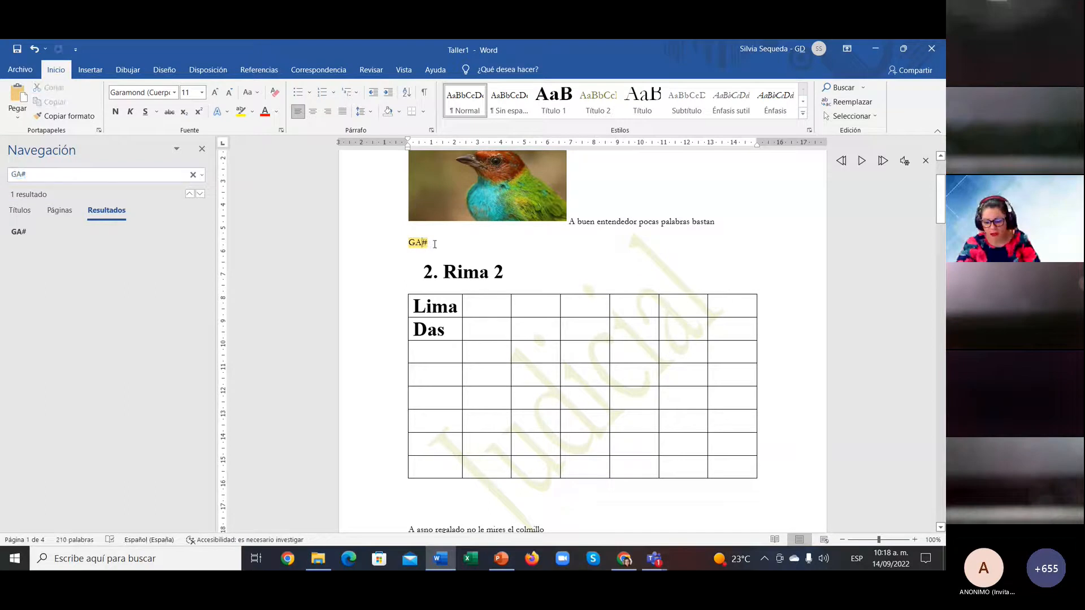
text(3)
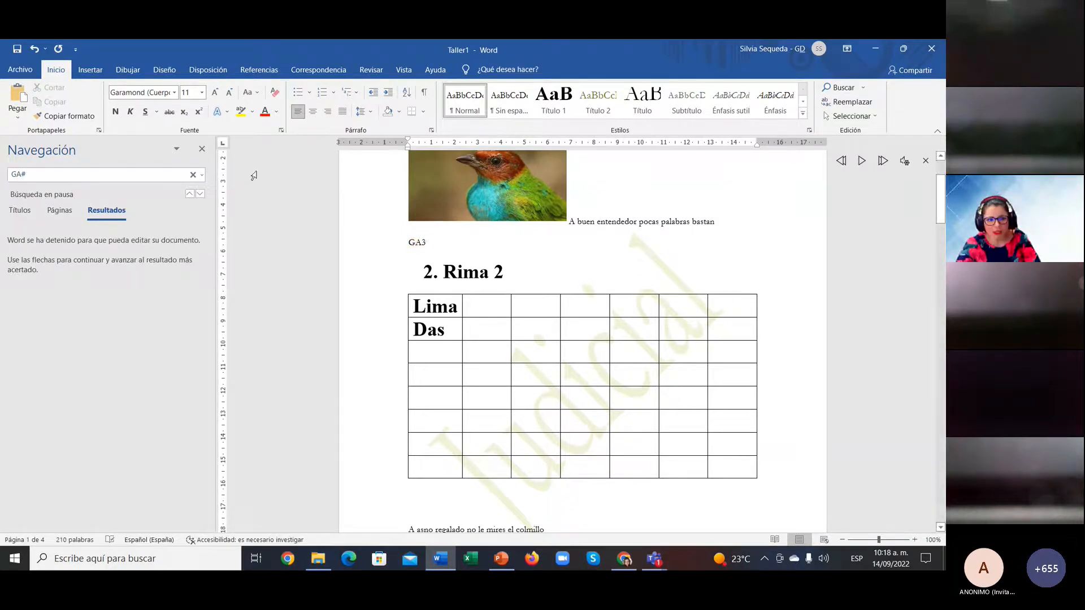
click(160, 174)
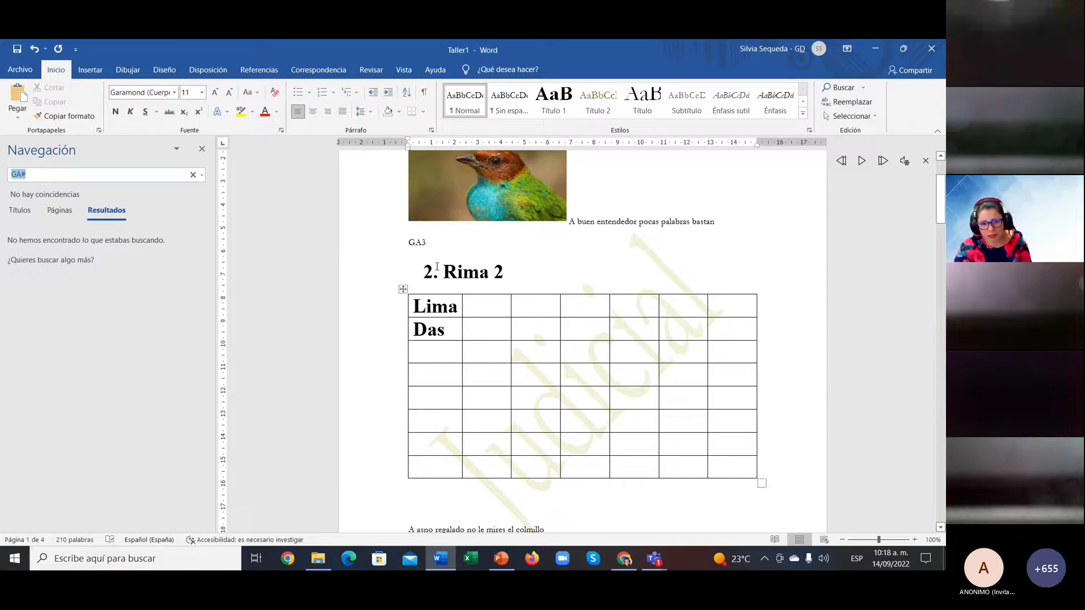
drag(422, 244, 426, 244)
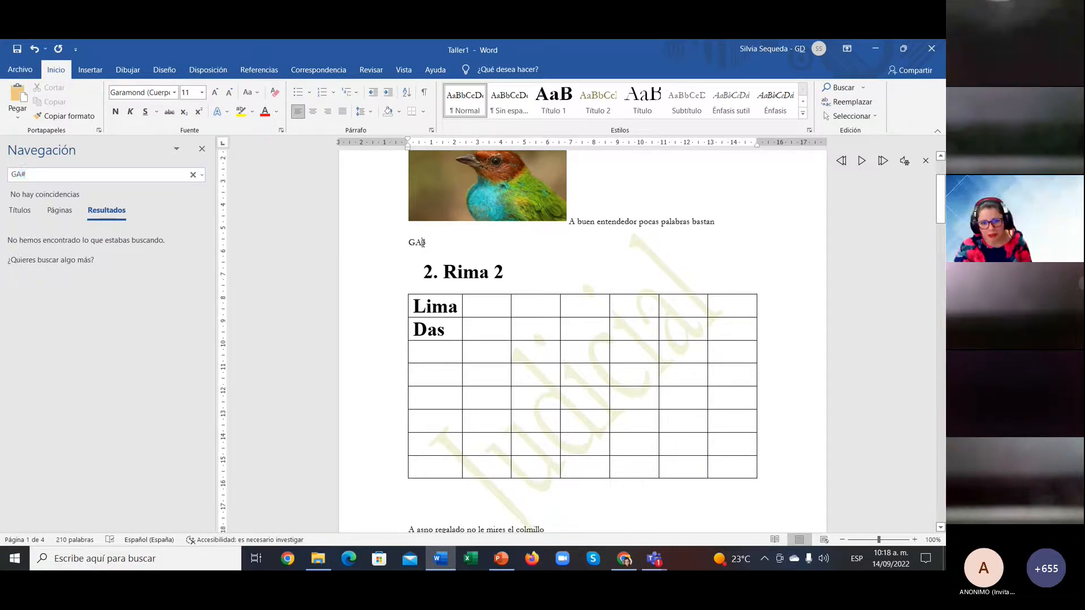
text(·)
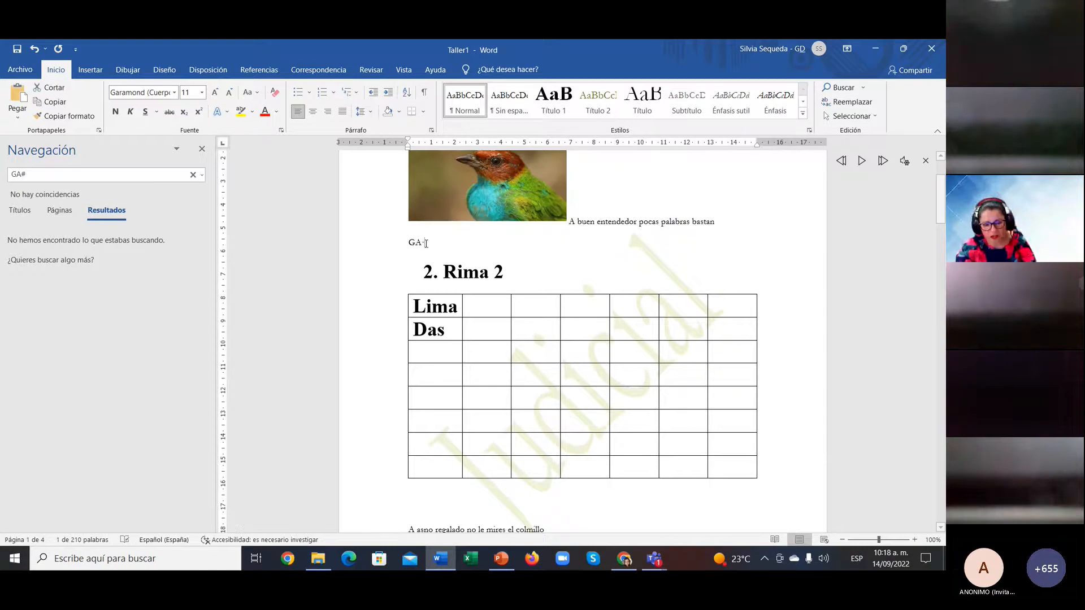
key(BackSpace)
text(#)
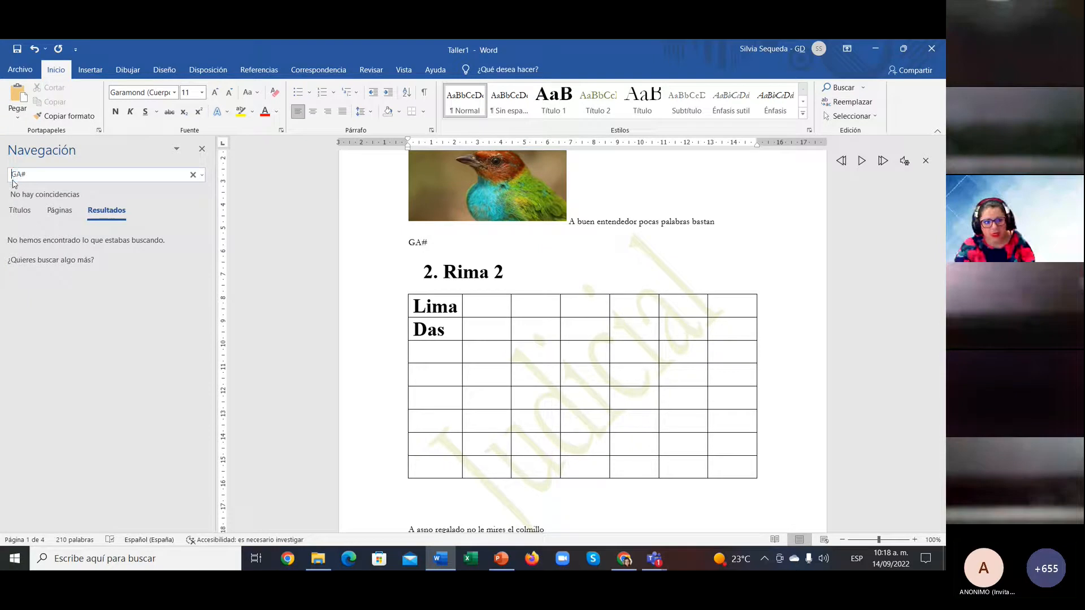
click(34, 174)
key(BackSpace)
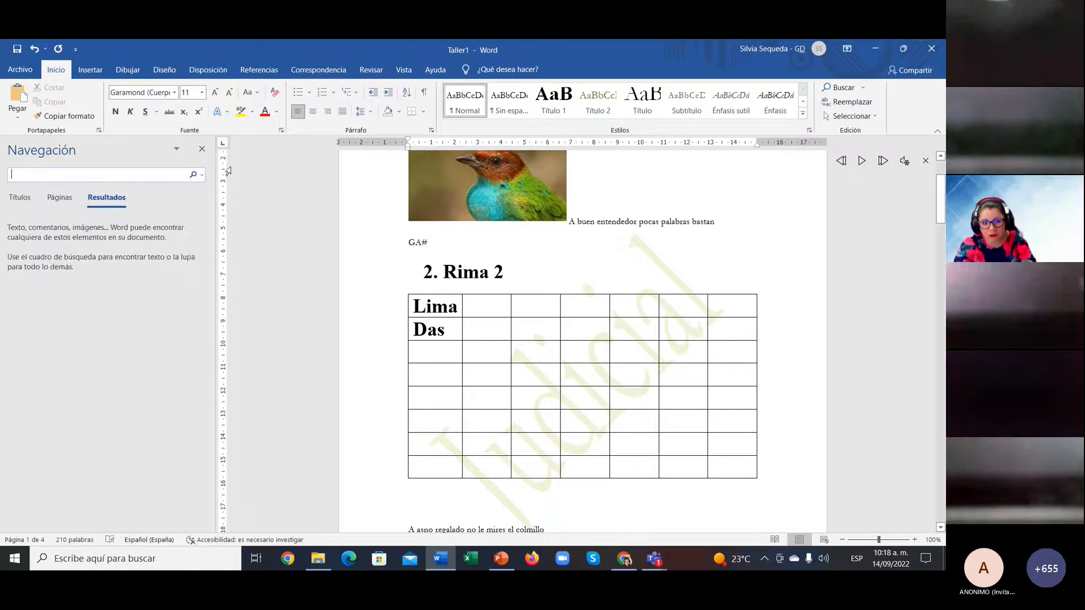
Step: Replace every 'GA#' with 'GA3' (one replacement)
click(204, 176)
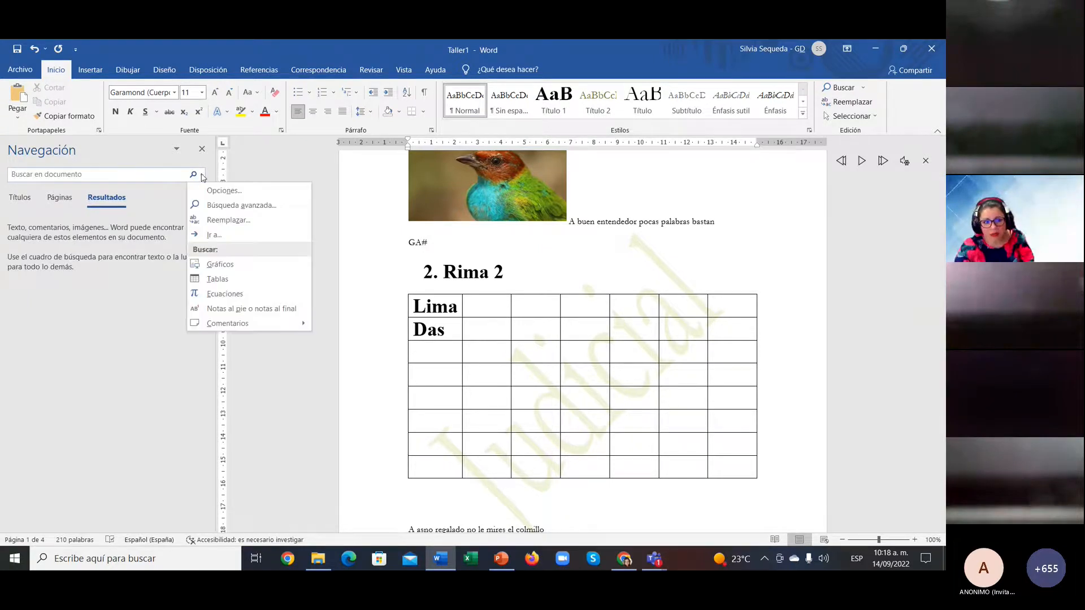
click(217, 221)
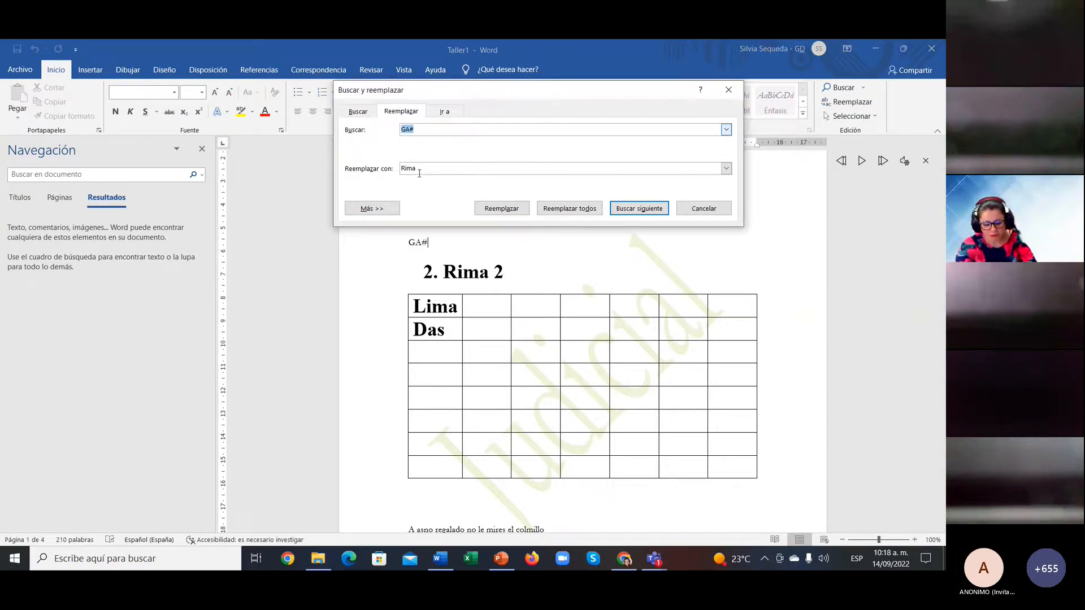
double_click(419, 173)
text(GA3)
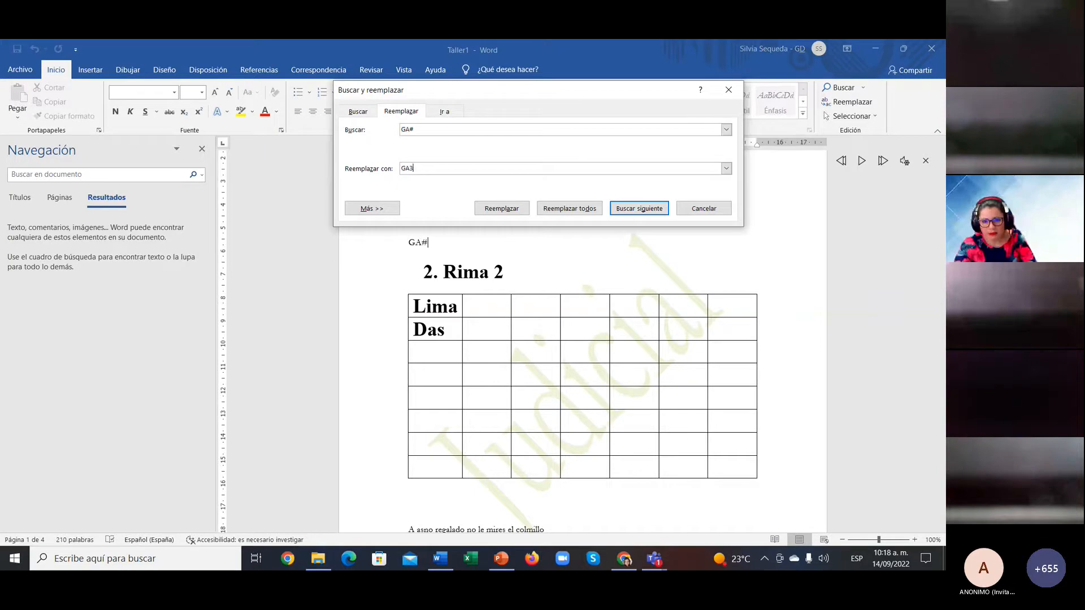
click(570, 208)
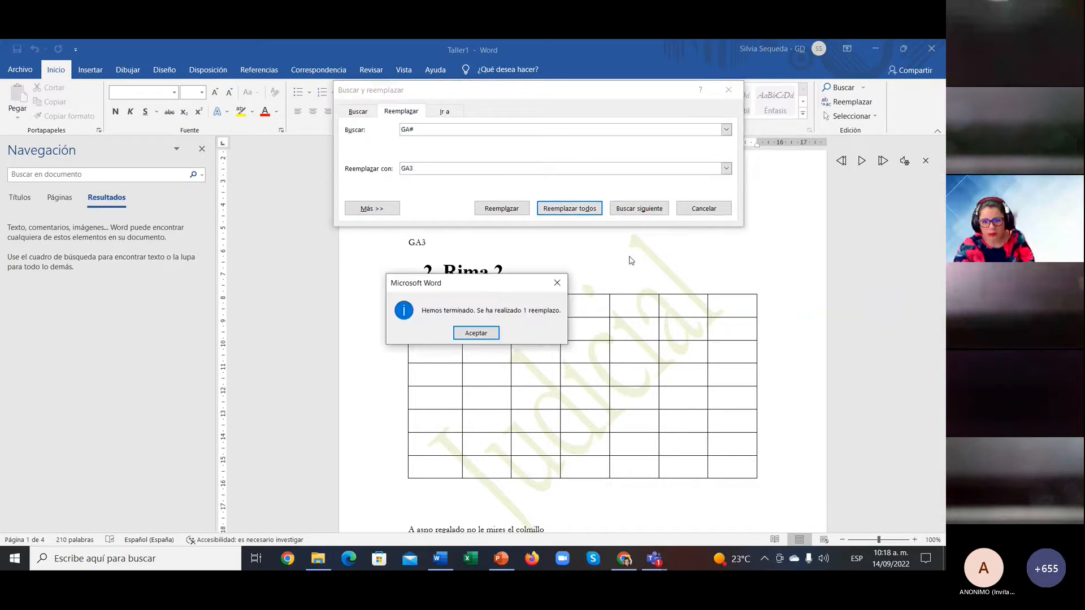
key(Return)
click(703, 208)
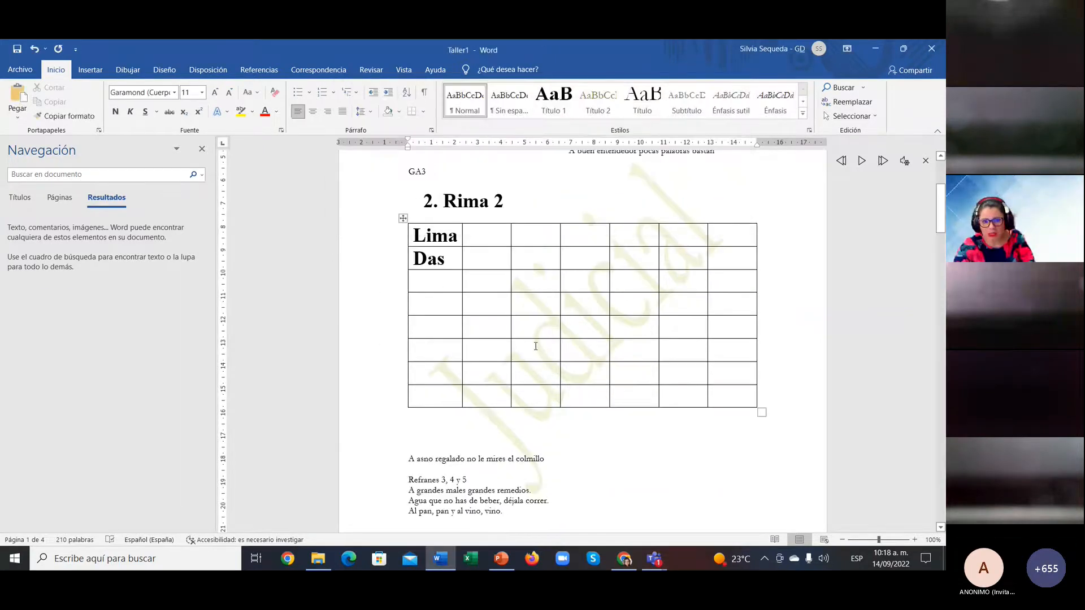
Step: Delete the GA3 text below the picture, hide the navigation pane, and return to PowerPoint
scroll(533, 344, up, 5)
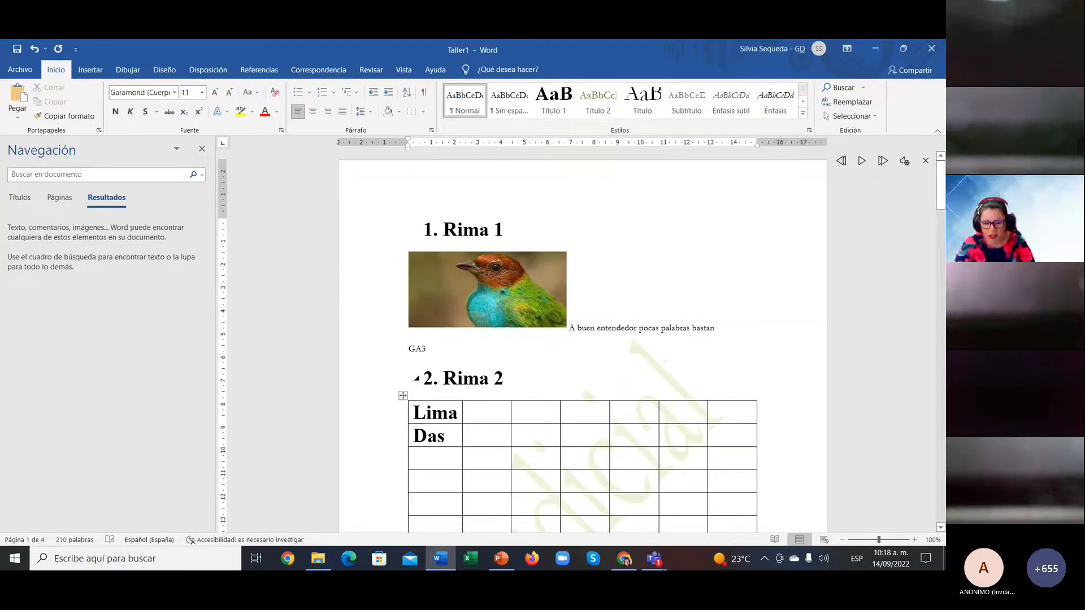
key(BackSpace)
key(BackSpace)
key(BackSpace)
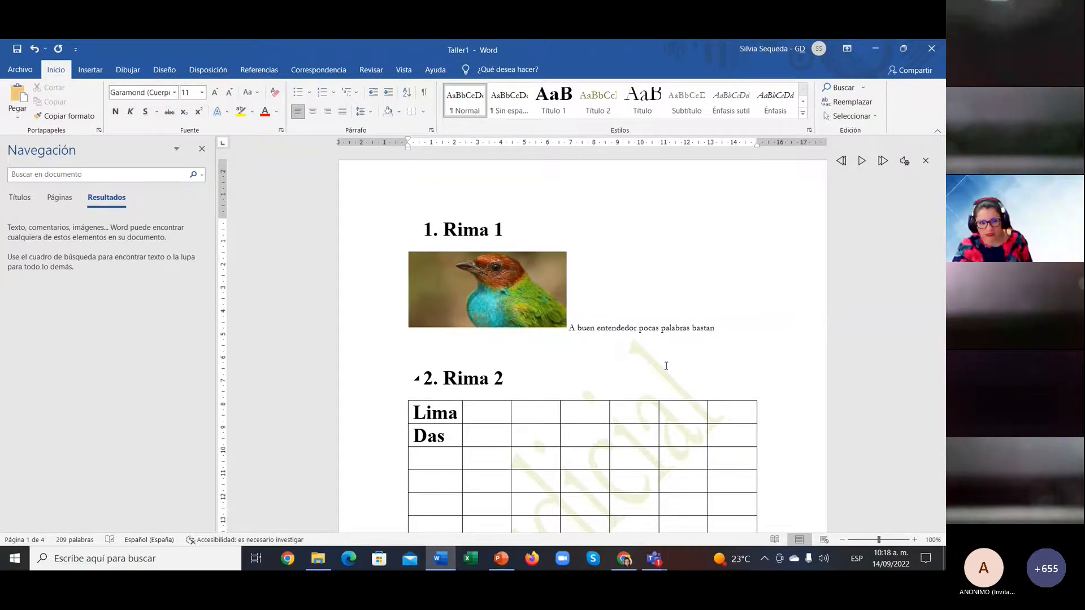
click(202, 149)
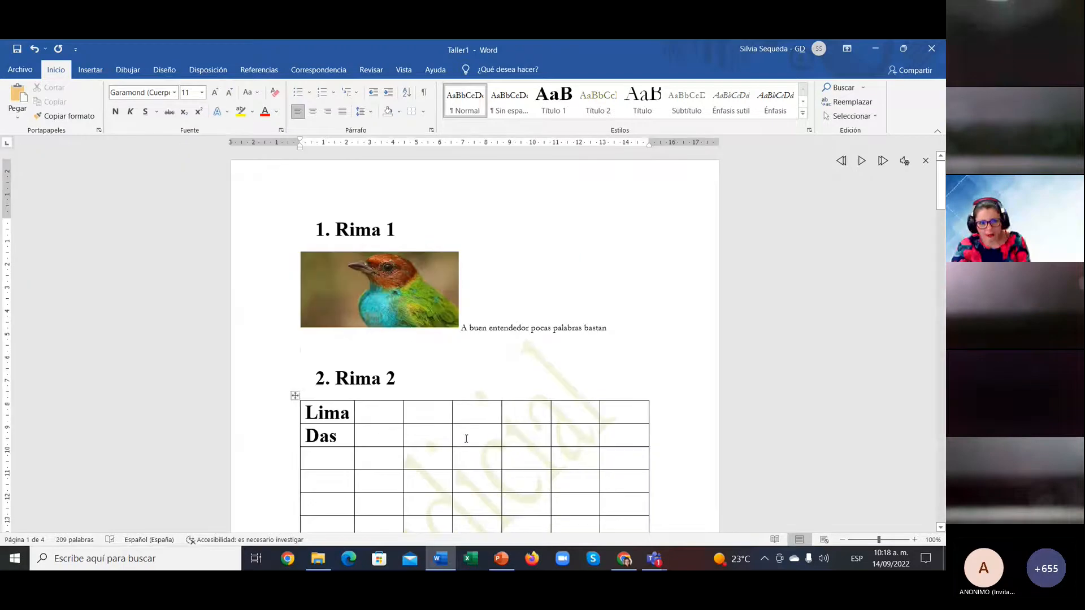
click(501, 561)
Step: Present the Copiar formato slide full screen, end the show, and return to Word's Taller1
click(81, 456)
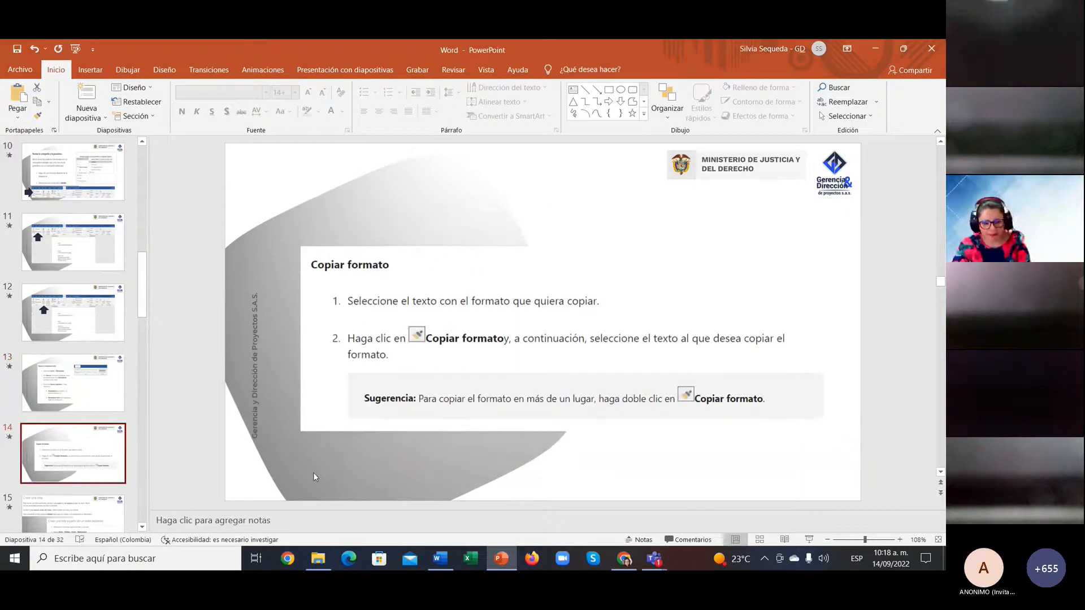
click(806, 542)
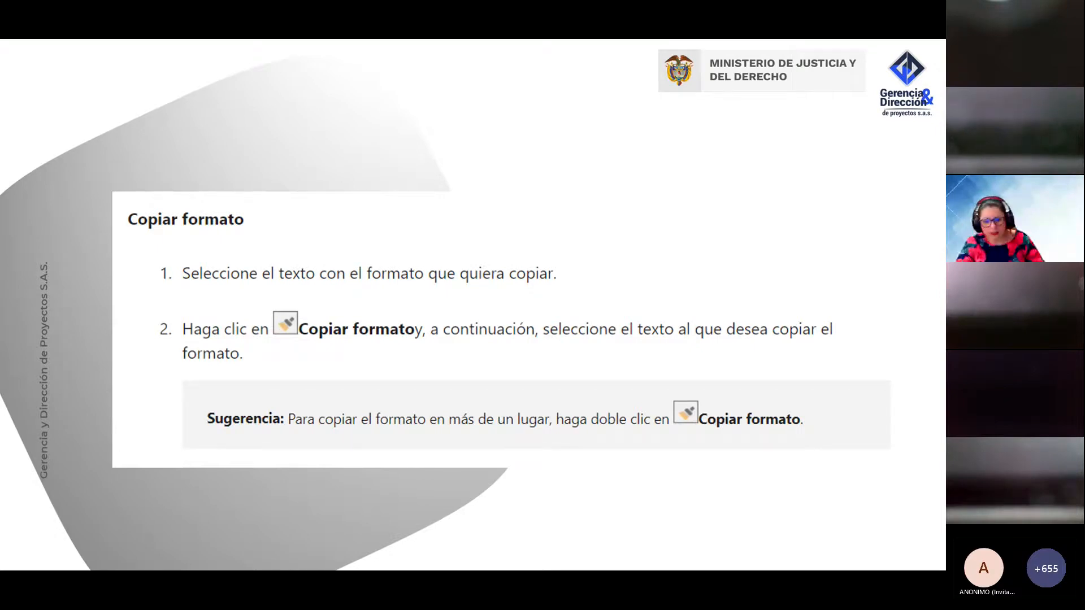
key(Escape)
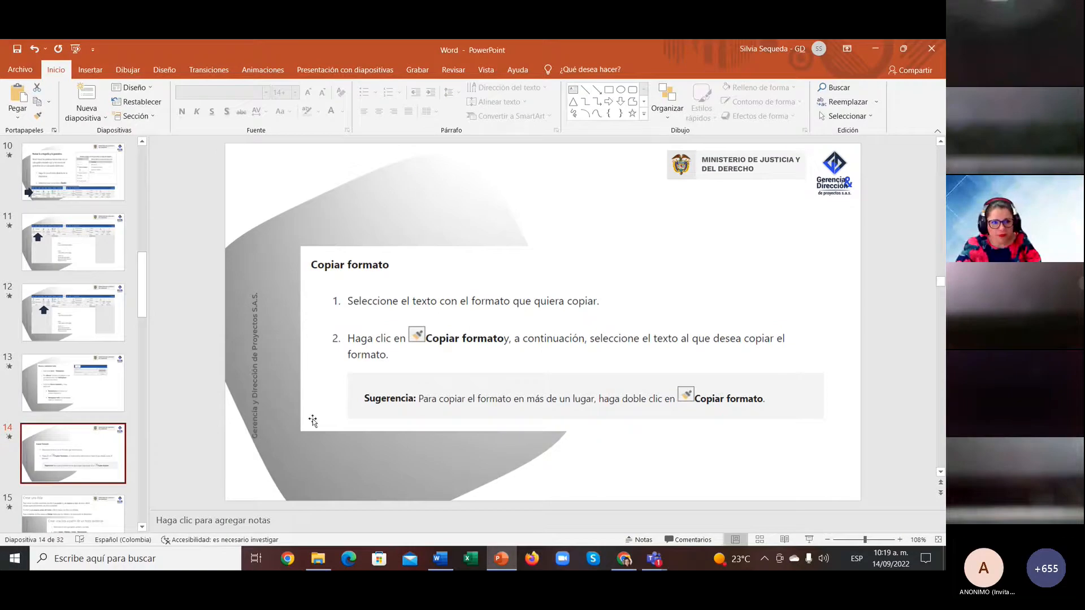
click(440, 558)
scroll(430, 378, down, 15)
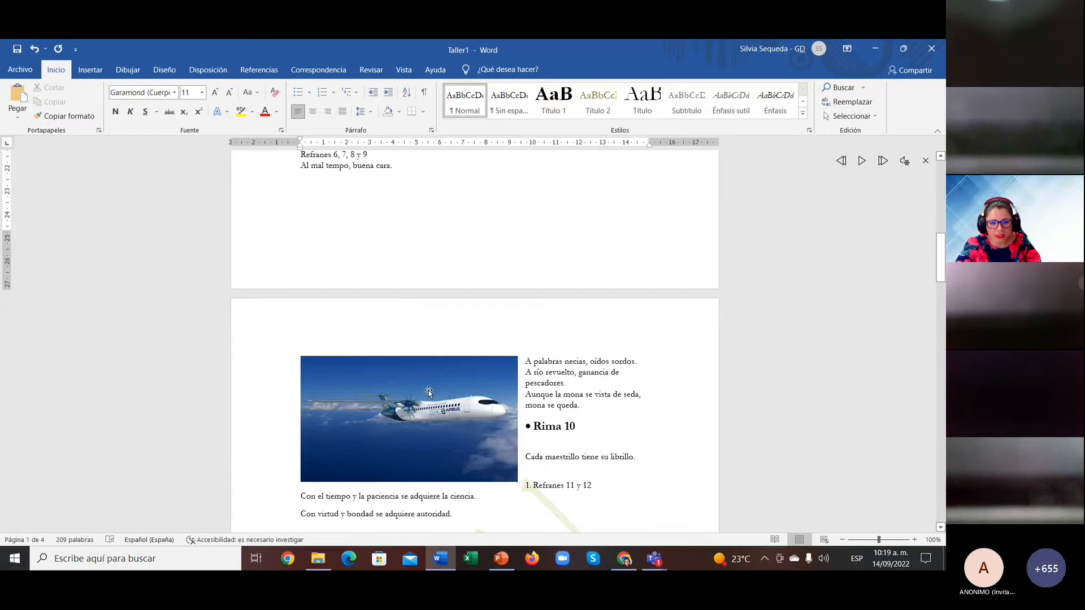
Step: Make the proverbs from 'A asno regalado' to 'buena cara' 40 pt red Agency FB with yellow highlight
scroll(294, 238, up, 1)
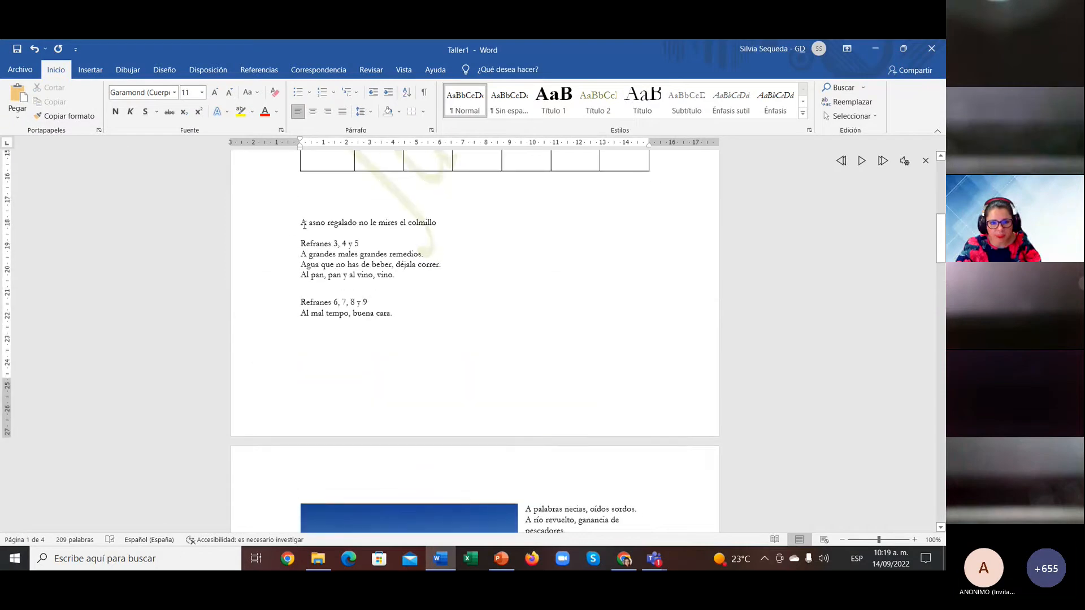
drag(304, 224, 426, 316)
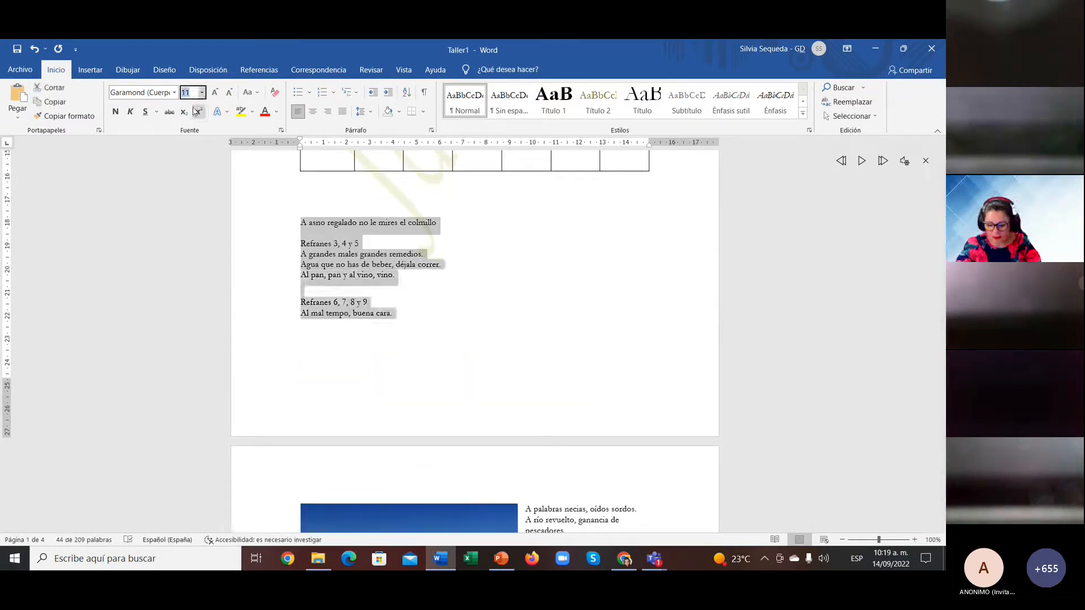
text(40)
key(Return)
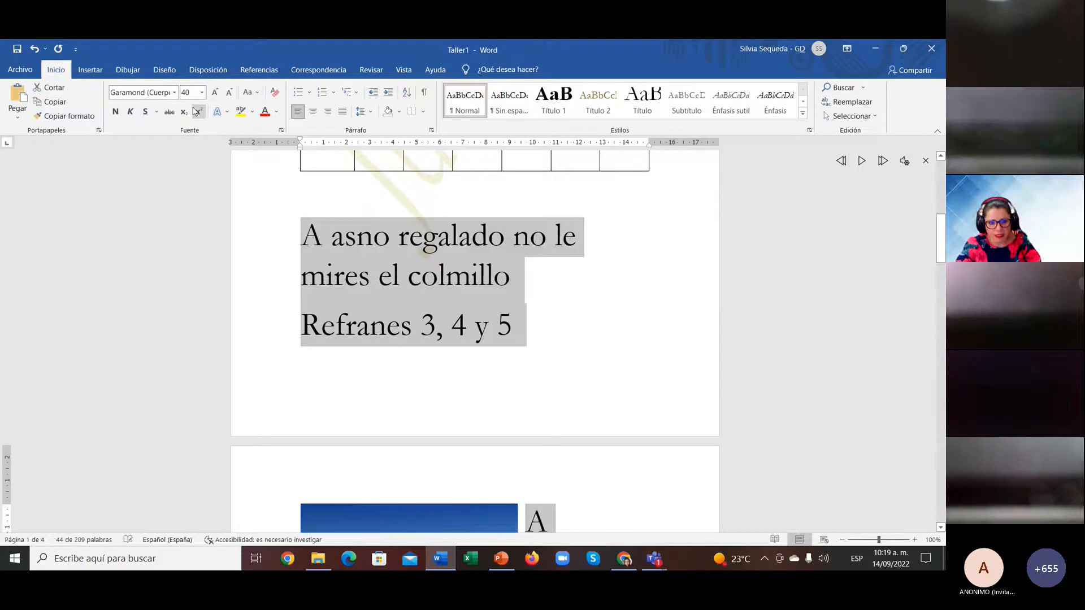
click(264, 117)
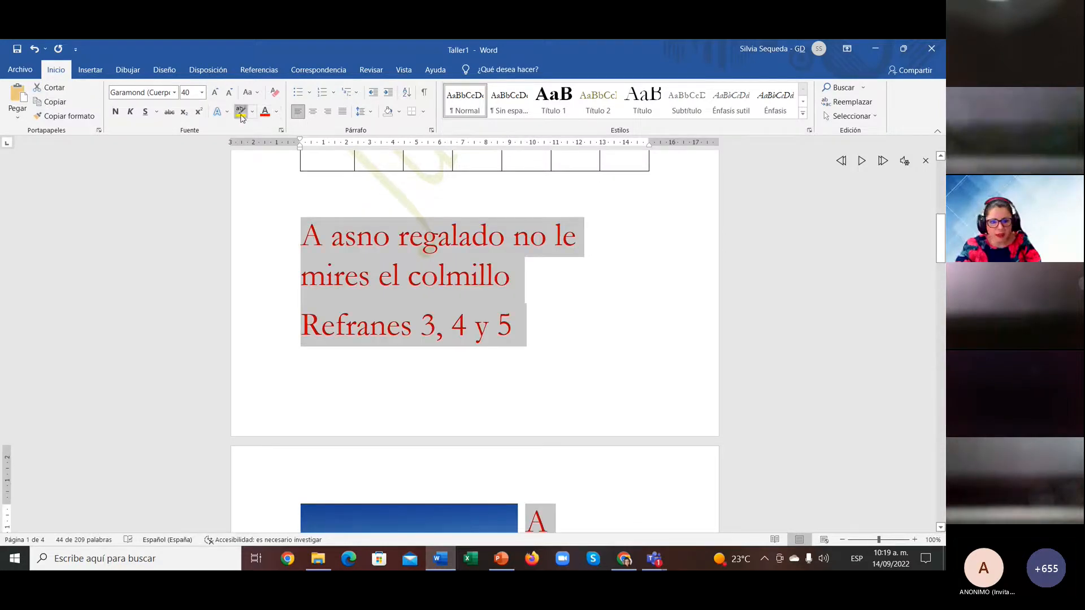
click(241, 115)
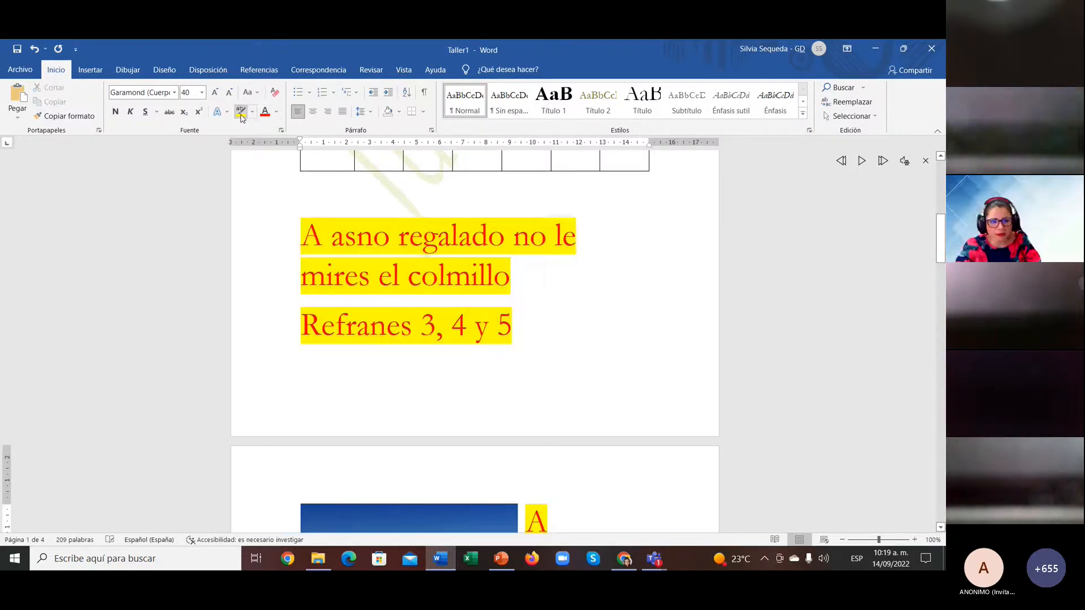
click(175, 93)
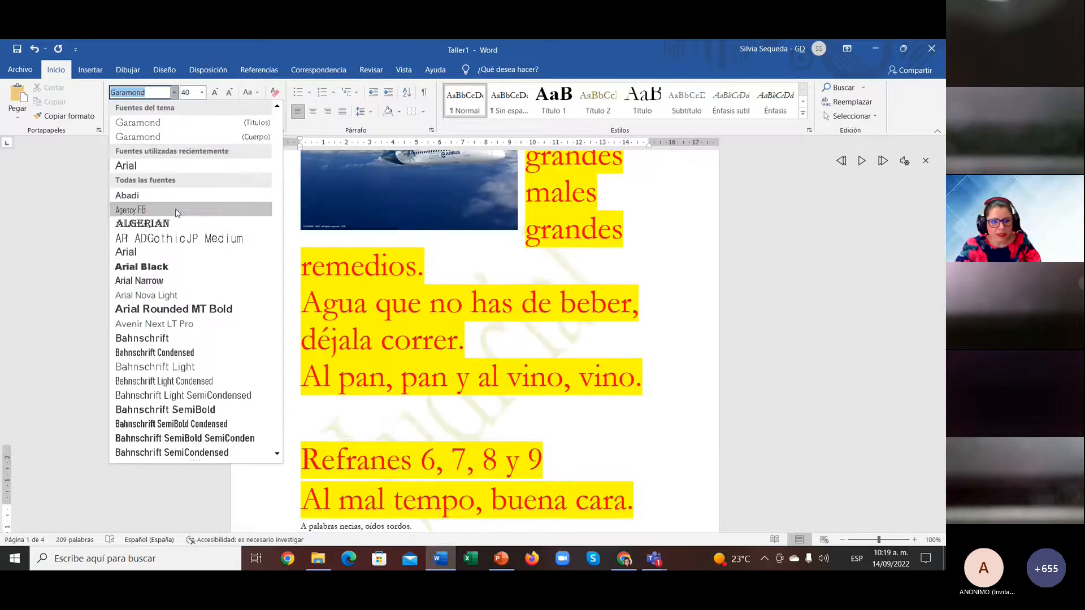
click(130, 209)
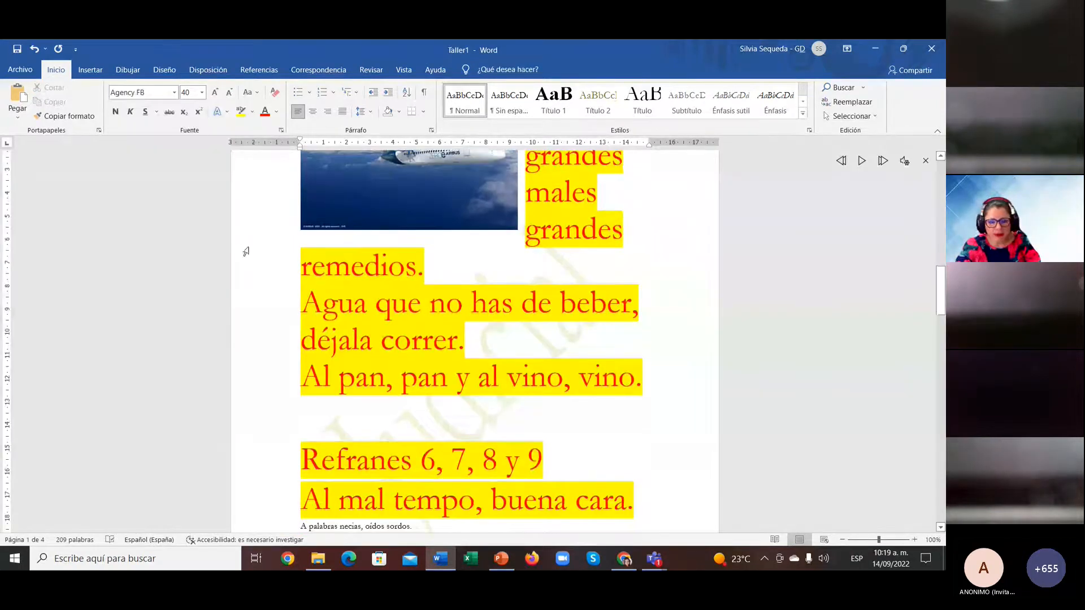
click(529, 371)
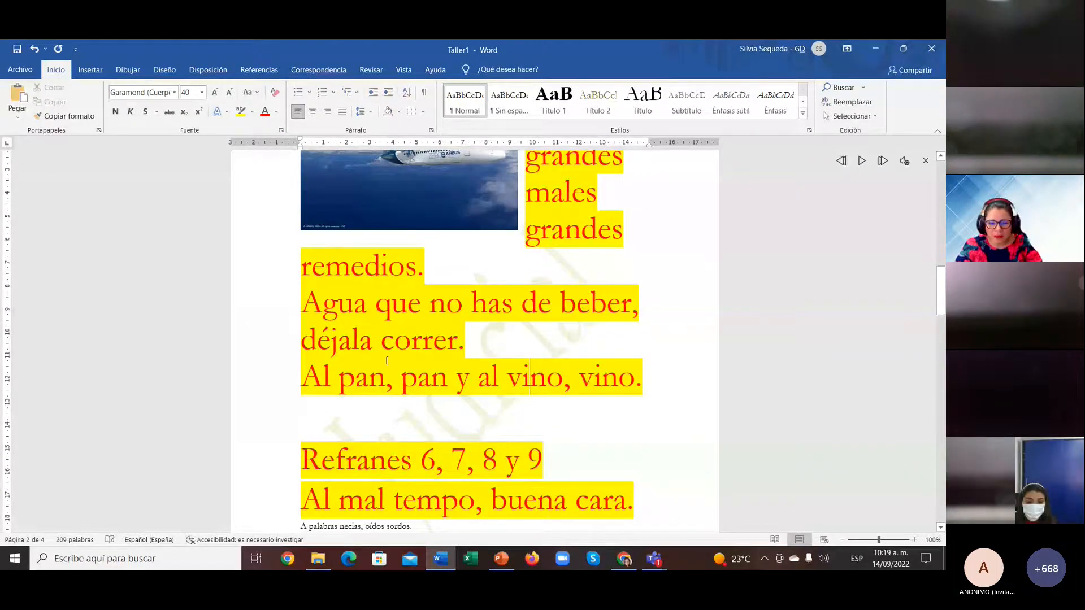
scroll(387, 361, down, 1)
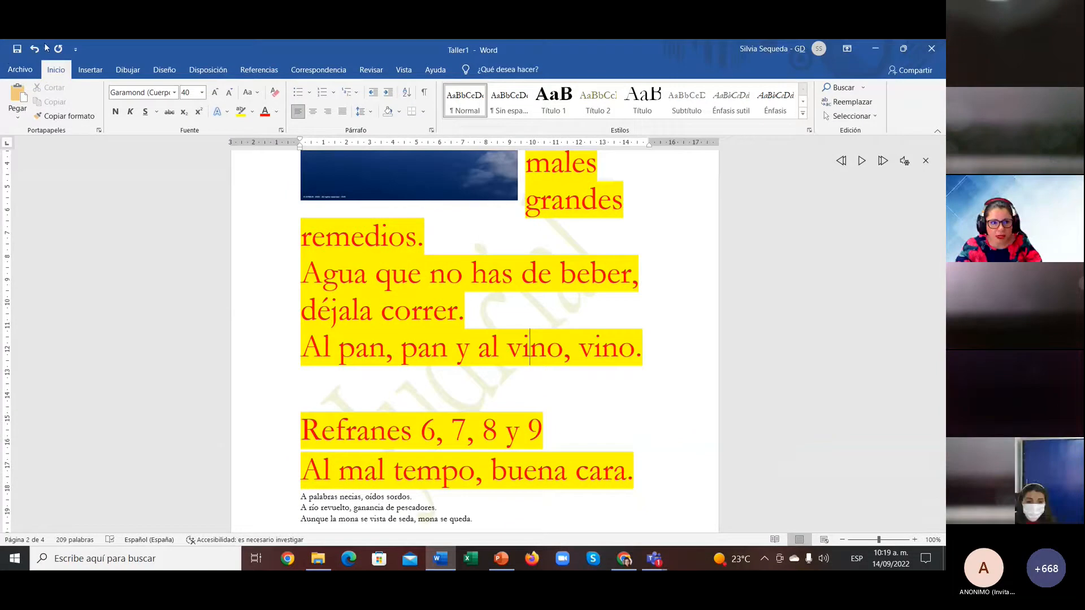
Step: Paint the red highlighted 40 pt format onto the remedios–beber lines and Rima 13 with its proverb
click(61, 117)
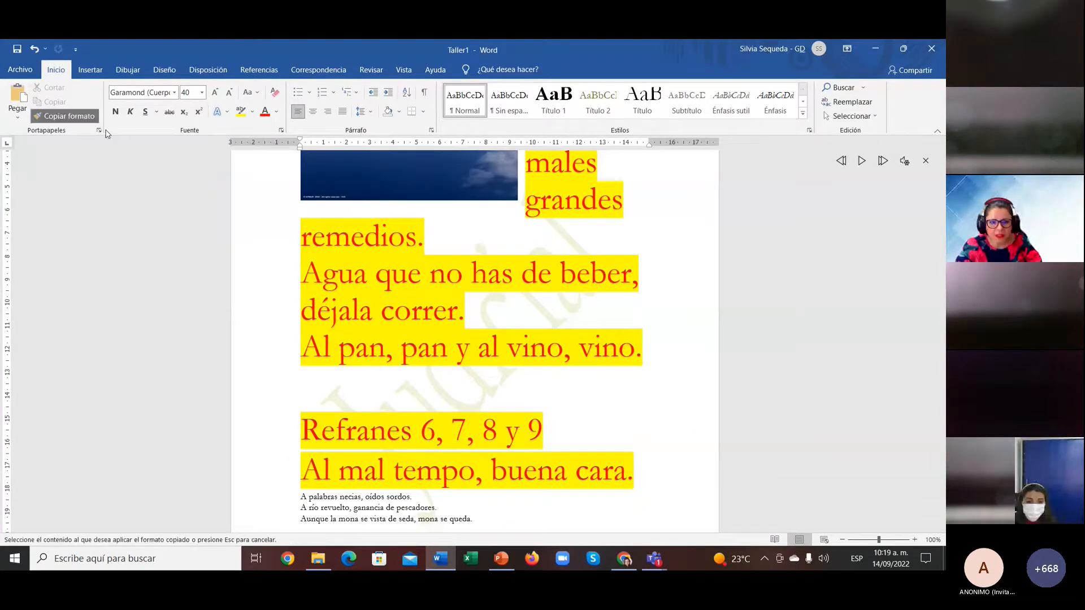
drag(301, 236, 631, 277)
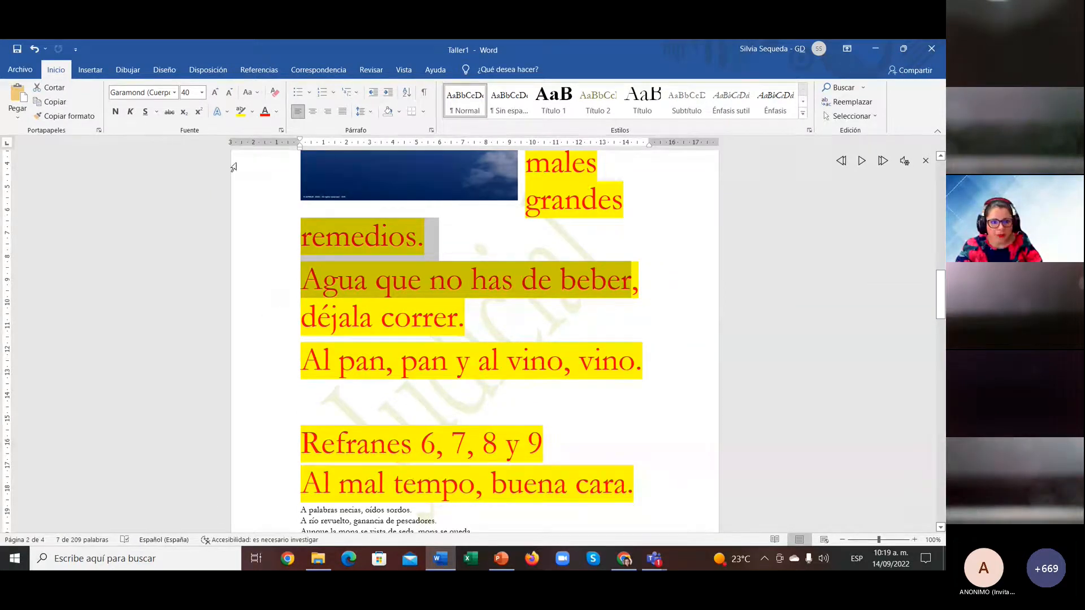
click(55, 120)
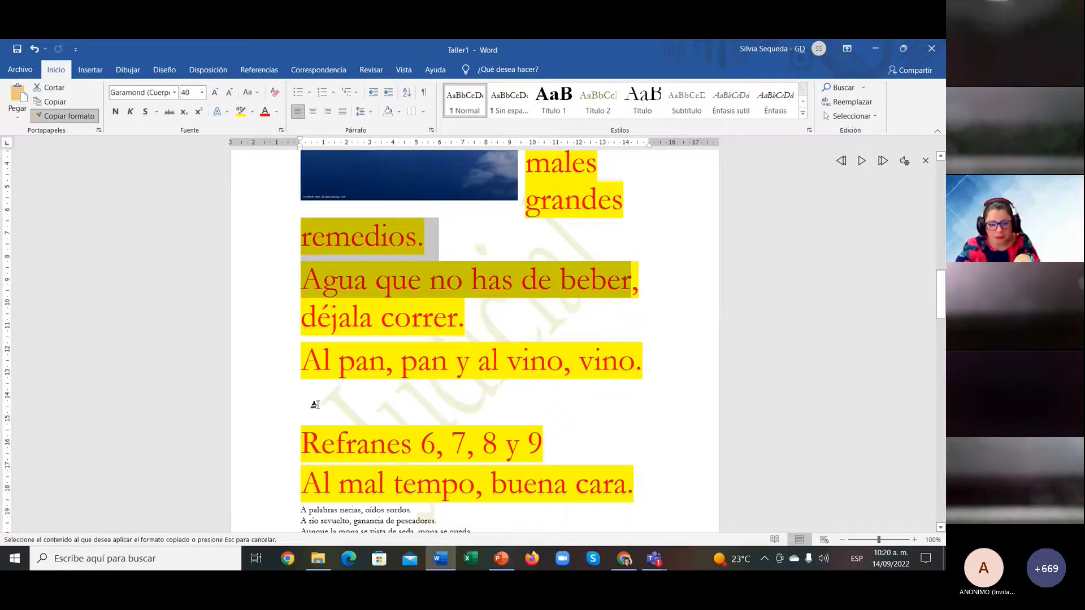
scroll(315, 405, down, 10)
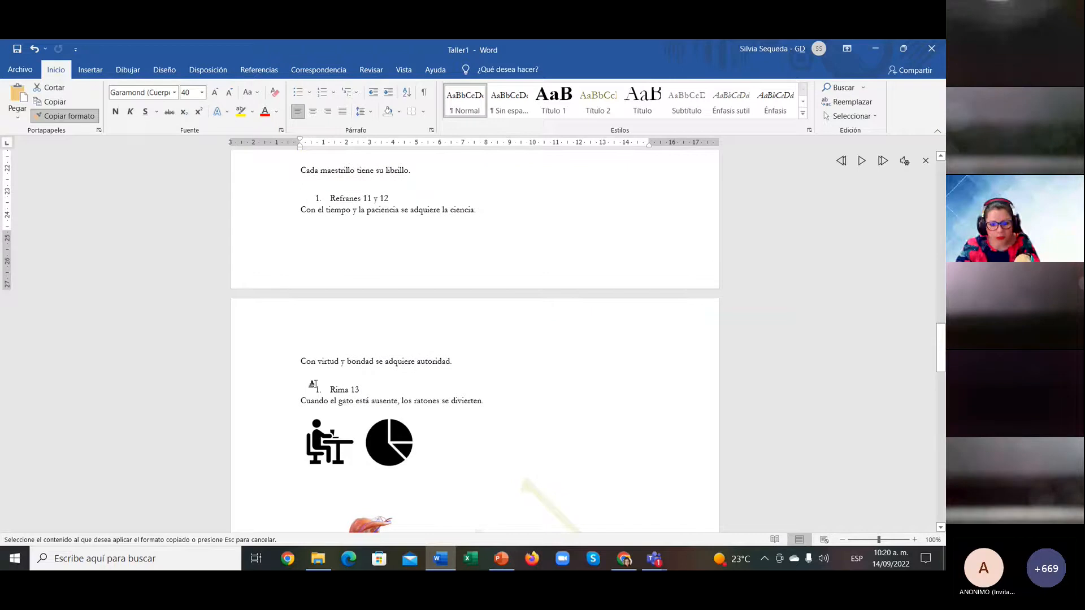
drag(323, 388, 487, 414)
click(490, 415)
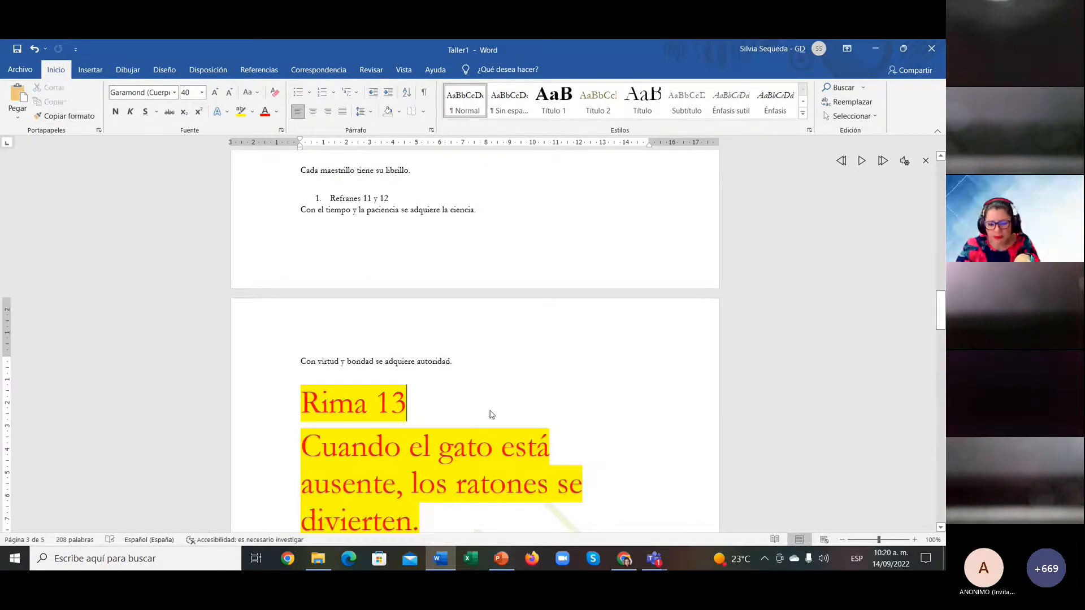
scroll(518, 380, down, 3)
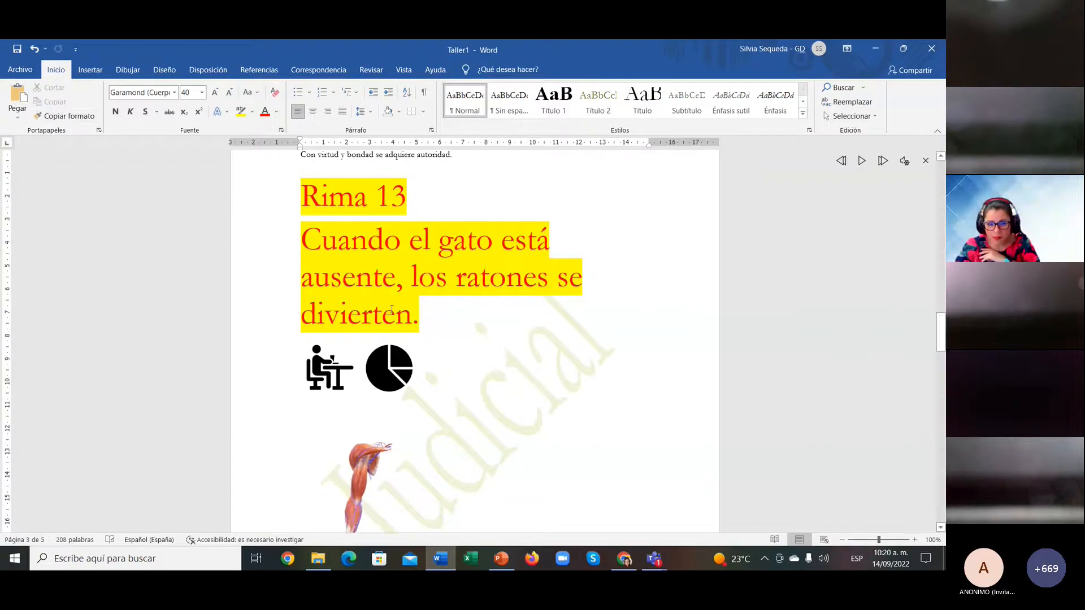
Step: Copy Rima 10's bold bulleted format onto the 'Refranes 6, 7, 8 y 9' lines
click(490, 339)
scroll(489, 339, up, 10)
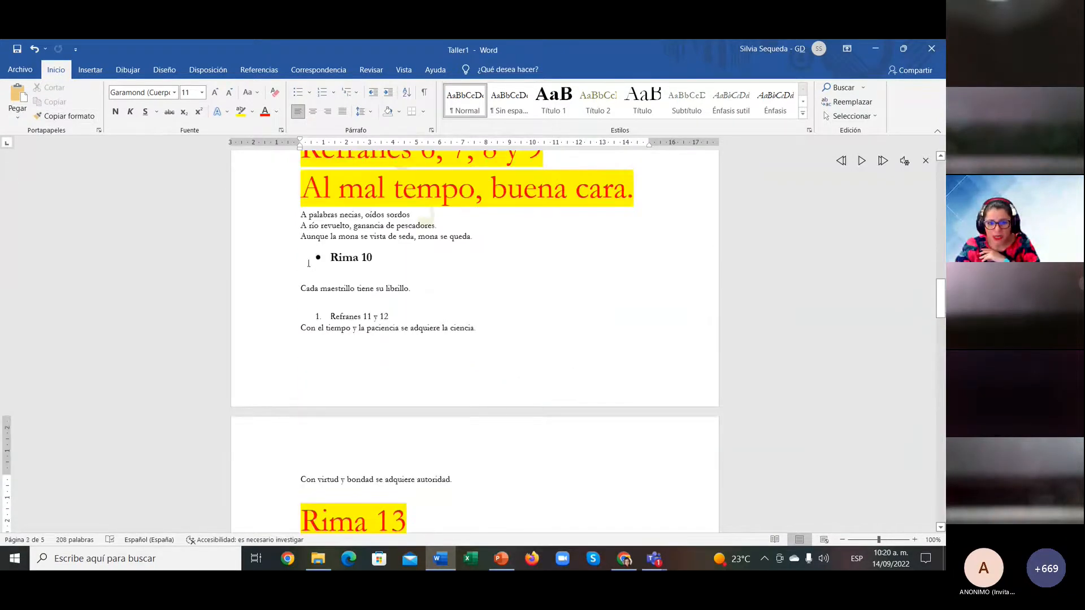
drag(335, 256, 441, 288)
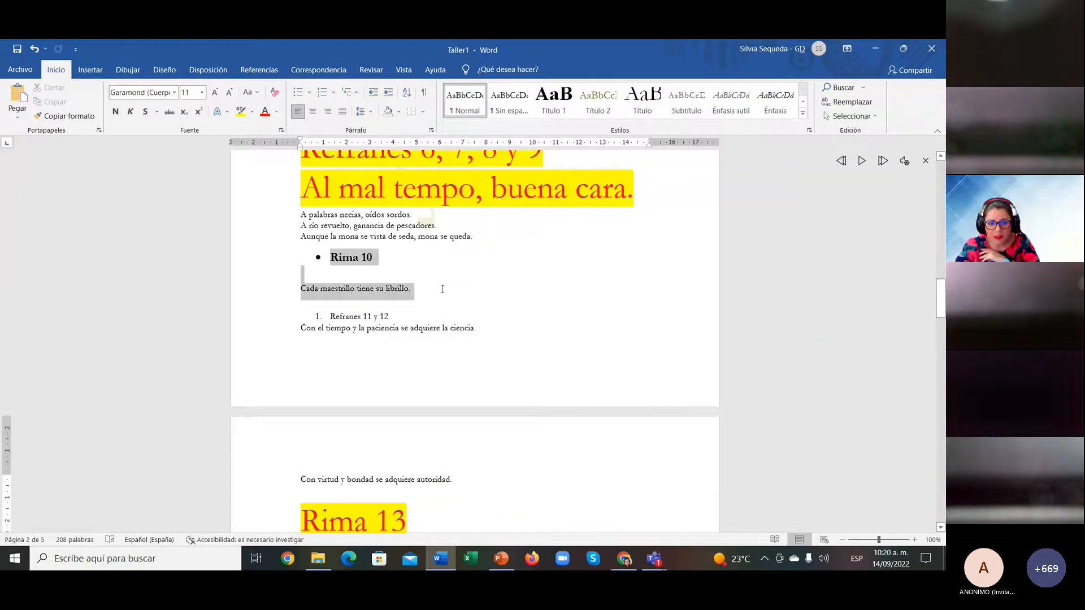
click(82, 120)
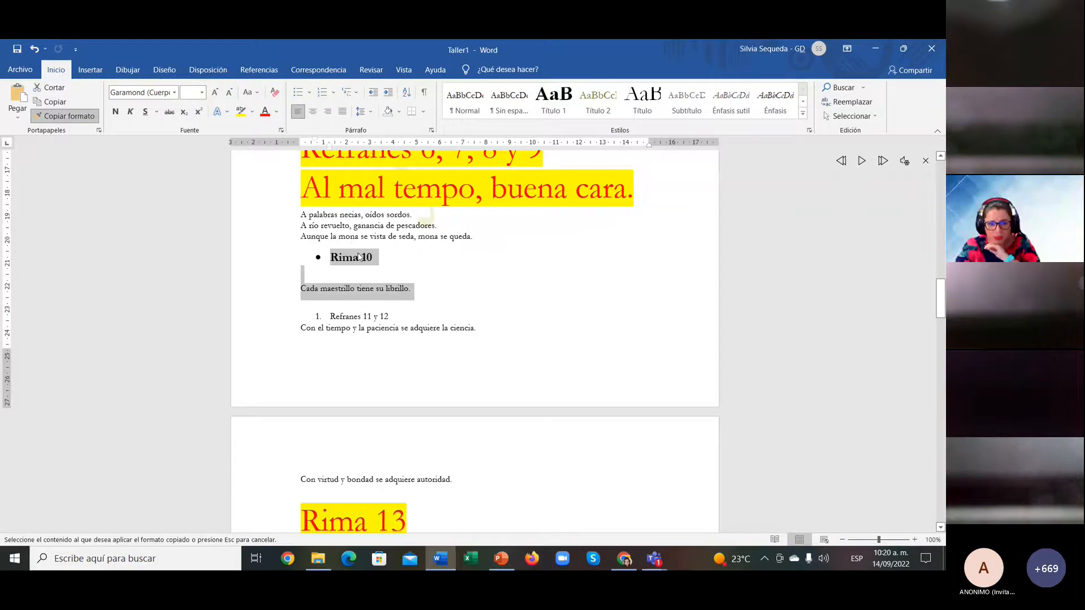
scroll(356, 255, up, 5)
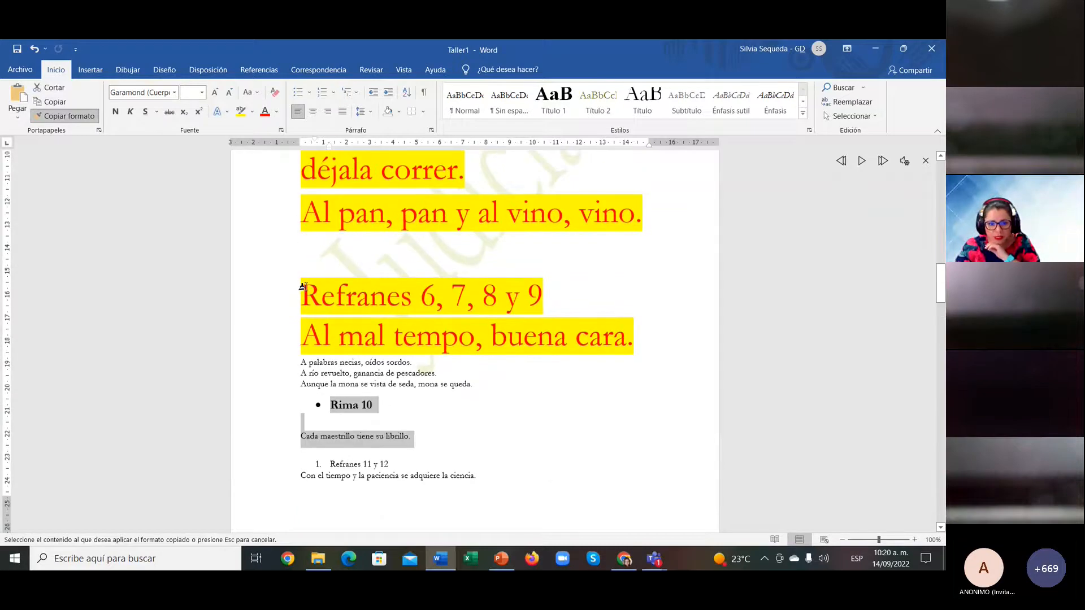
drag(302, 286, 629, 341)
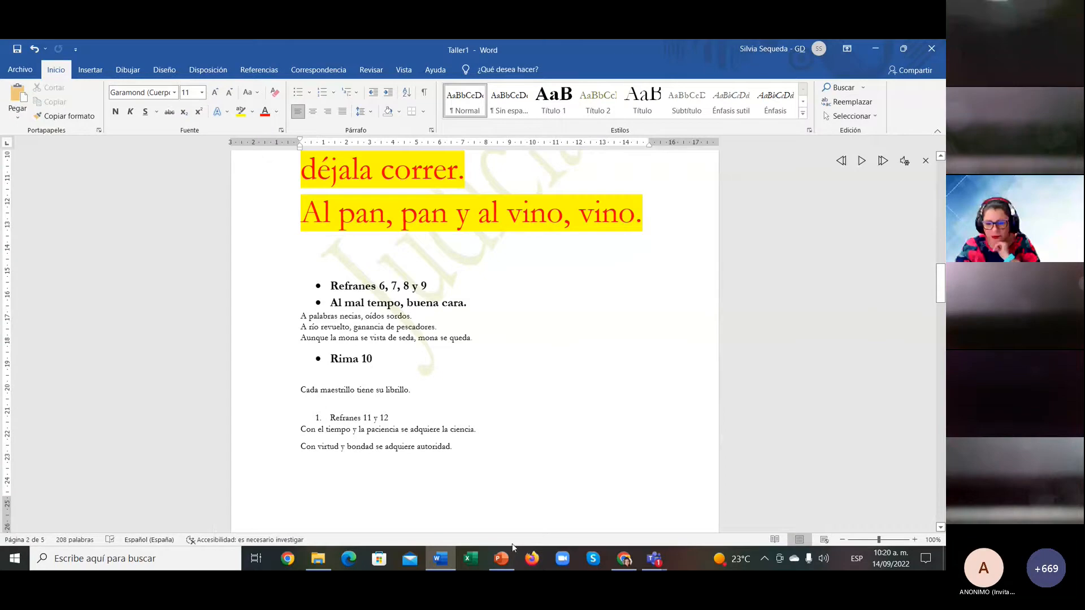
Step: Start the PowerPoint slide show and advance through 'Crear una lista' to the footnotes and endnotes slide
click(499, 559)
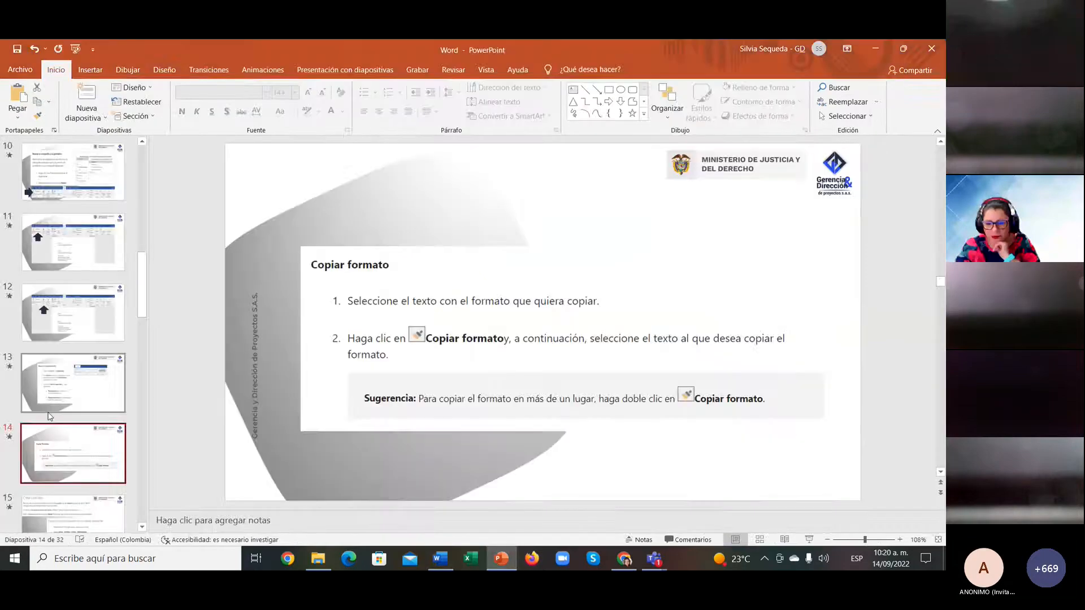
scroll(100, 340, down, 2)
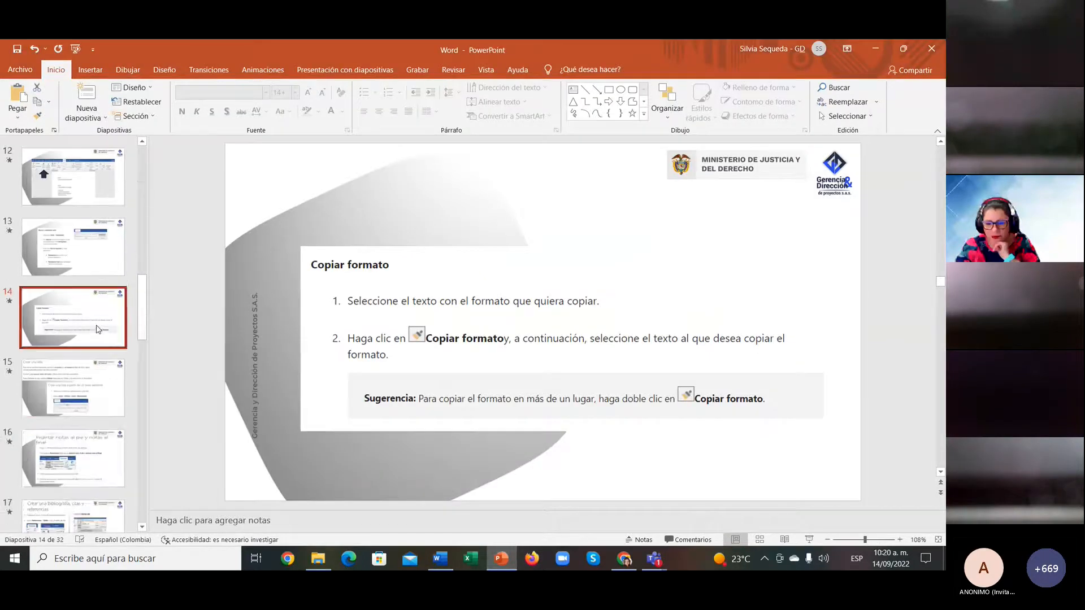
click(809, 540)
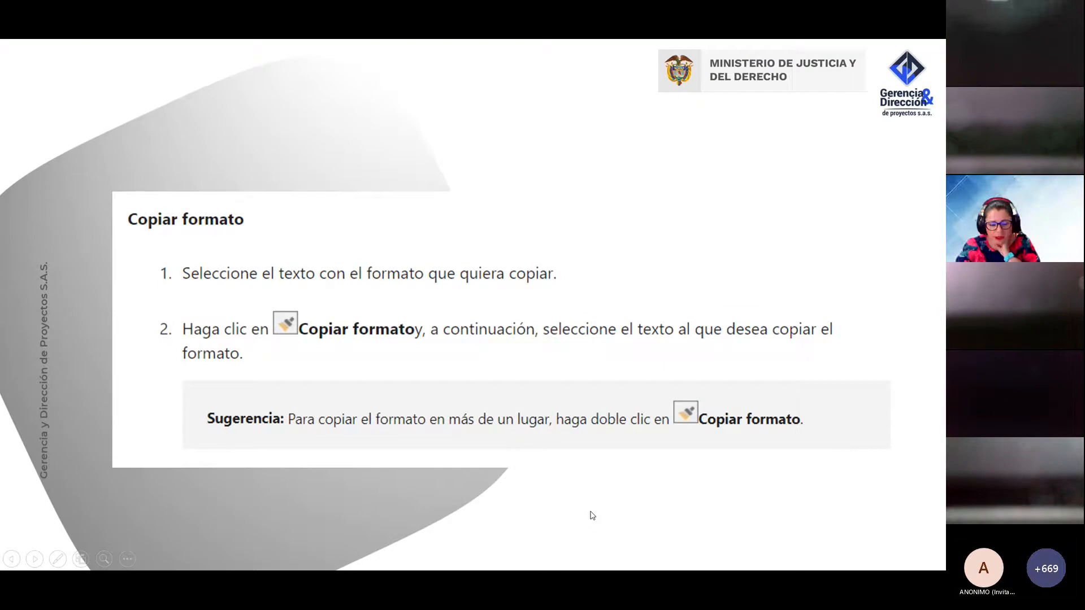
click(590, 514)
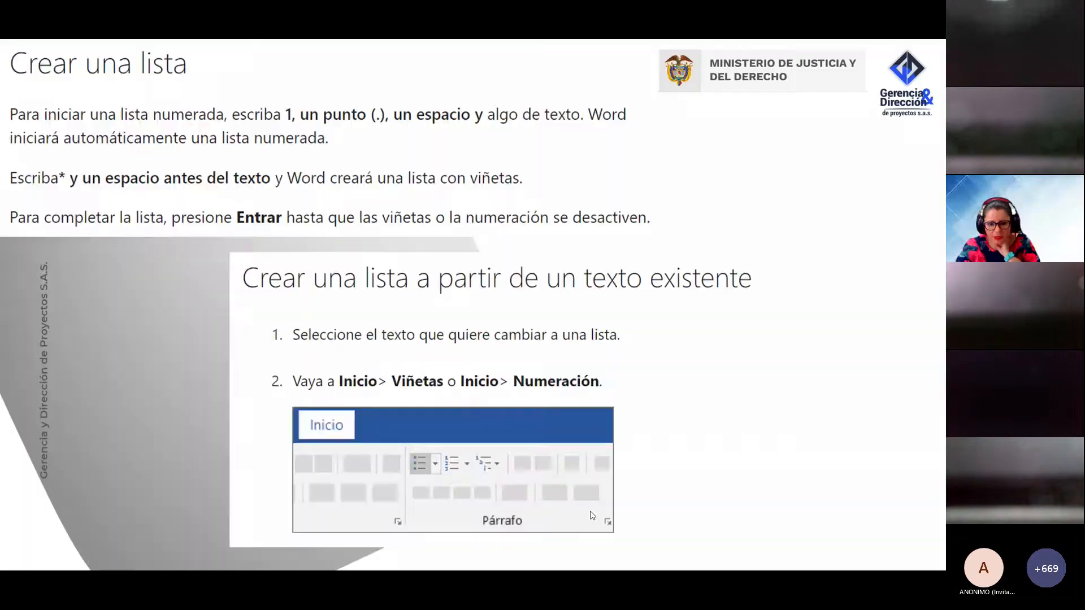
click(716, 492)
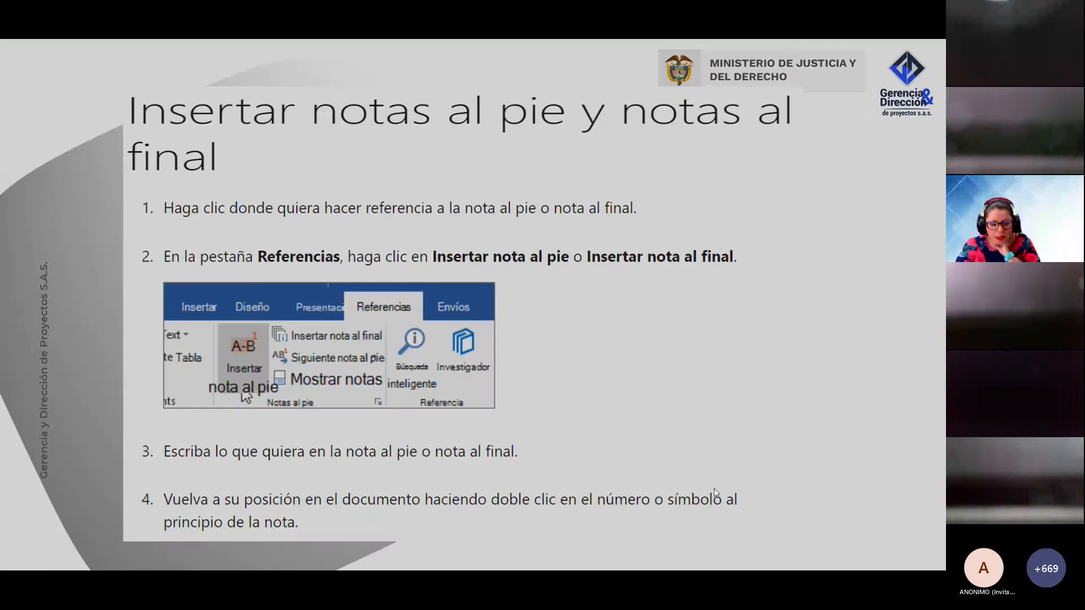
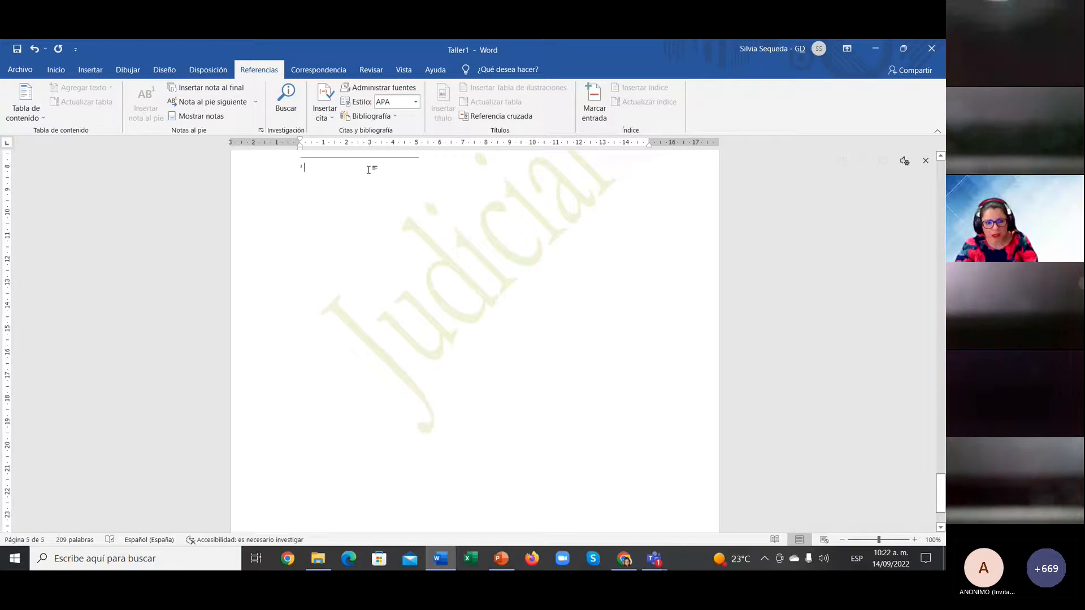
Step: Paste the UNDP Objetivos para el Desarrollo Sostenible citation into footnote 1 and review it
text(Programa de Naciones Unidas para el Desarrollo. (s.f.). Objetivos para el Desarrollo Sostenible. https://www.undp.org/content/undp/es/home/sustainable-development-goals.html.)
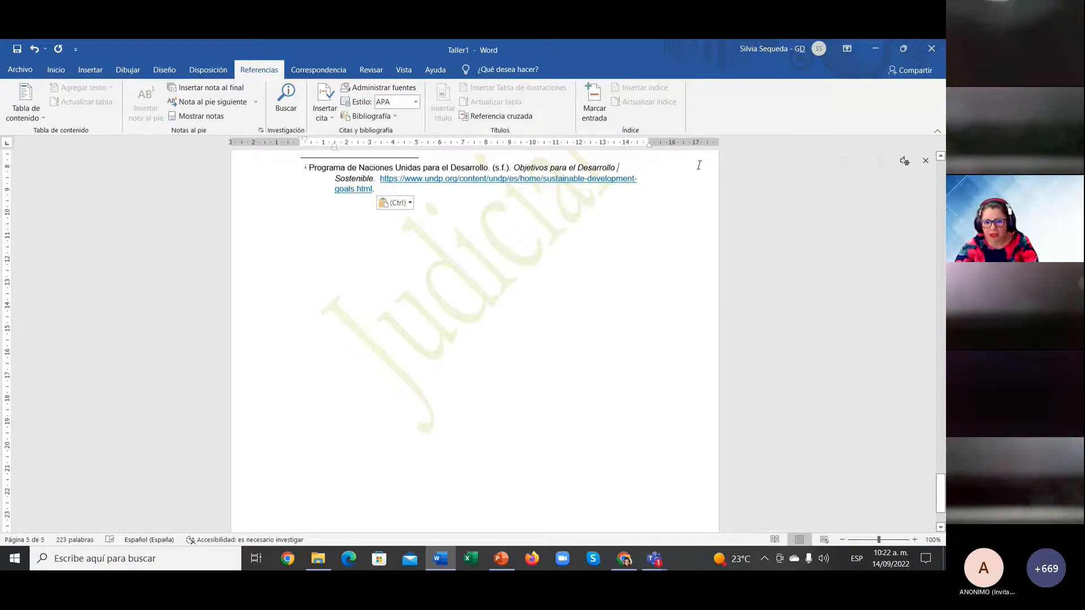
double_click(598, 167)
scroll(632, 226, up, 3)
scroll(632, 226, up, 2)
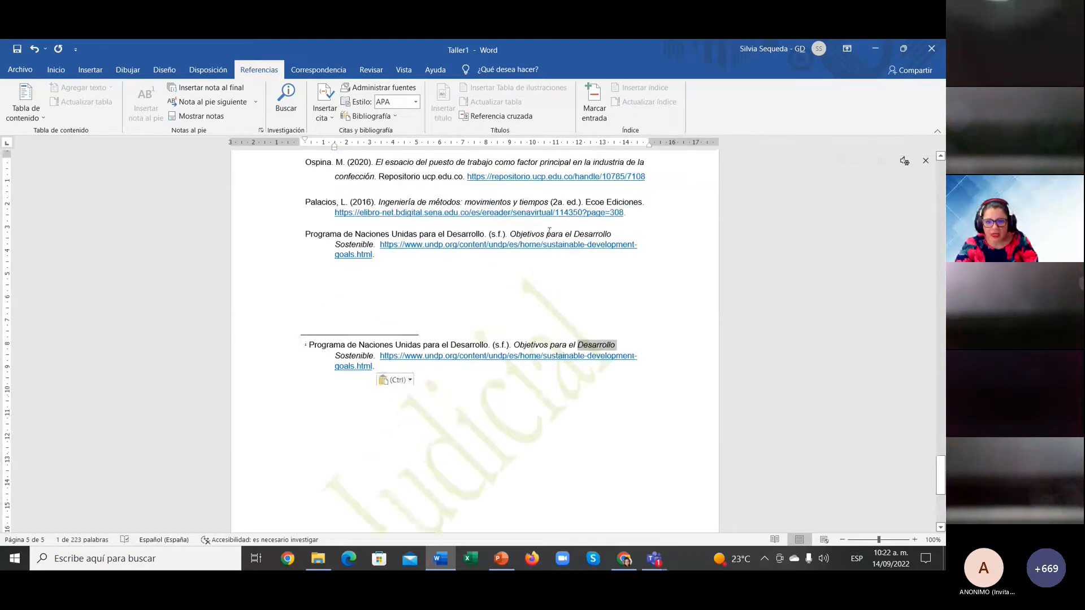
click(567, 265)
scroll(567, 265, up, 8)
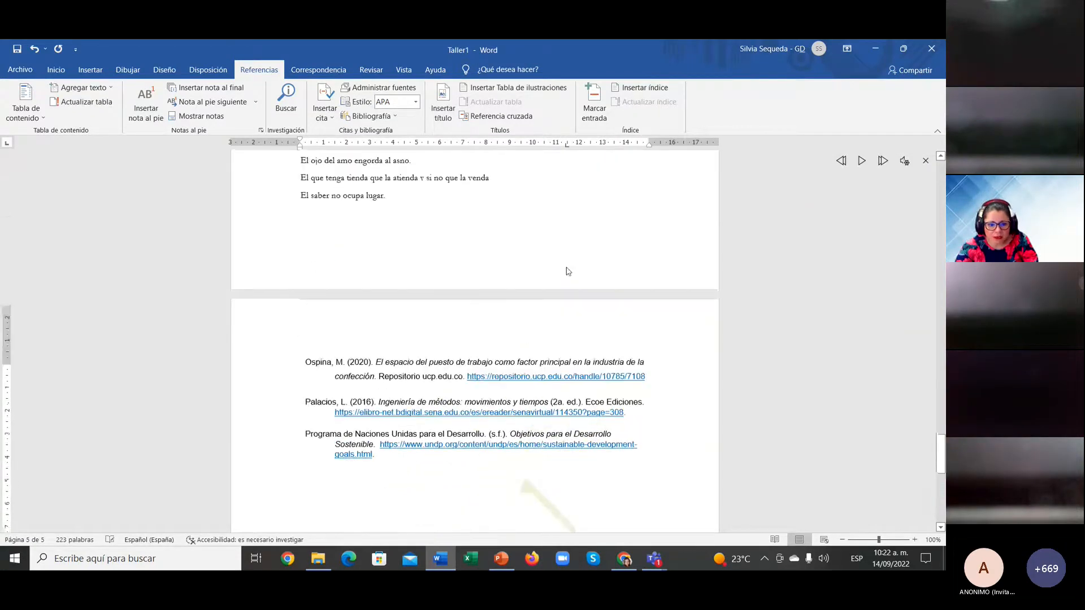
scroll(567, 271, down, 9)
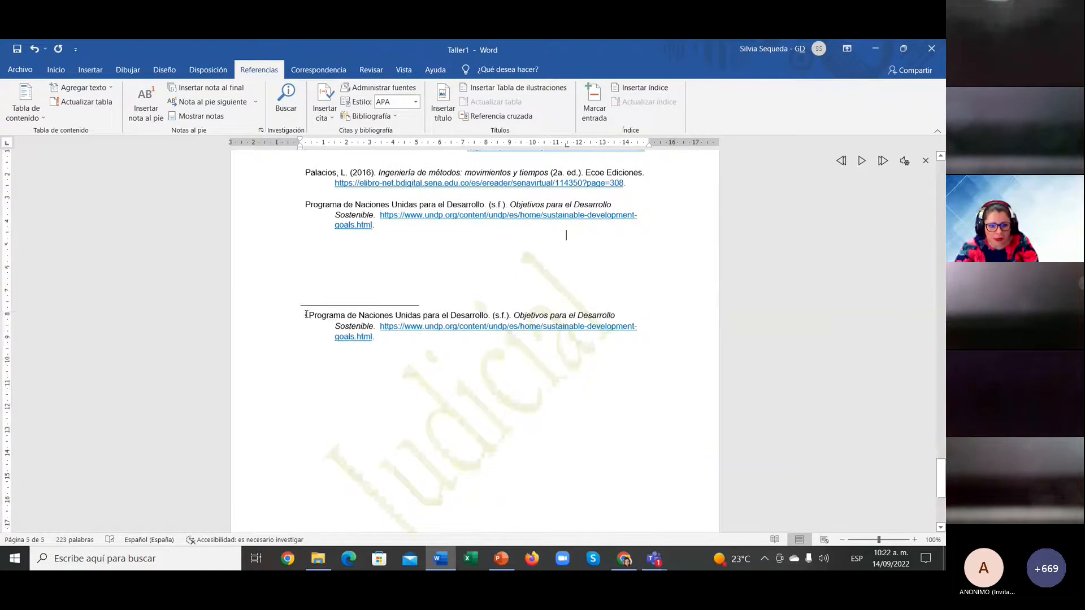
click(306, 314)
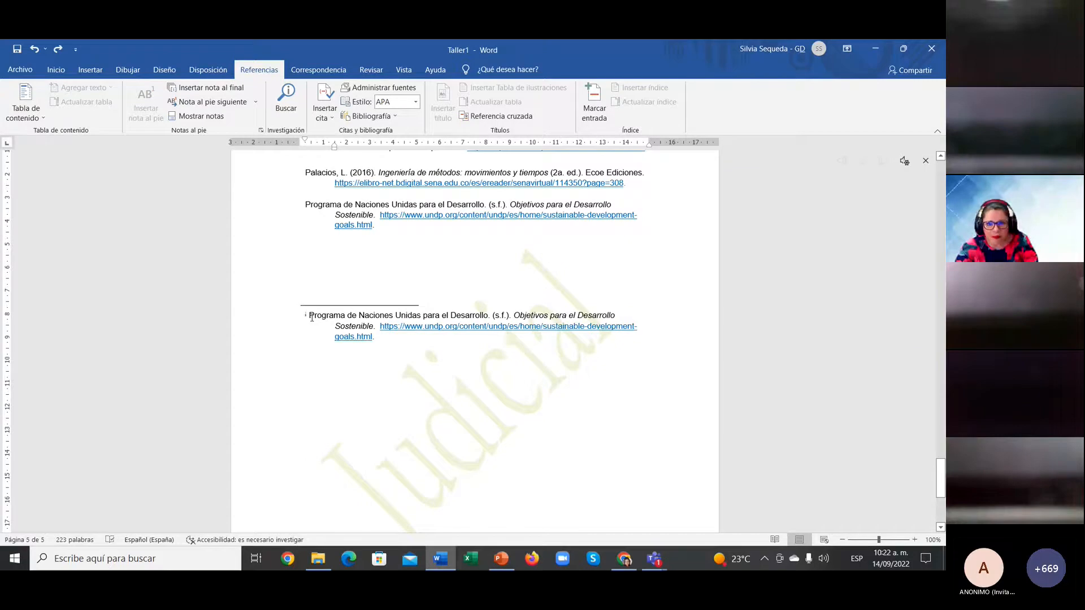
Step: Delete the final period after 'queda' in 'Aunque la mona se vista de seda'
scroll(311, 318, up, 10)
scroll(312, 317, up, 15)
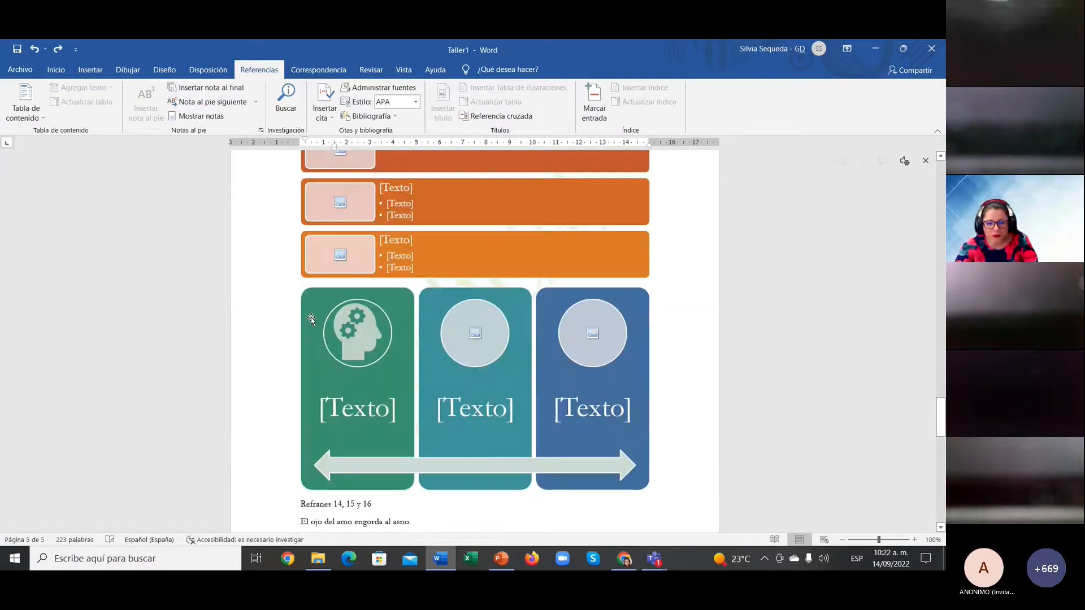
scroll(312, 318, up, 10)
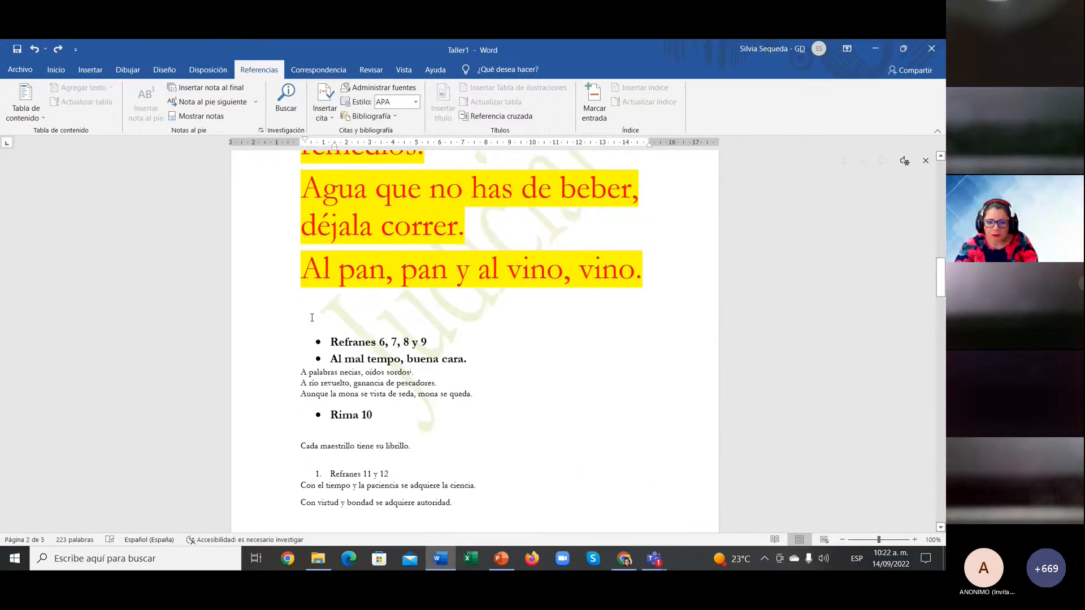
click(414, 372)
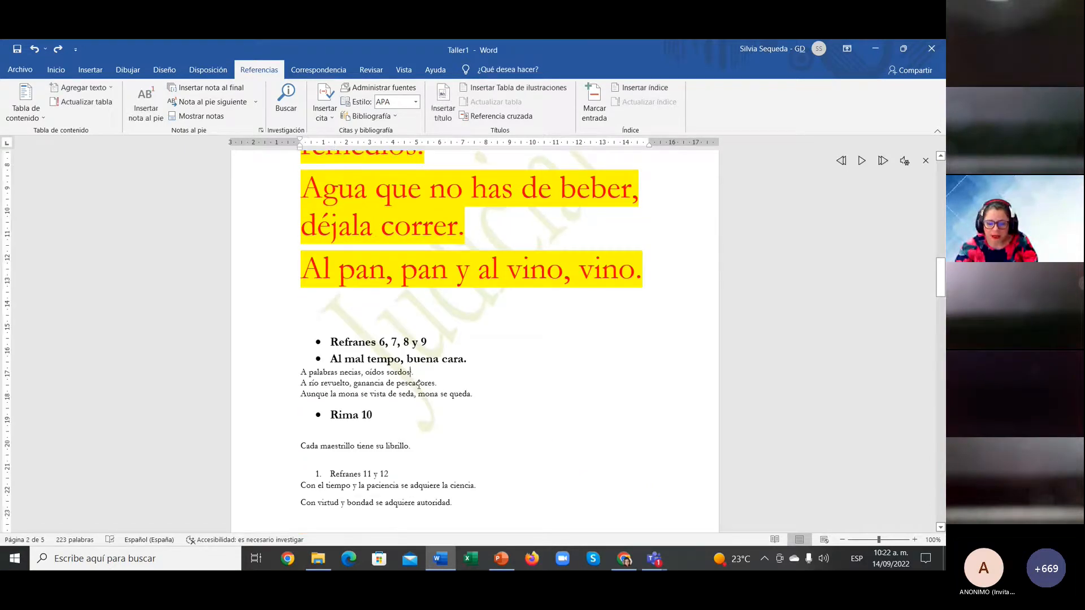
scroll(418, 385, down, 10)
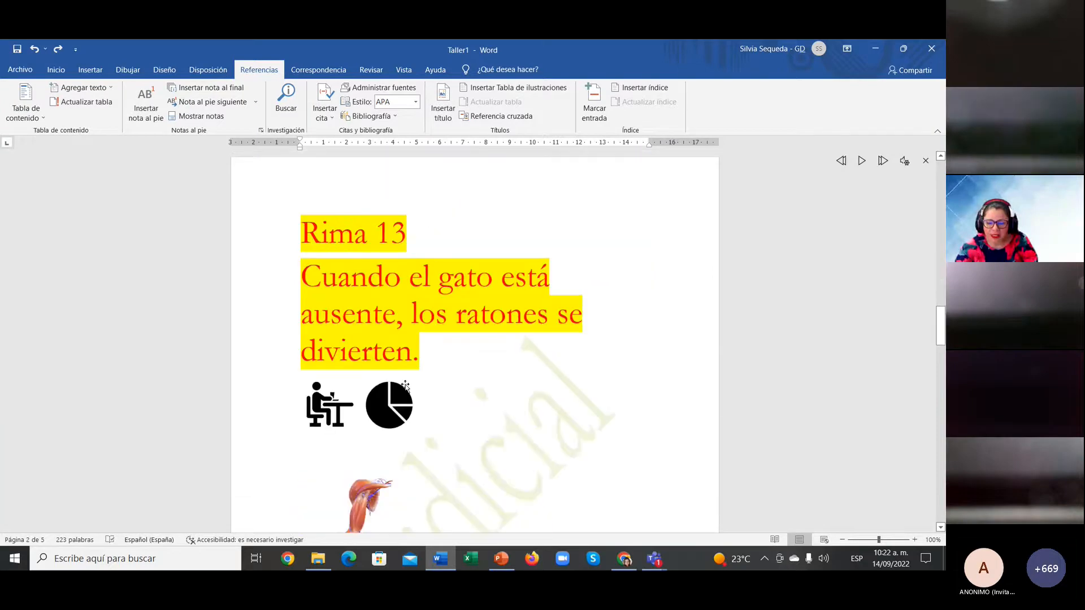
scroll(411, 384, up, 12)
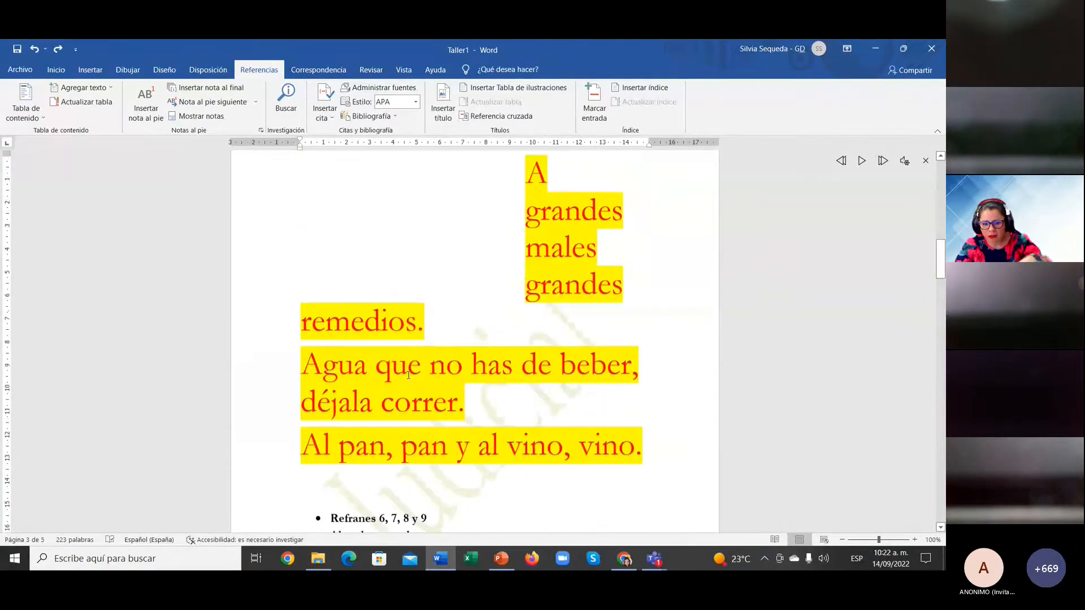
scroll(408, 375, down, 5)
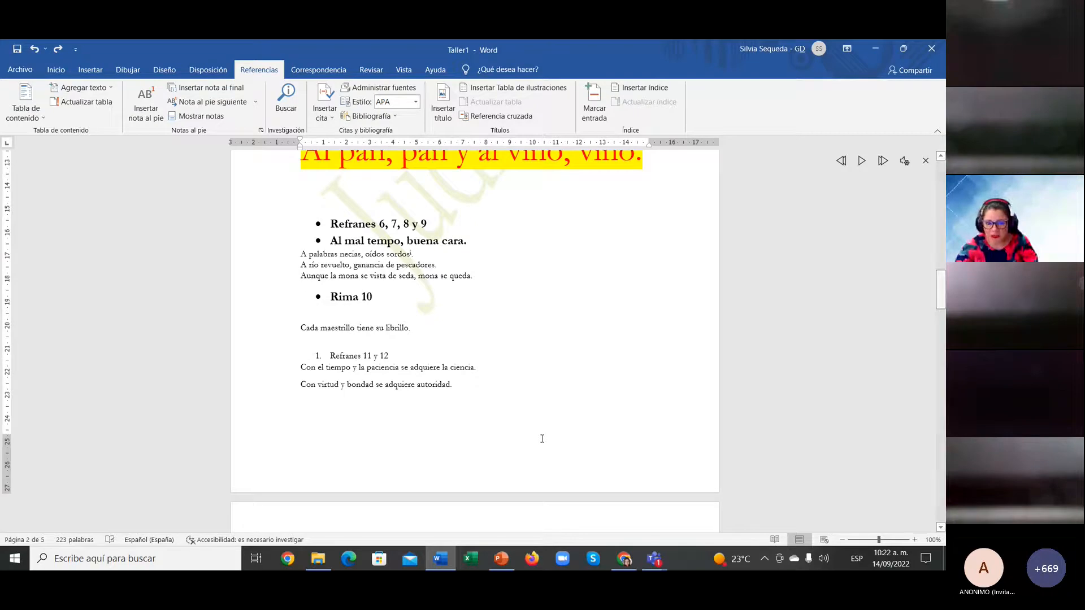
click(469, 277)
key(Delete)
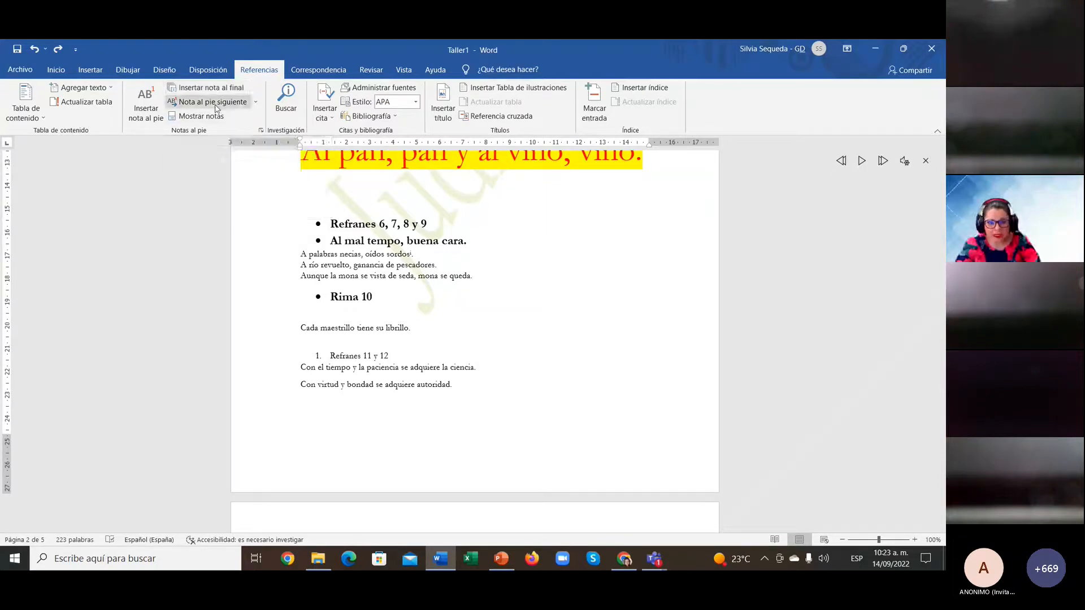
Step: Remove the stray '1' after 'mona se queda' and look through the footnote navigation options
scroll(492, 317, down, 1)
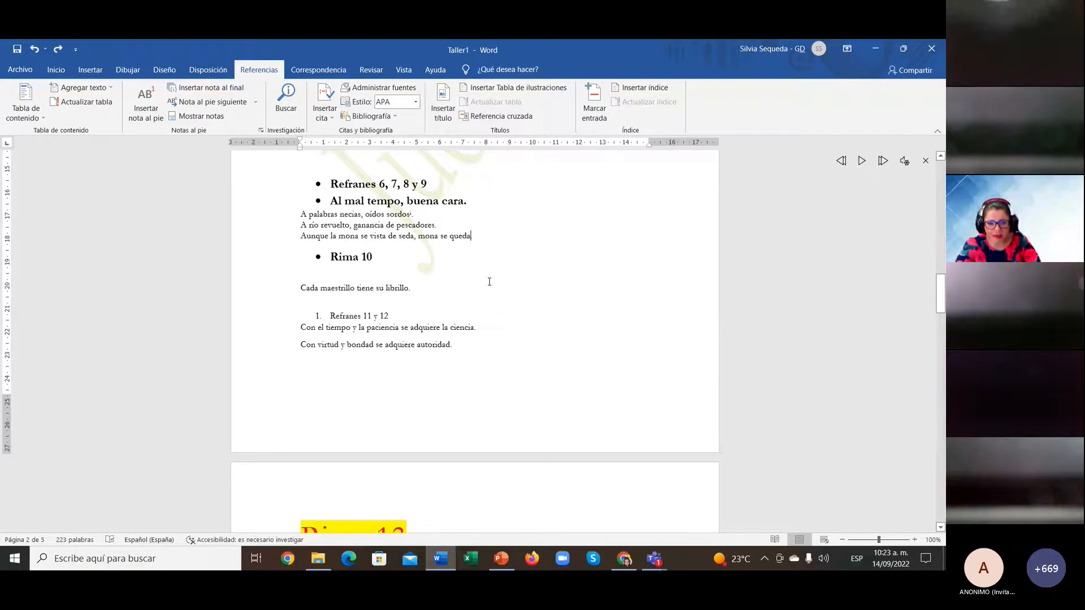
text(1)
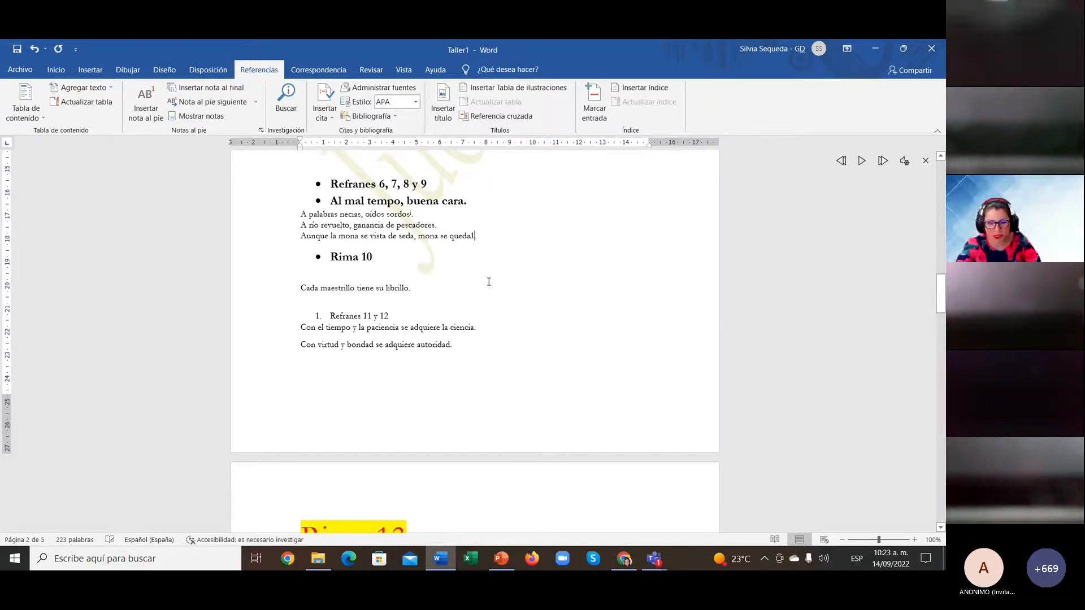
key(BackSpace)
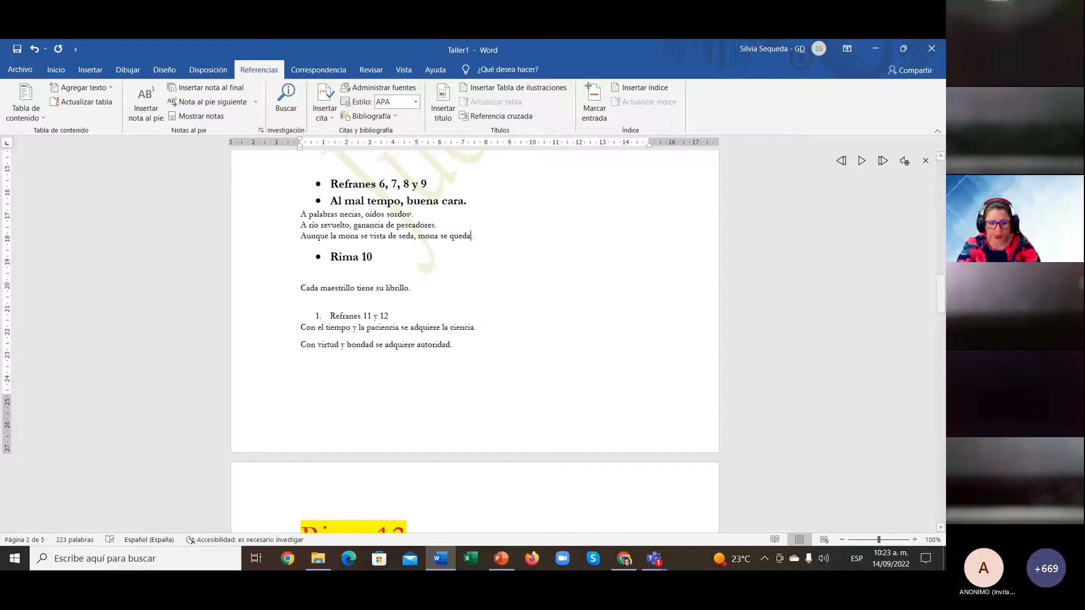
click(256, 102)
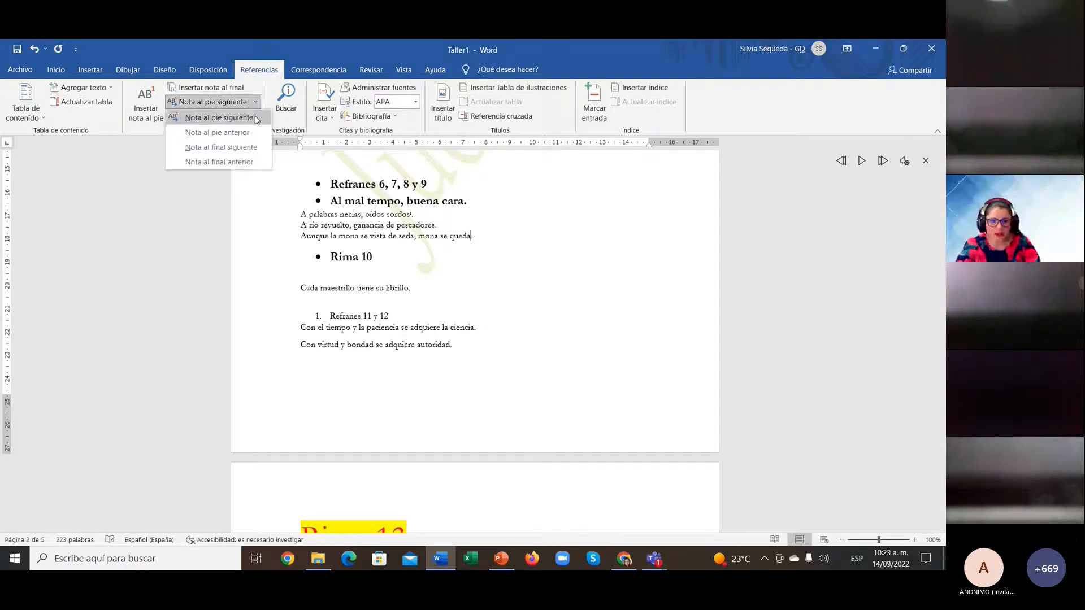
click(257, 120)
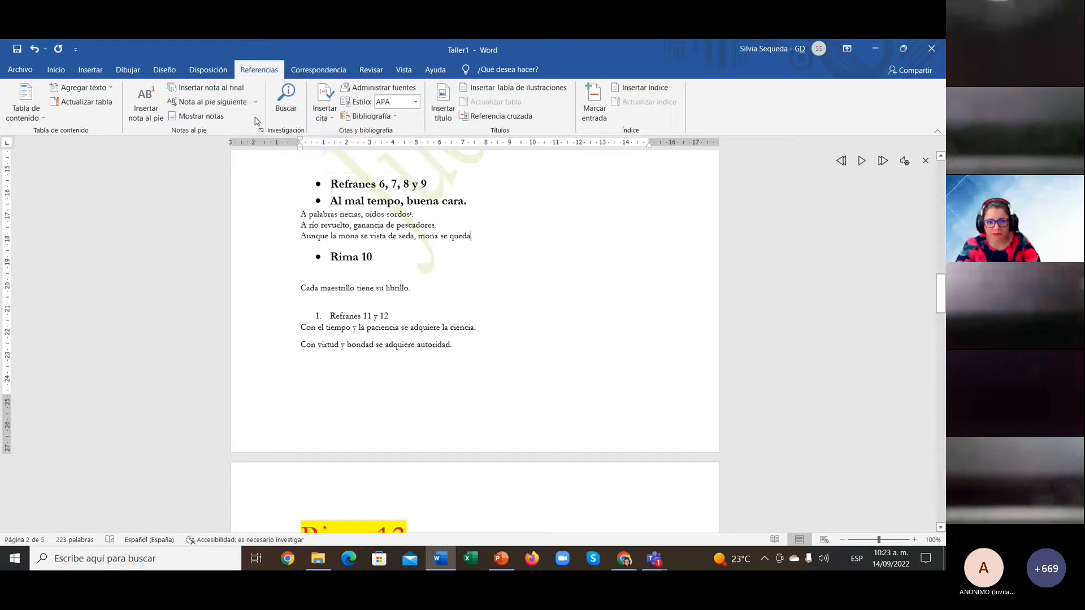
click(256, 103)
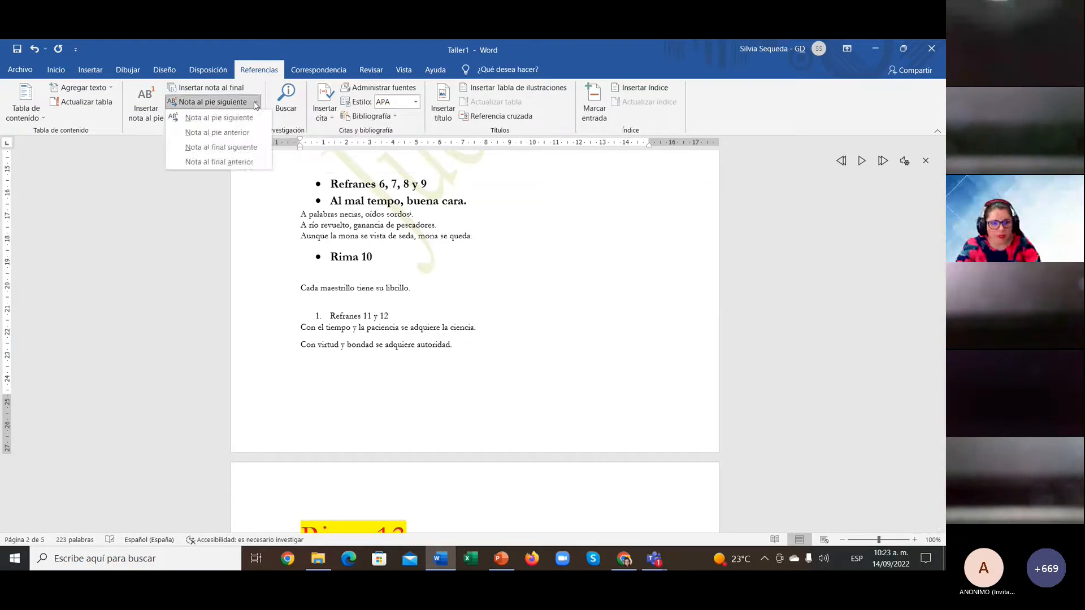
click(257, 147)
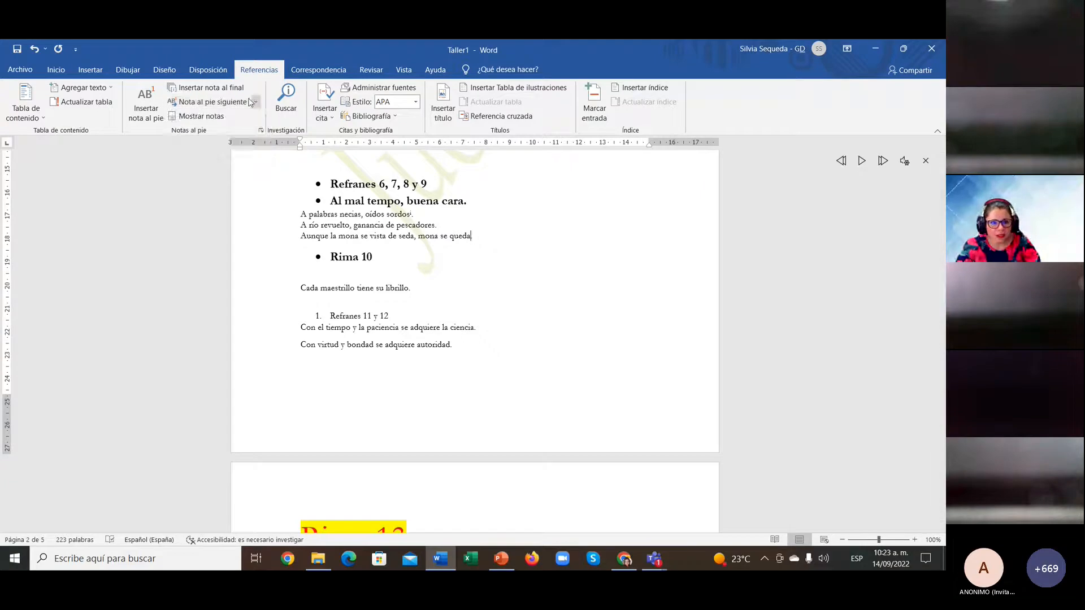
Step: Insert a footnote after 'queda' containing the pasted UNDP citation, then check its mark
click(143, 106)
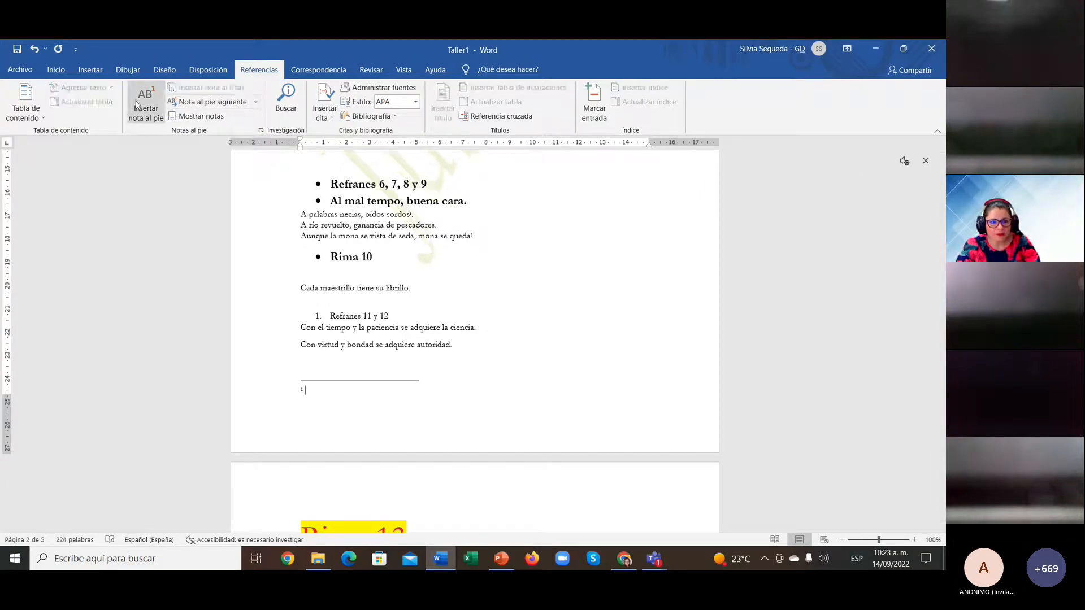
text(Programa de Naciones Unidas para el Desarrollo. (s.f.). Objetivos para el Desarrollo Sostenible.  https://www.undp.org/content/undp/es/home/sustainable-development-goals.html.)
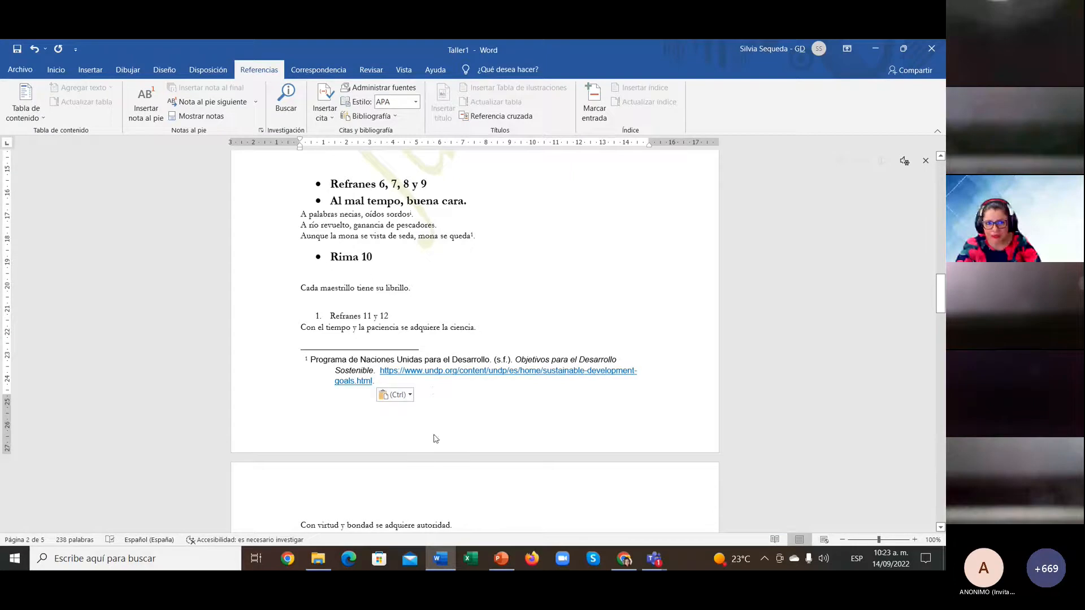
click(556, 272)
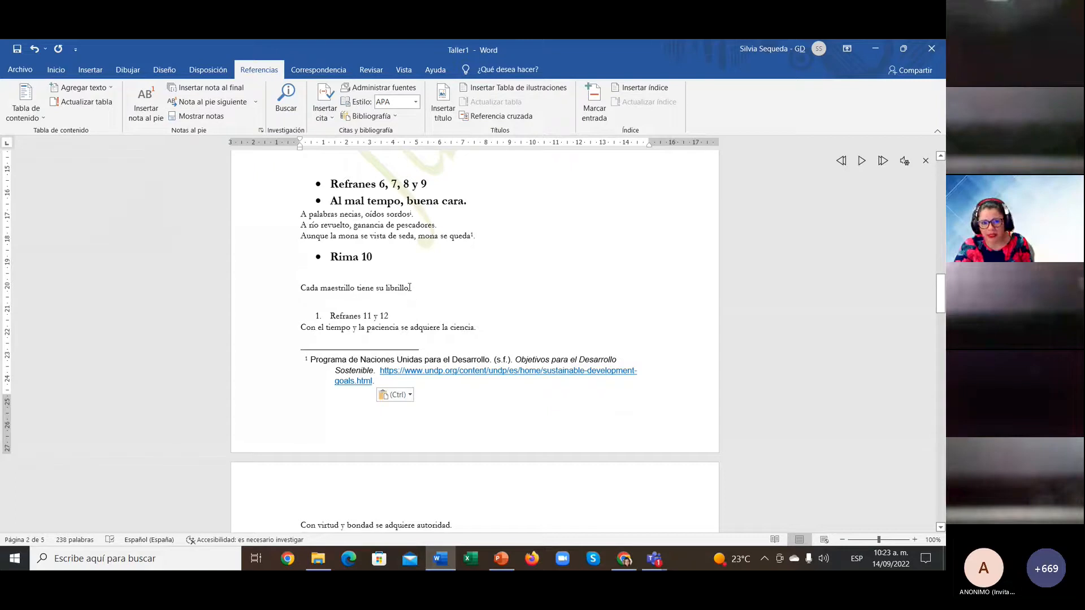
click(474, 235)
drag(472, 236, 477, 235)
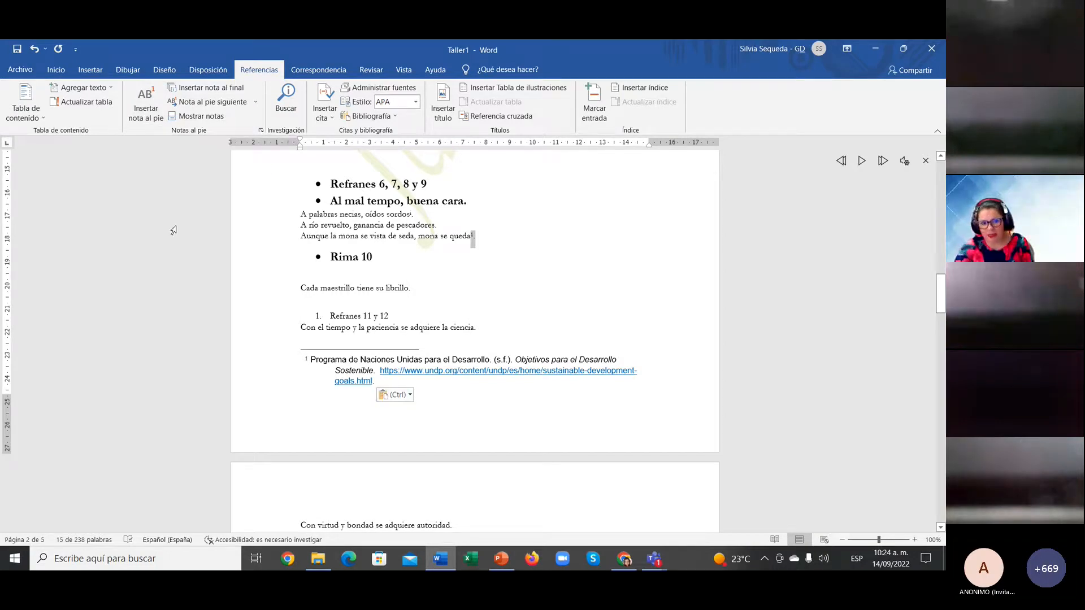
click(625, 256)
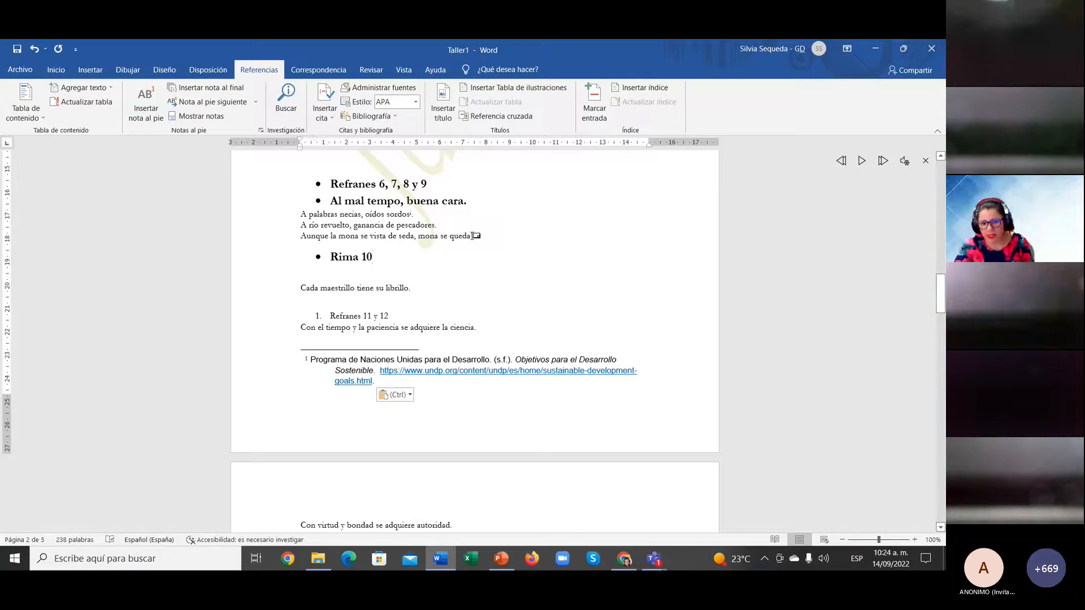
mouse_move(472, 236)
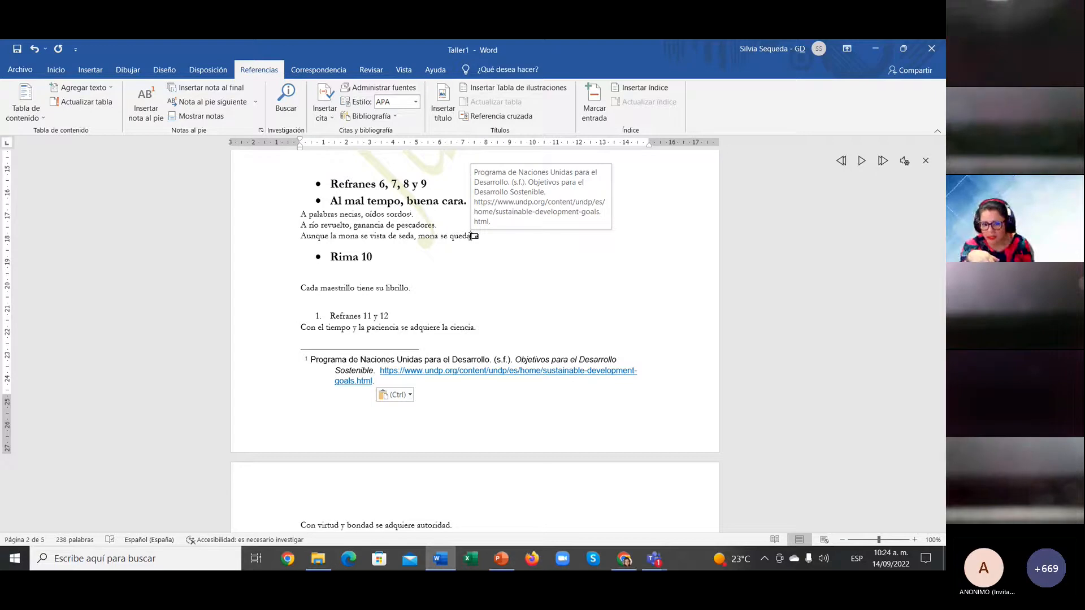
Step: Set the UNDP footnote citation text to 8 pt
click(310, 360)
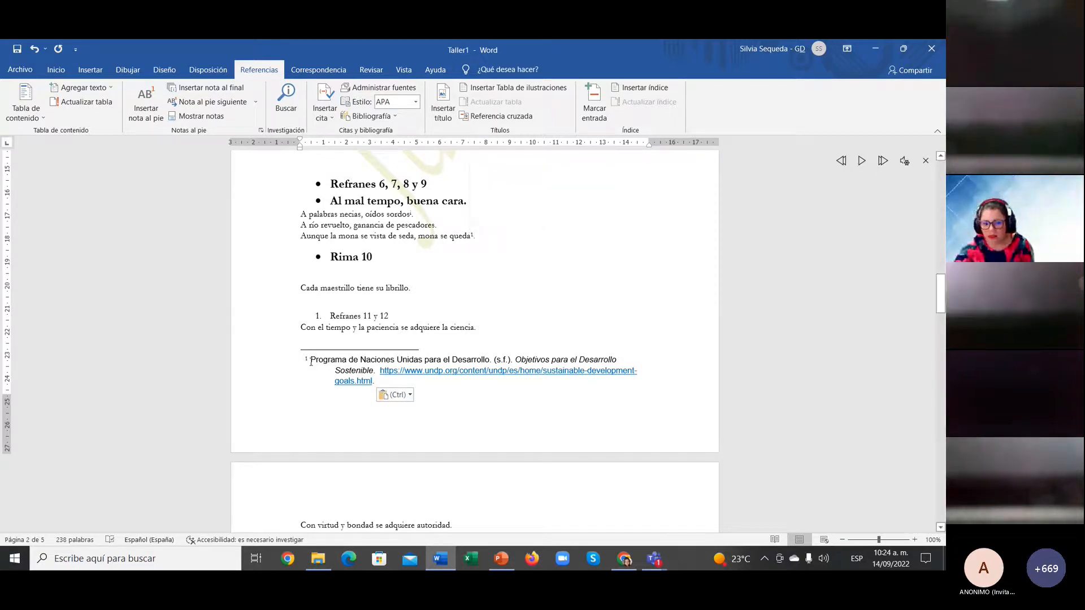
shift+click(393, 381)
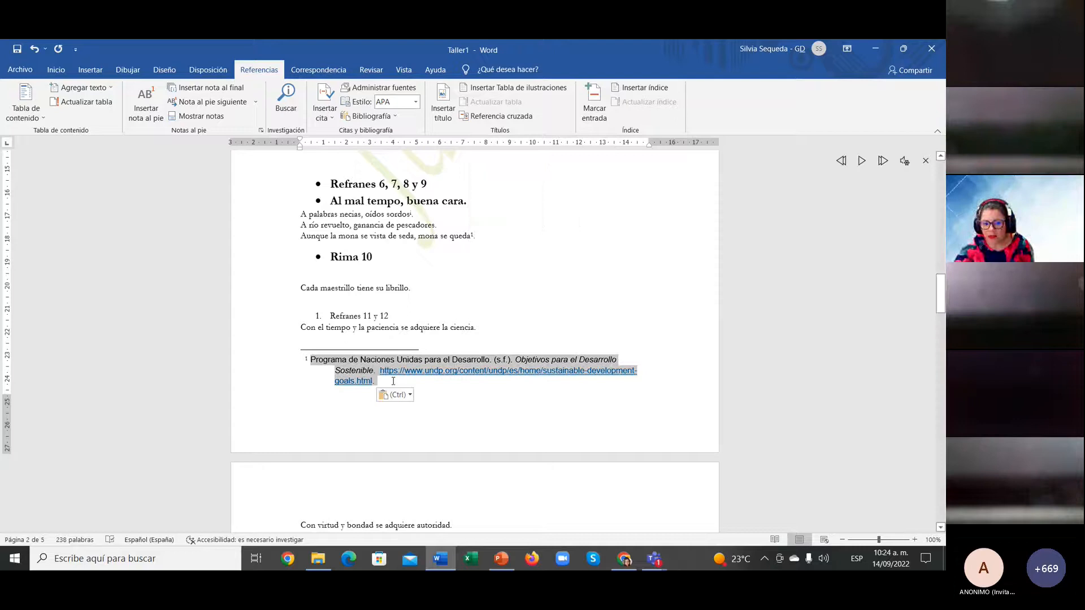
click(56, 70)
click(192, 93)
text(8)
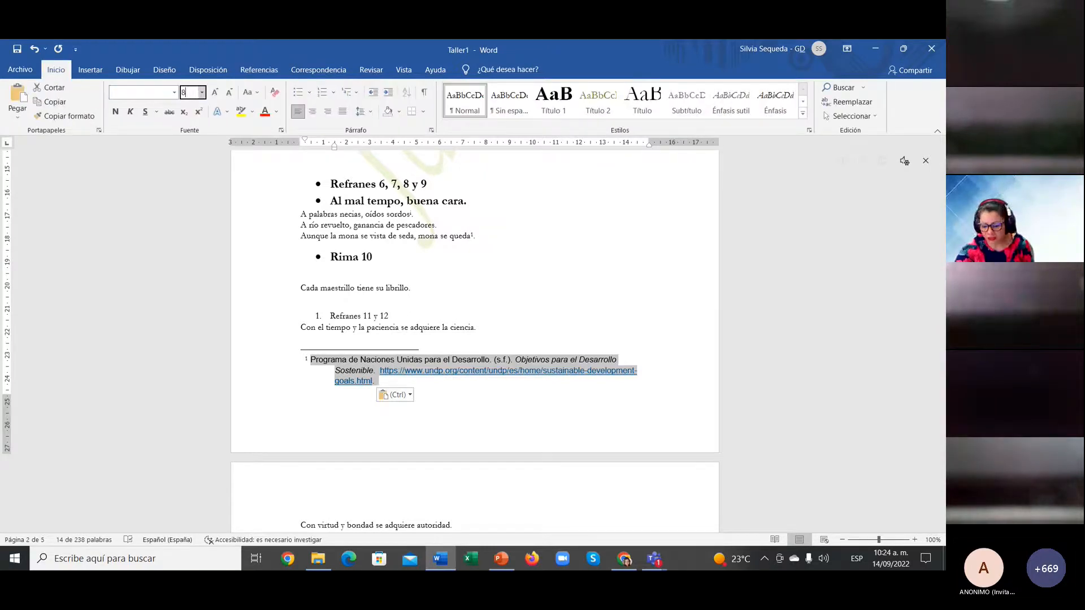
key(Return)
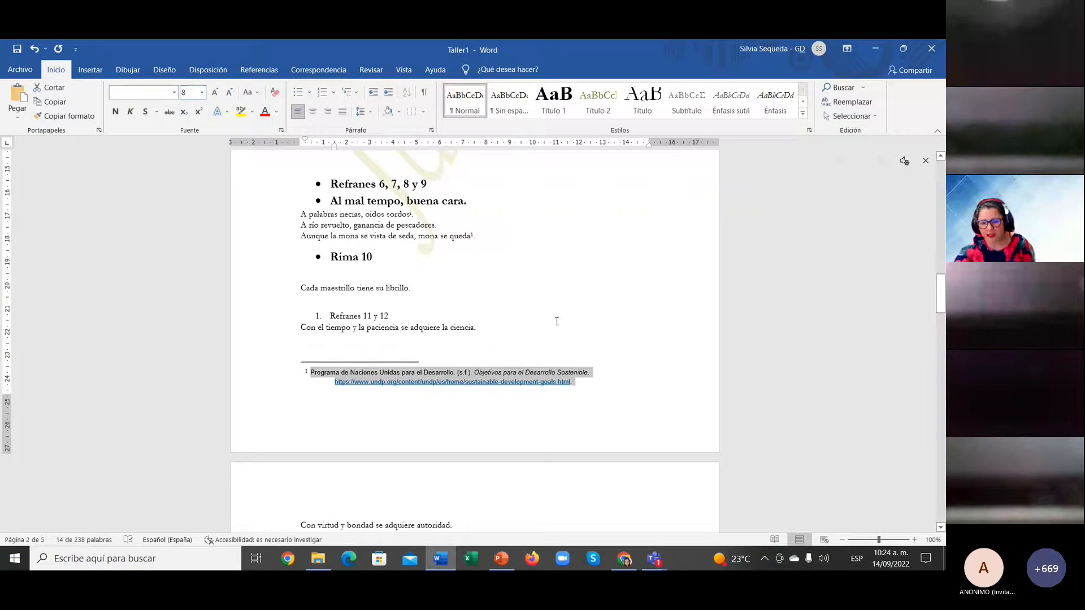
click(631, 398)
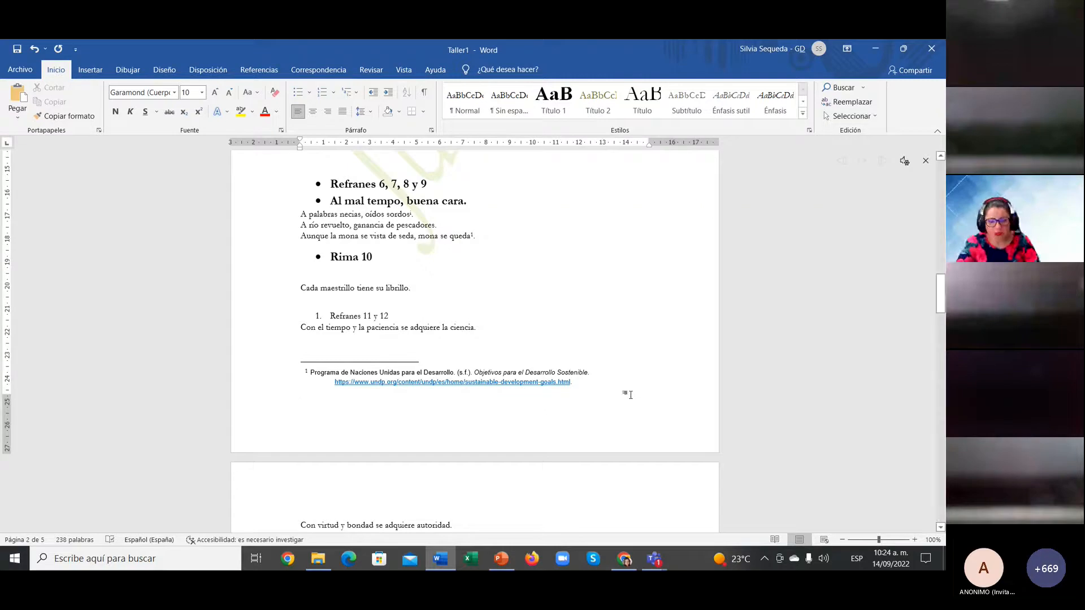
Step: Switch to PowerPoint and show slide 17, 'Crear una bibliografía, citas y referencias'
scroll(629, 394, up, 3)
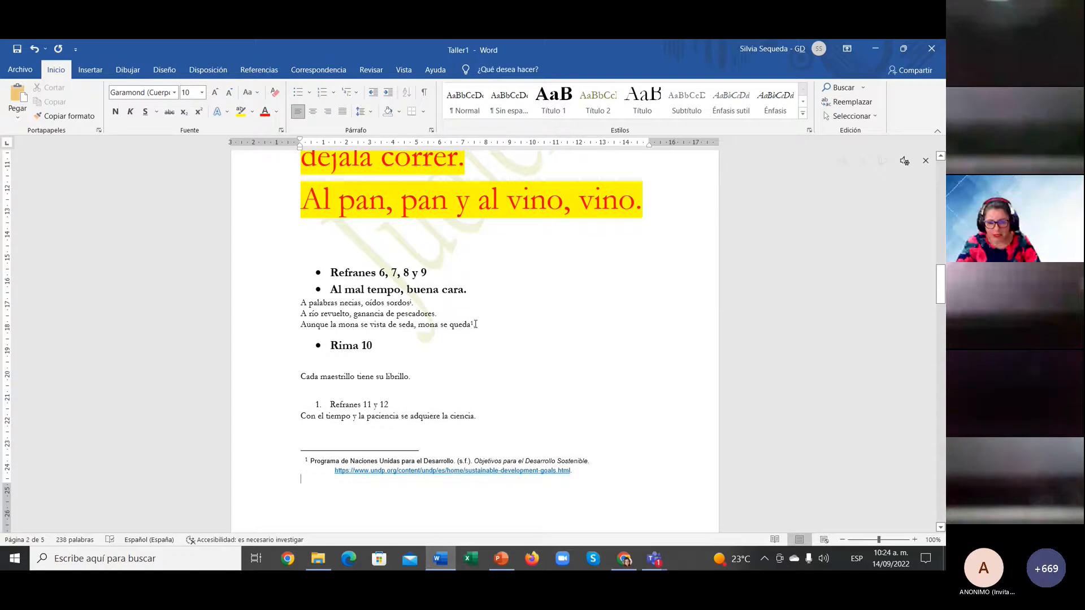
scroll(480, 407, down, 6)
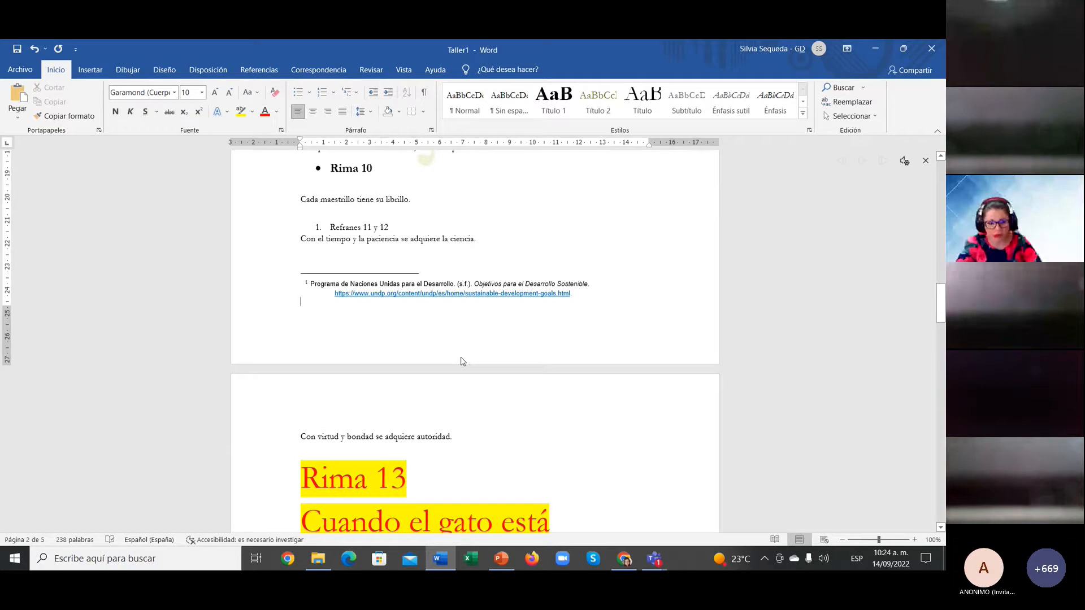
click(497, 562)
scroll(71, 367, down, 3)
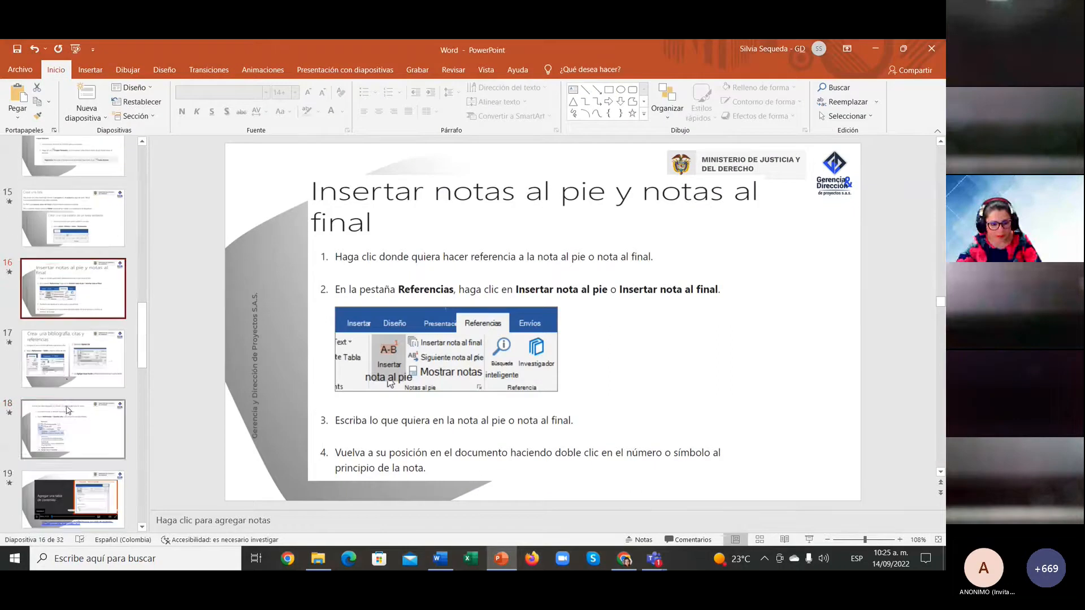
click(71, 368)
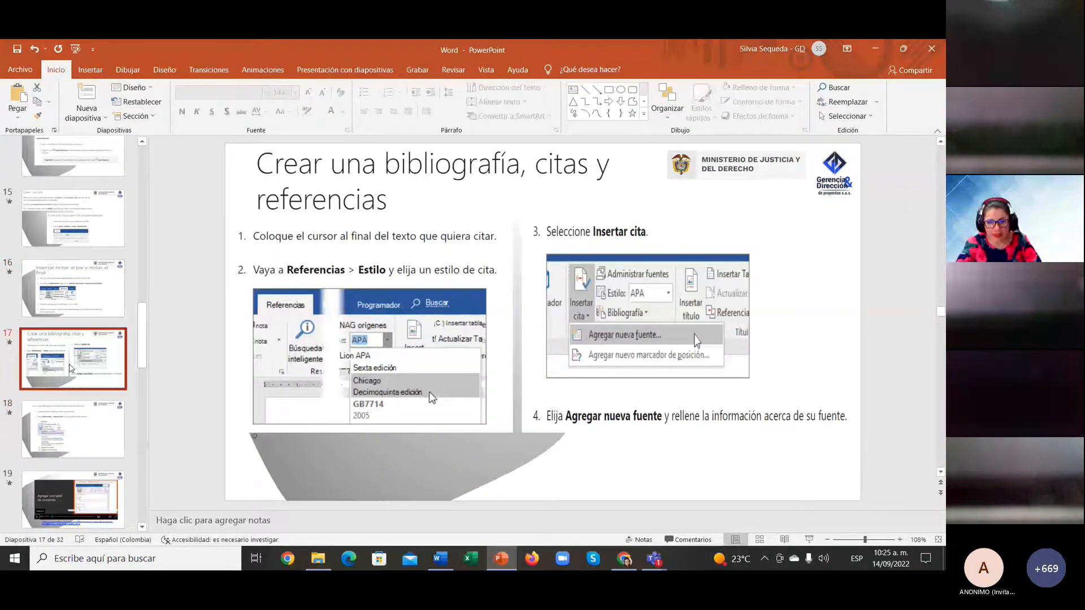
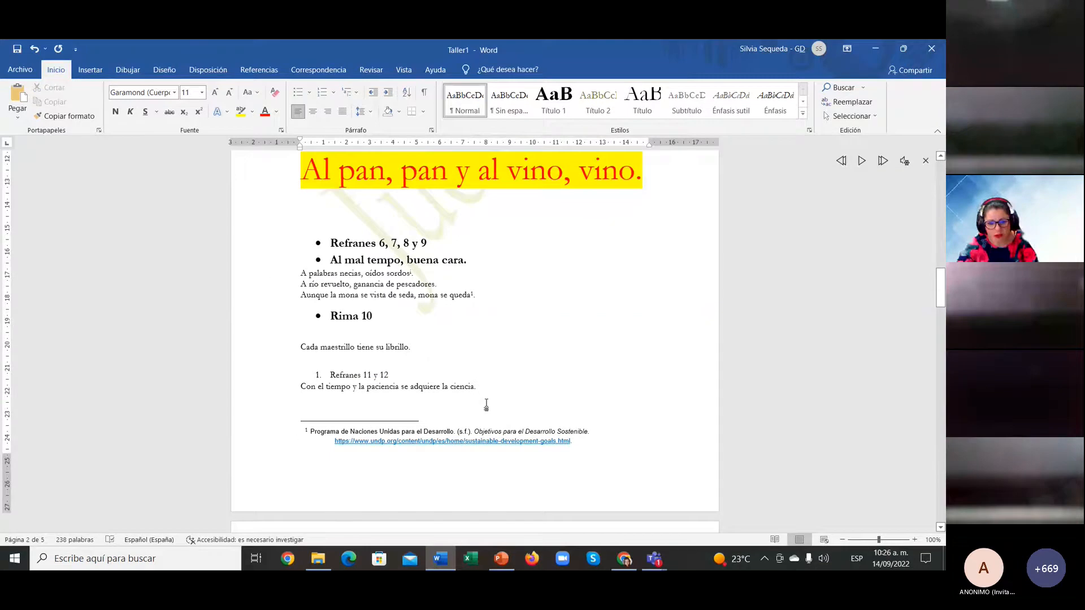
Step: Add a period after 'ciencia', then delete it so the proverb list ends unpunctuated
text(.)
key(BackSpace)
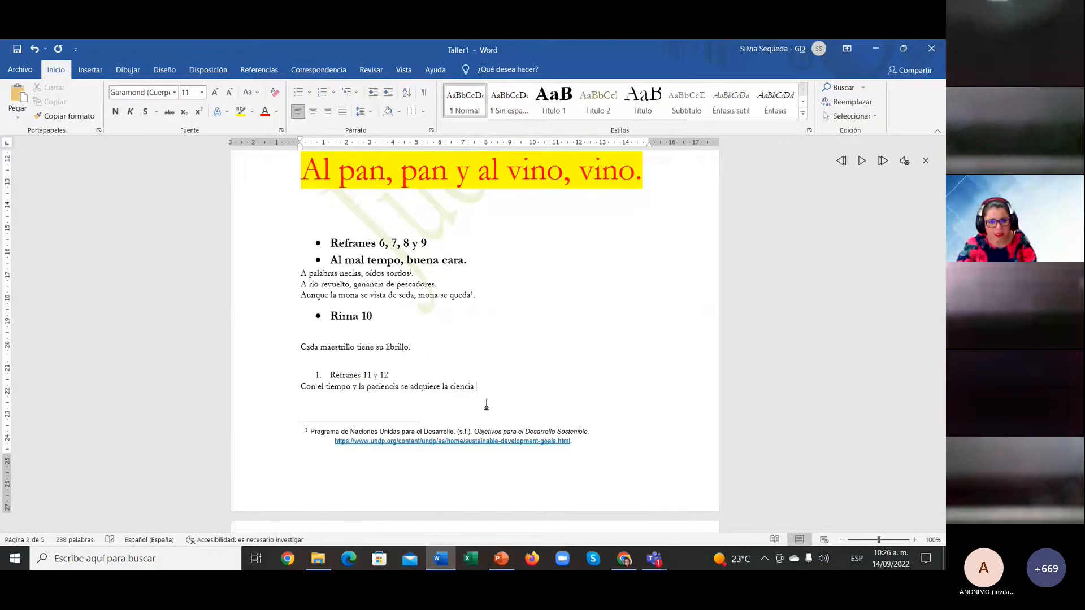
Step: Keep APA as the citation style under Referencias and show the Insertar cita sources list
click(258, 70)
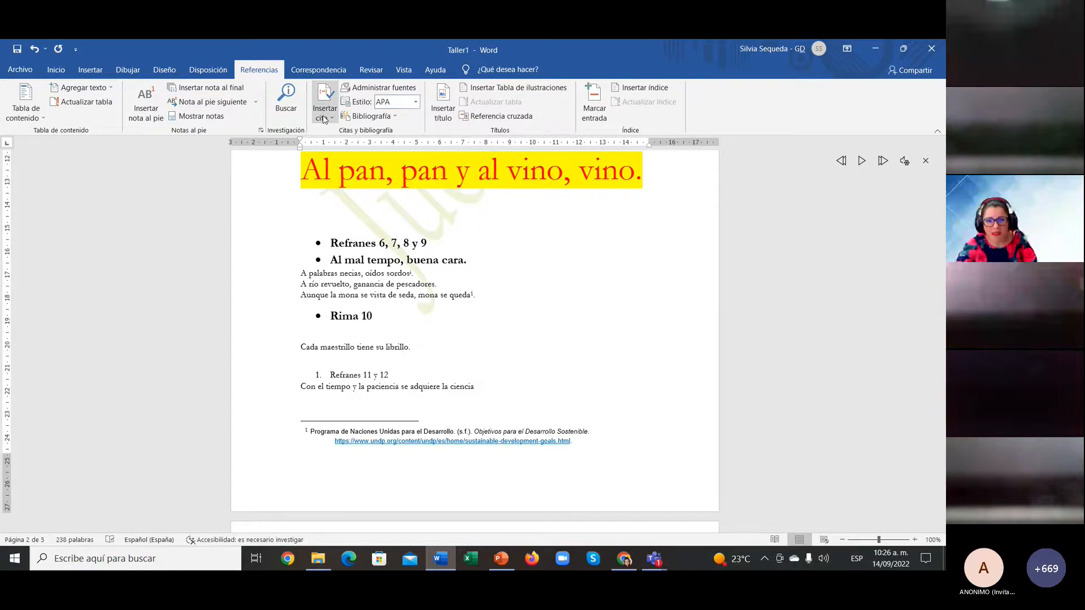
click(416, 103)
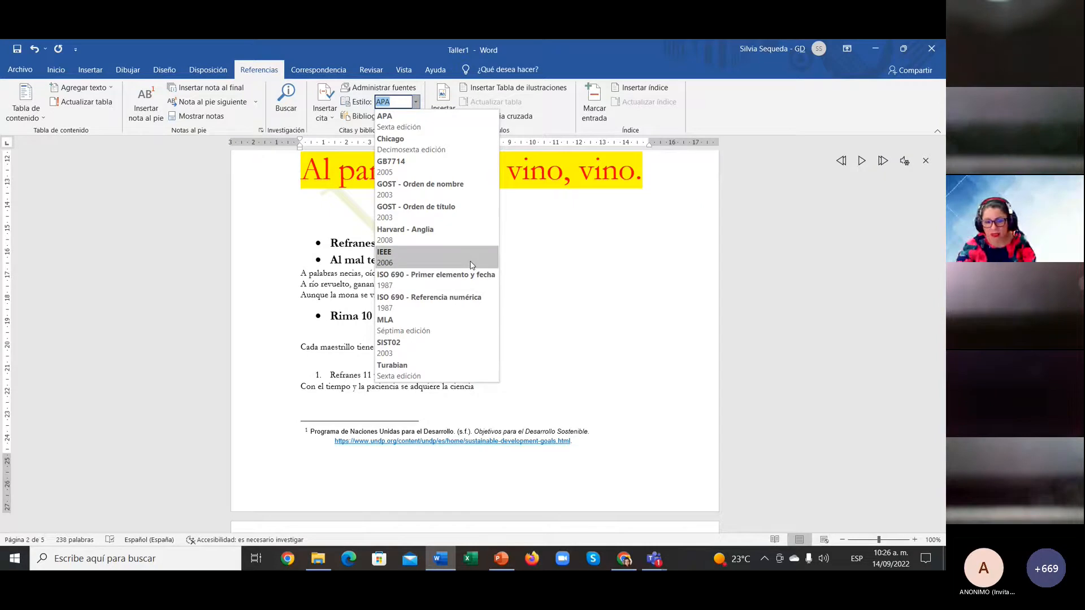
click(441, 123)
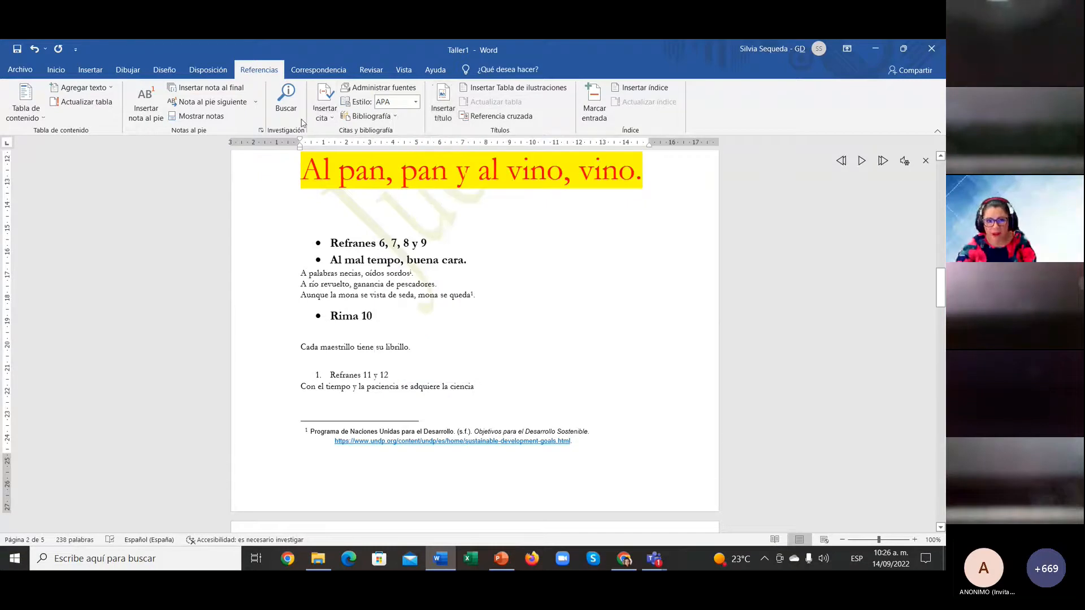
click(320, 97)
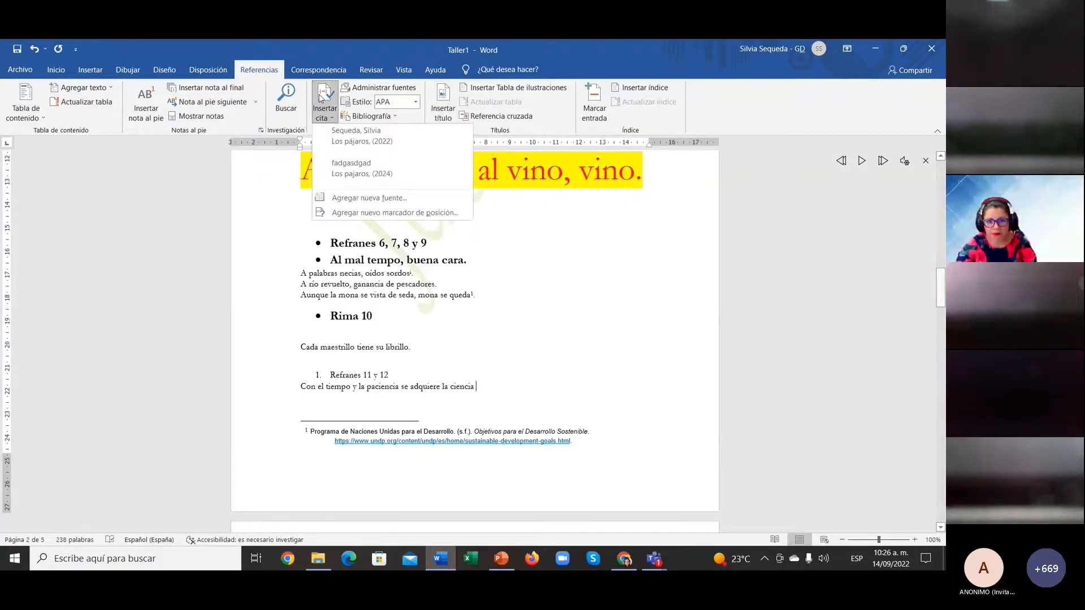
Step: Start a new Libro citation source and enter the author's name
click(378, 198)
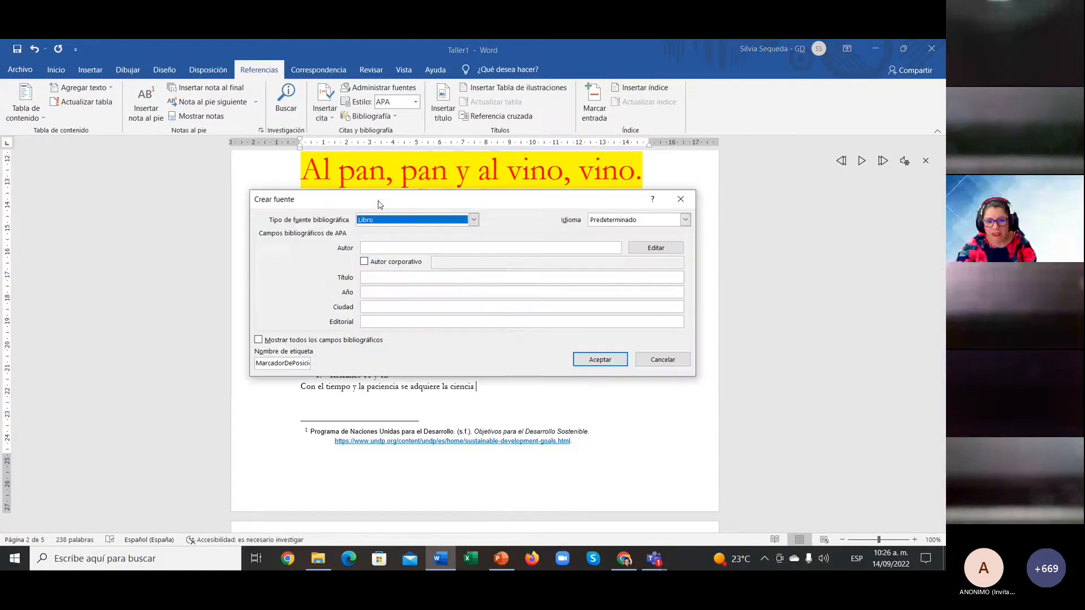
click(474, 220)
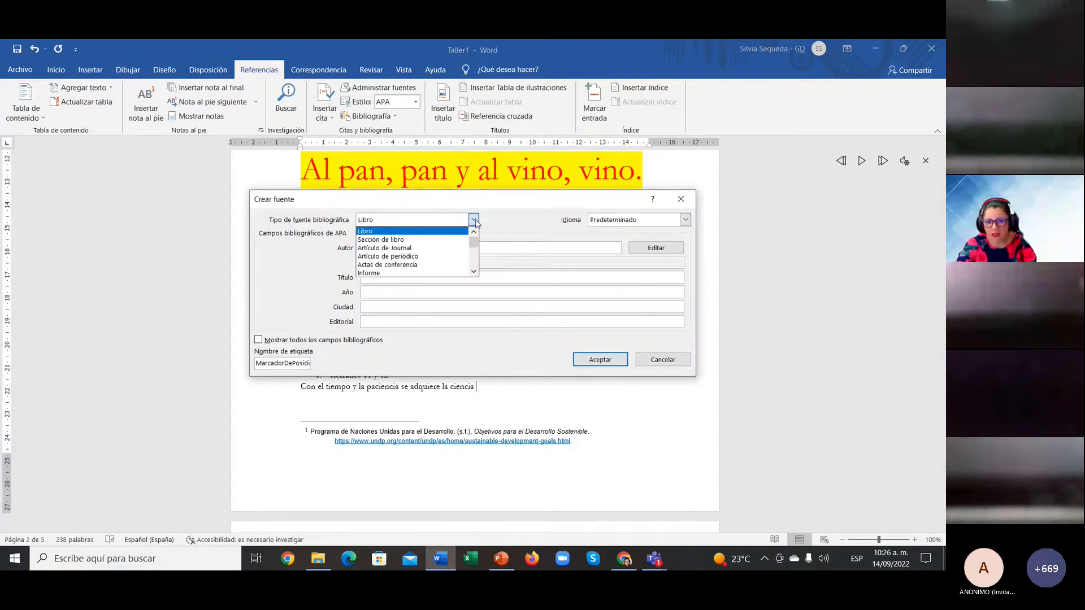
click(474, 220)
click(466, 246)
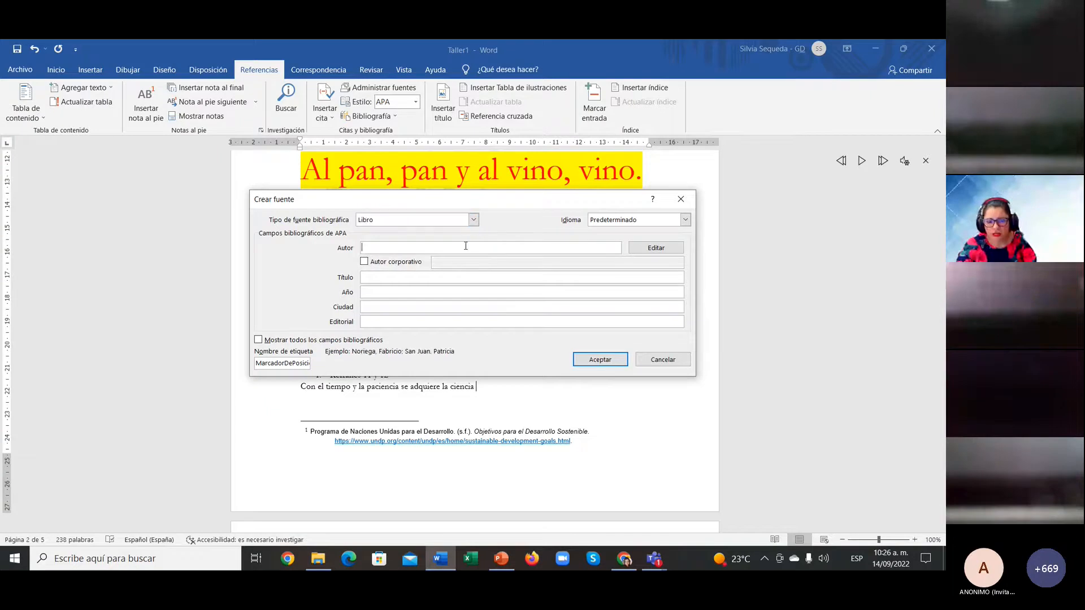
text(sIL)
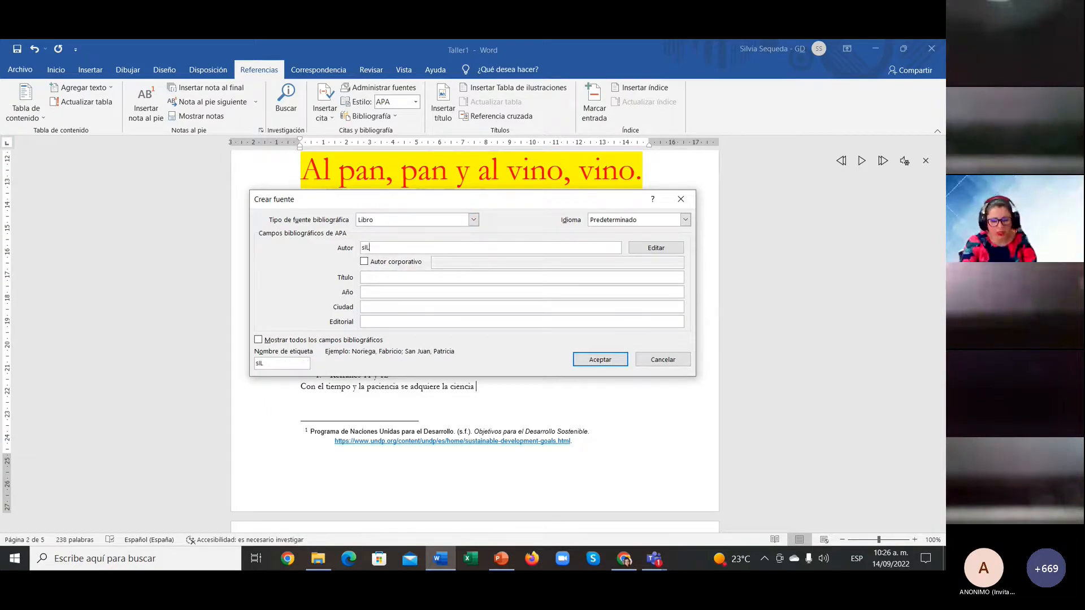
text(VIA)
key(BackSpace)
key(BackSpace)
key(BackSpace)
key(BackSpace)
key(BackSpace)
key(BackSpace)
key(BackSpace)
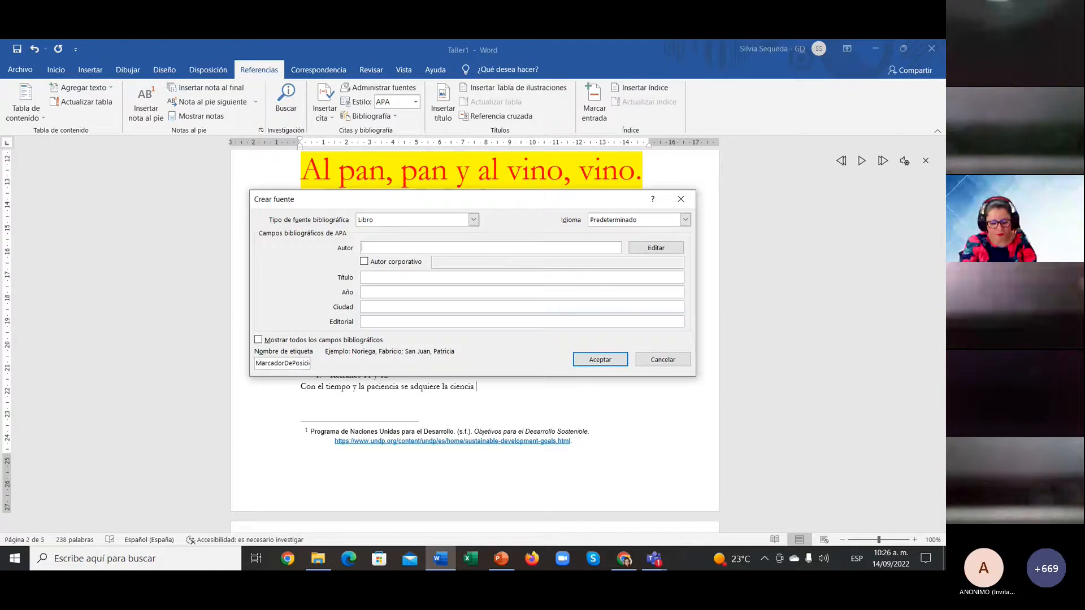
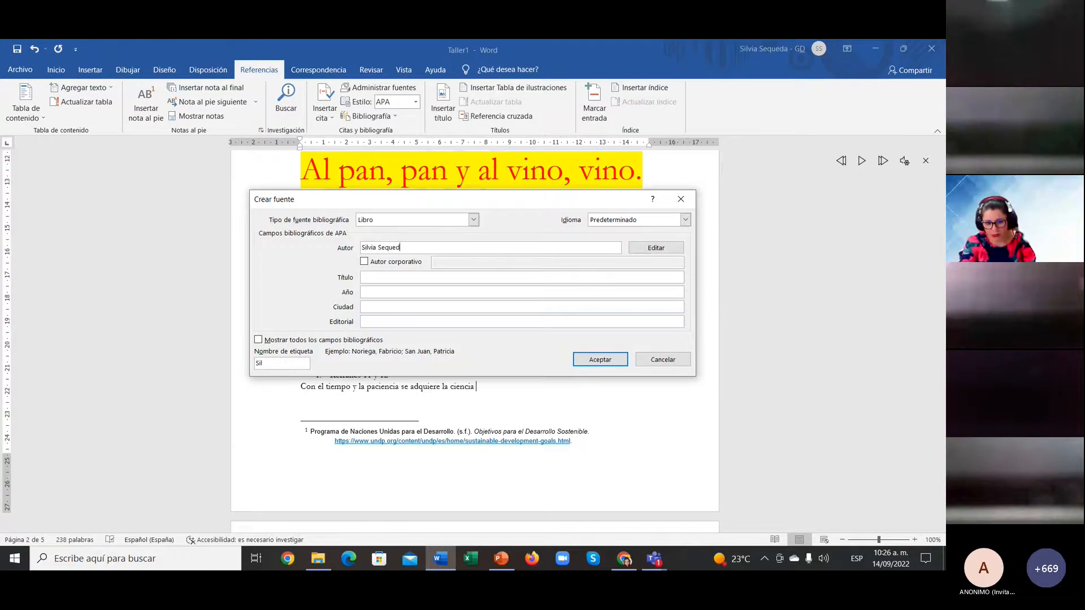
Step: Enter title 'Las nuevas tecnologías', year 2021, Bucaramanga, Eco Editorial, and insert the citation
click(425, 277)
text(Las nueva)
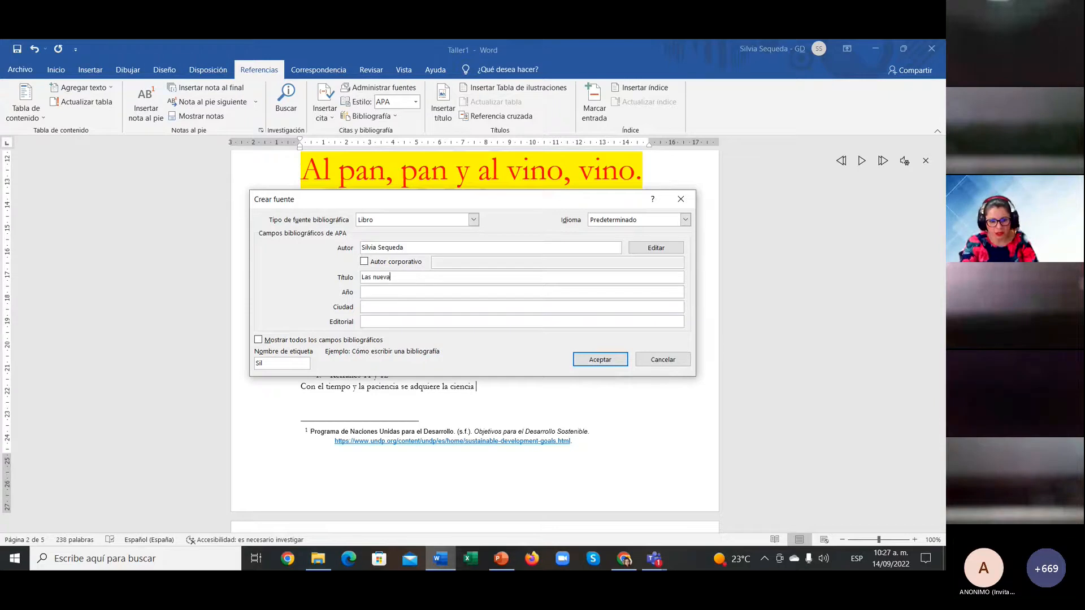
text(s tecnologías)
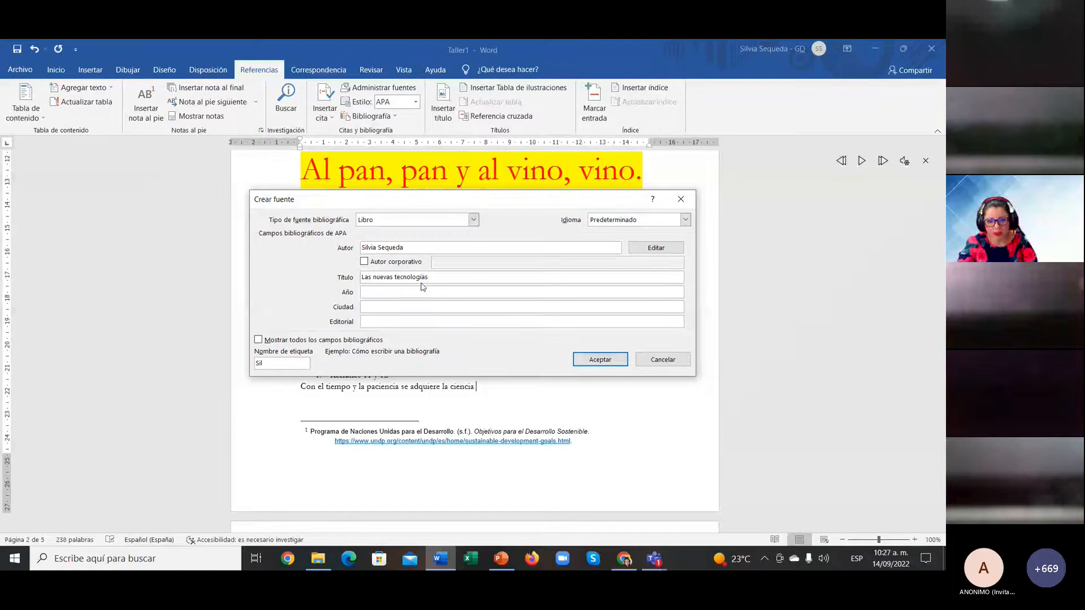
click(420, 292)
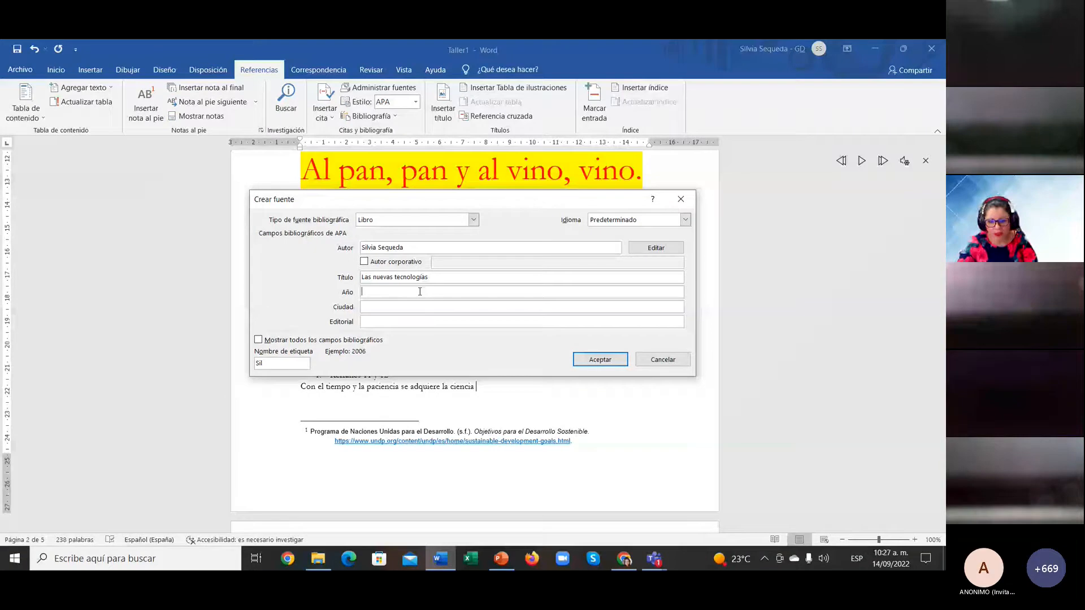
text(2021)
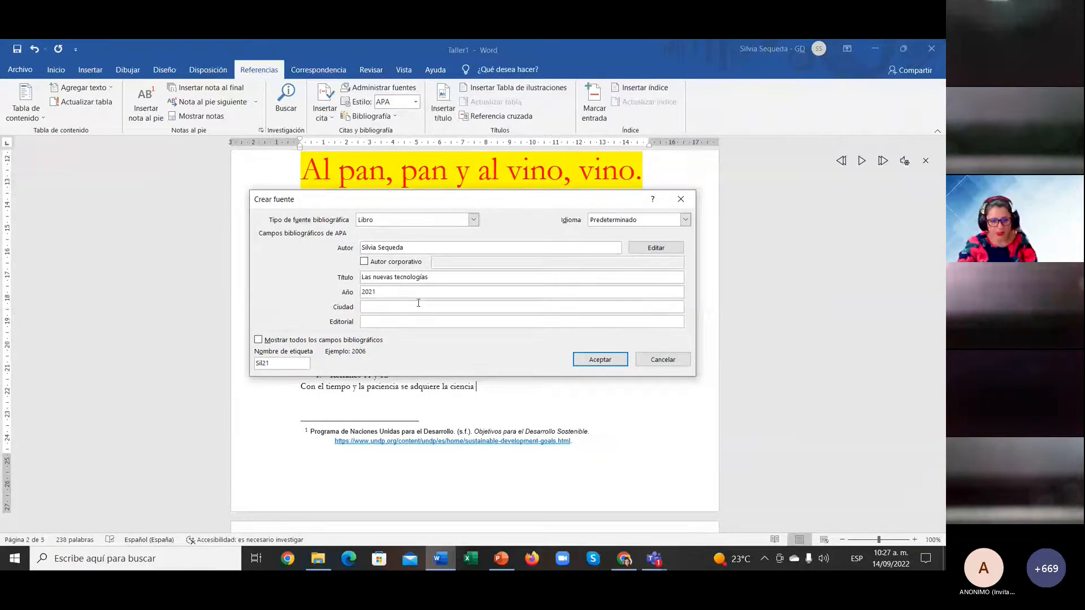
click(418, 305)
text(Bucaramang)
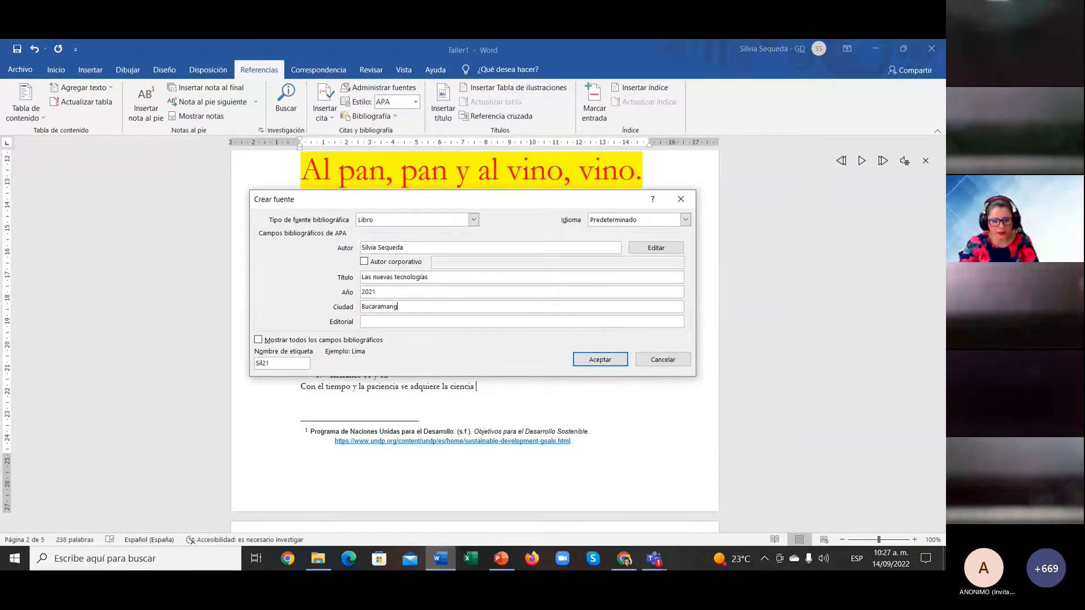
text(a)
click(419, 323)
text(Eco)
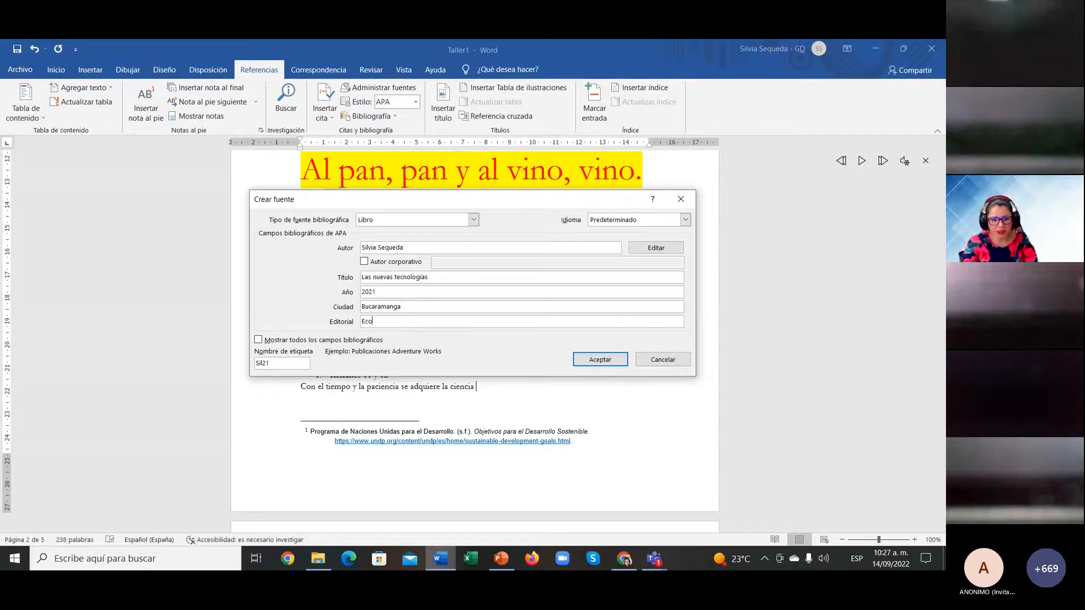
text( Editori)
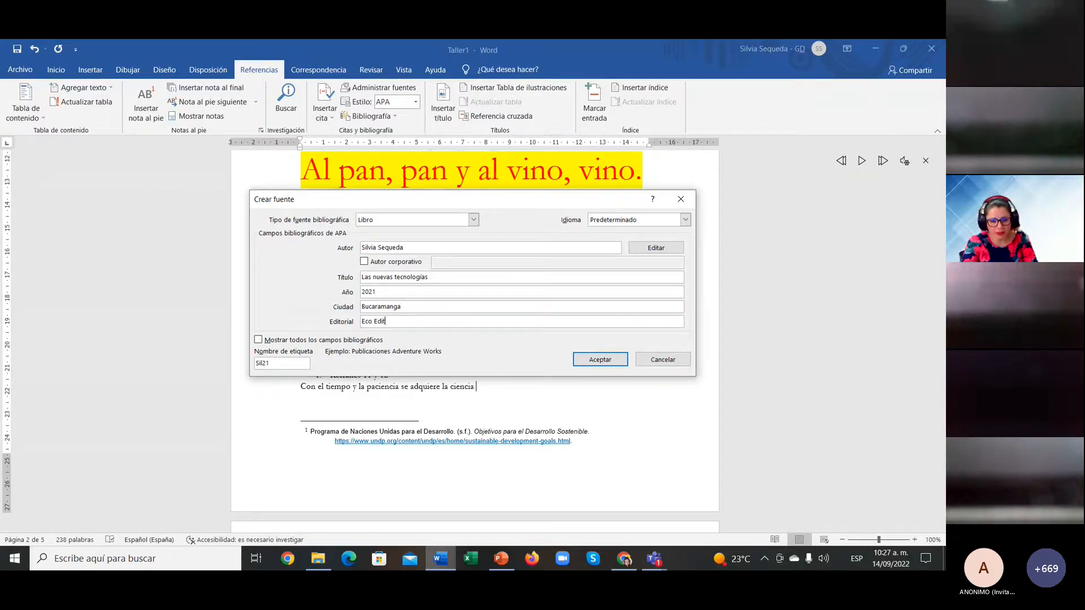
key(BackSpace)
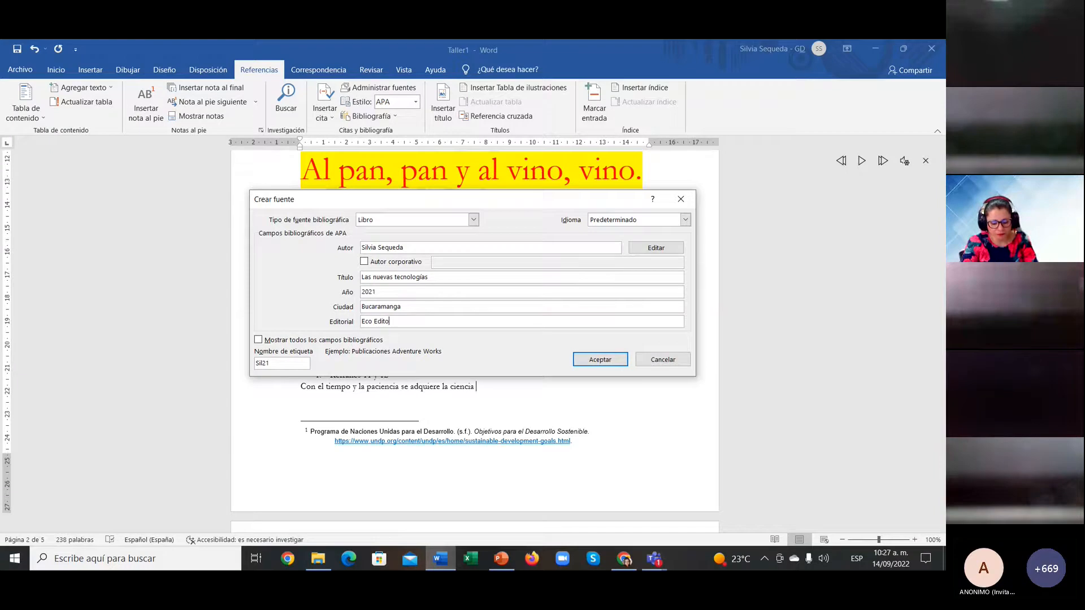
text(rial)
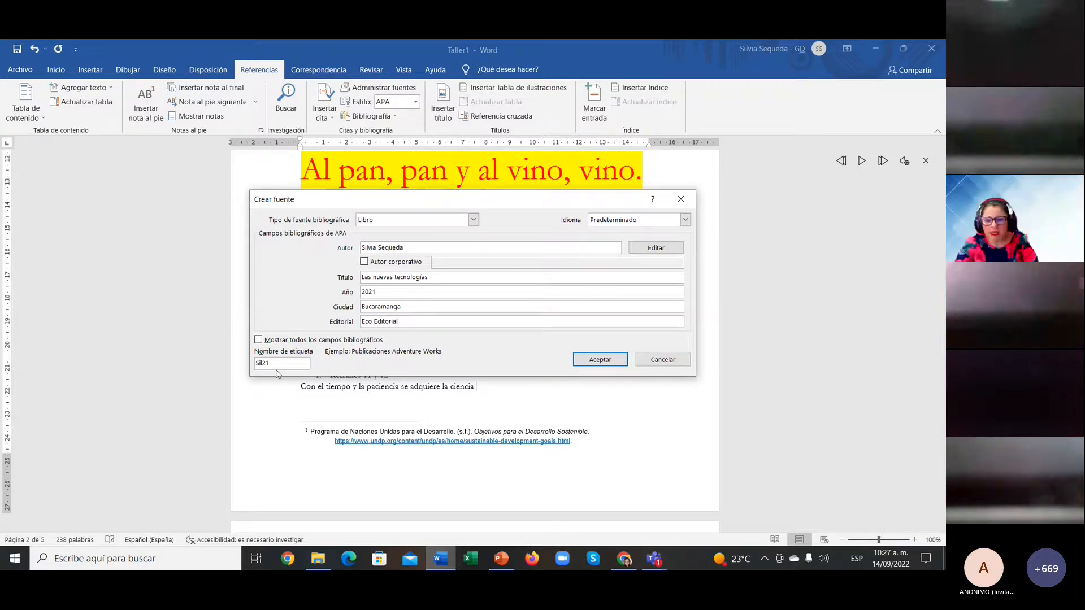
click(591, 366)
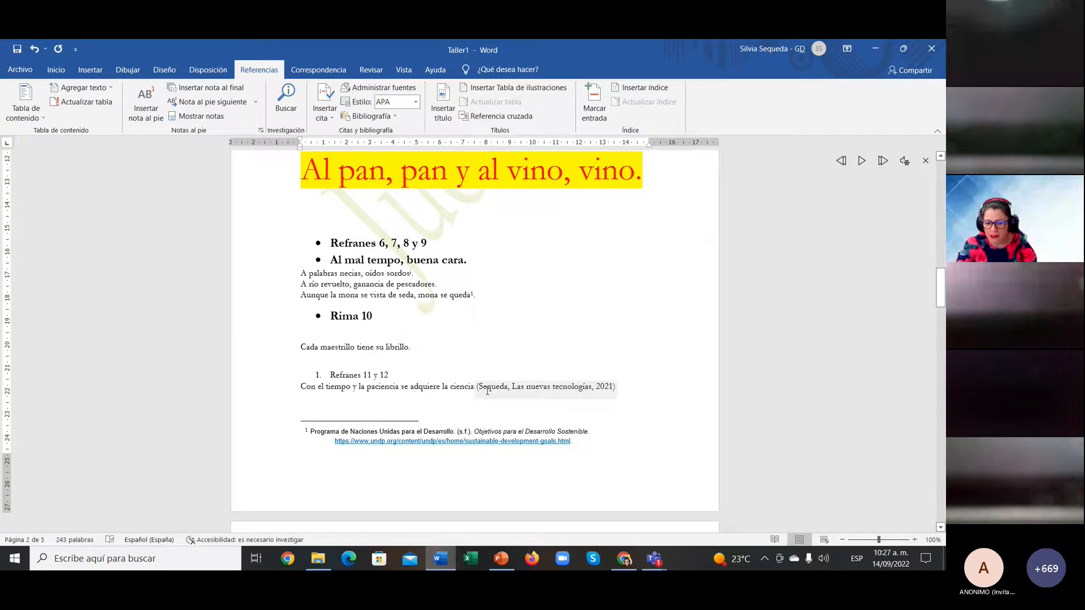
Step: Scroll down through the document to the empty final page, Página 5 de 5
scroll(487, 390, down, 3)
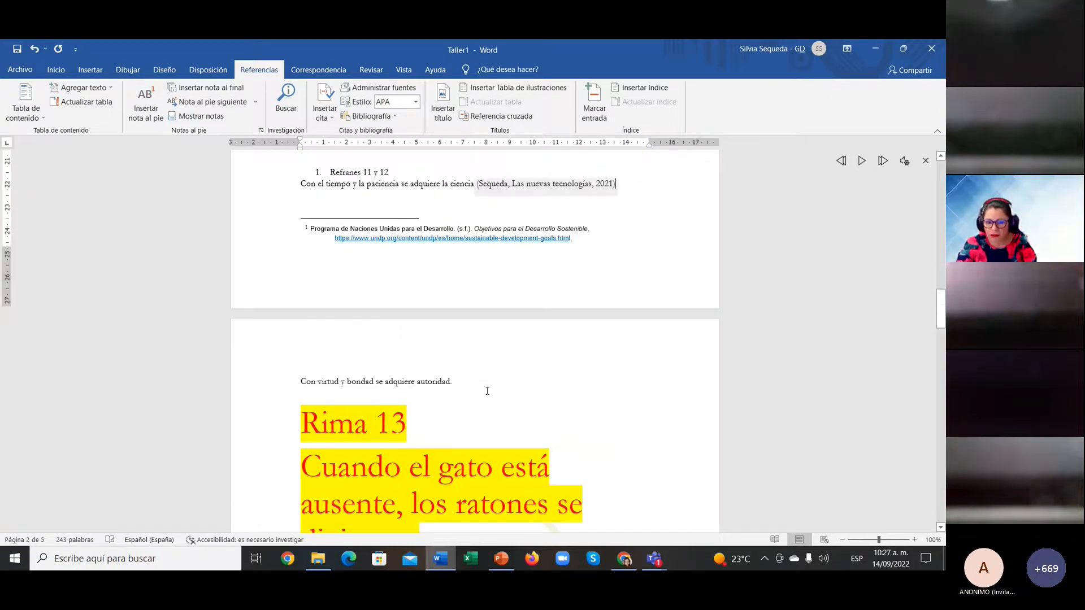
scroll(487, 390, down, 3)
scroll(487, 391, down, 9)
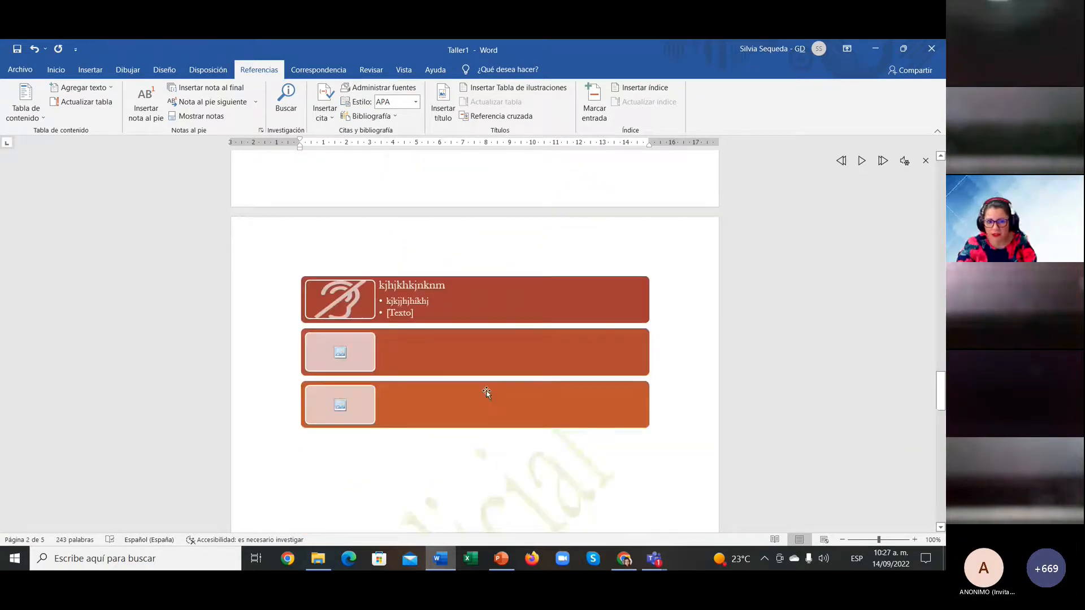
scroll(487, 391, down, 15)
scroll(487, 392, down, 3)
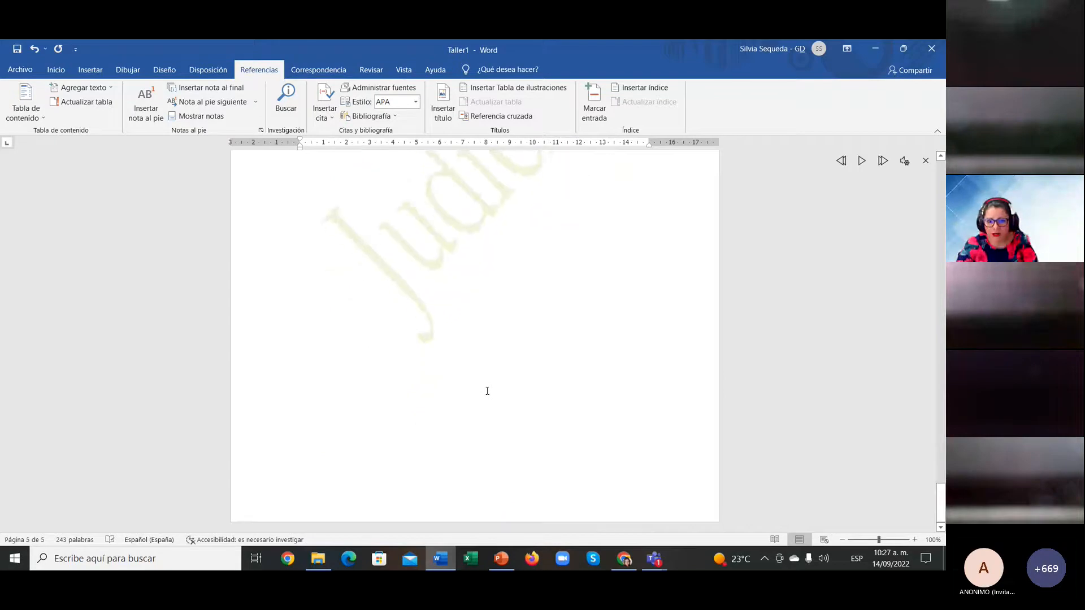
scroll(488, 390, up, 5)
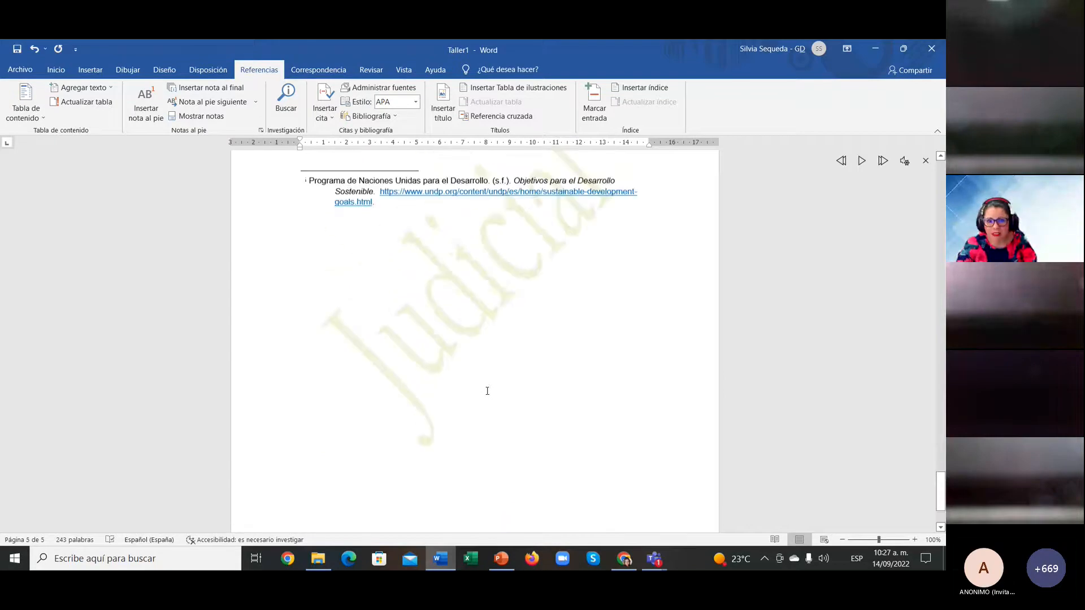
scroll(487, 387, down, 5)
scroll(470, 301, up, 2)
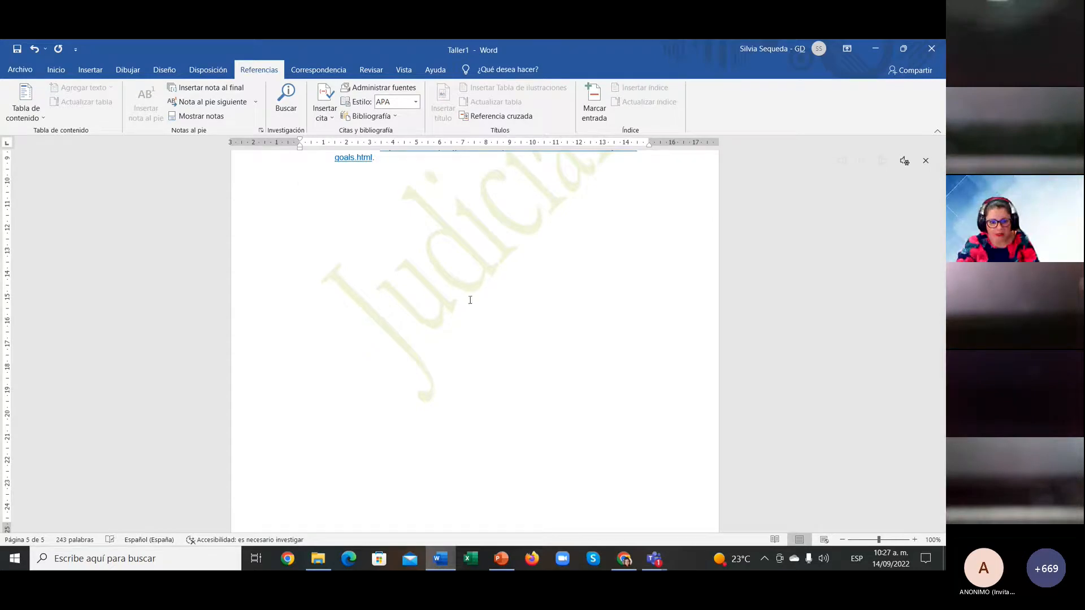
scroll(469, 300, down, 3)
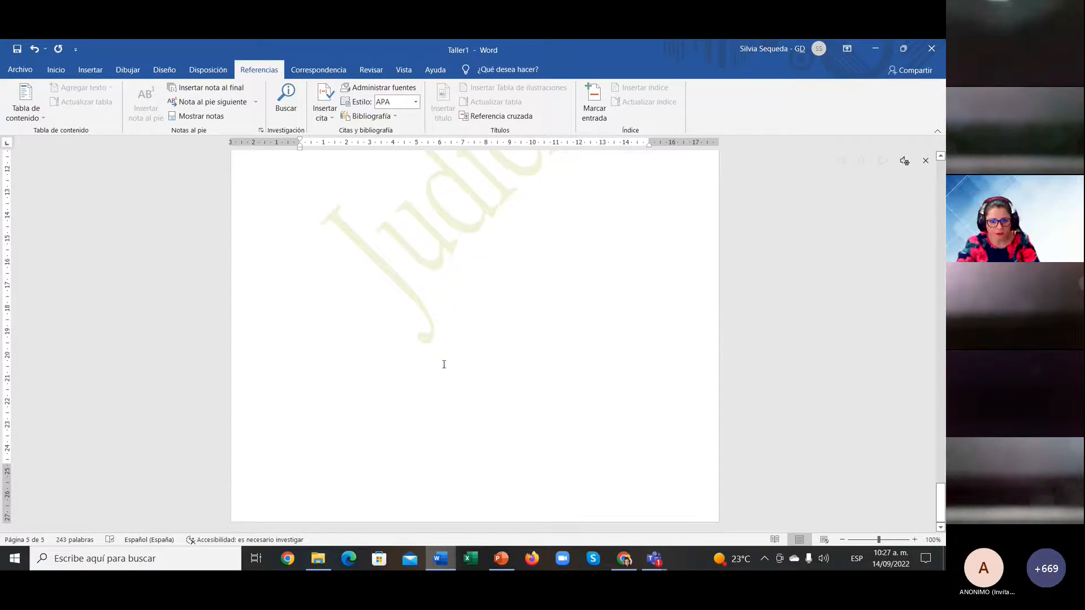
Step: Type a 'Bibliografía' heading and insert the automatic list of three APA references below it
text(Bi)
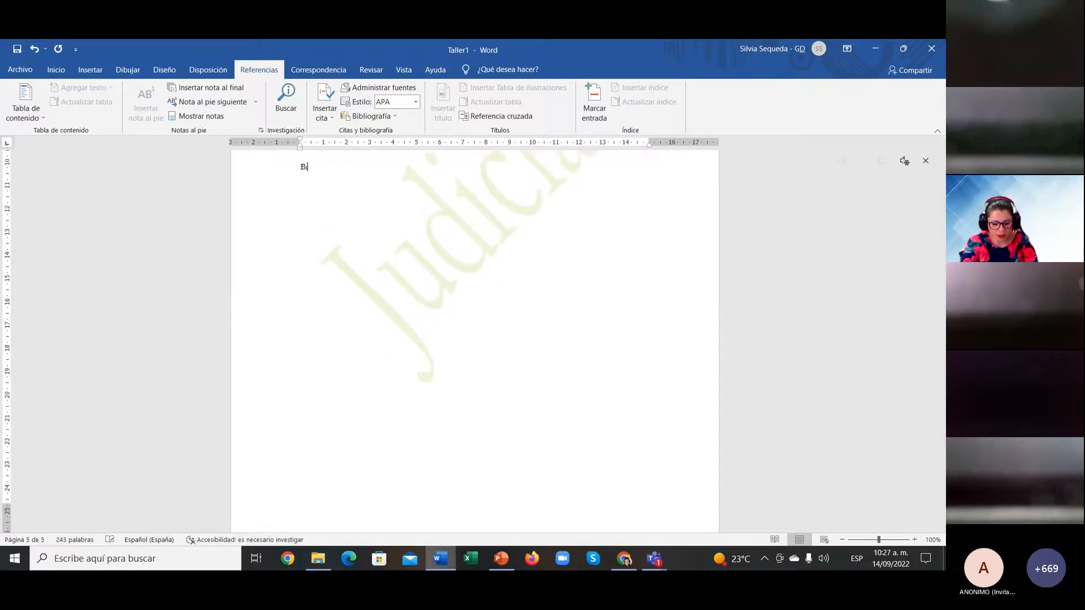
text(bliogra)
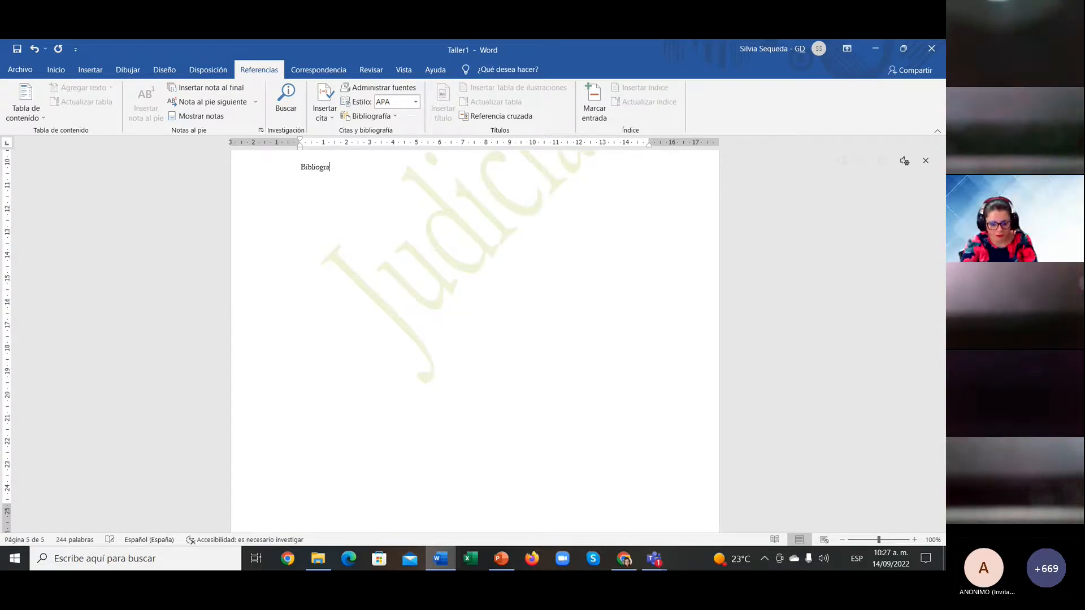
text(fía)
key(Return)
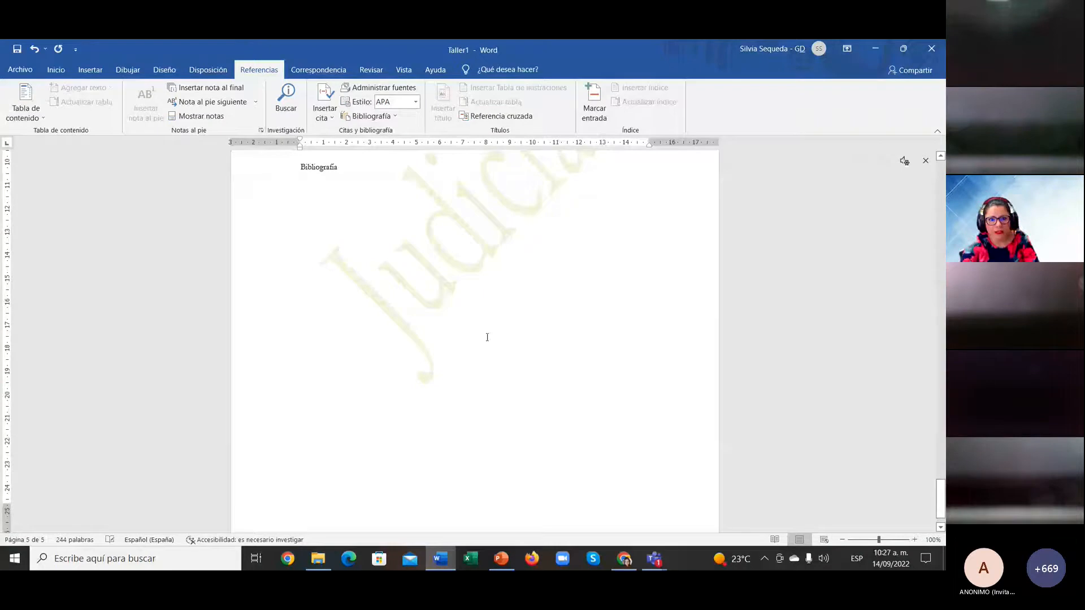
click(389, 117)
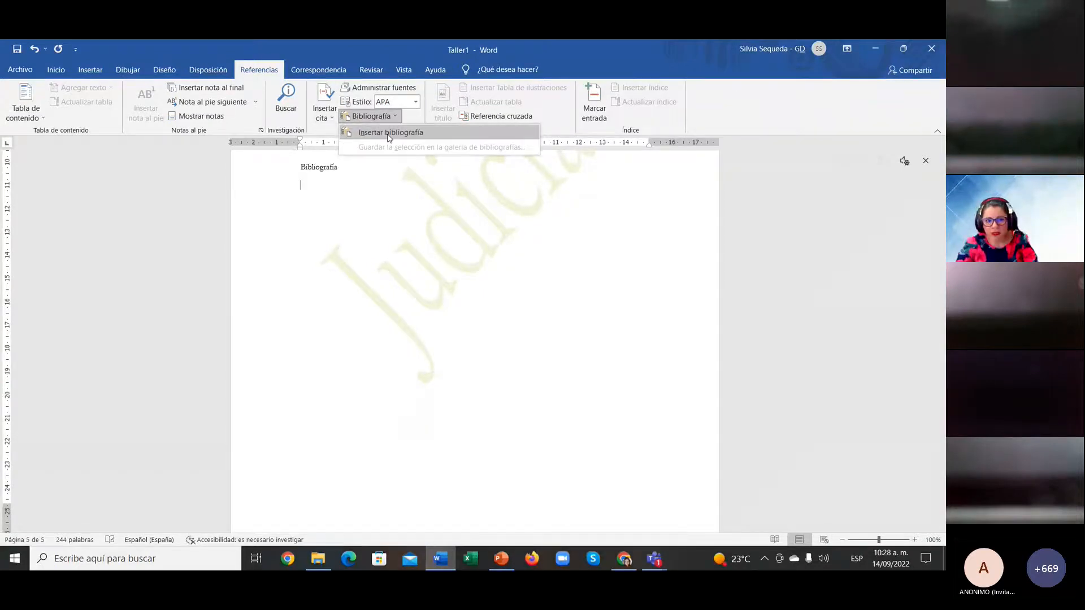
click(389, 133)
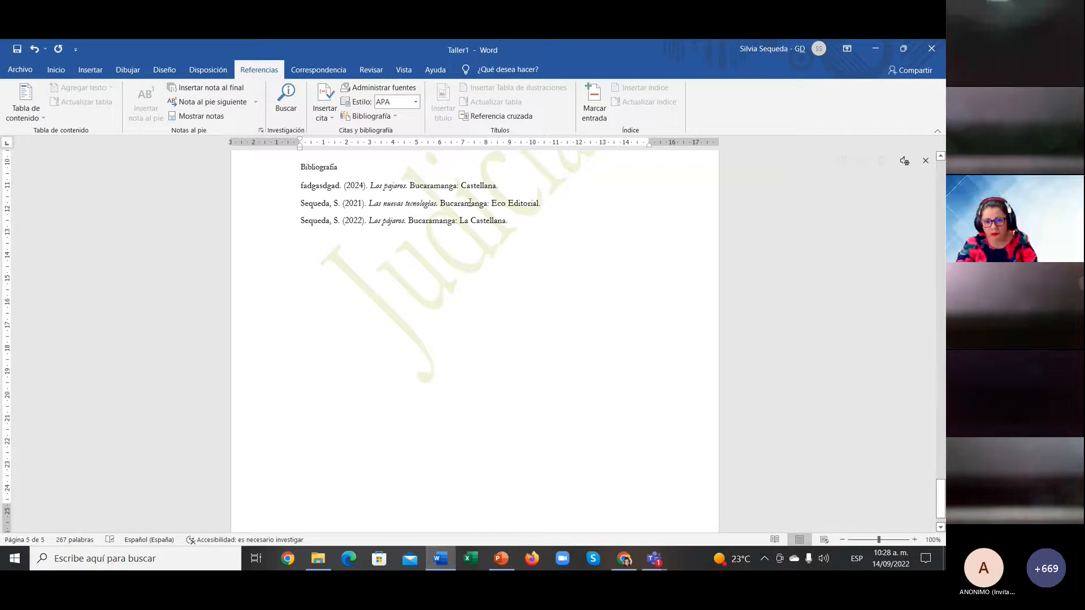
drag(302, 204, 563, 203)
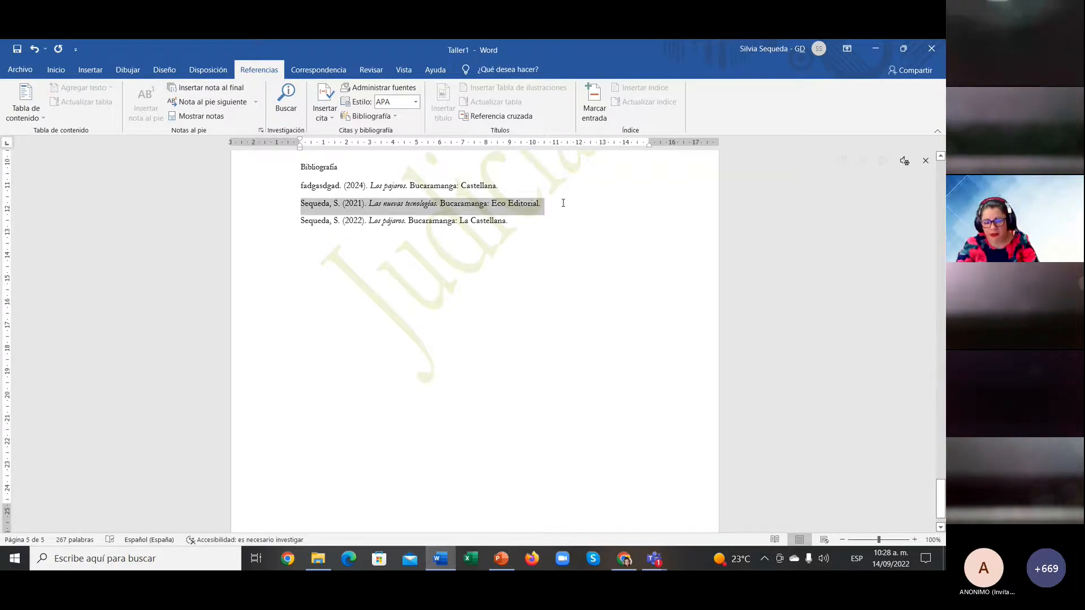
click(336, 185)
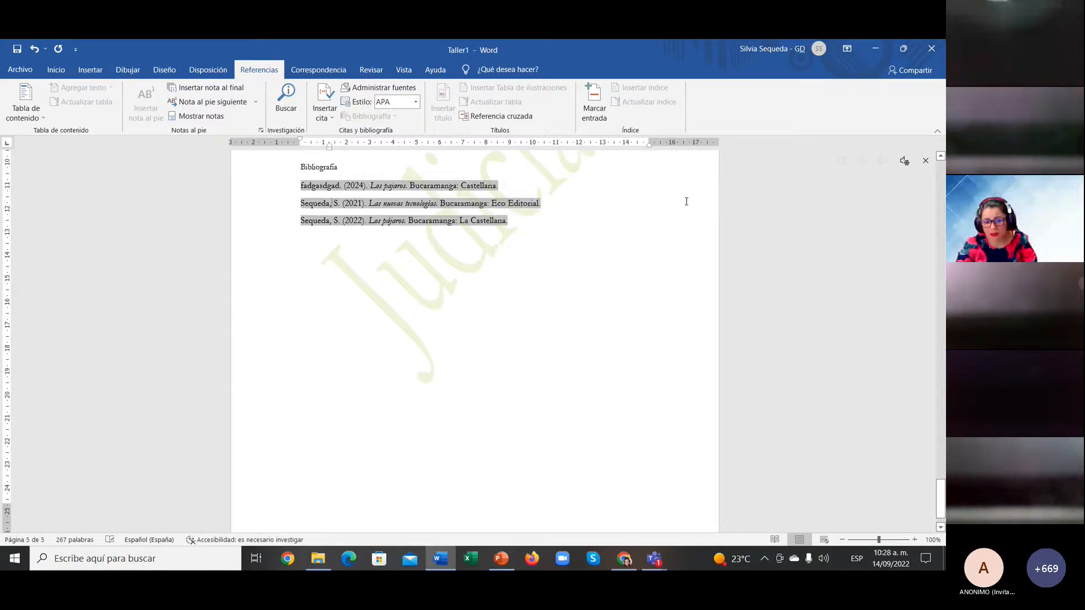
click(600, 220)
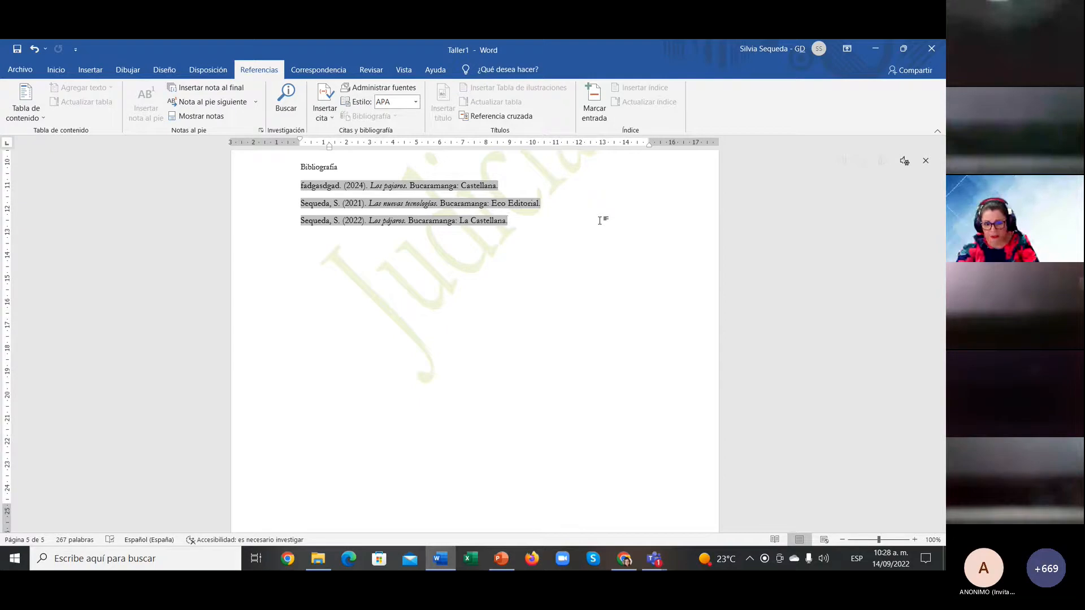
Step: Review PowerPoint slide 17 on bibliographies, then bring the Teams meeting window to the front
click(509, 563)
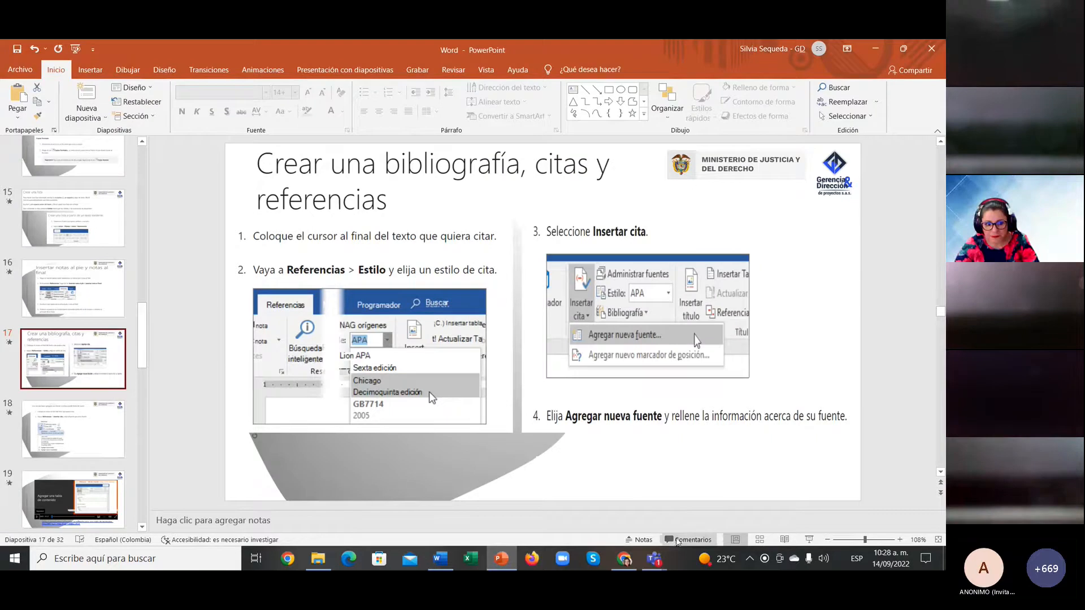
mouse_move(655, 559)
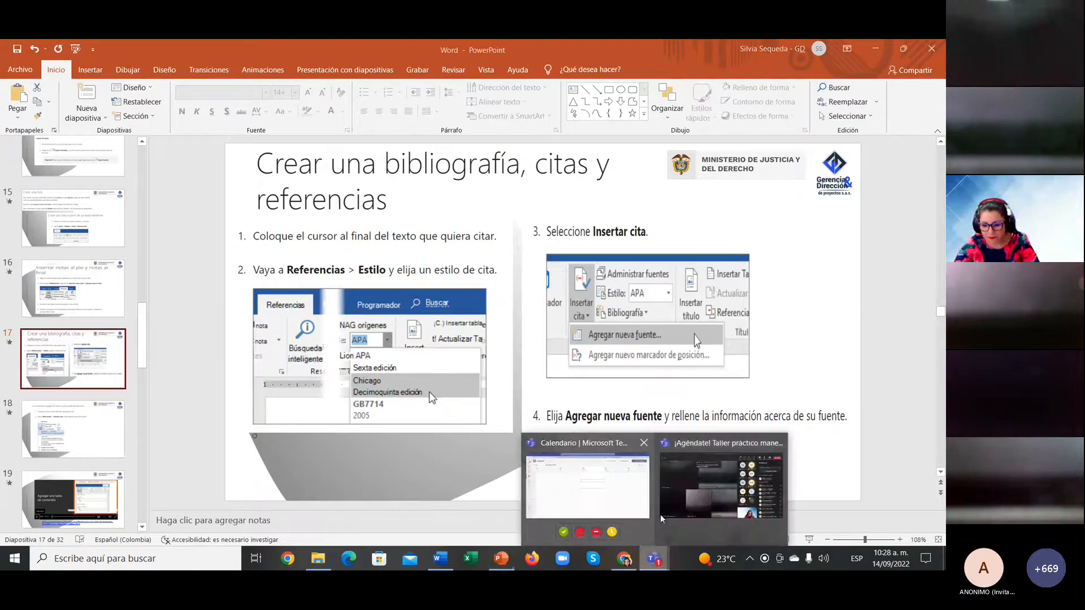
click(695, 496)
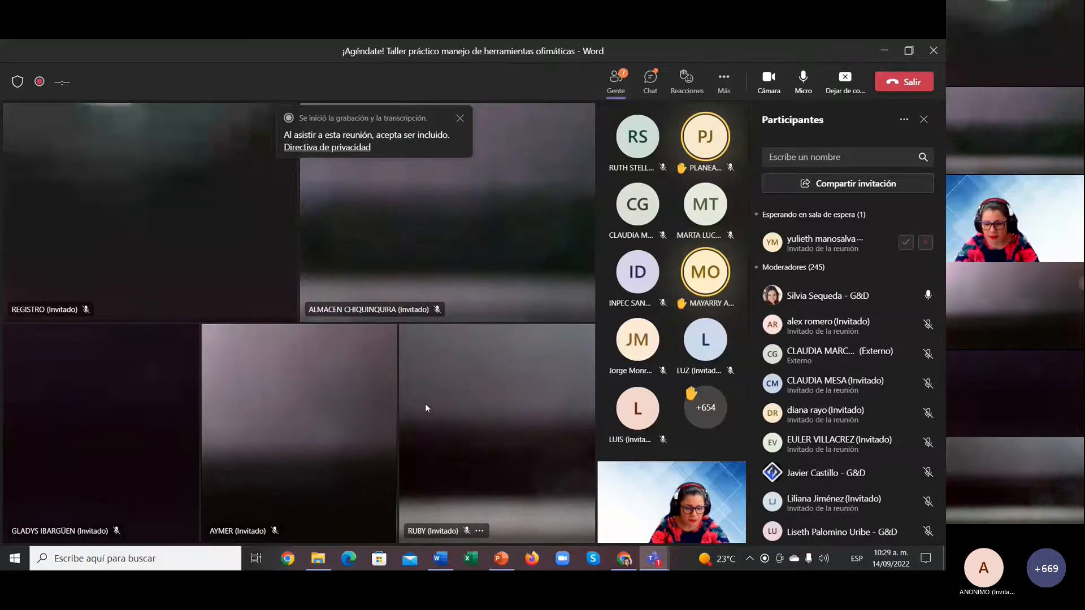
Step: Admit the waiting attendee, then everyone in the lobby, then the last remaining person
click(907, 242)
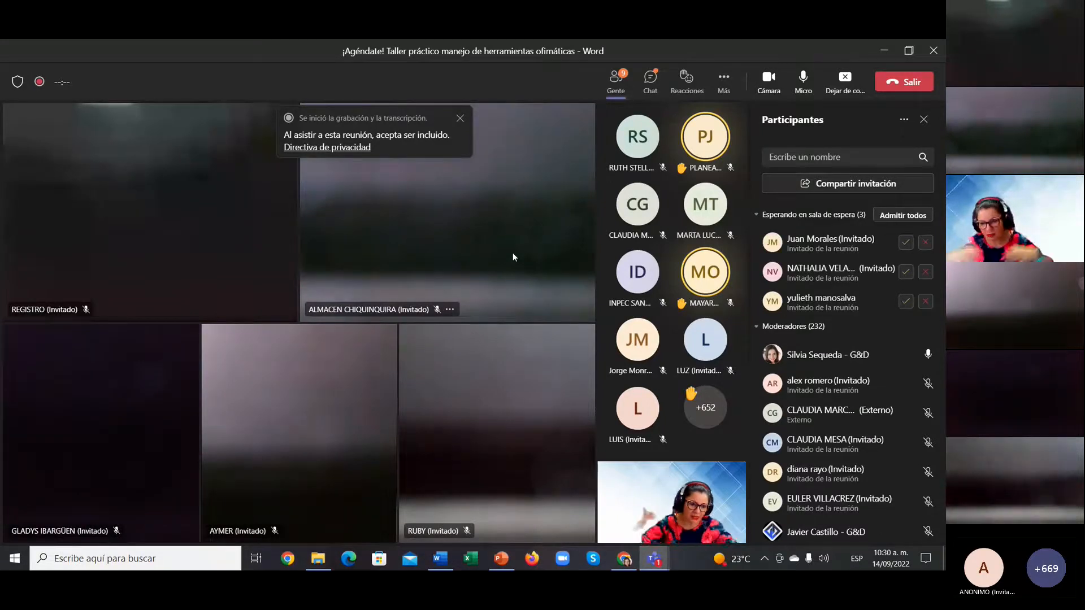
click(899, 216)
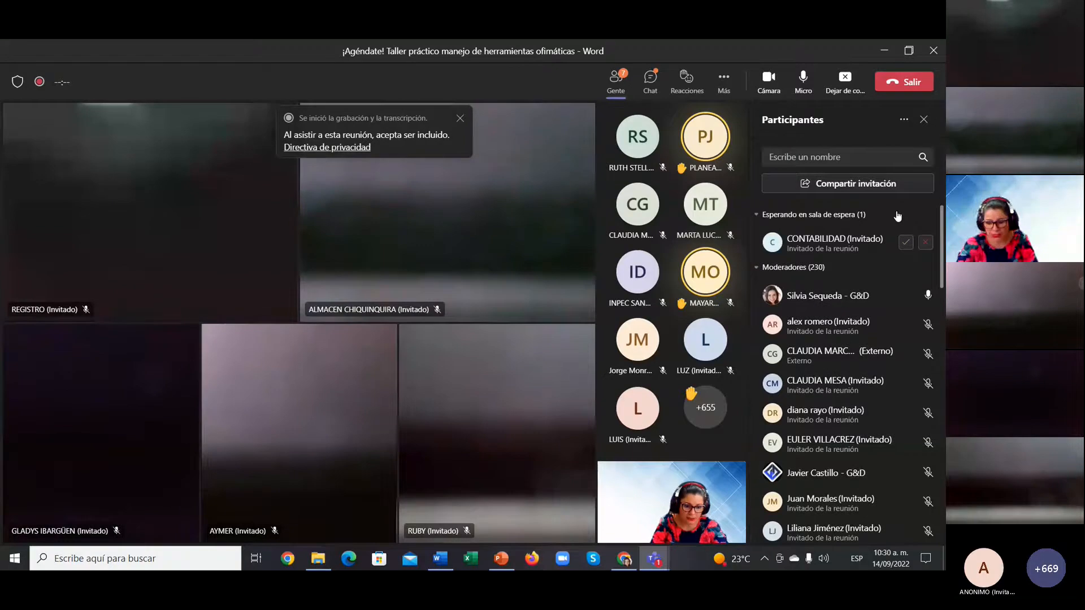
click(906, 243)
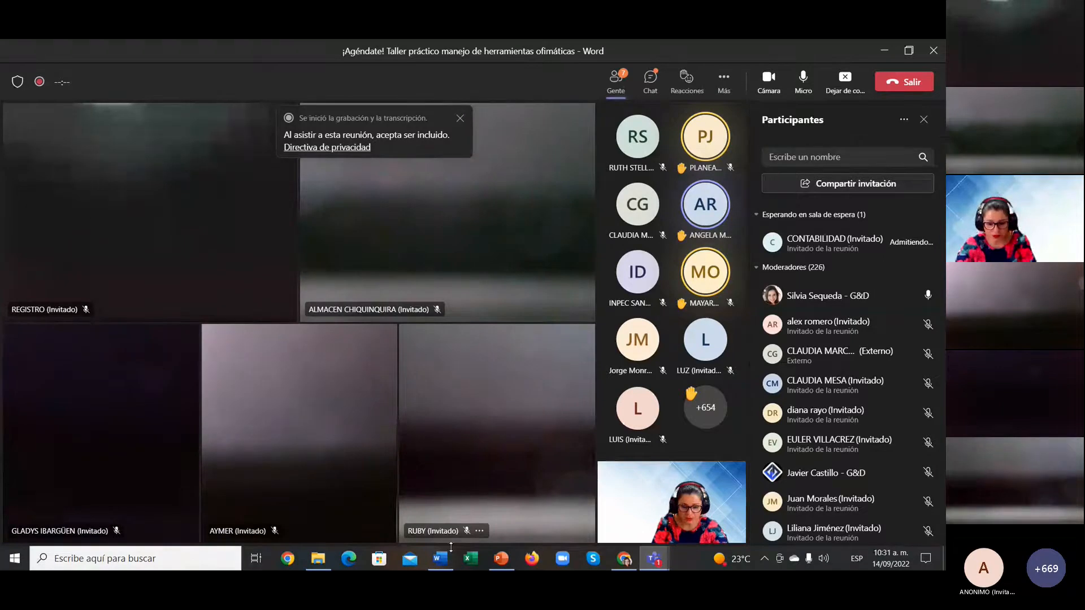
Step: Back in Word, delete the period after 'asno' in the Refranes 14, 15 y 16 list
mouse_move(441, 558)
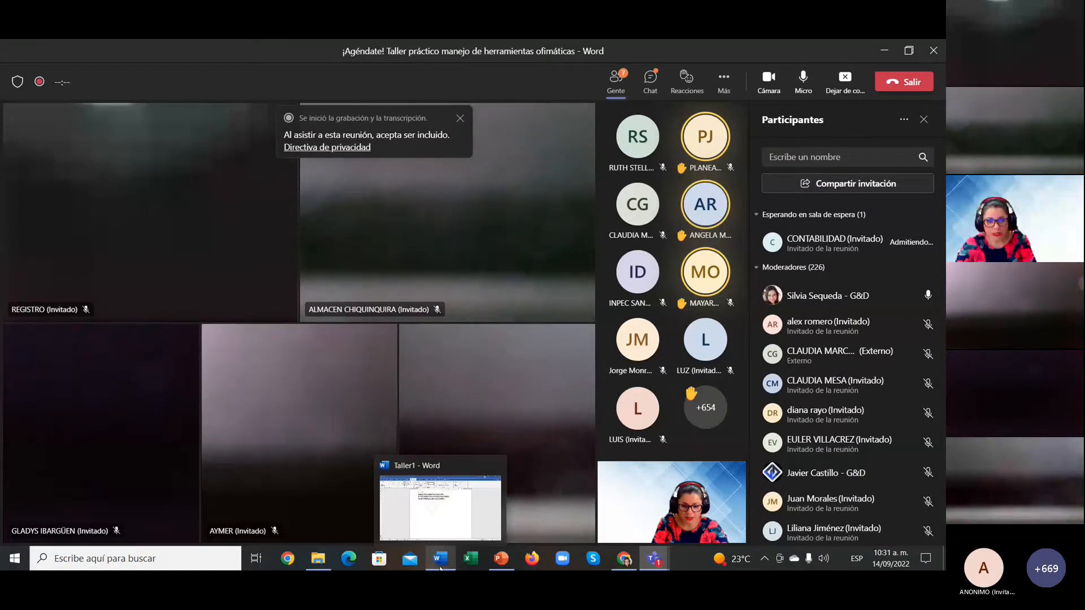
click(441, 503)
scroll(438, 359, up, 15)
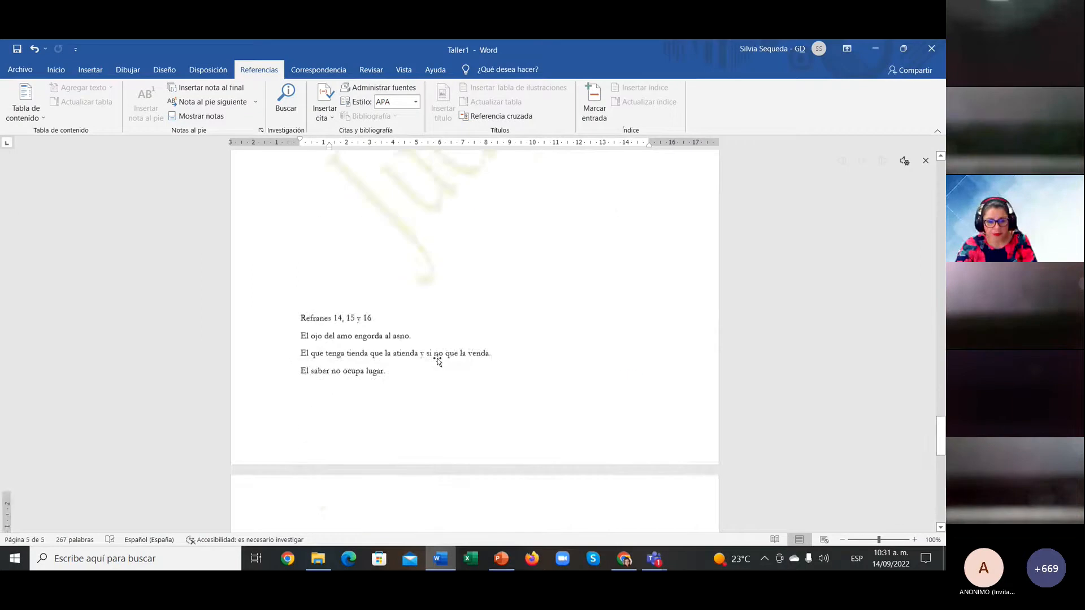
scroll(437, 360, down, 8)
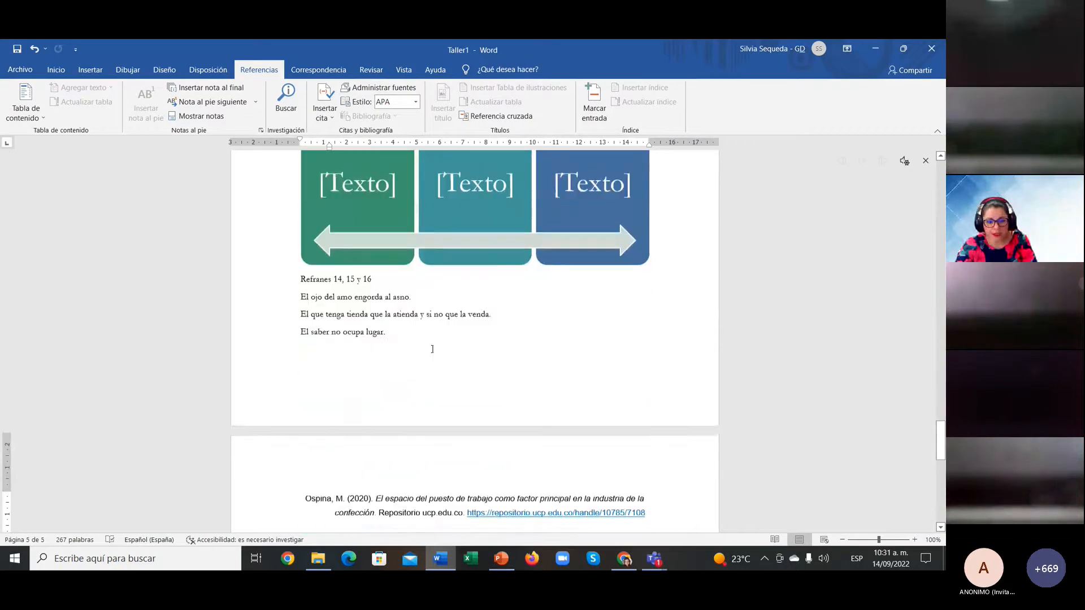
click(406, 294)
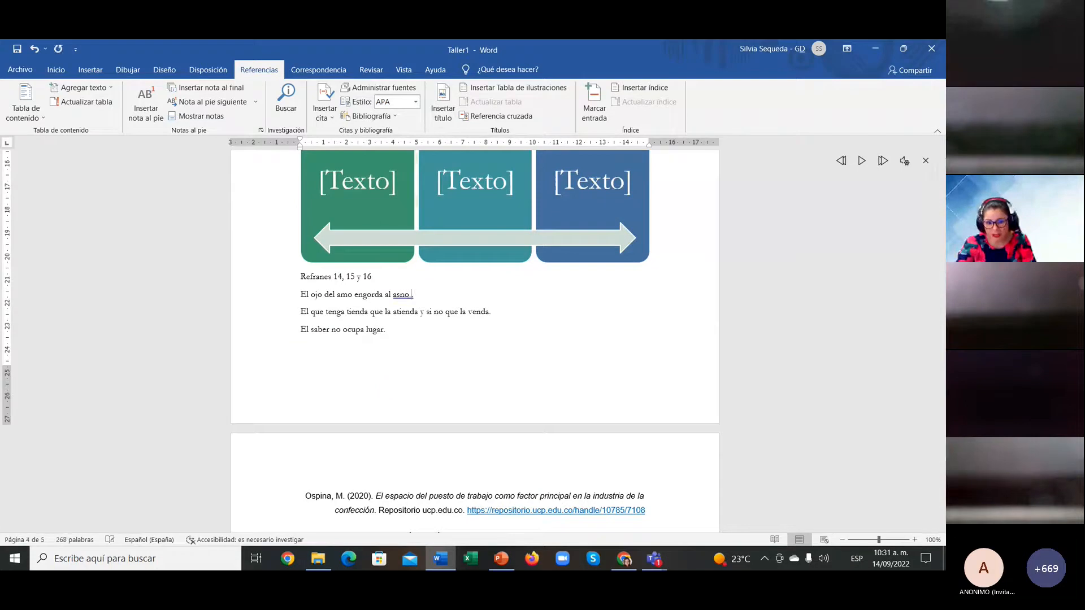
key(Delete)
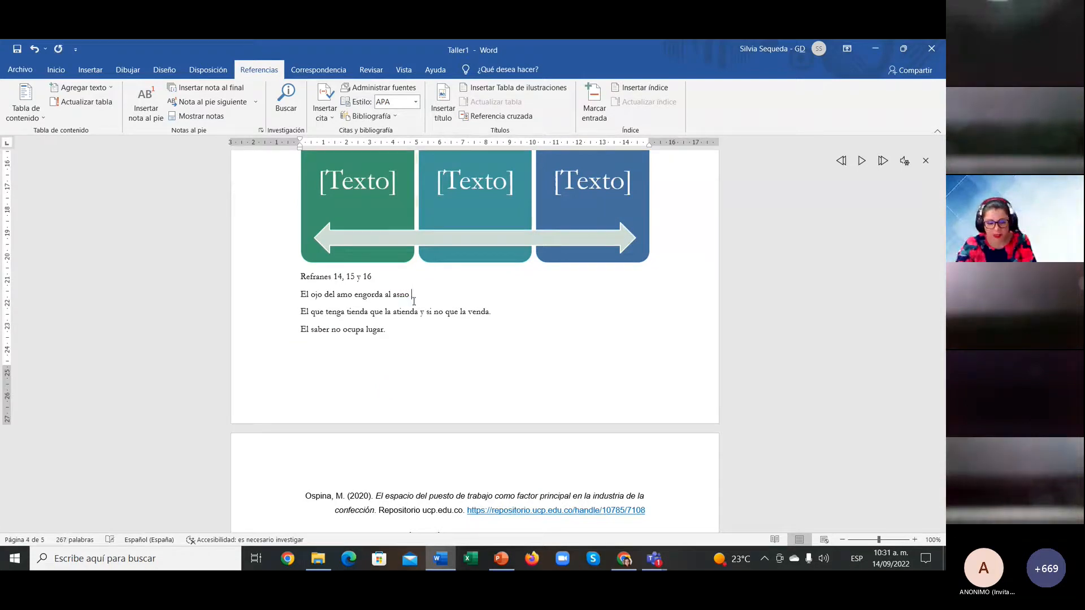
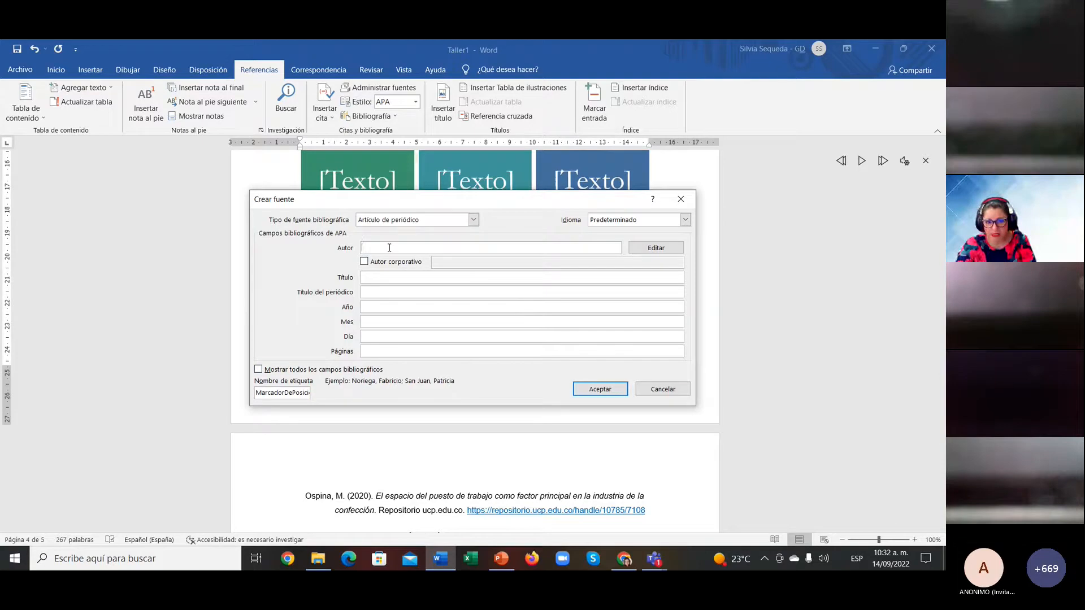
Step: Enter the author's name, article title 'Word' and journal title 'La sinergia de las comunicaciones'
text(S)
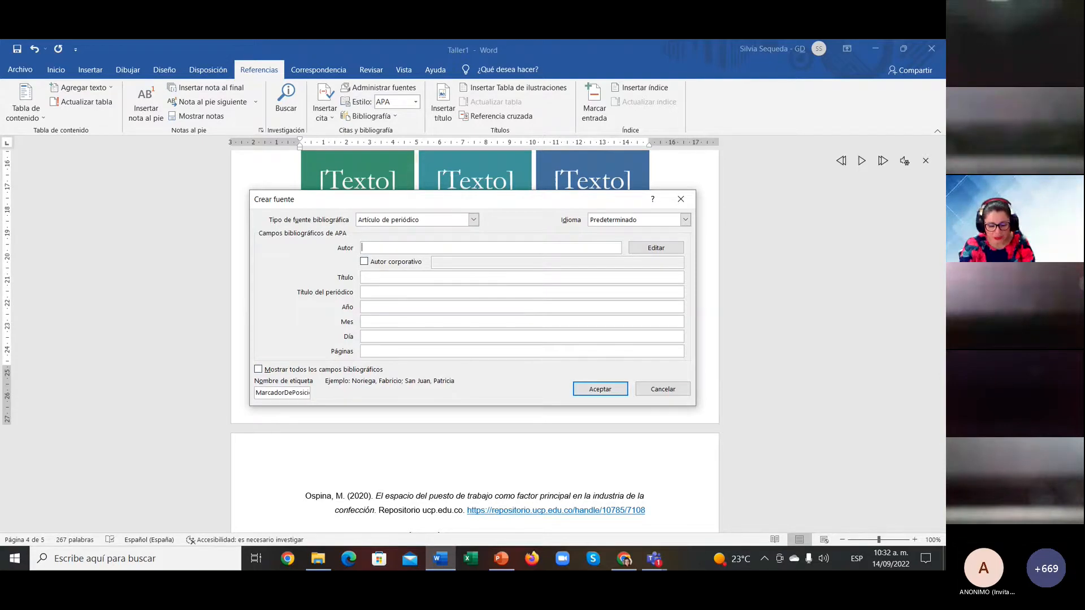
key(BackSpace)
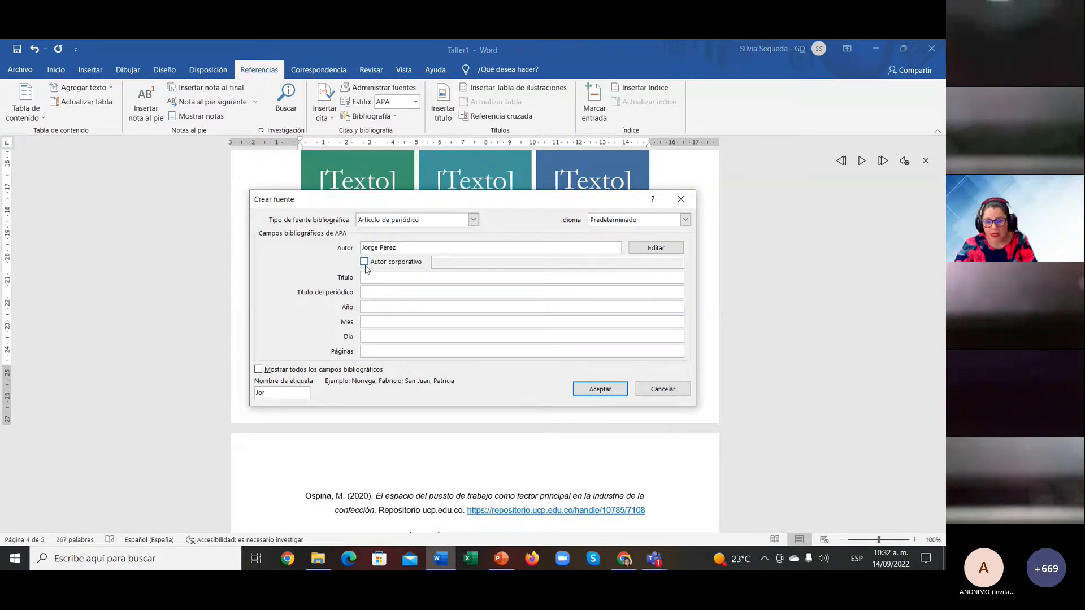
click(394, 275)
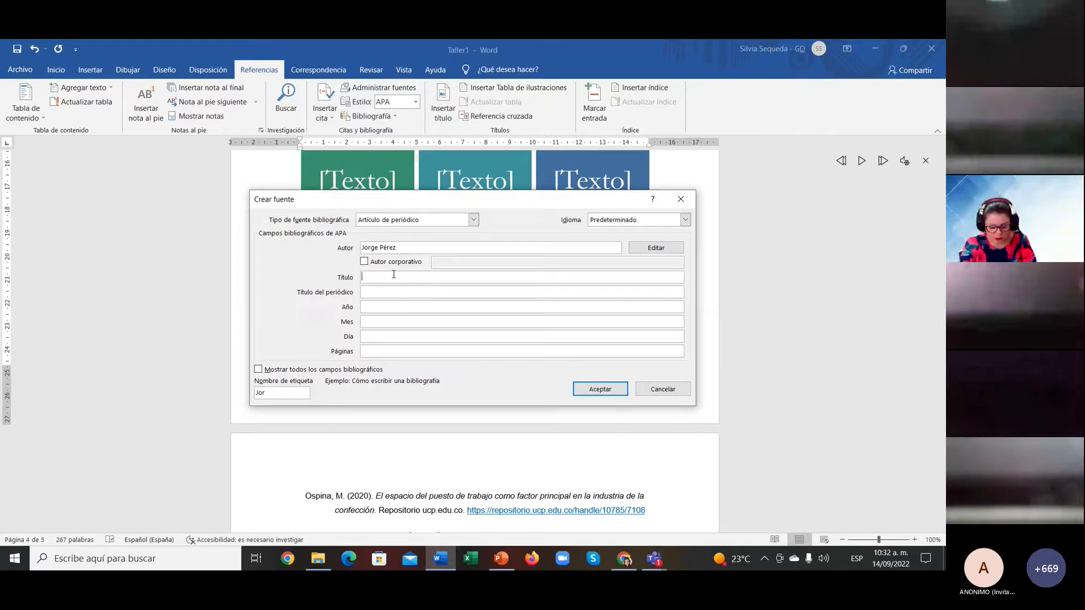
text(Word)
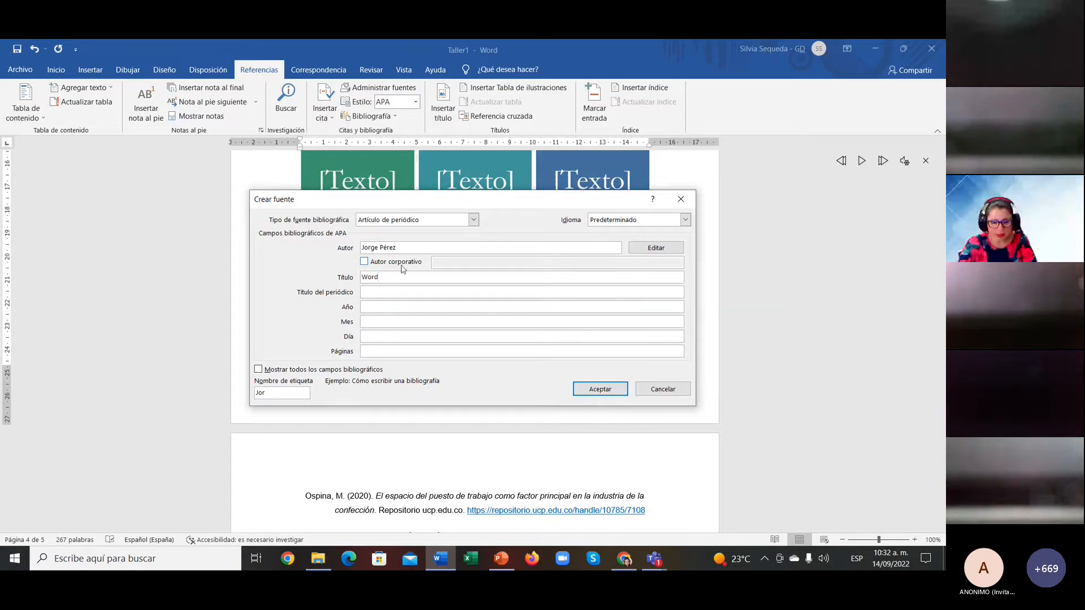
click(383, 290)
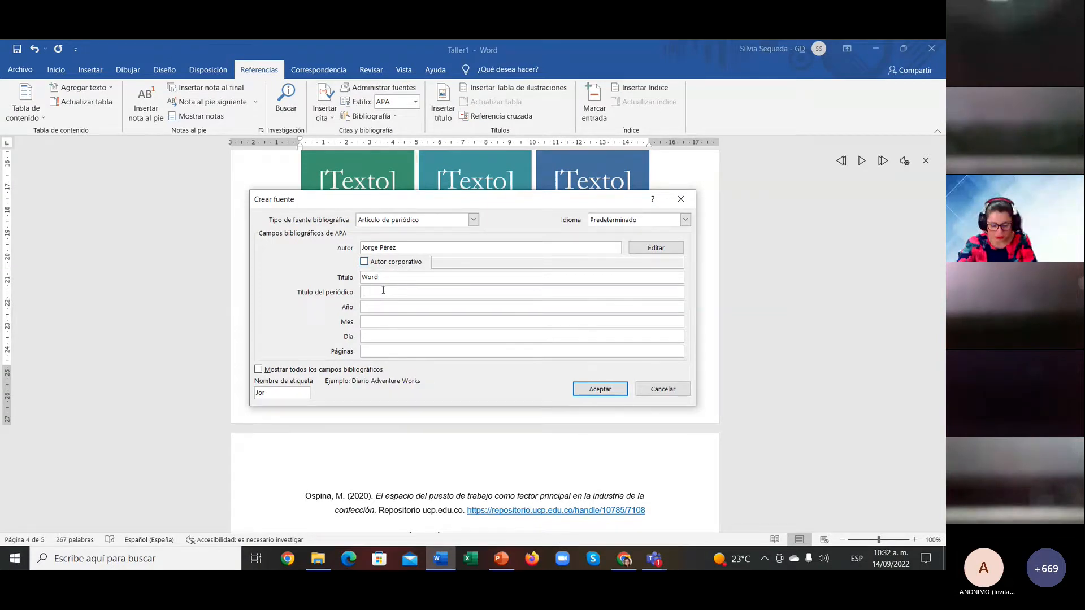
text(La sinergia de las com)
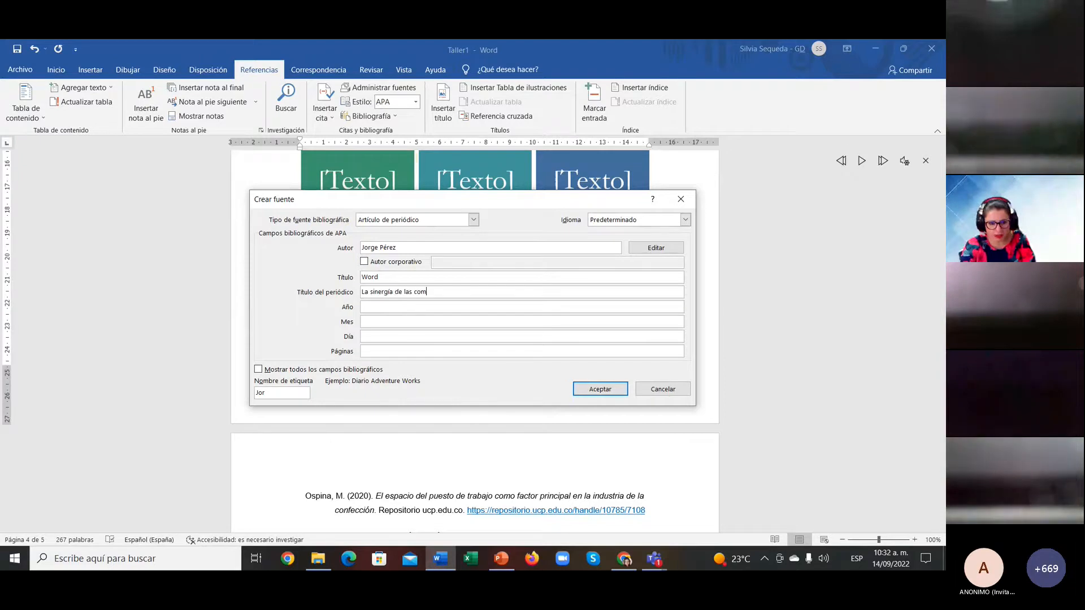
text(unicaciones)
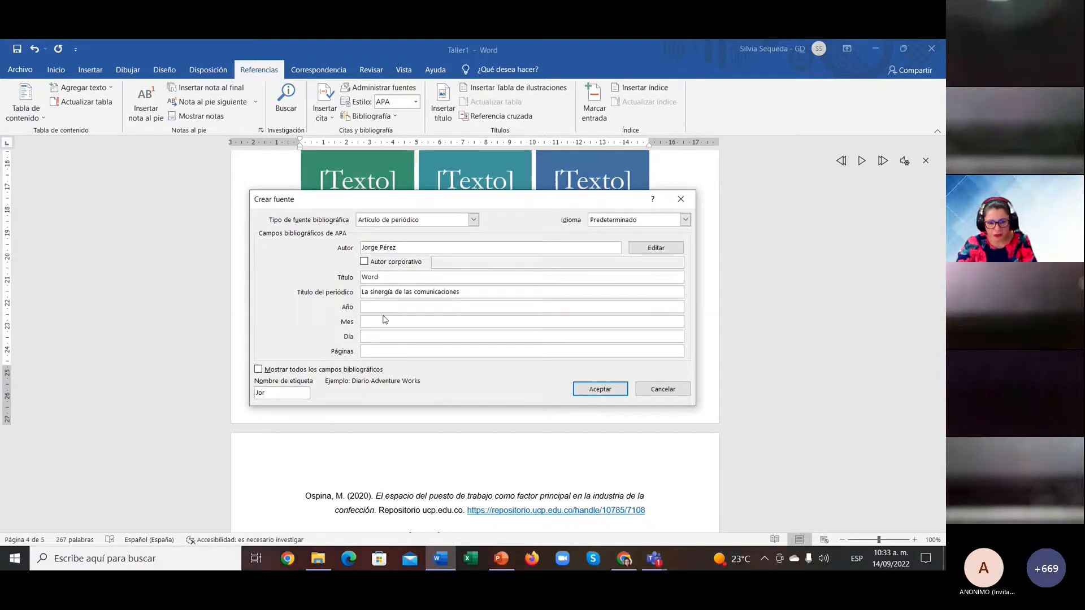
Step: Add the date 22 Septiembre 1998 and page 25, then accept to insert the citation
click(384, 307)
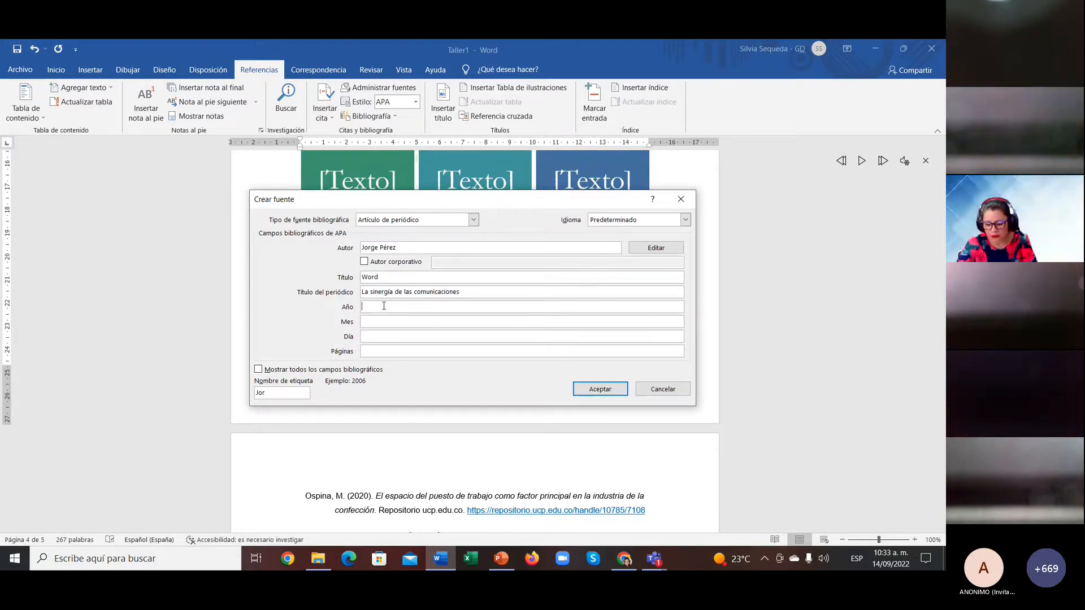
text(1998)
click(394, 321)
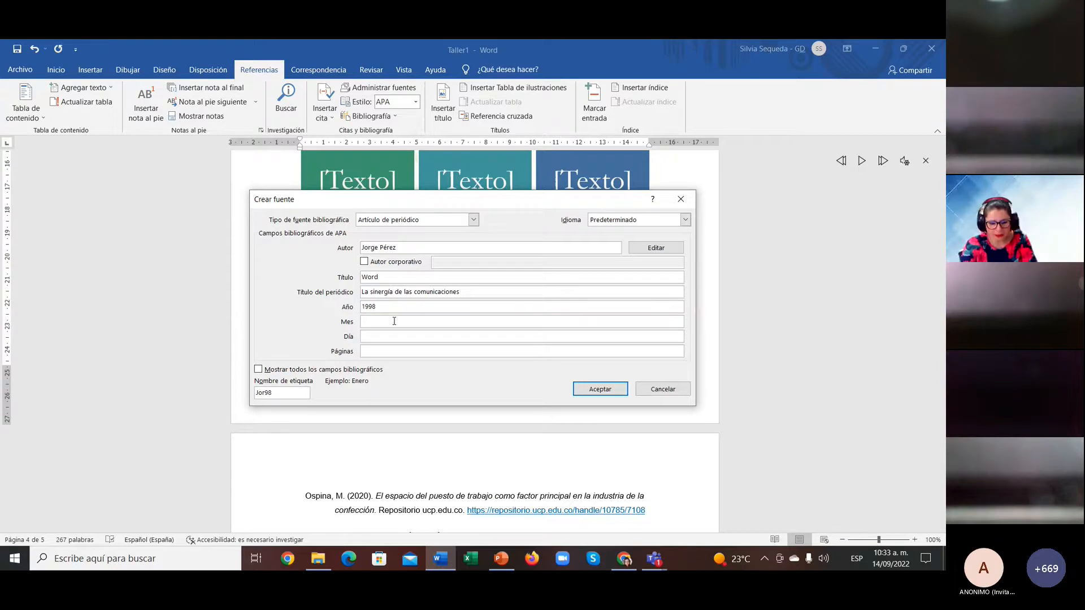
text(Septiembre)
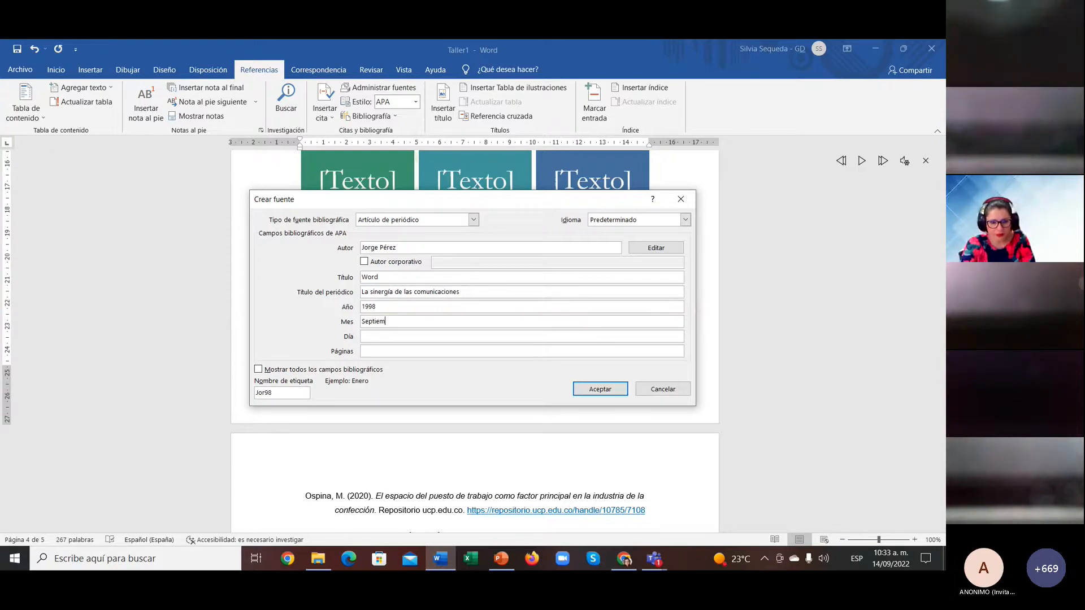
click(401, 336)
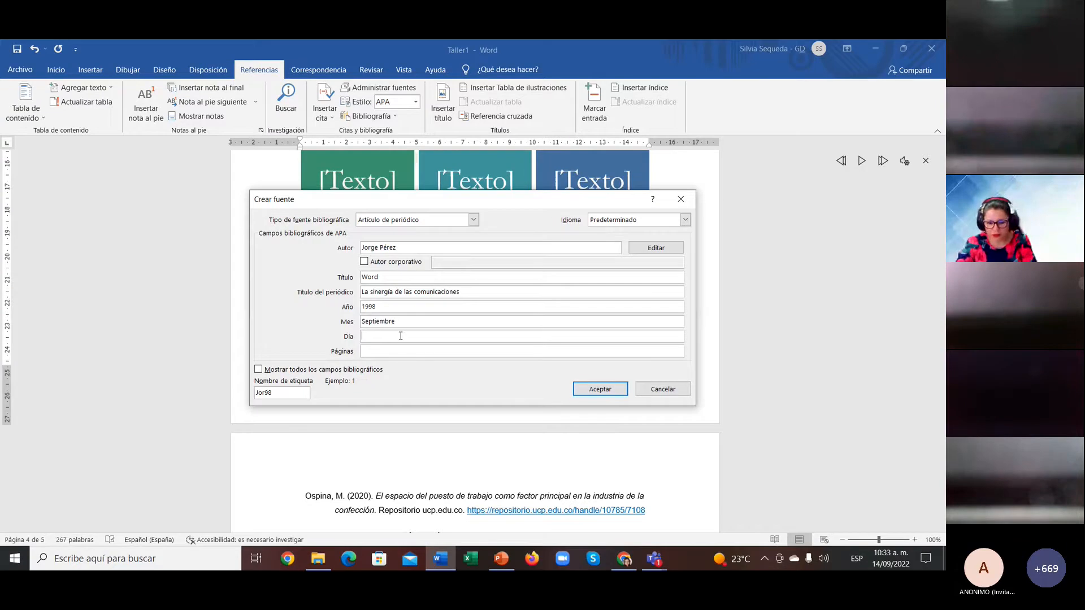
text(22)
click(402, 351)
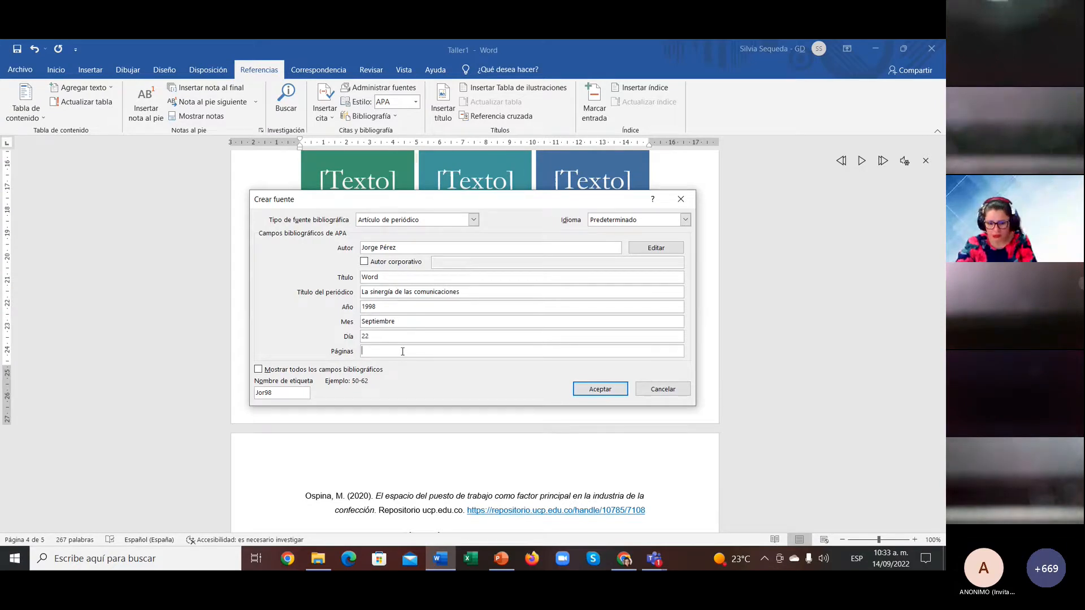
text(25)
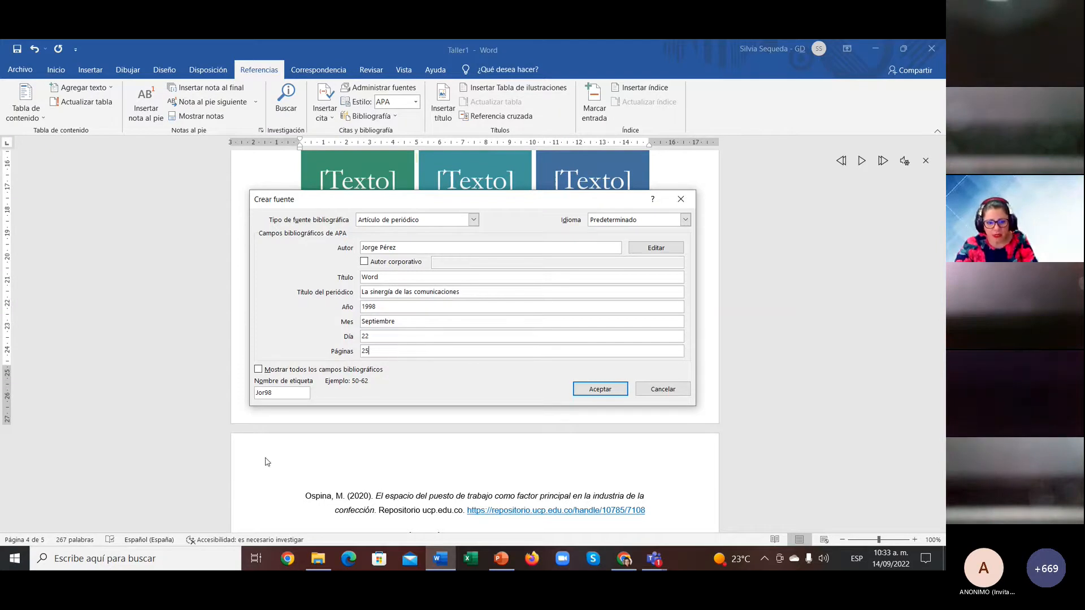
click(276, 395)
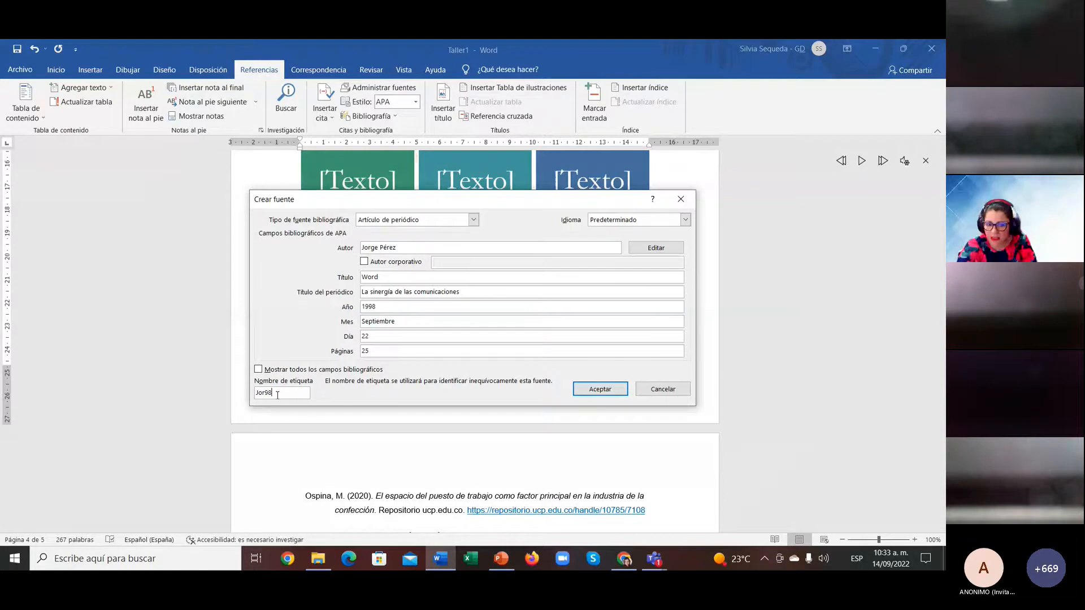
click(596, 390)
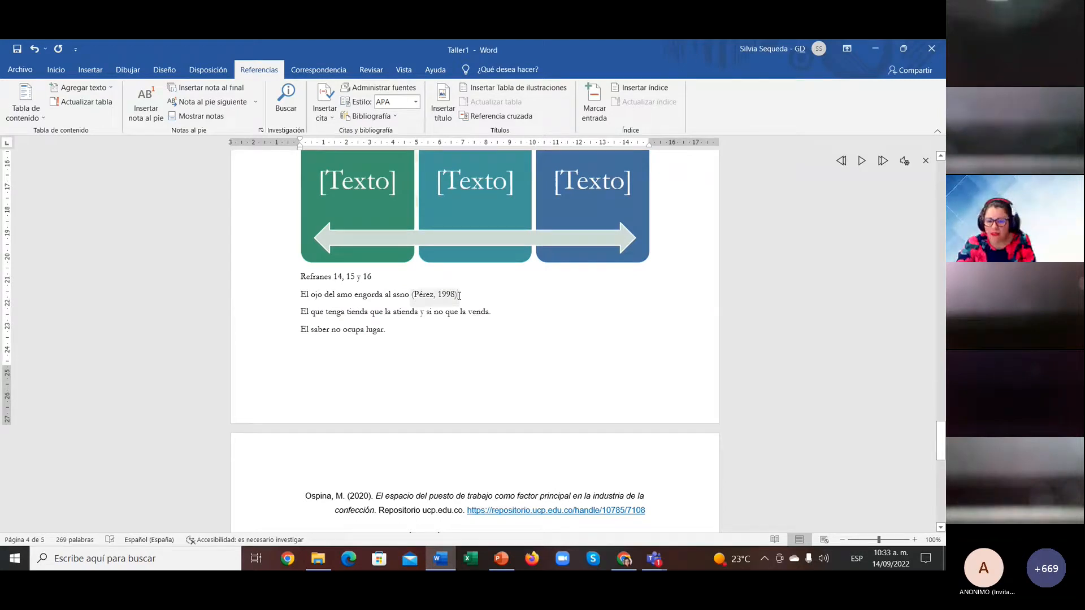
Step: Place the cursor below the three-entry Bibliografía on the last page and open the Bibliografía dropdown
scroll(459, 295, down, 10)
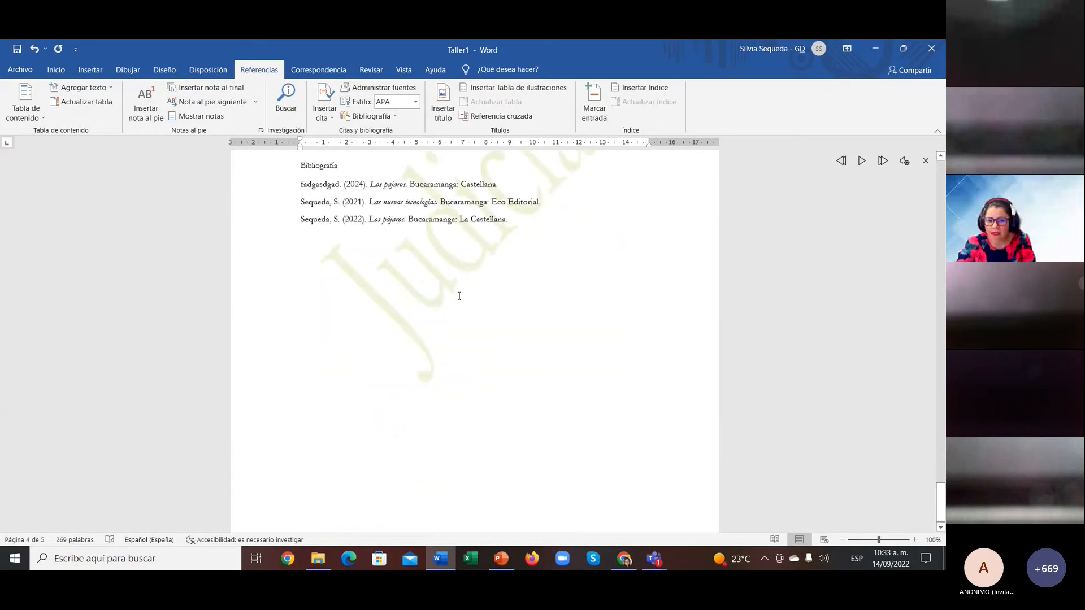
scroll(459, 295, up, 3)
click(337, 364)
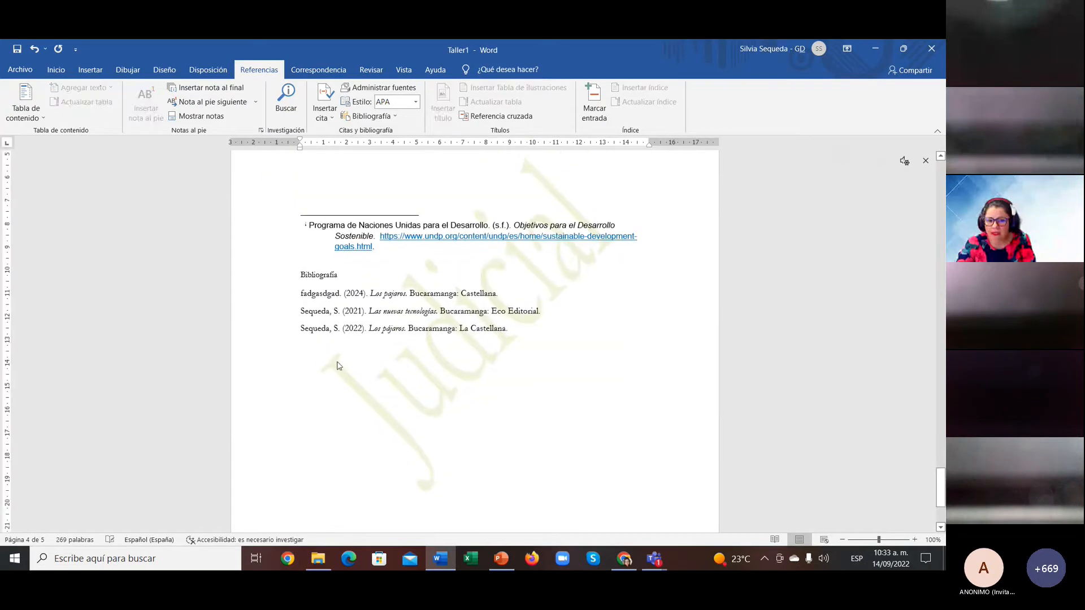
click(301, 293)
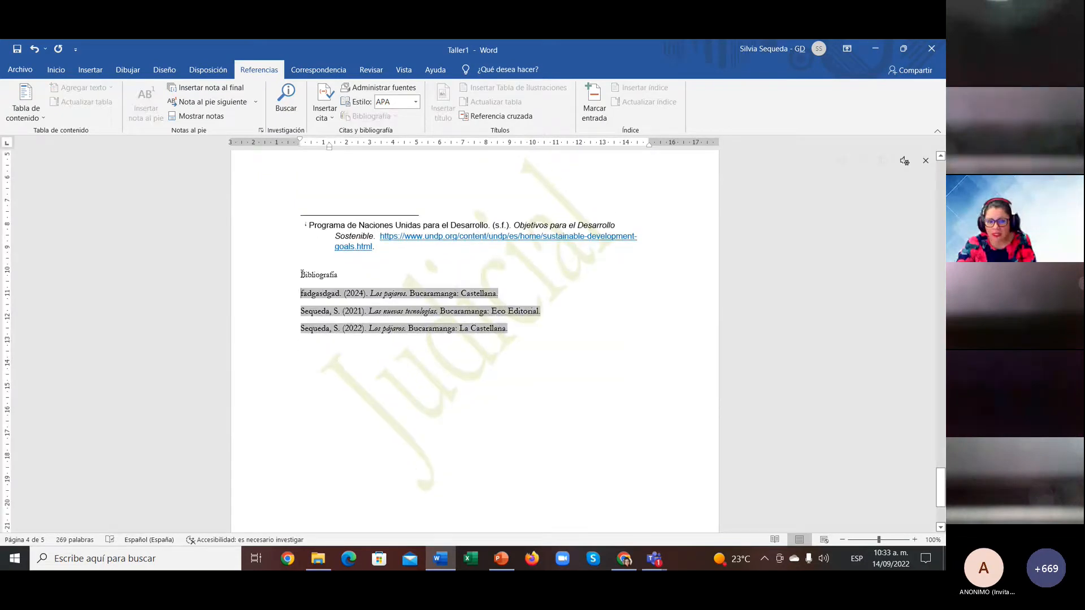
click(301, 276)
click(301, 293)
click(322, 318)
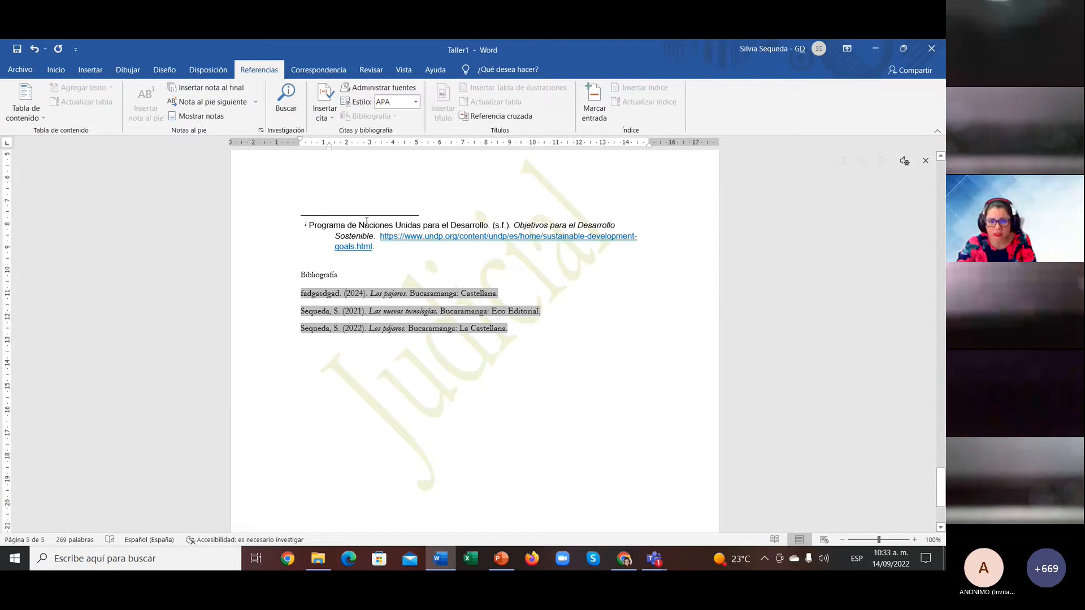
click(322, 376)
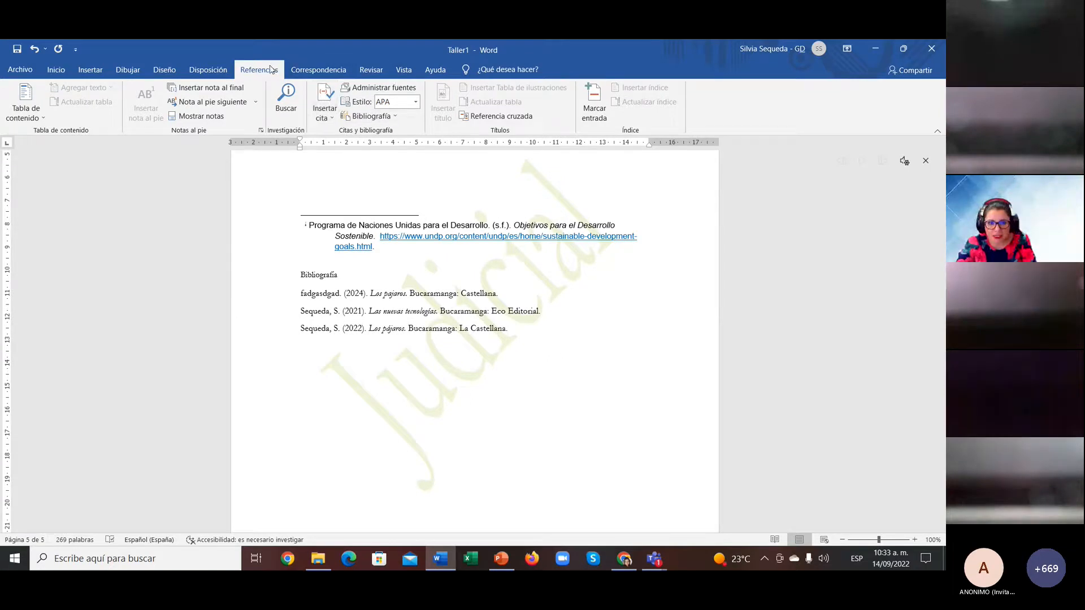
click(395, 117)
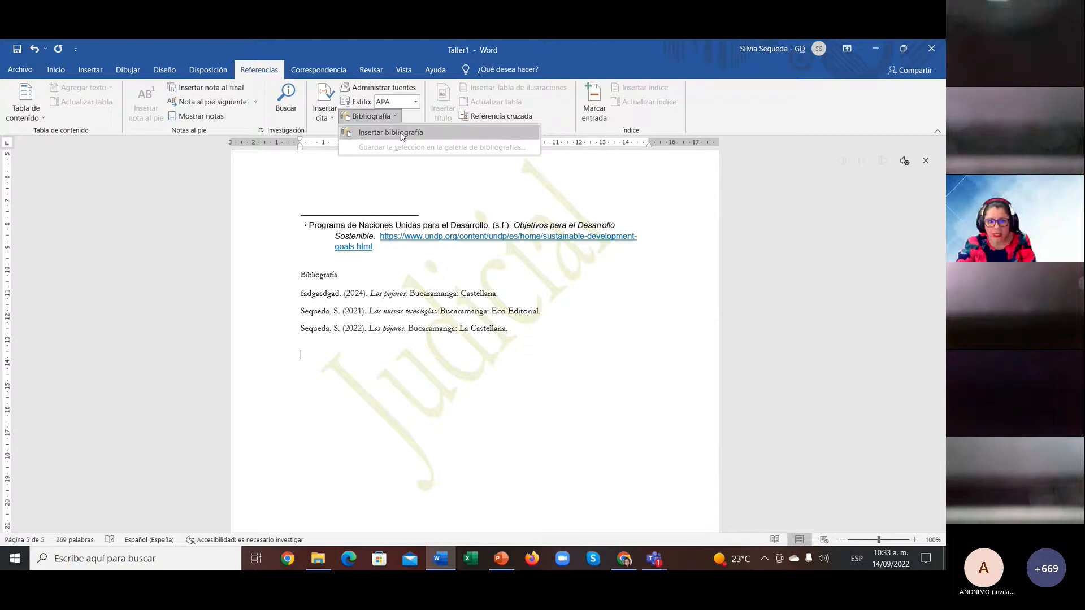
Step: Insert a fresh bibliography, then delete the three outdated entries above it
click(403, 133)
click(303, 291)
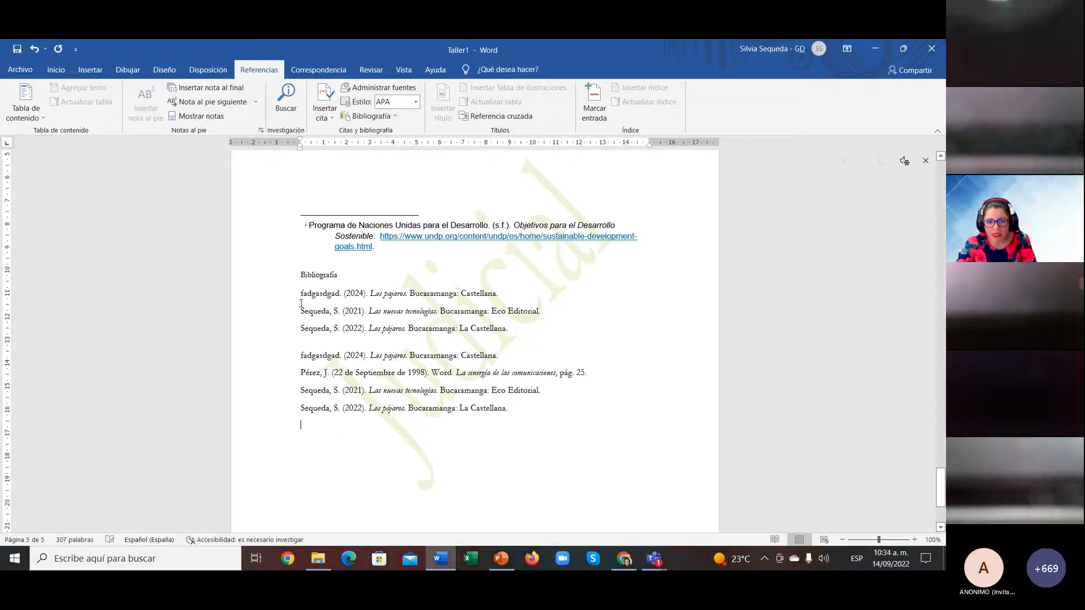
drag(302, 291, 552, 317)
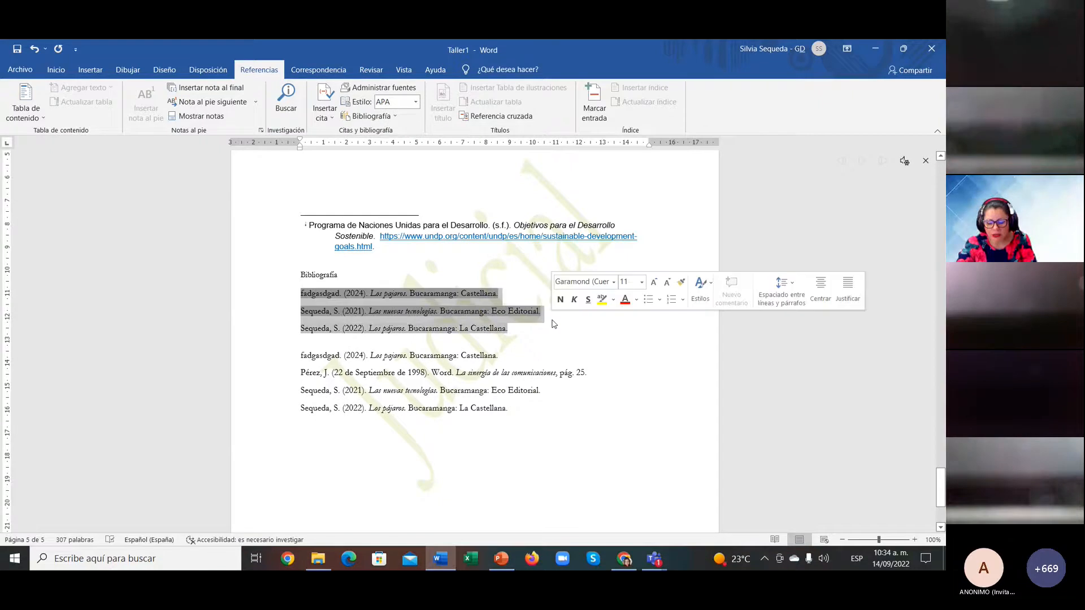
key(Delete)
key(Delete)
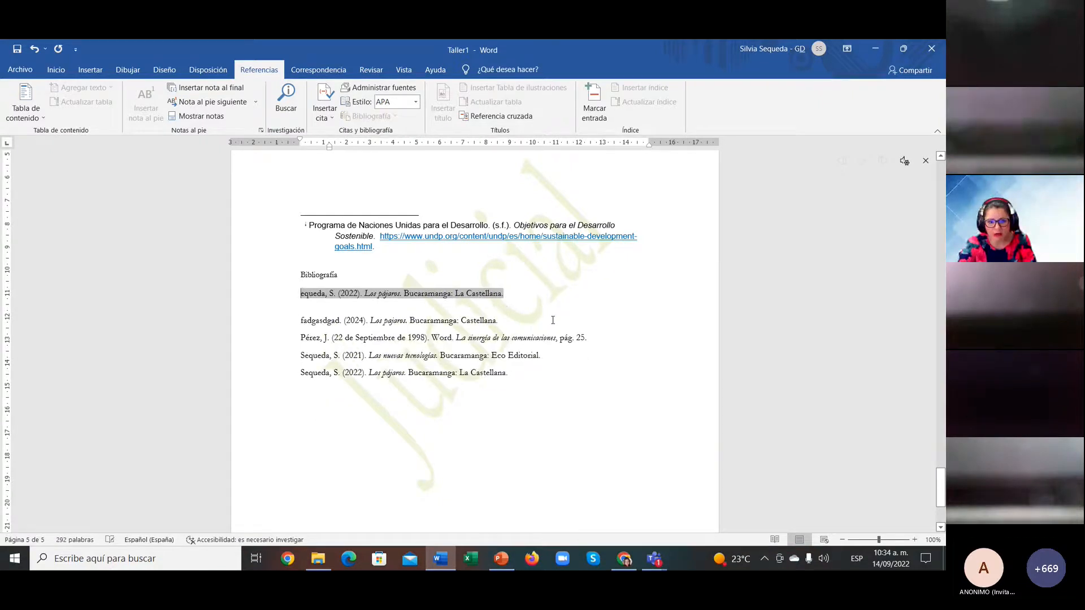
key(Delete)
key(Delete)
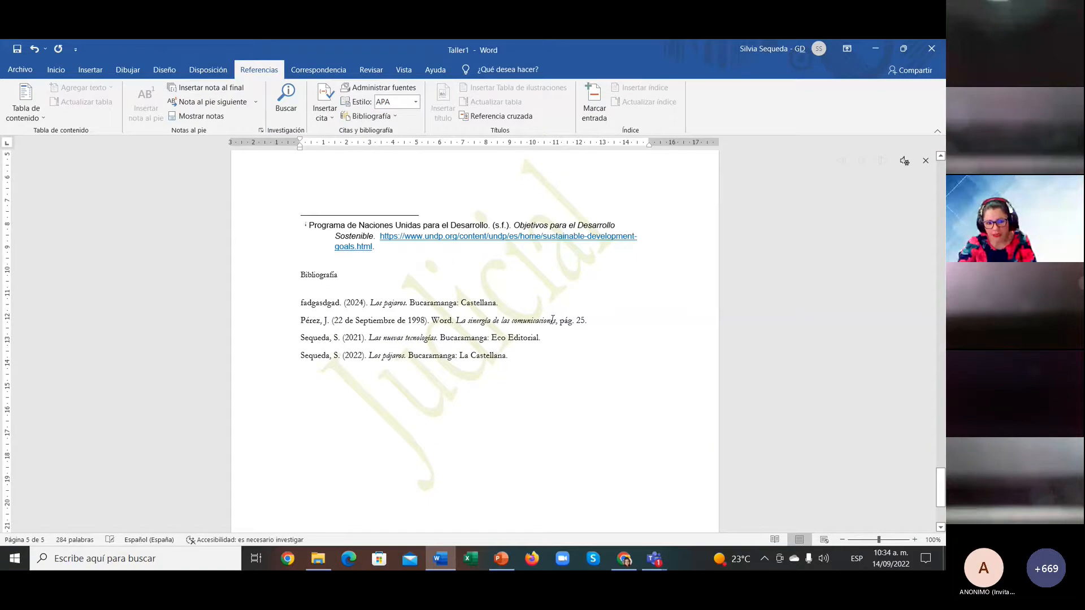
key(Delete)
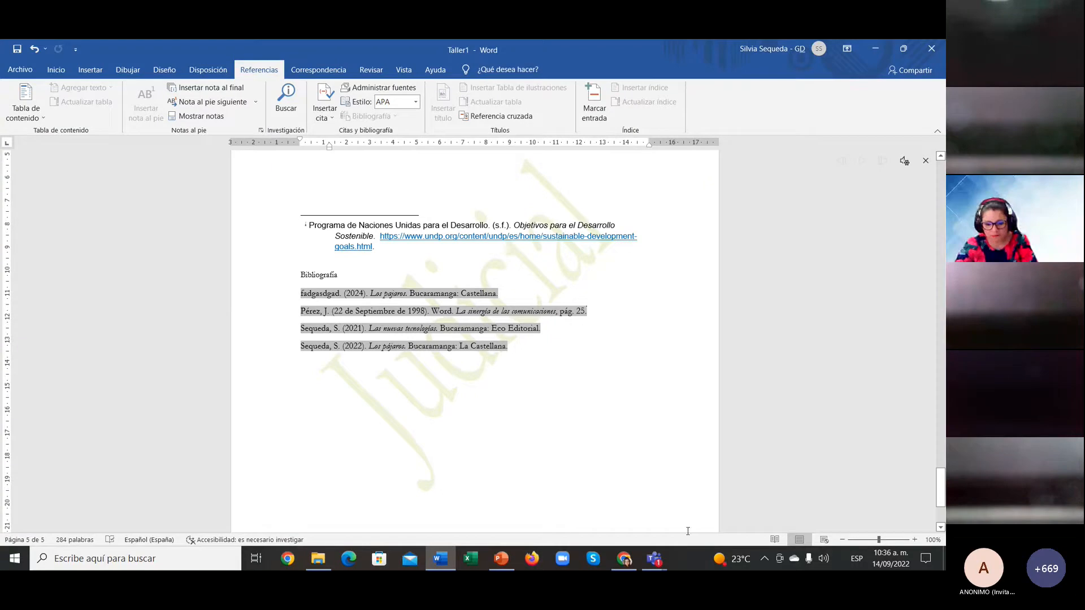
Step: Switch to the workshop meeting window from the Teams taskbar preview
mouse_move(626, 566)
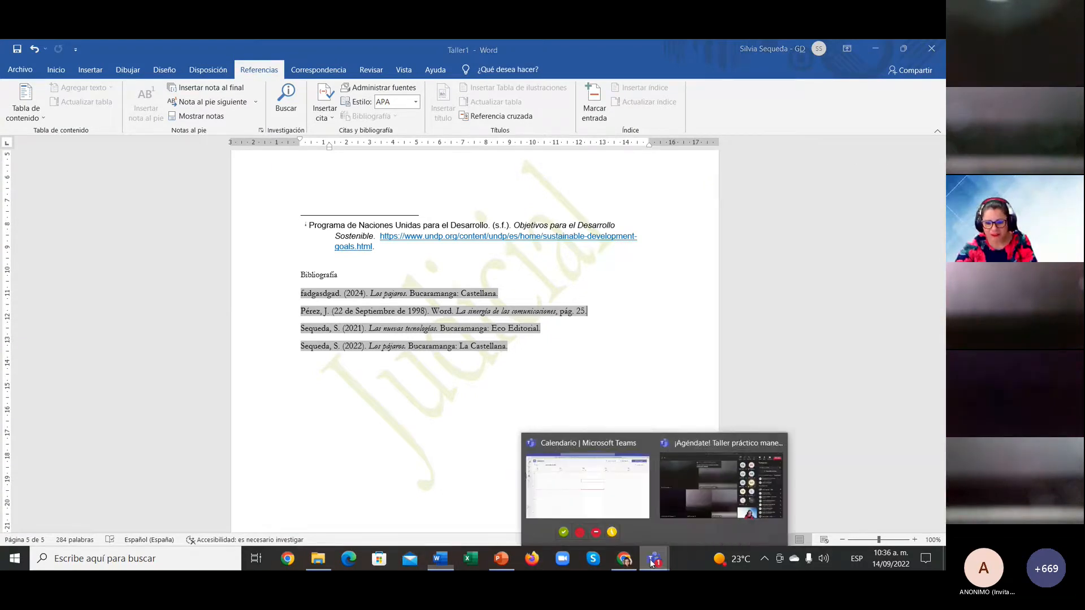
click(697, 494)
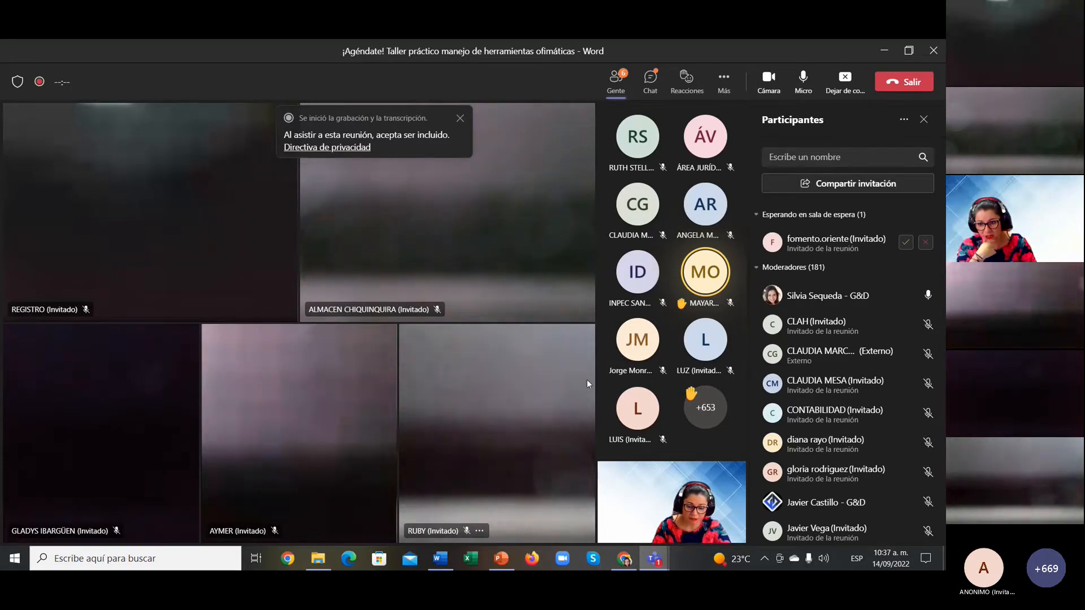
Step: Advance the deck to slide 19, 'Agregar una tabla de contenido', select its video, then return to Teams
click(502, 563)
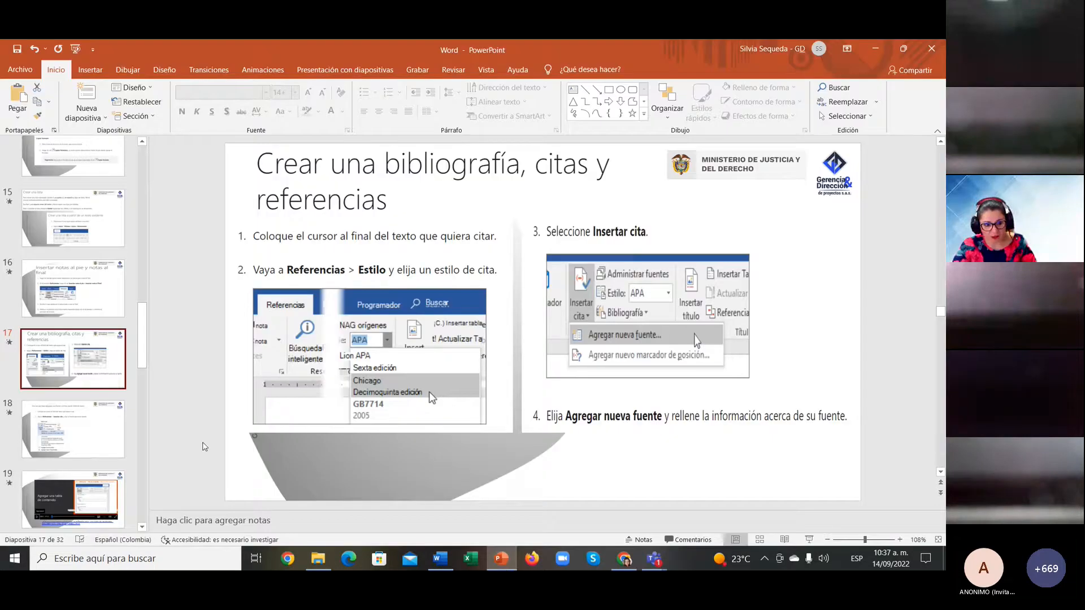
click(76, 449)
scroll(71, 435, down, 2)
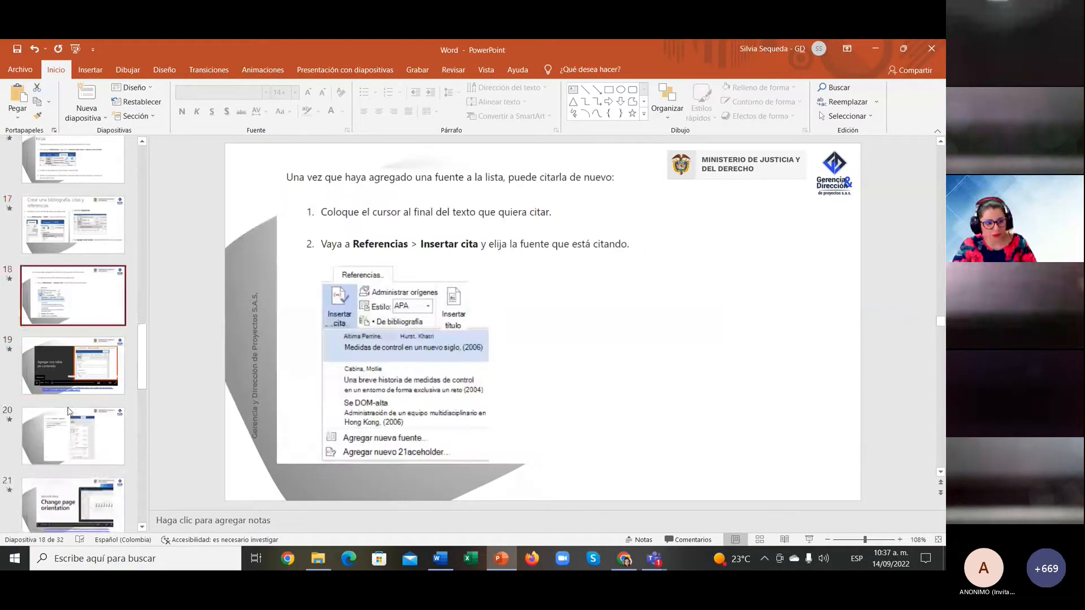
click(67, 385)
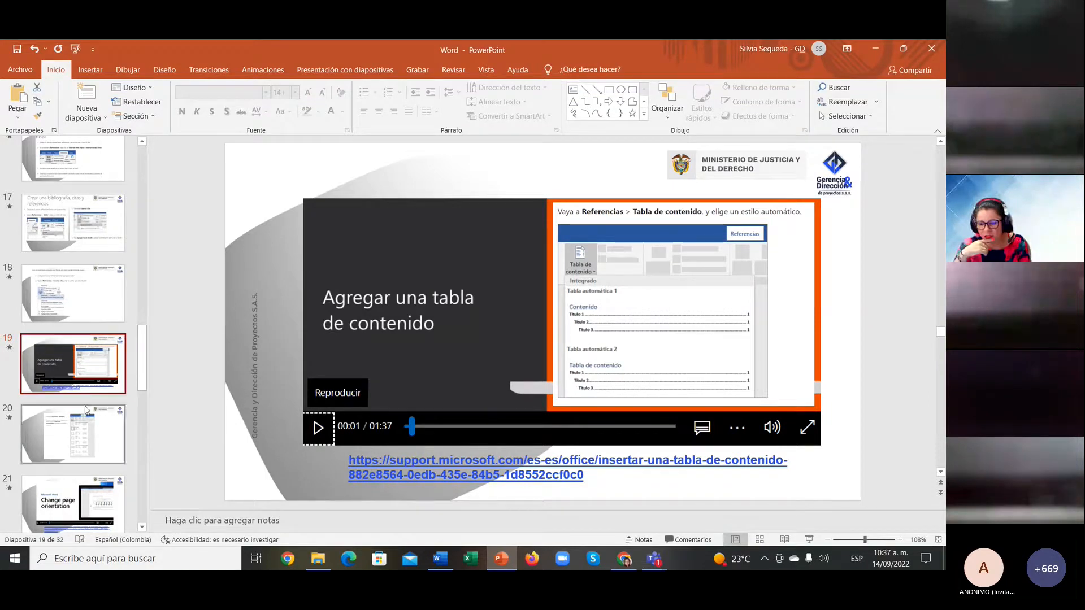
click(412, 432)
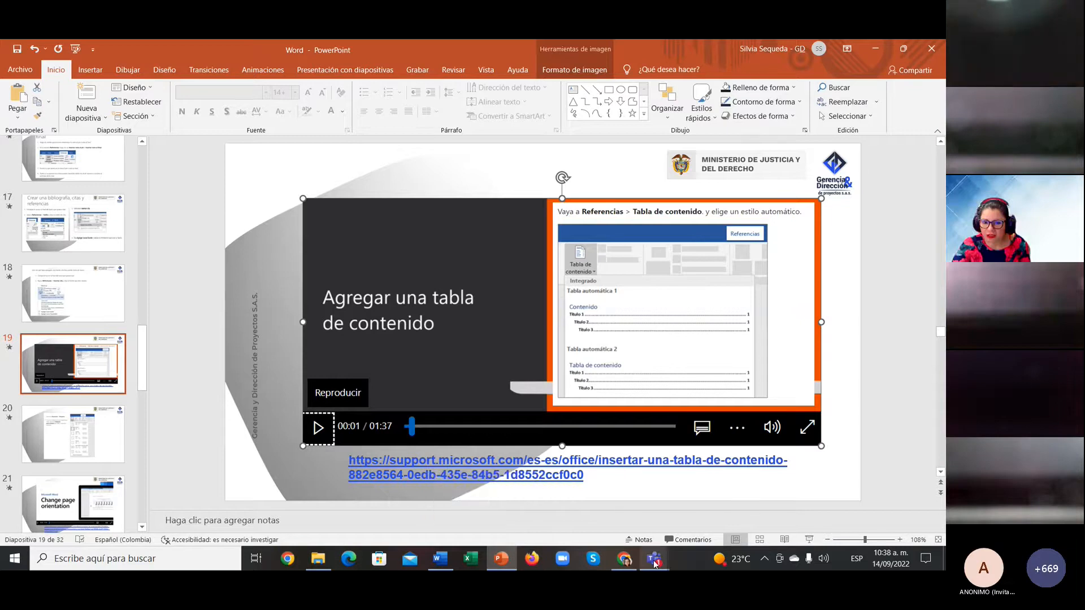
mouse_move(654, 562)
click(667, 498)
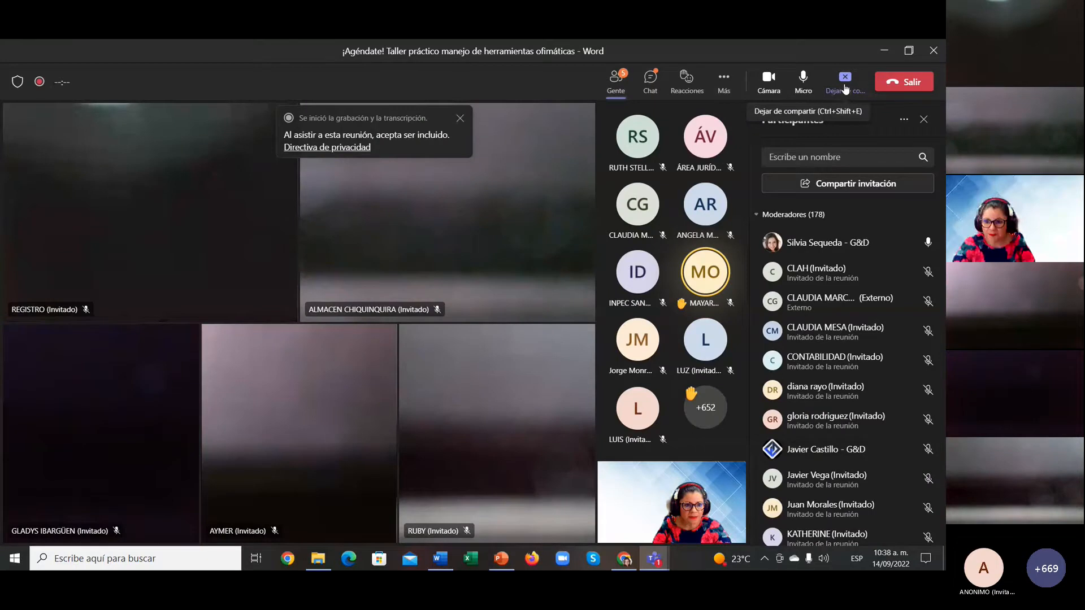
Step: Stop screen sharing, start the 'Insertar una tabla de contenido' video, pause it at 00:06, and go full screen
click(845, 88)
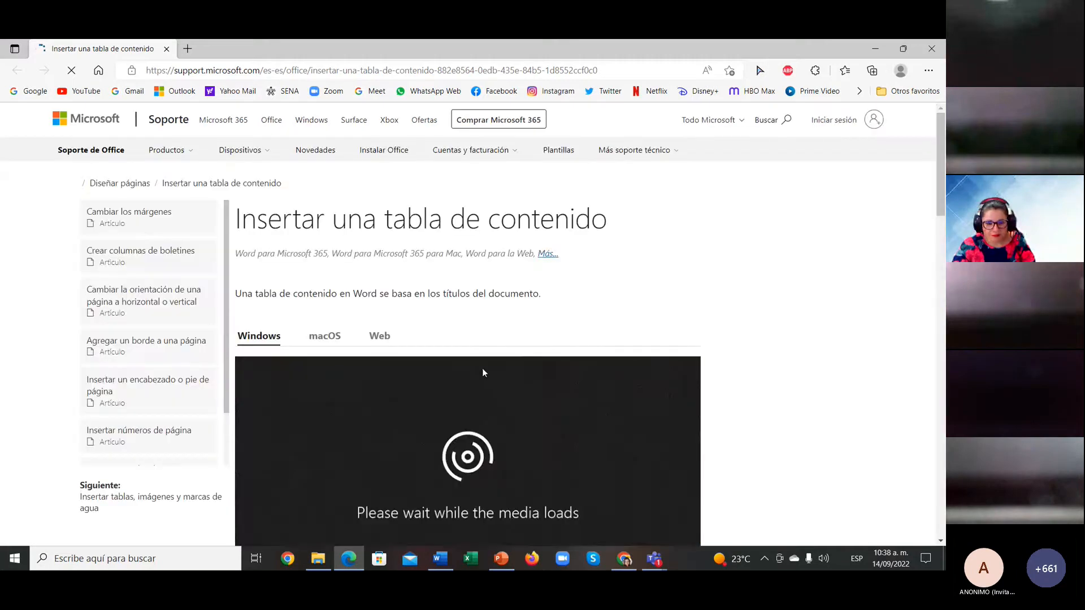
scroll(482, 373, down, 3)
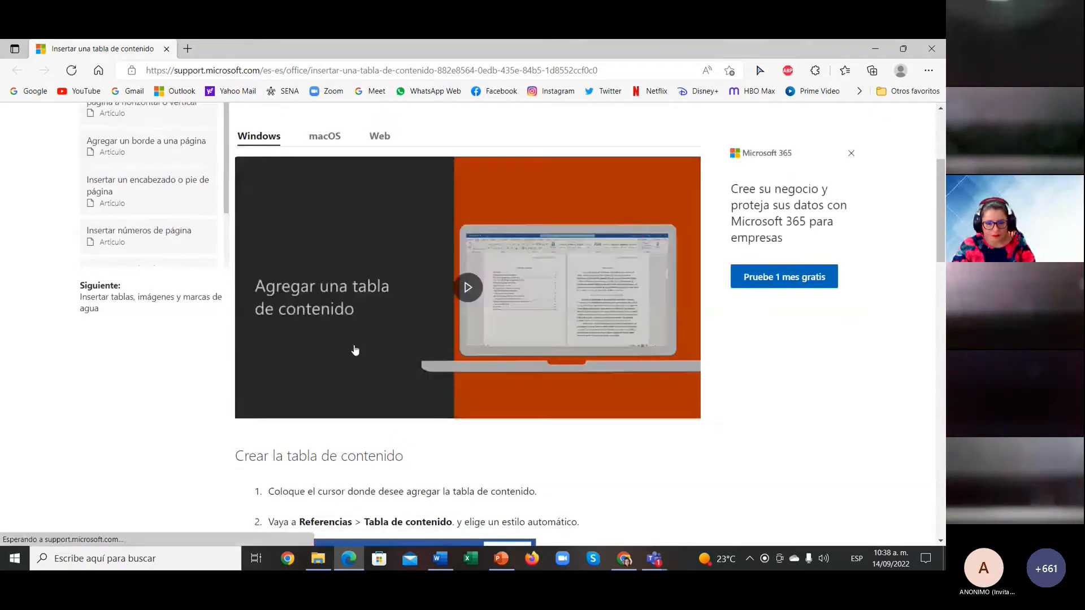
click(468, 287)
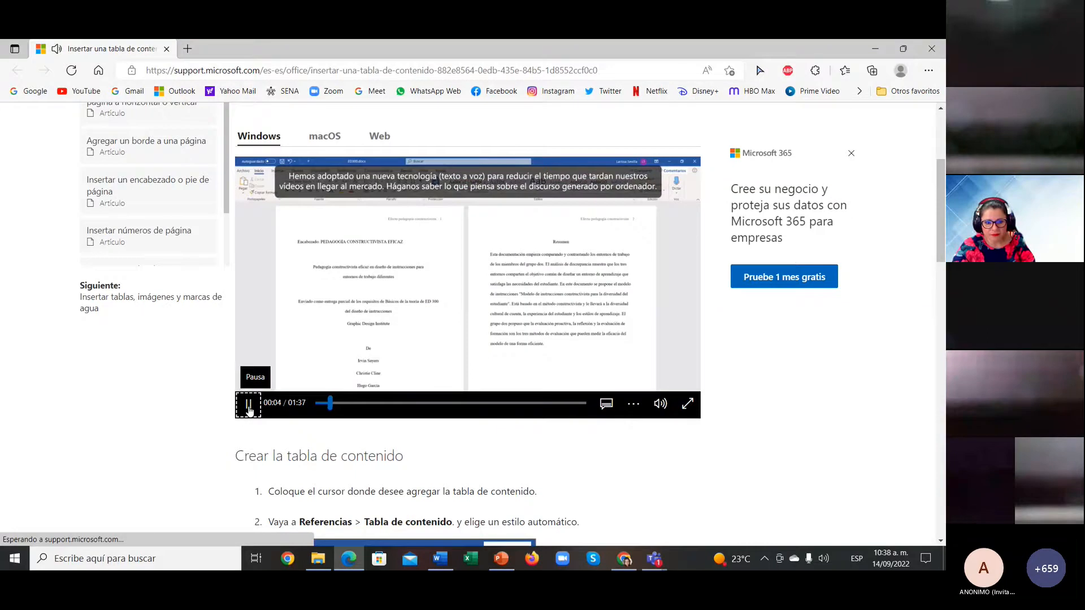
click(249, 405)
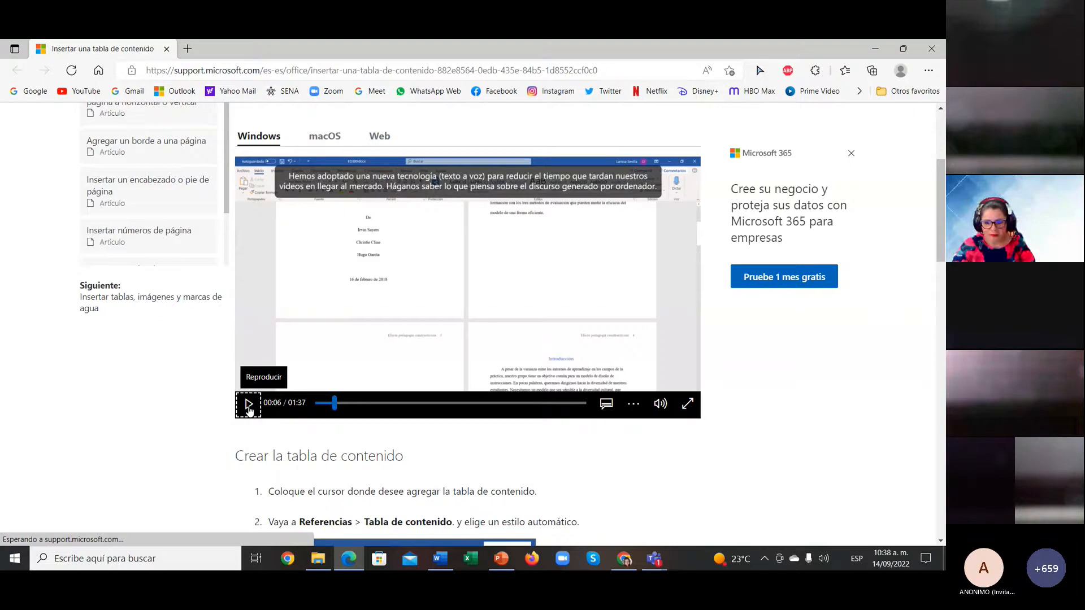
click(687, 403)
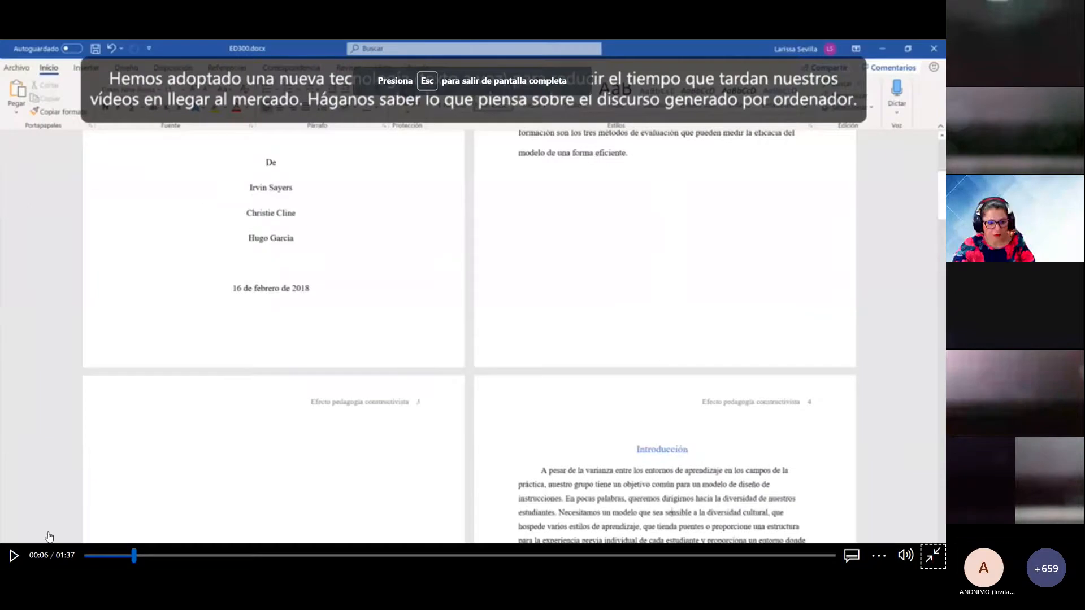
Step: Resume the full-screen tutorial until Introducción gets the Título 1 style in ED300.docx
click(11, 559)
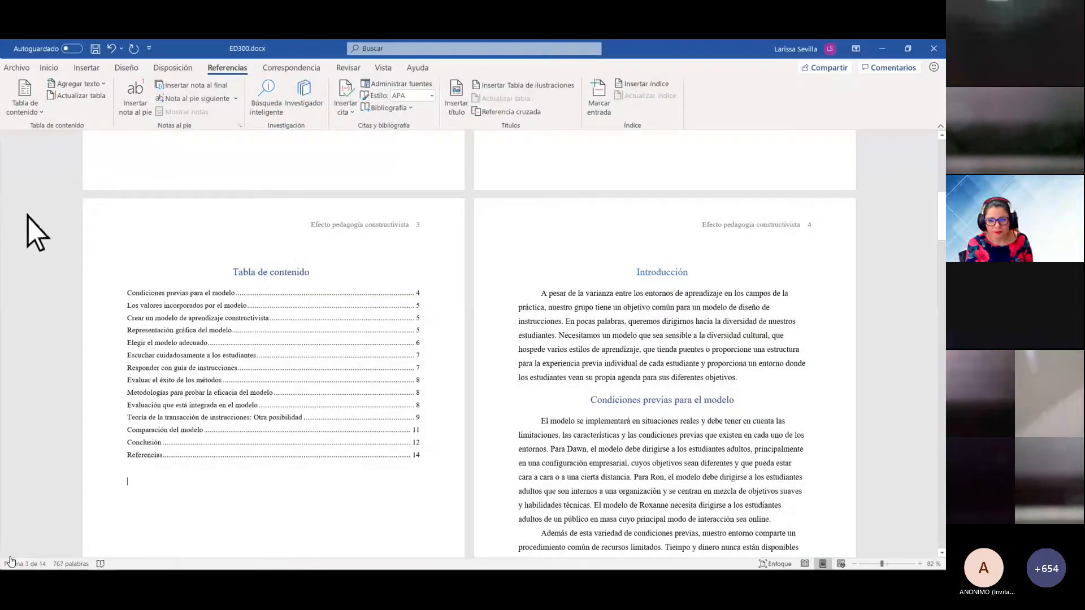
drag(637, 274, 692, 274)
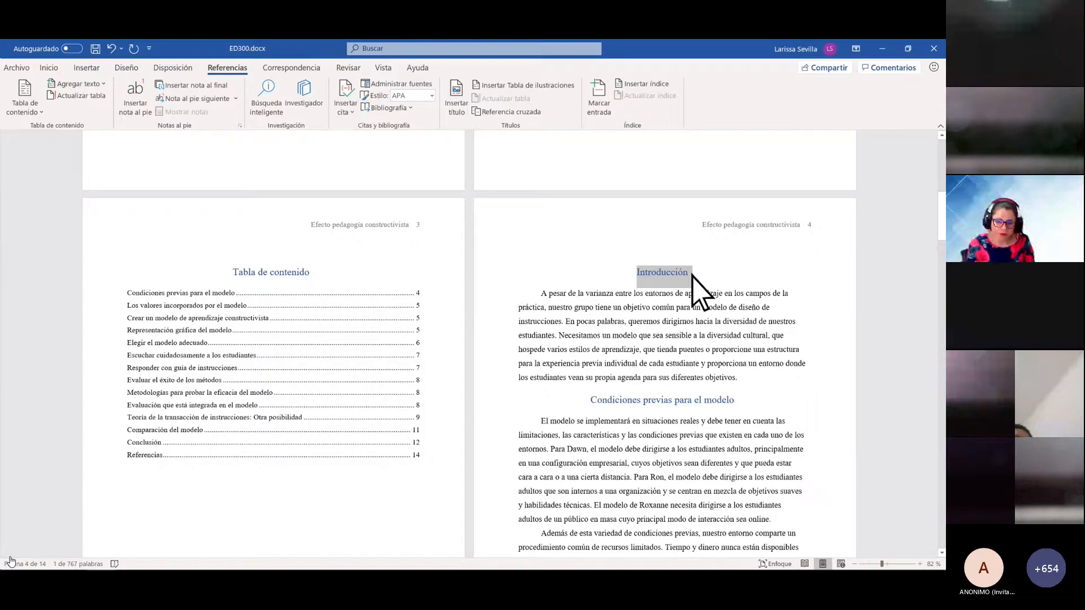
click(49, 68)
key(Right)
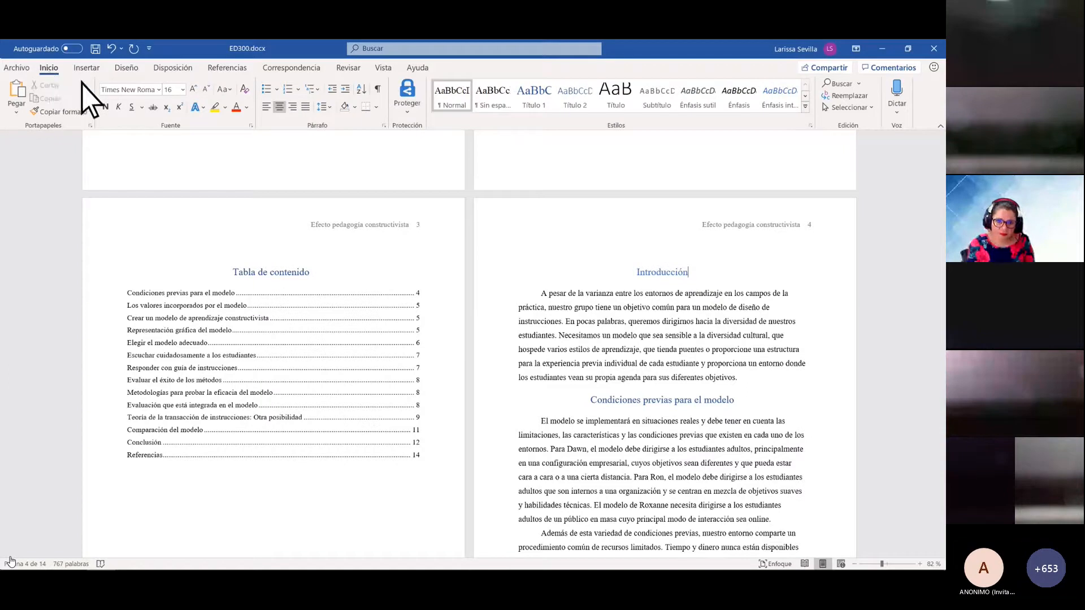
double_click(664, 274)
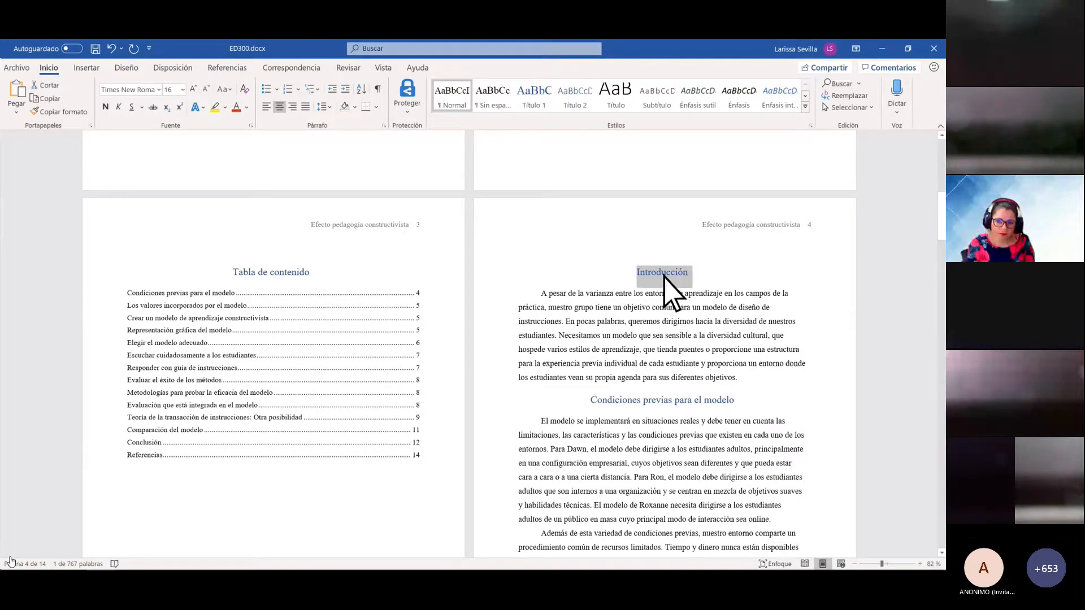
click(535, 108)
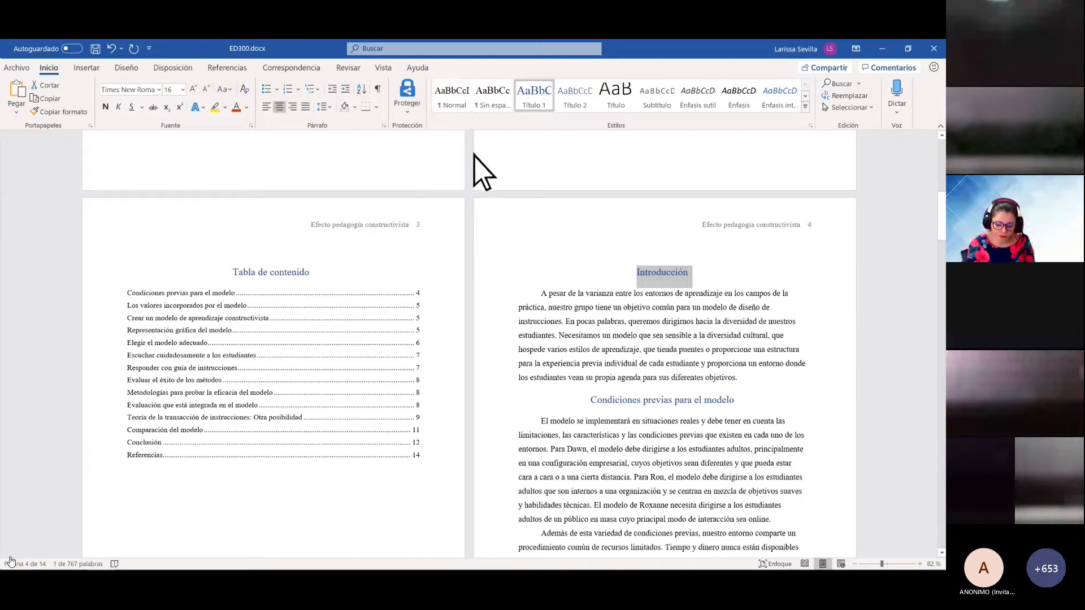
Step: Keep watching through the table-of-contents update to the video's 01:37 end
click(316, 274)
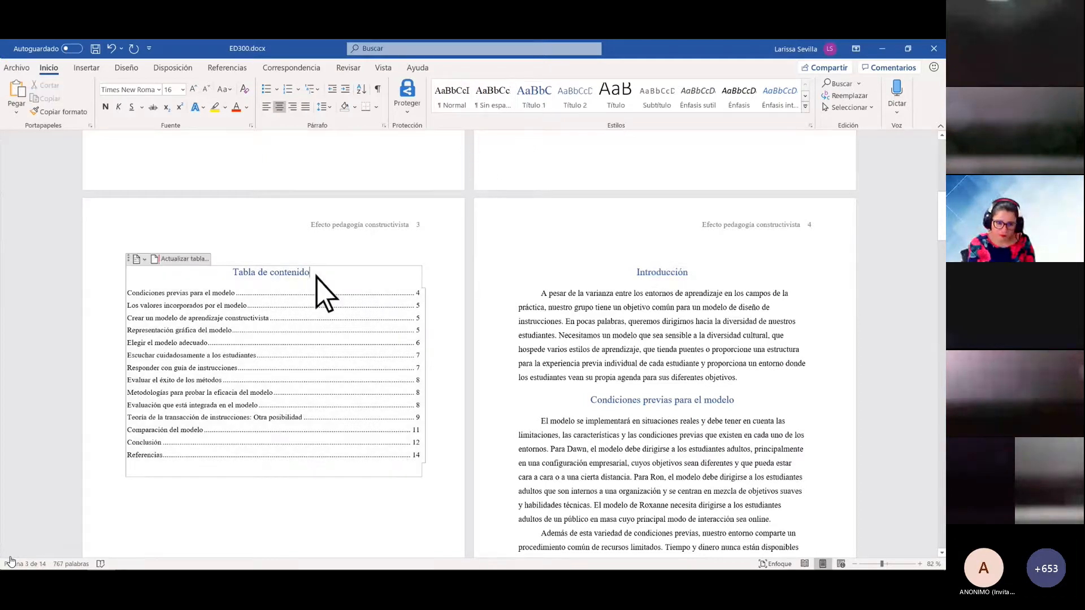
click(174, 259)
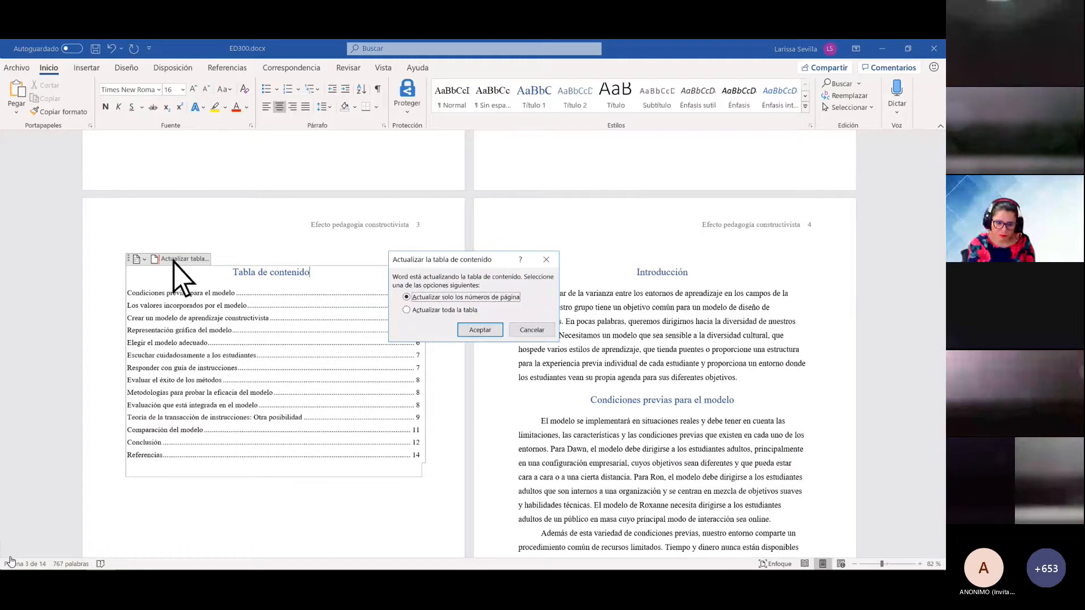
click(407, 310)
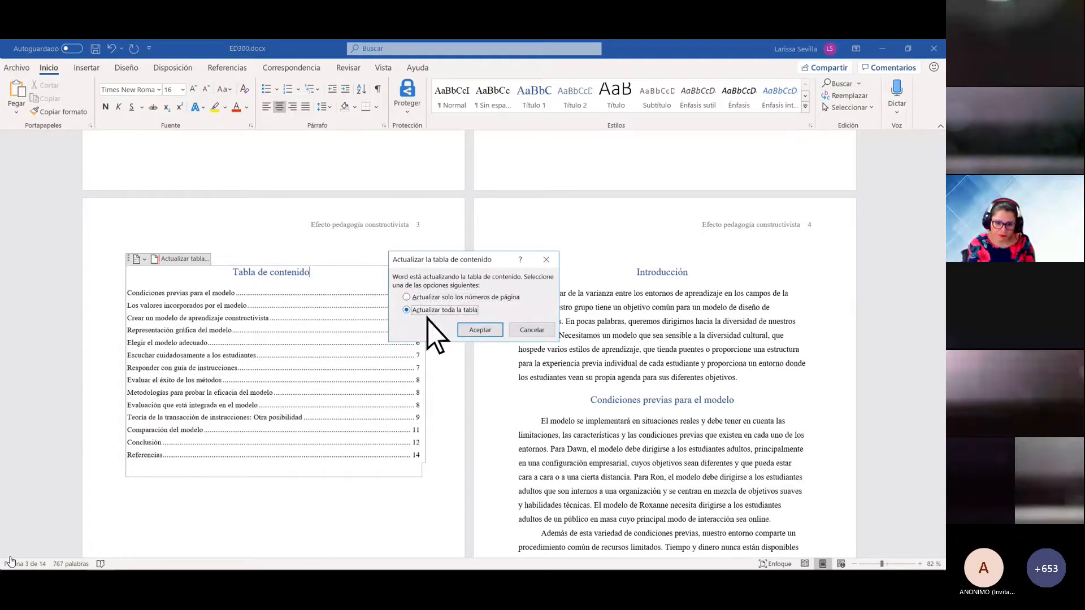
click(480, 330)
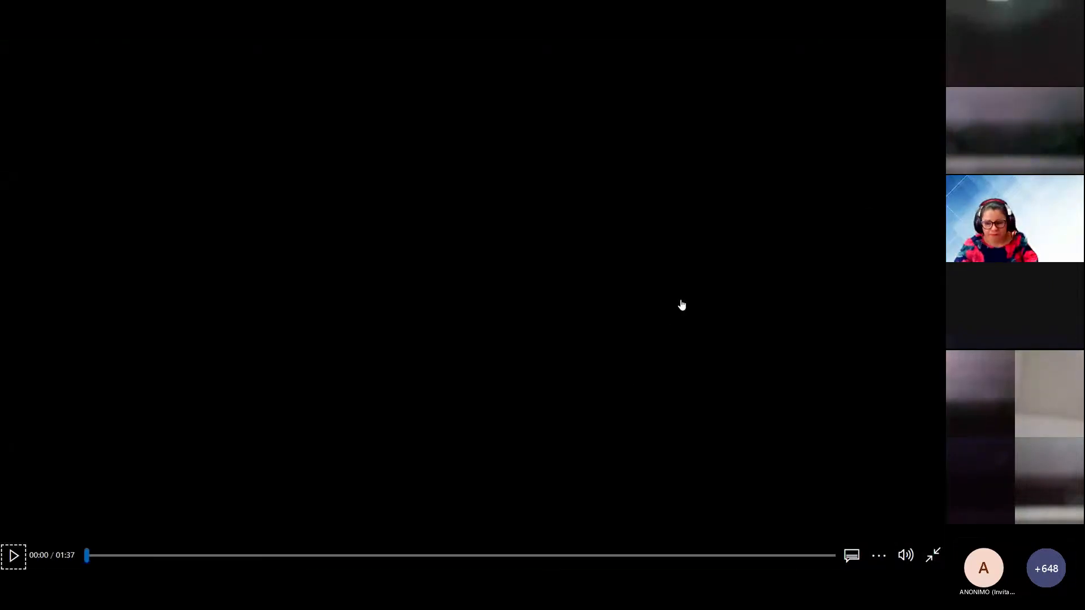
Step: Leave the full-screen video, close the browser, and return to Taller1's Inicio styles
key(Escape)
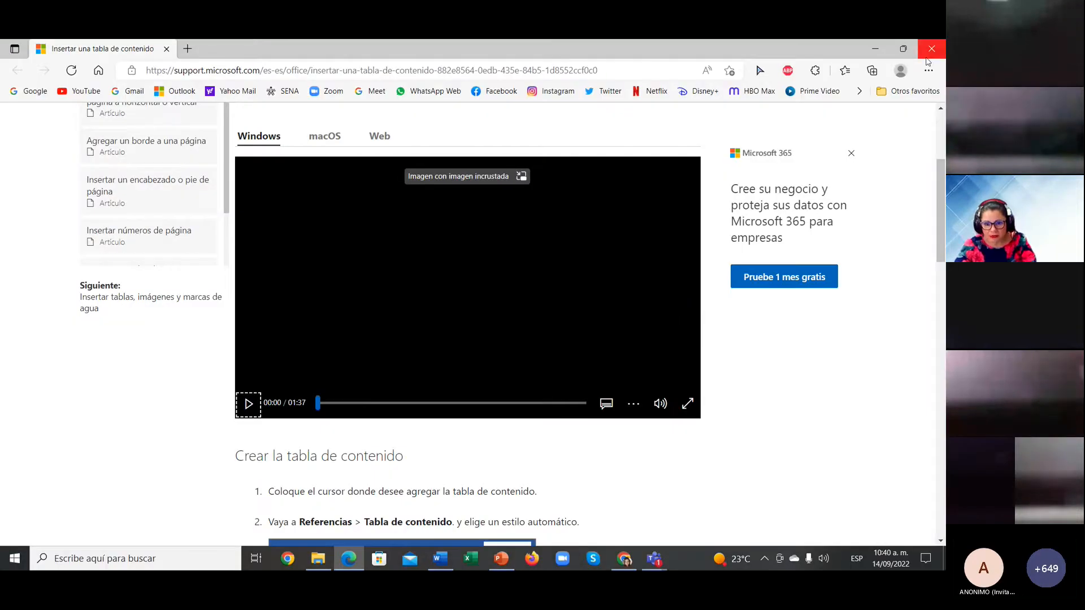
click(932, 49)
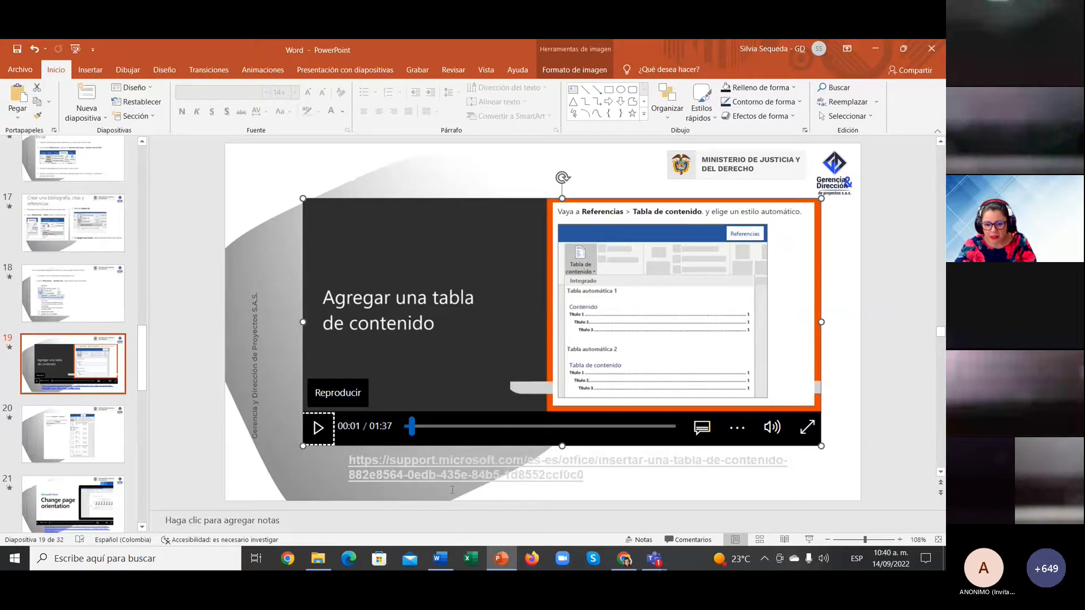
click(444, 561)
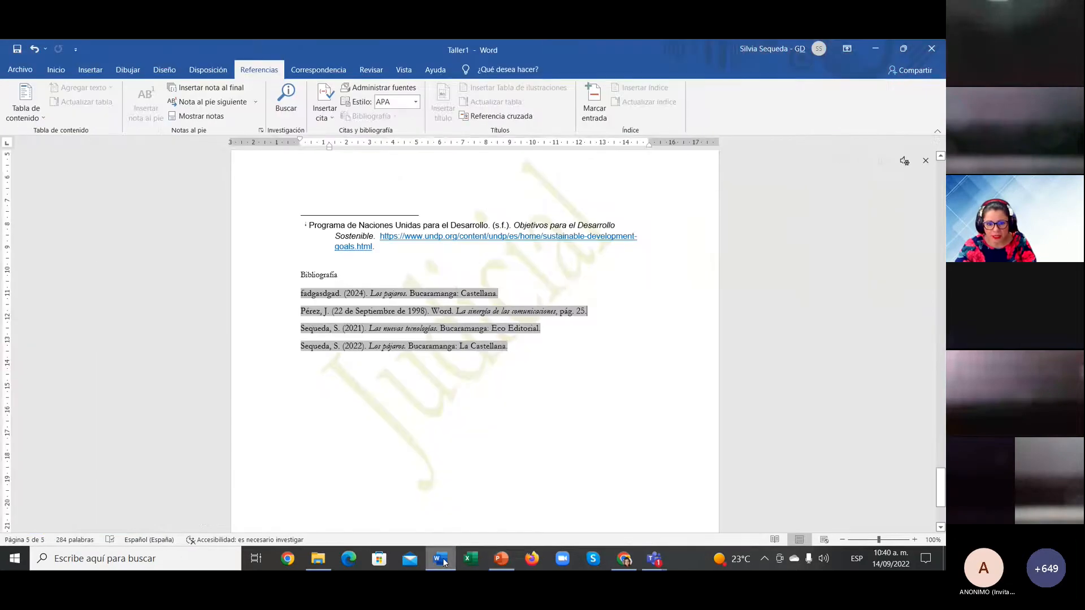
scroll(412, 376, up, 15)
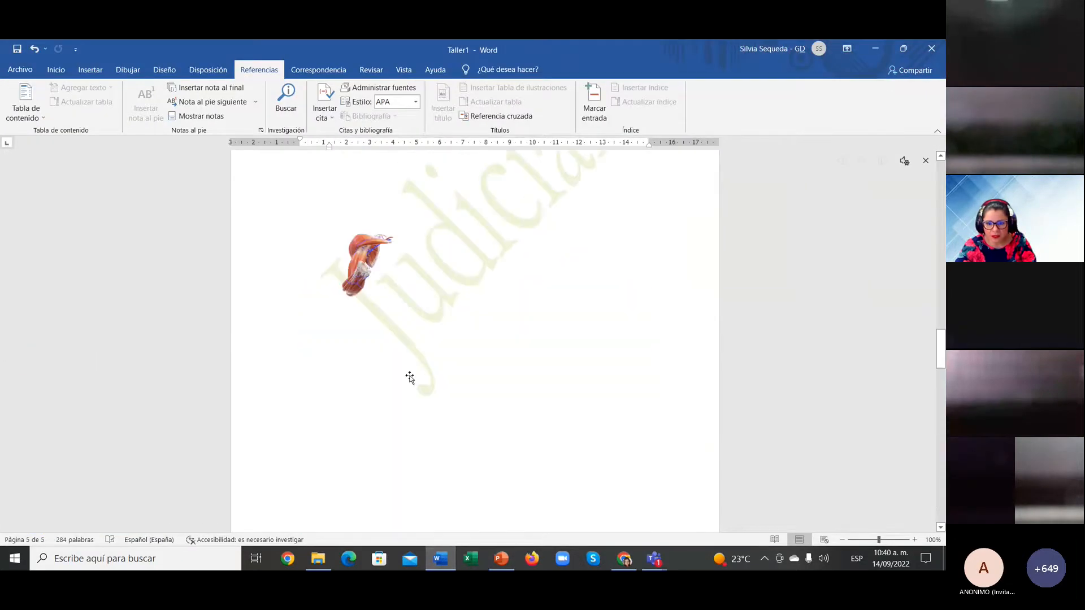
scroll(410, 377, up, 5)
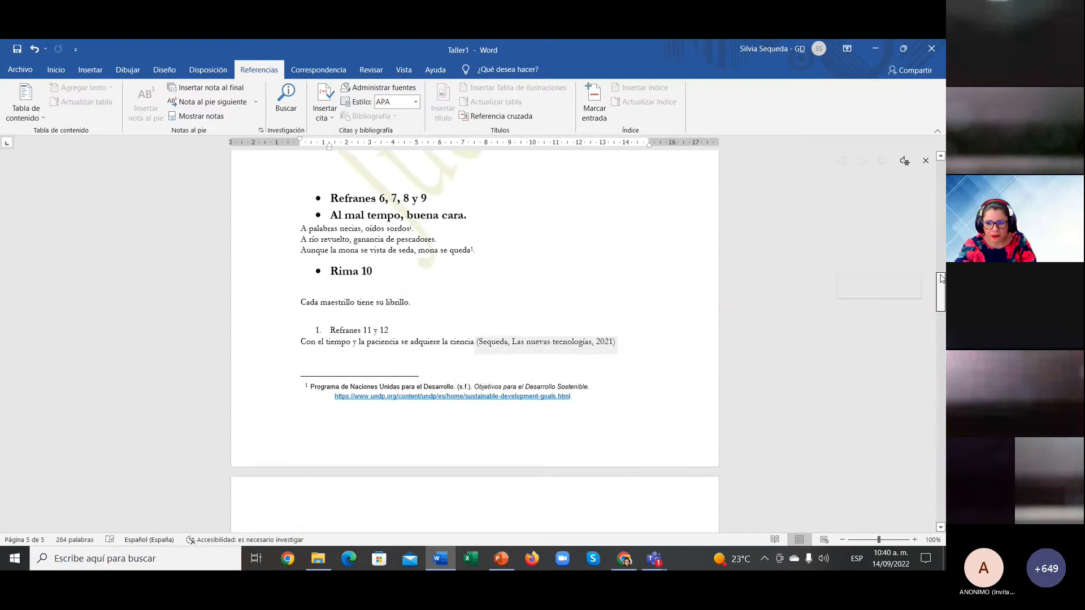
drag(942, 278, 941, 169)
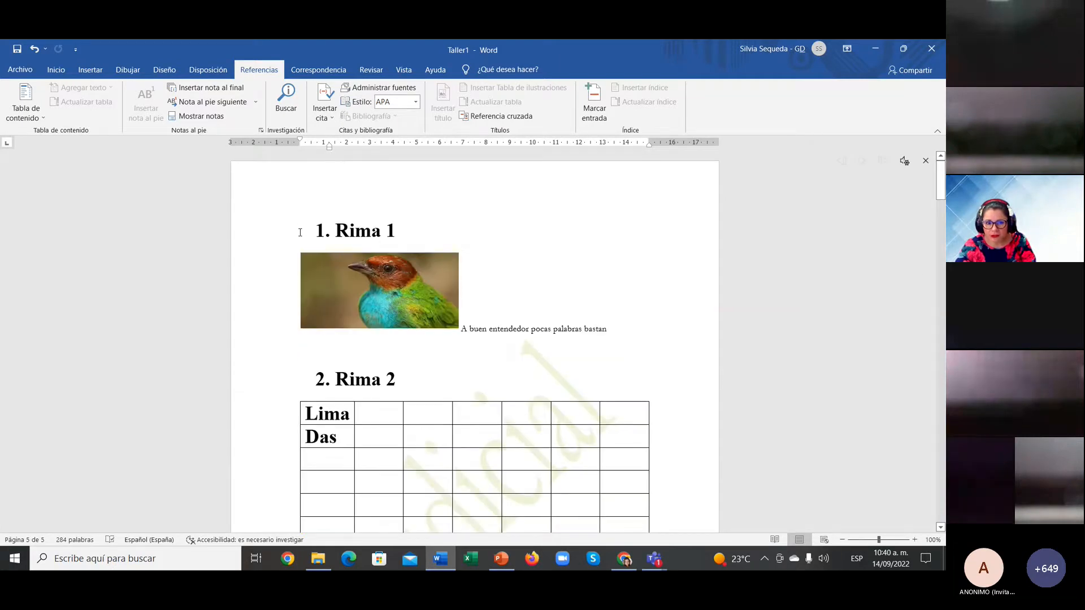
click(56, 69)
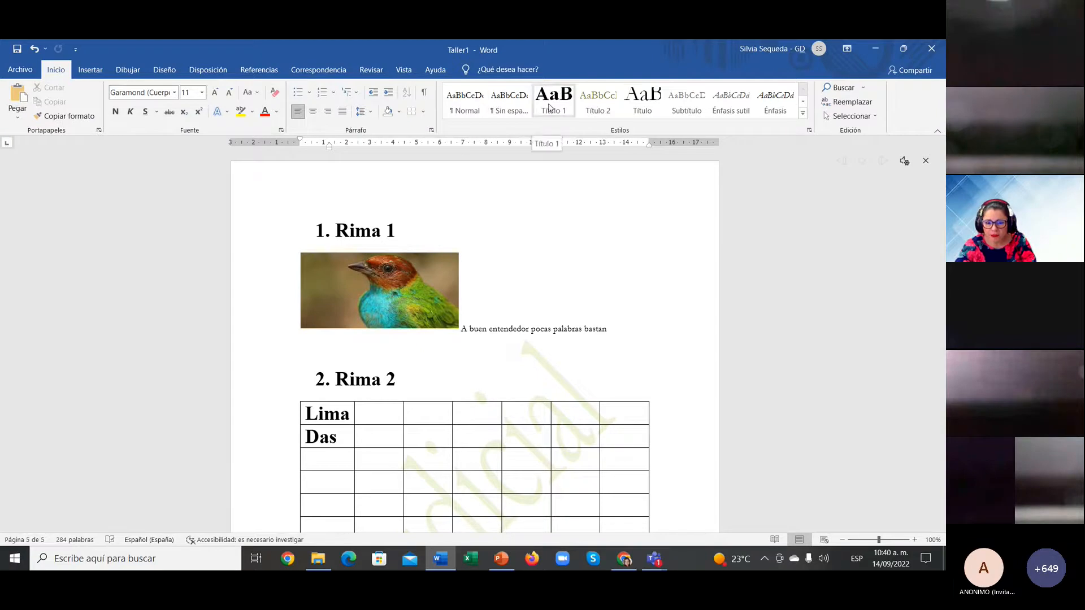
Step: Apply Título 1 to the 'Refranes 6, 7, 8 y 9', 'Al mal tempo…' and 'Rima 10' lines
click(387, 230)
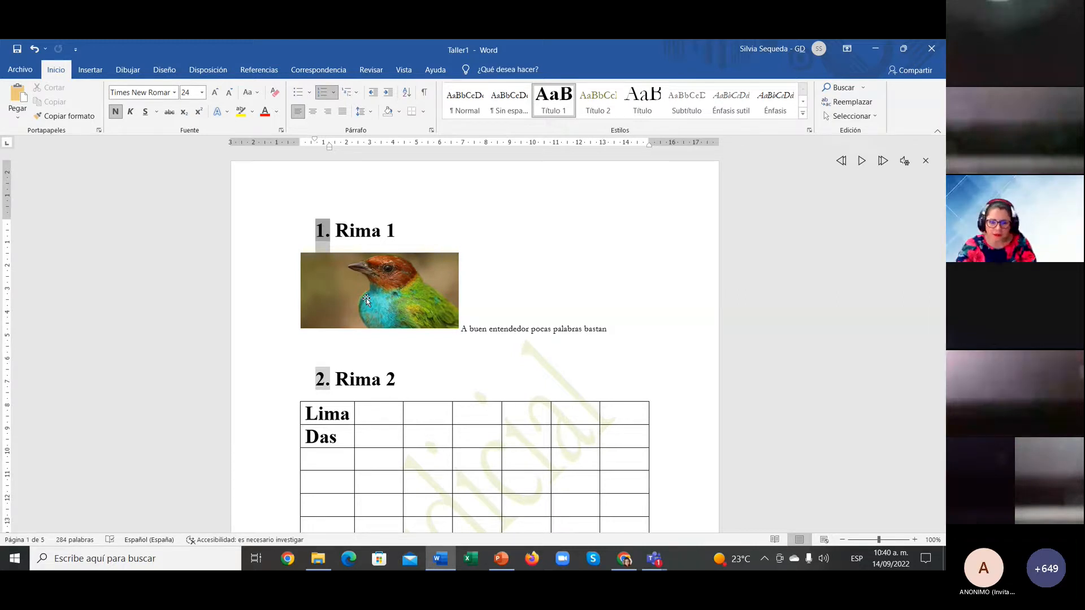
click(265, 234)
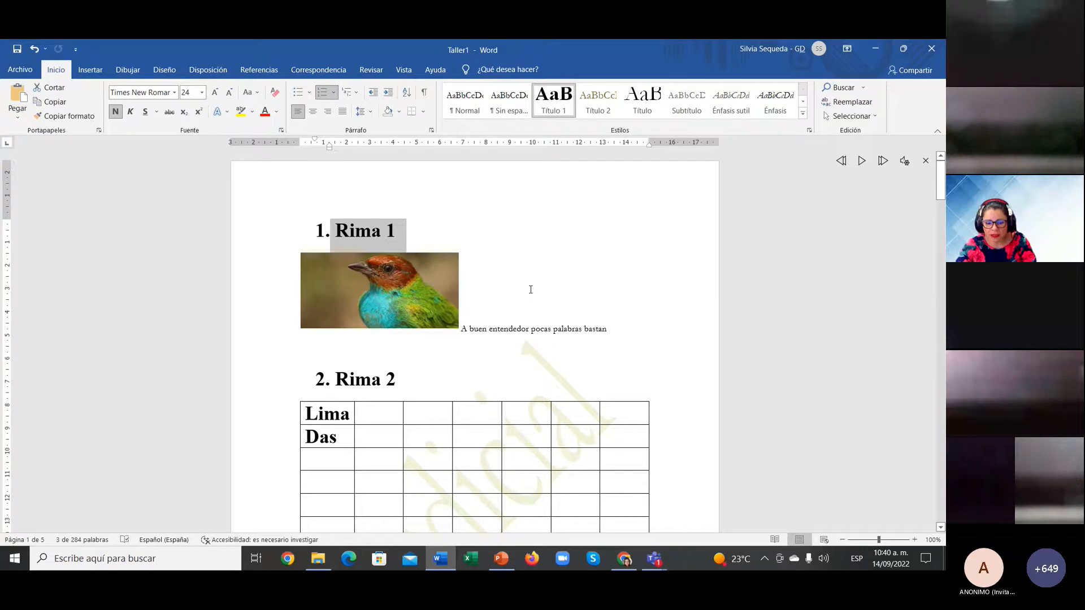
scroll(531, 290, down, 10)
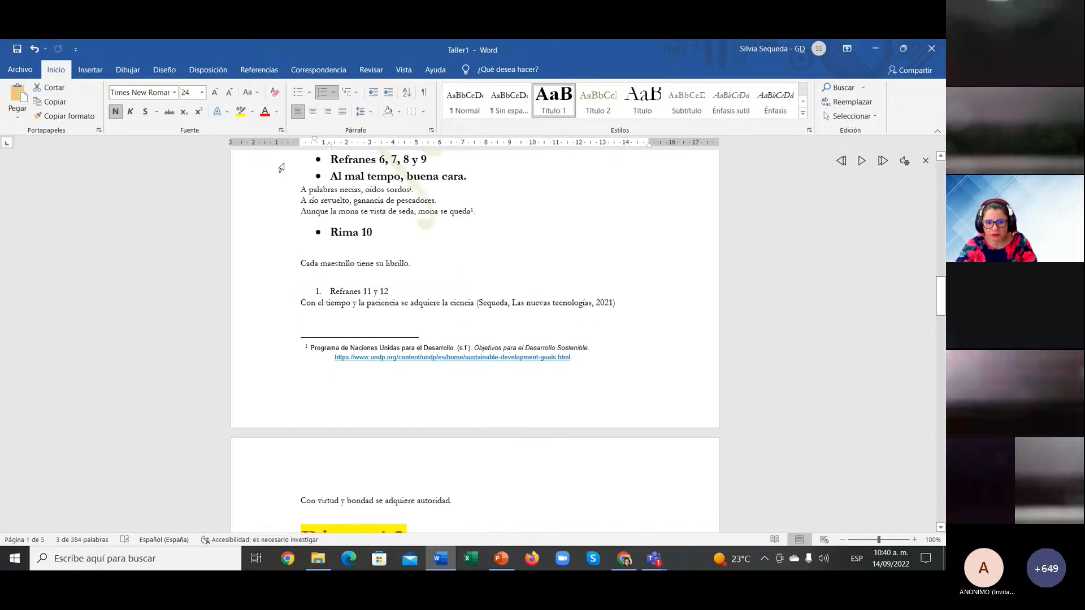
drag(281, 168, 281, 178)
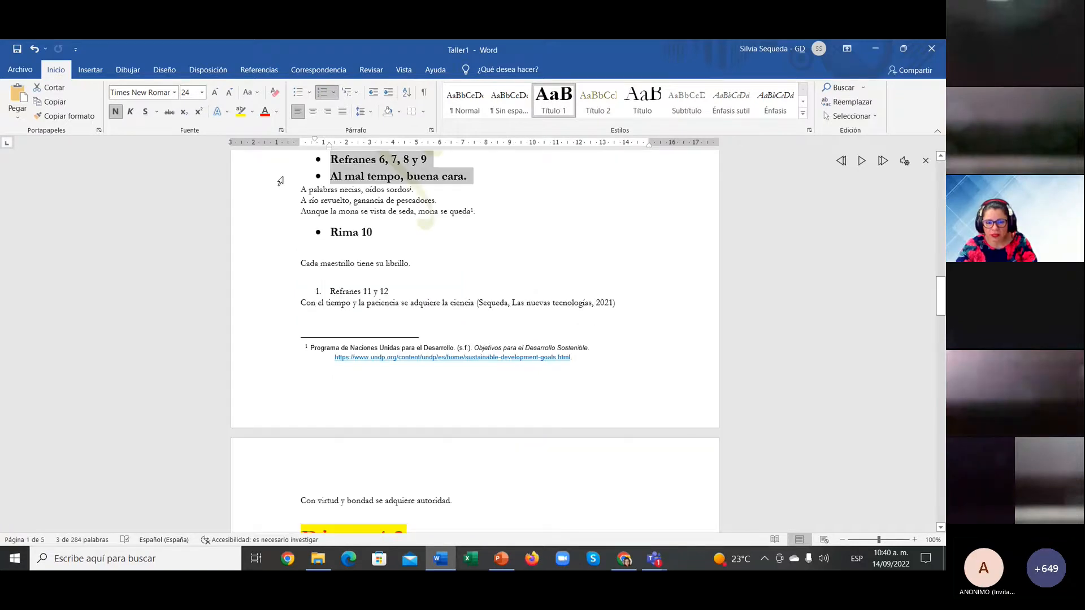
click(553, 102)
click(266, 284)
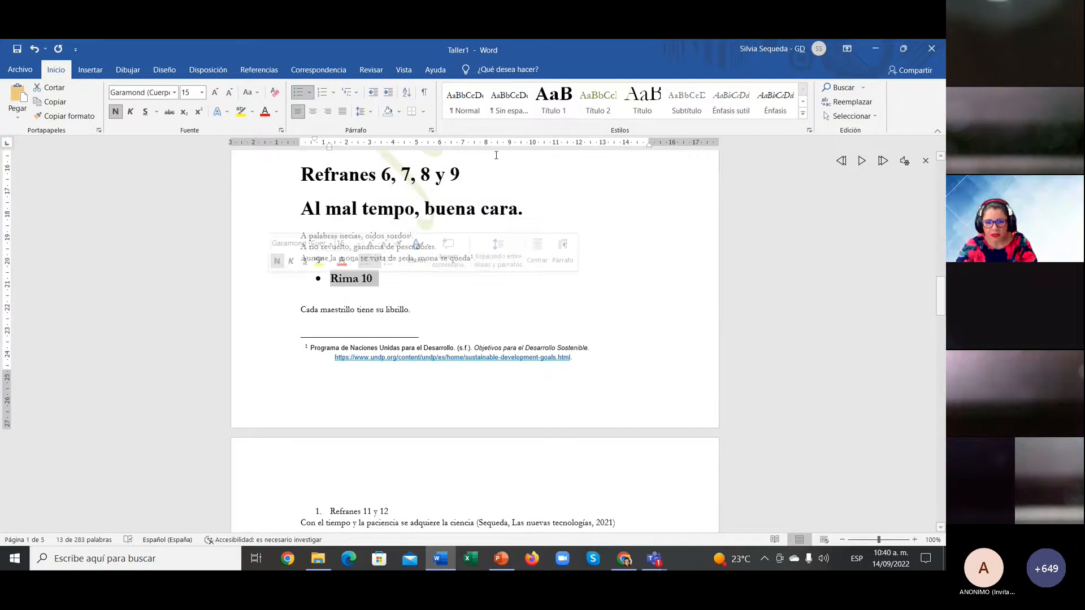
click(554, 102)
click(500, 368)
scroll(498, 375, down, 10)
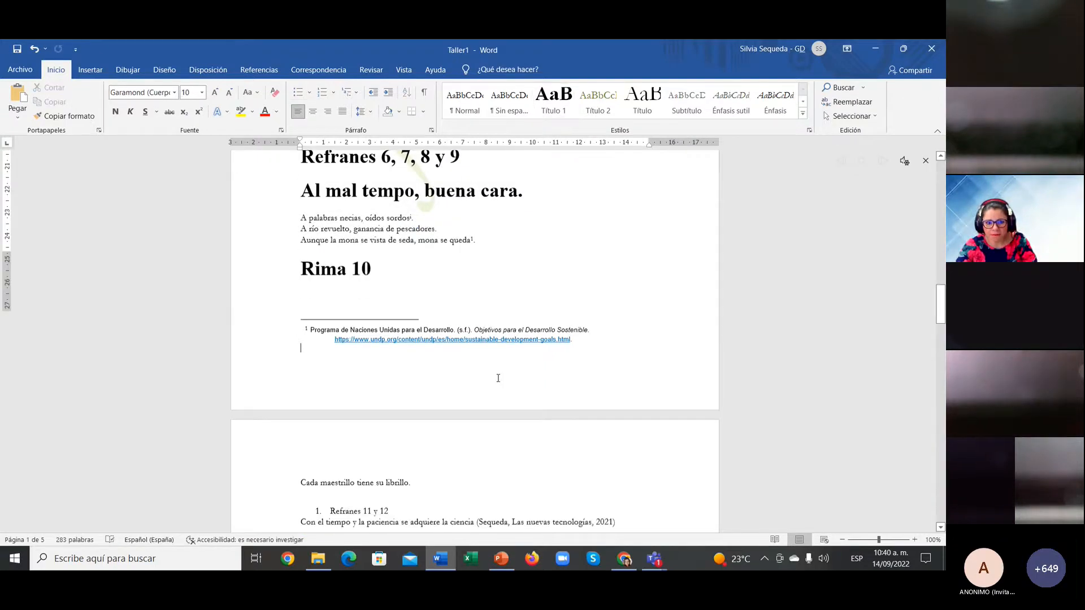
scroll(497, 378, up, 20)
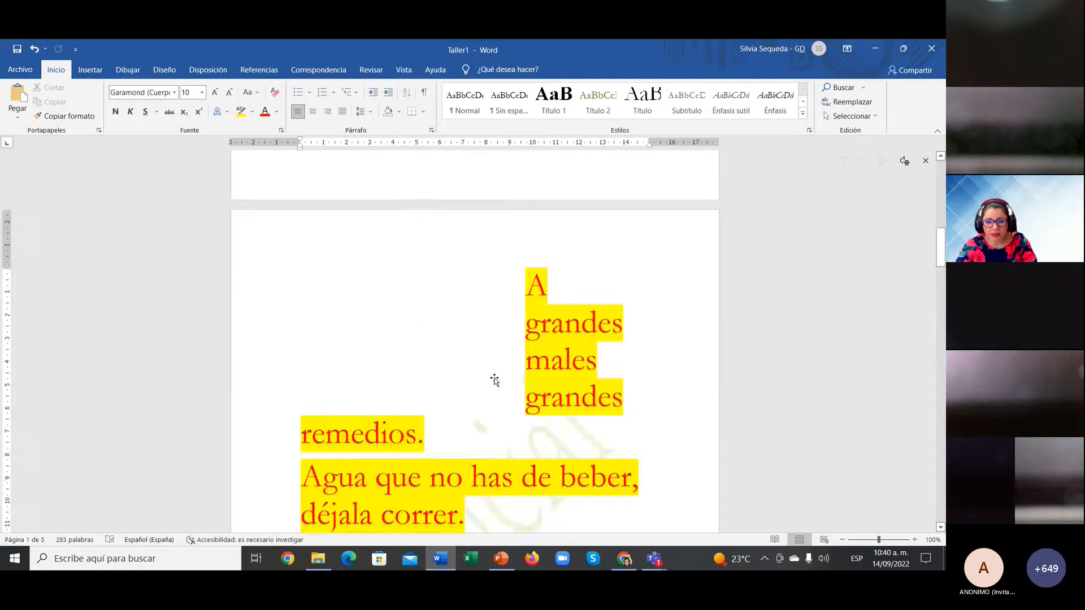
Step: Add a centred 'Contenido' title on a new line above Rima 1
click(435, 237)
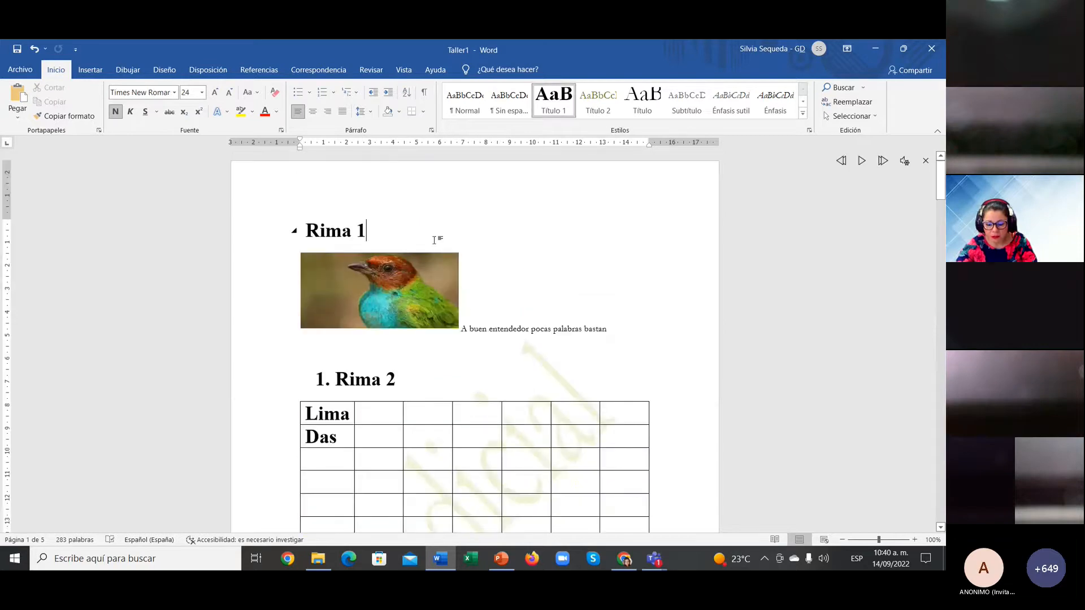
key(Home)
key(Return)
key(Return)
key(Up)
key(Up)
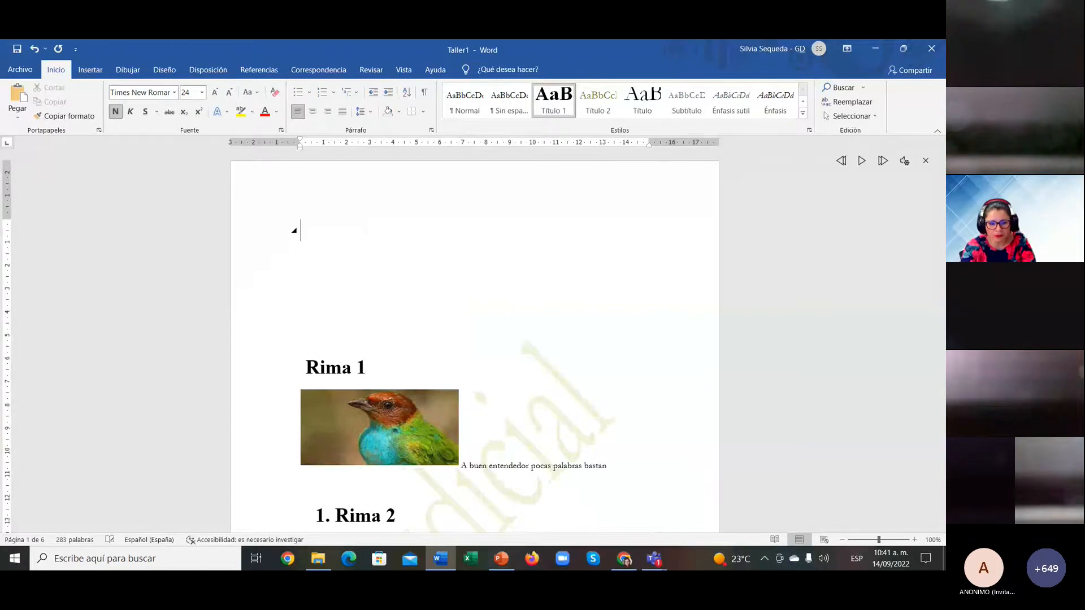
text(Contenido)
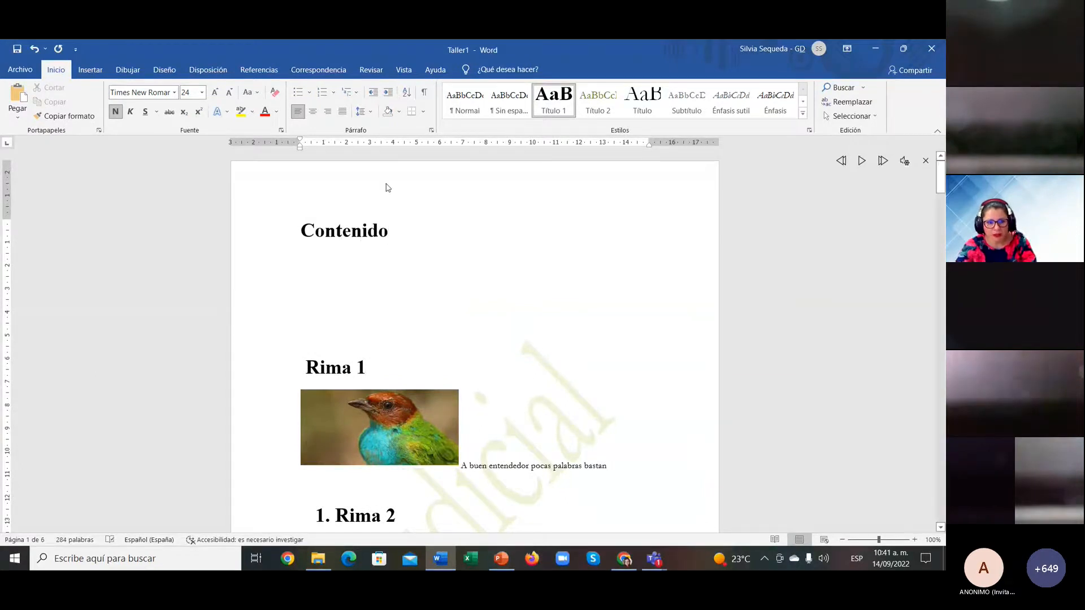
key(ctrl+e)
key(Return)
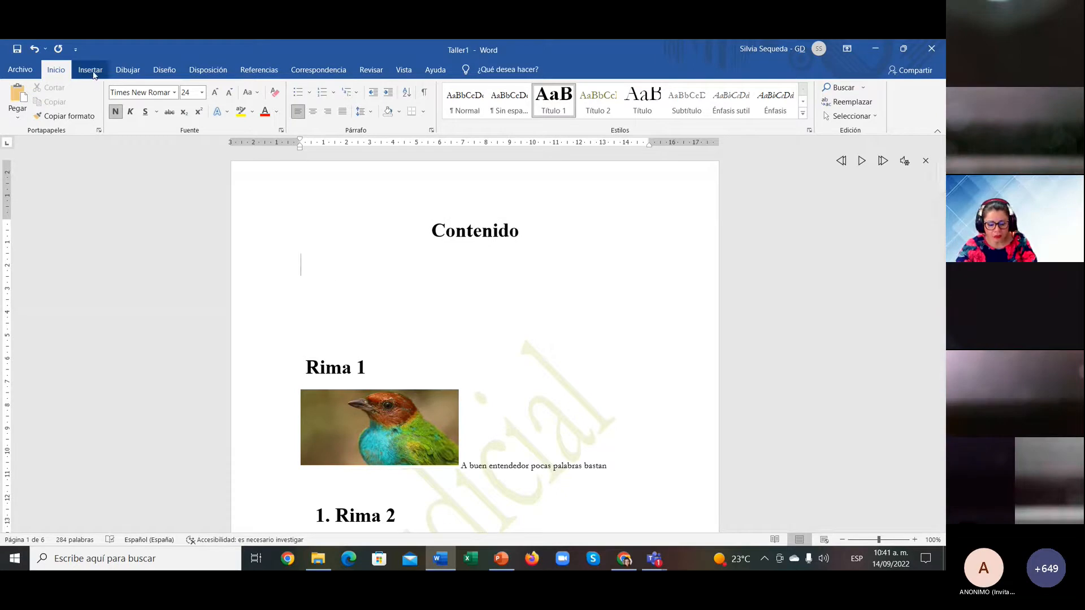
Step: Insert Tabla automática 1 below it and type '1.' before the Rima 1 heading
click(242, 74)
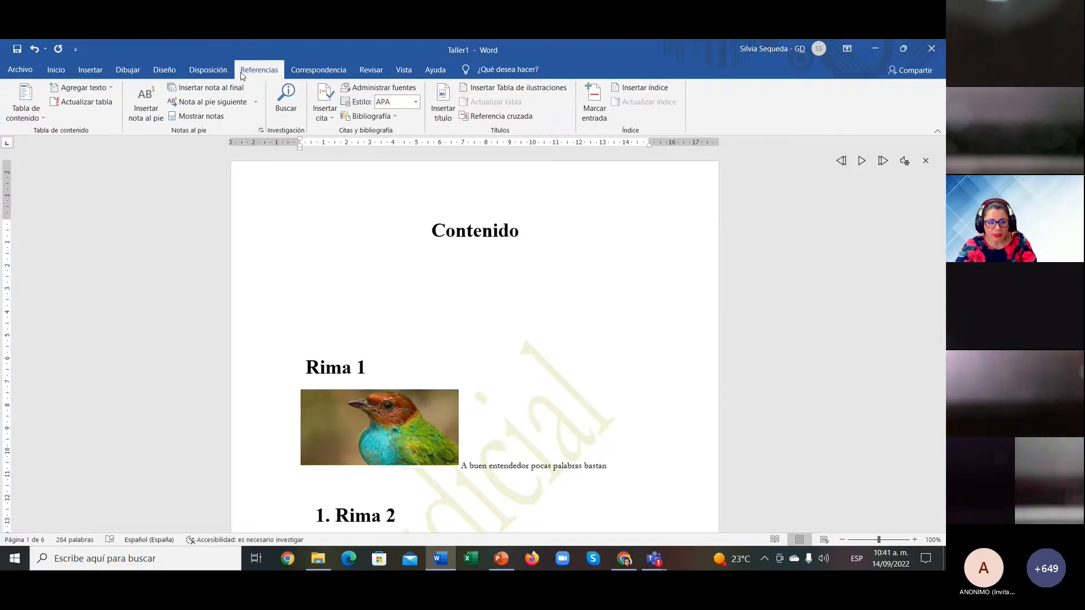
click(23, 106)
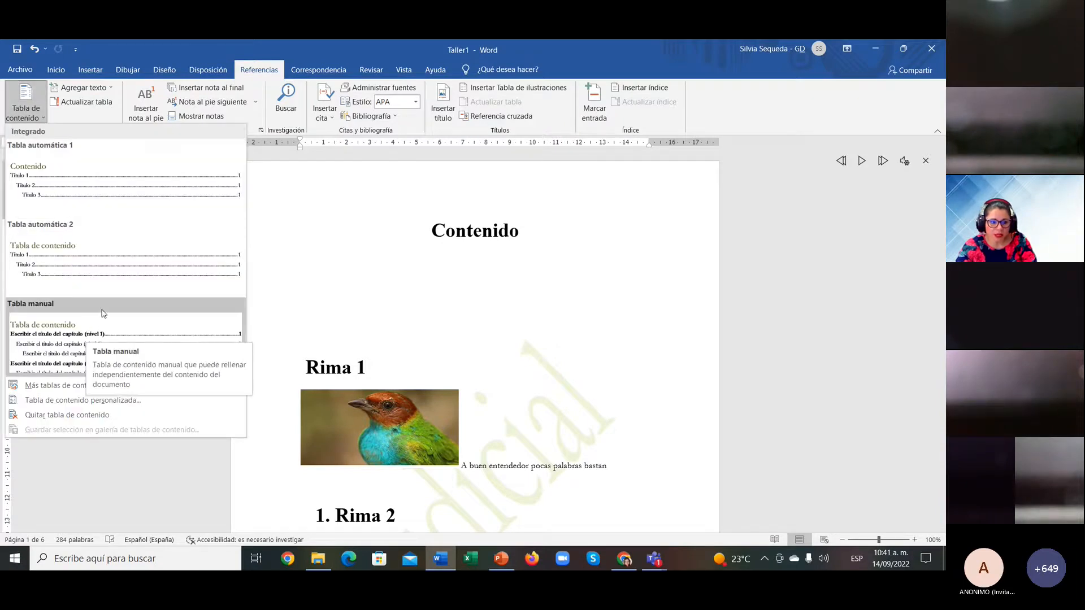
mouse_move(99, 385)
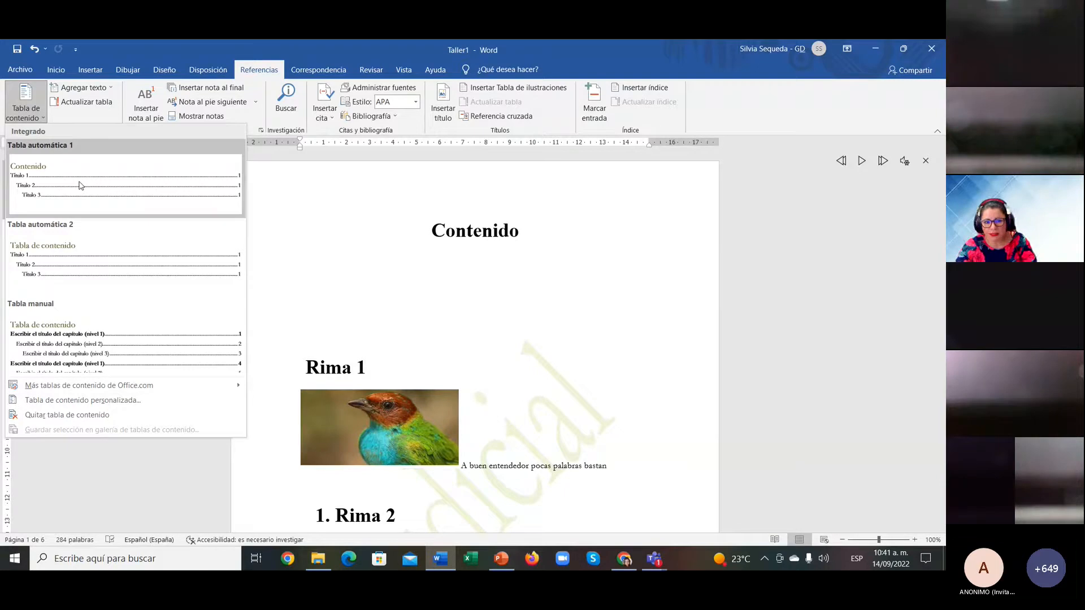
click(81, 185)
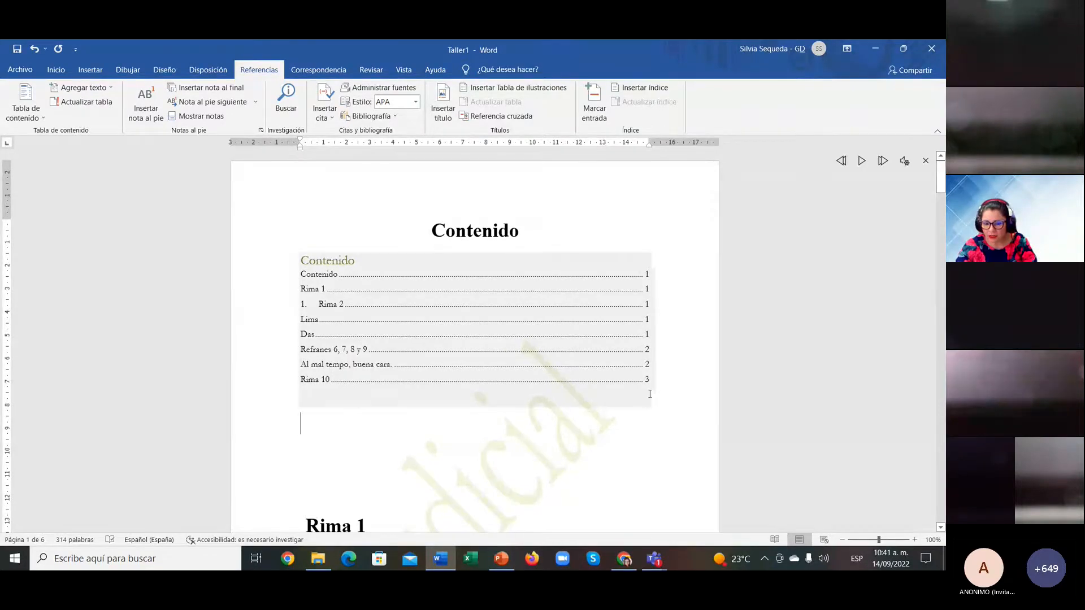
scroll(650, 394, down, 3)
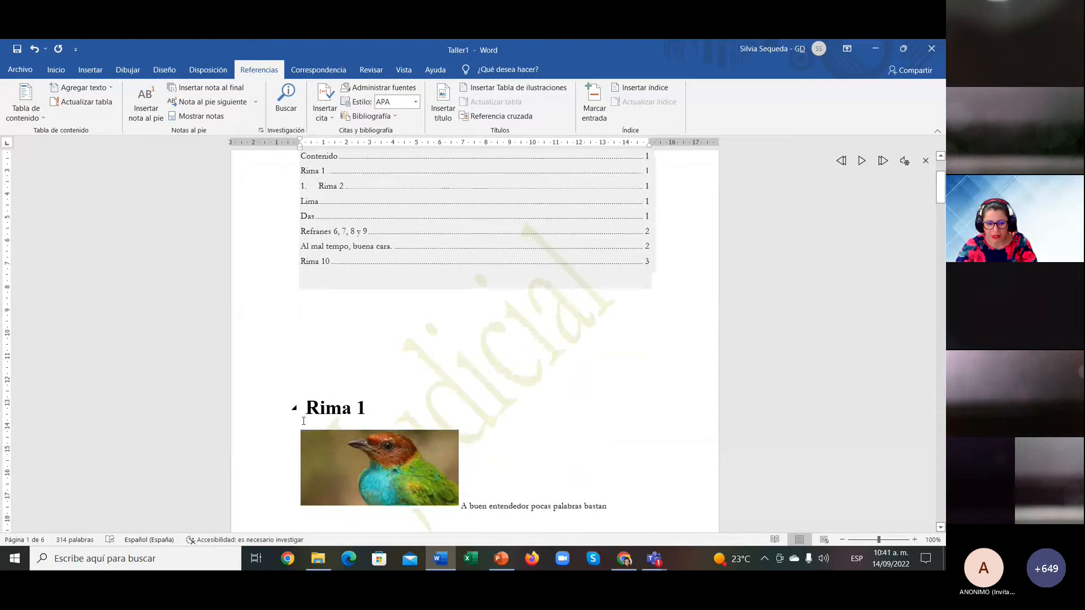
text(1.)
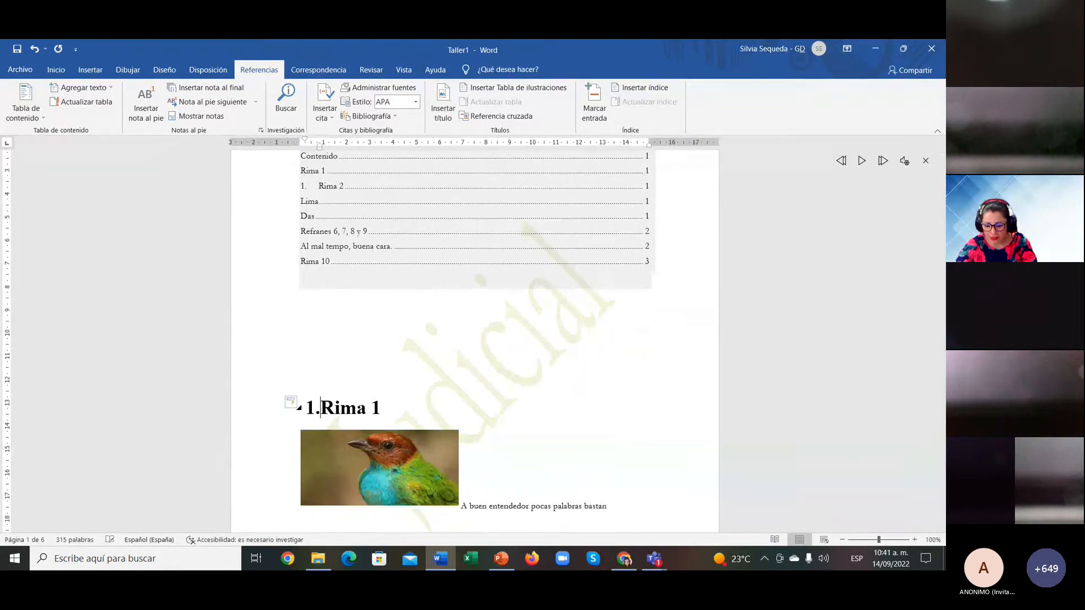
Step: Update the entire table of contents so it lists eight entries, Contenido through Rima 10
scroll(331, 307, up, 3)
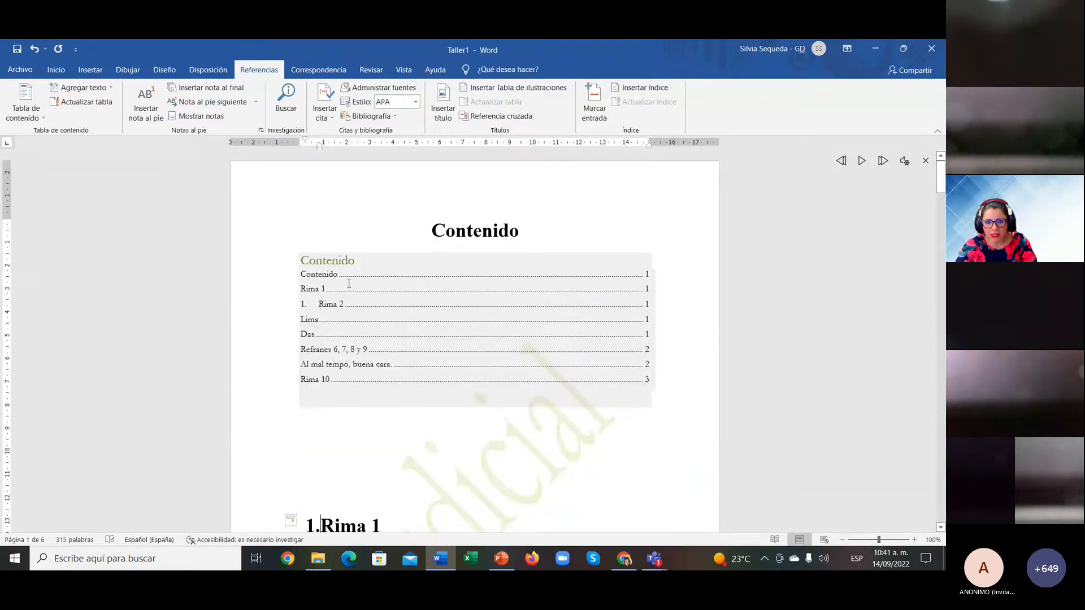
click(483, 278)
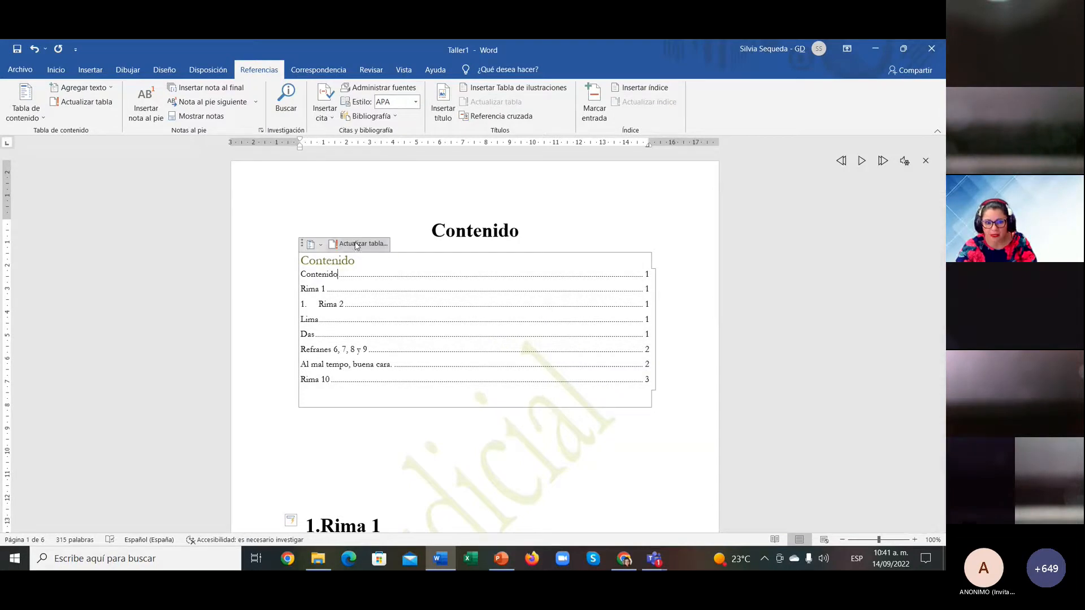
click(360, 243)
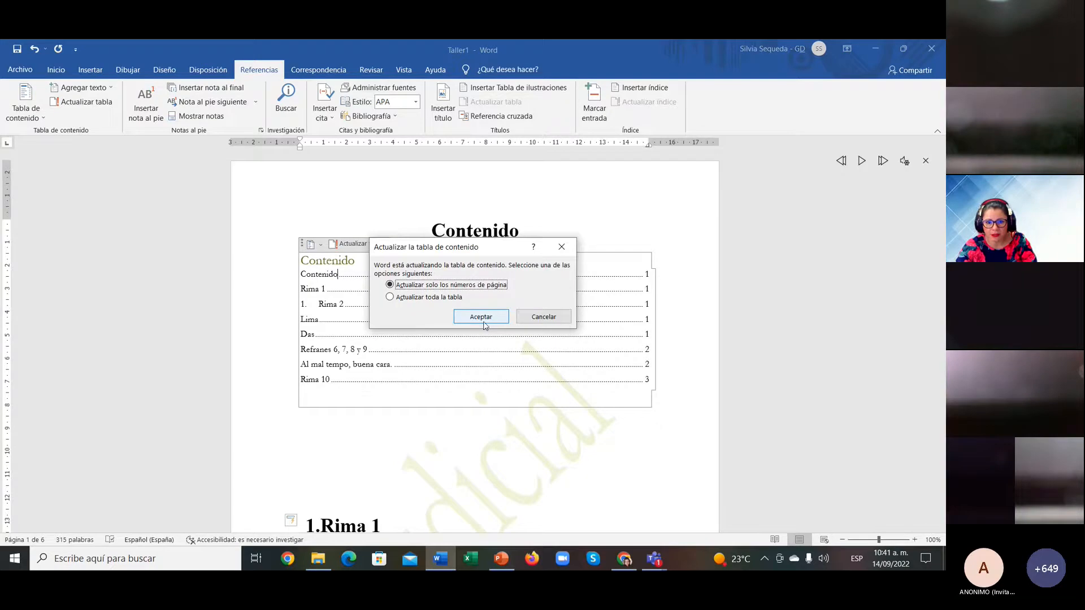
click(390, 297)
click(481, 316)
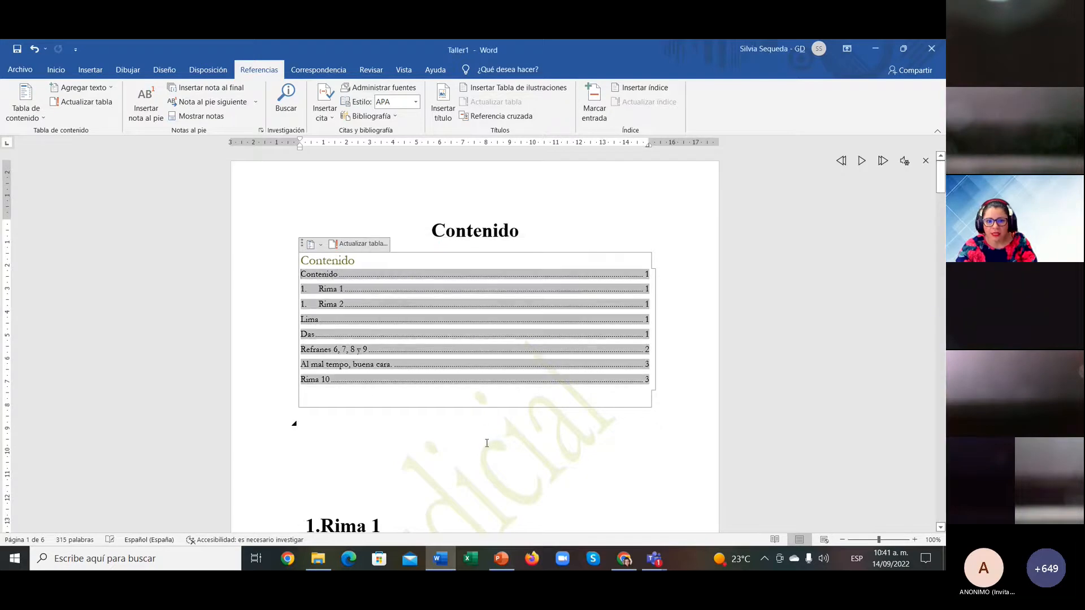
click(487, 443)
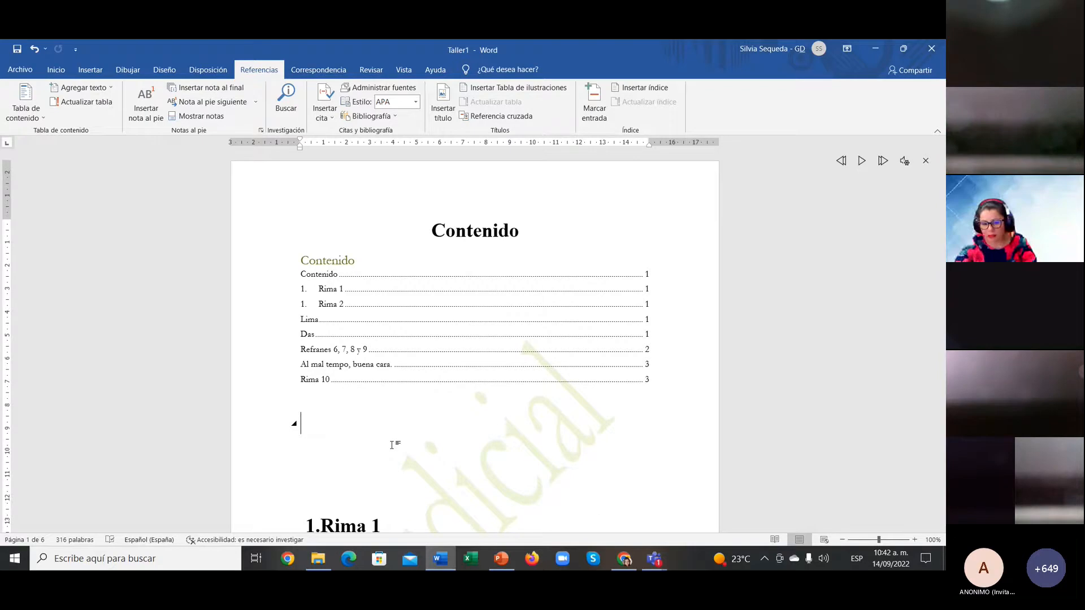
Step: Set the numbered Rima 1 heading text to 12 pt on the Inicio tab
scroll(392, 445, down, 3)
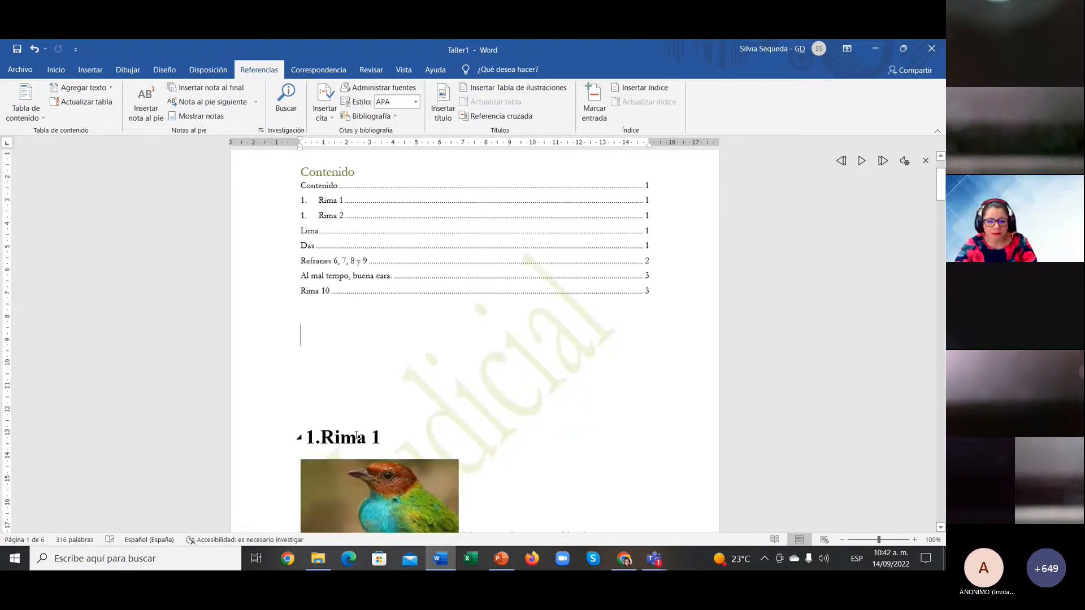
click(357, 437)
click(311, 437)
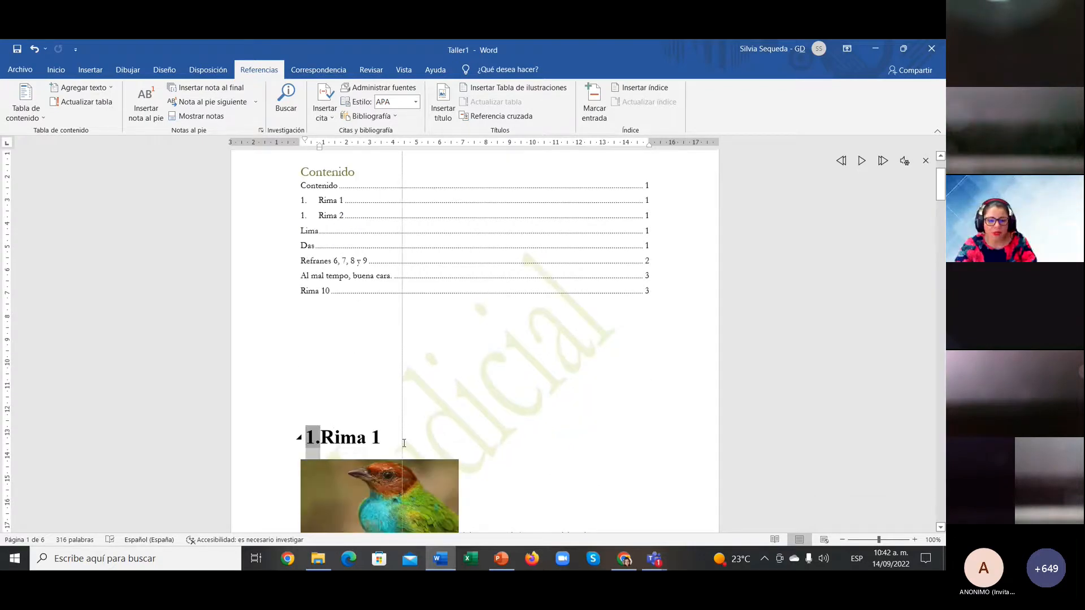
click(401, 438)
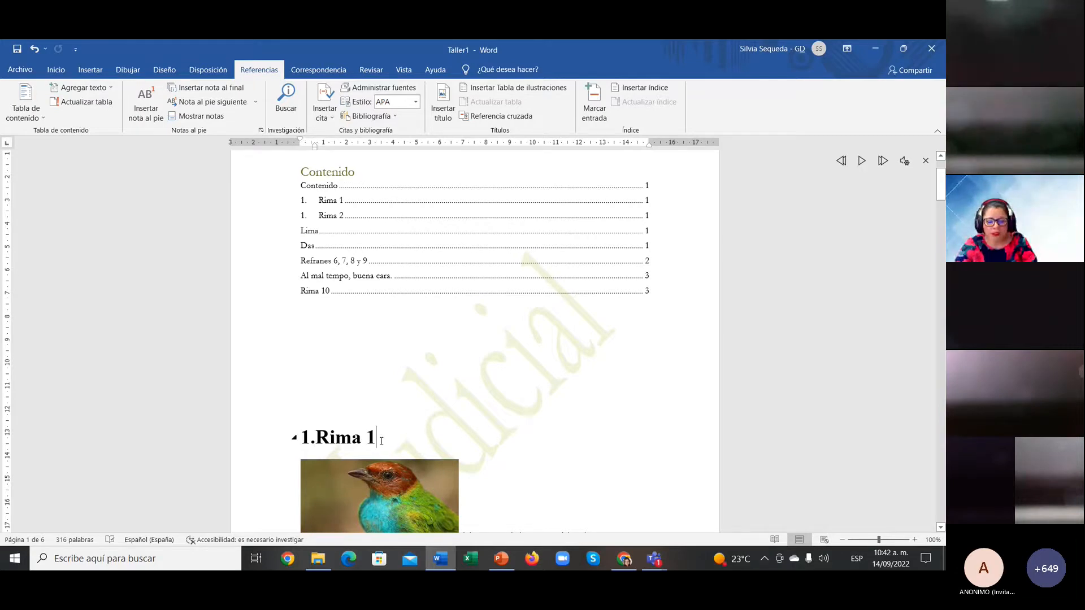
click(56, 70)
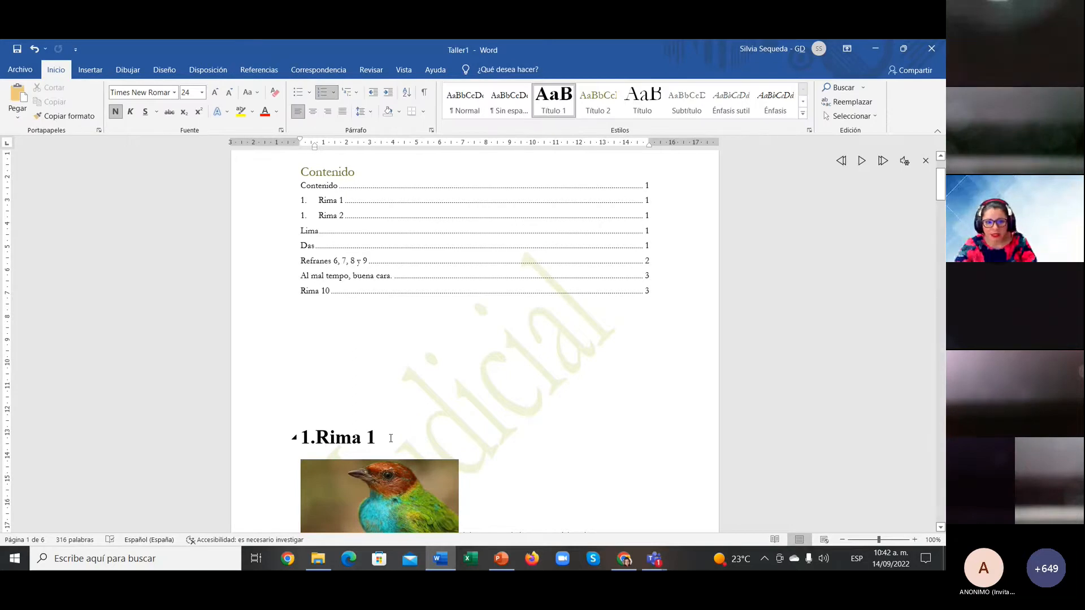
drag(387, 439, 317, 439)
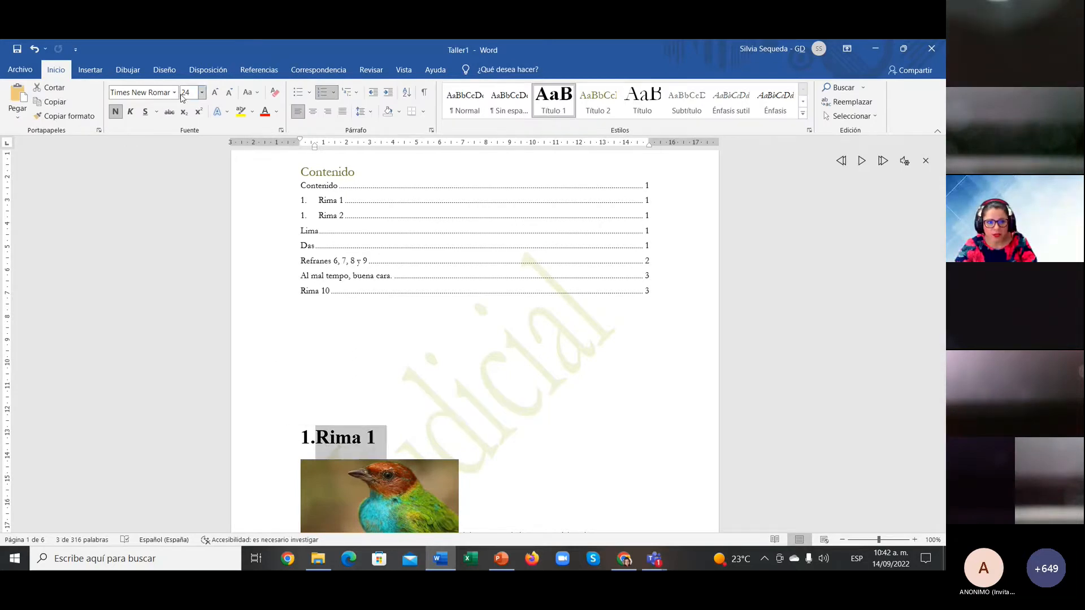
text(12)
key(Return)
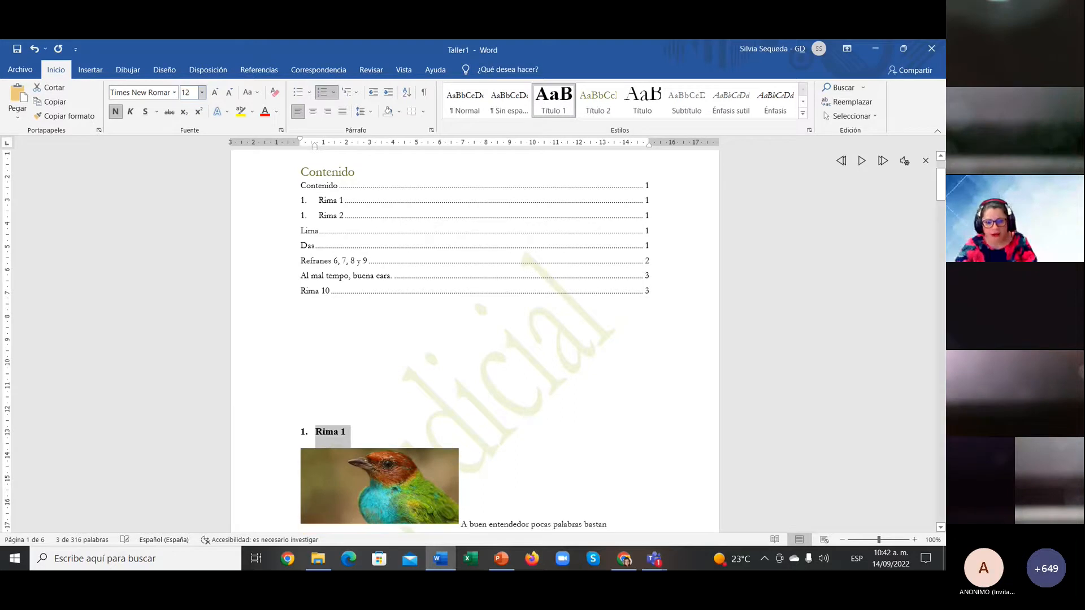
click(602, 385)
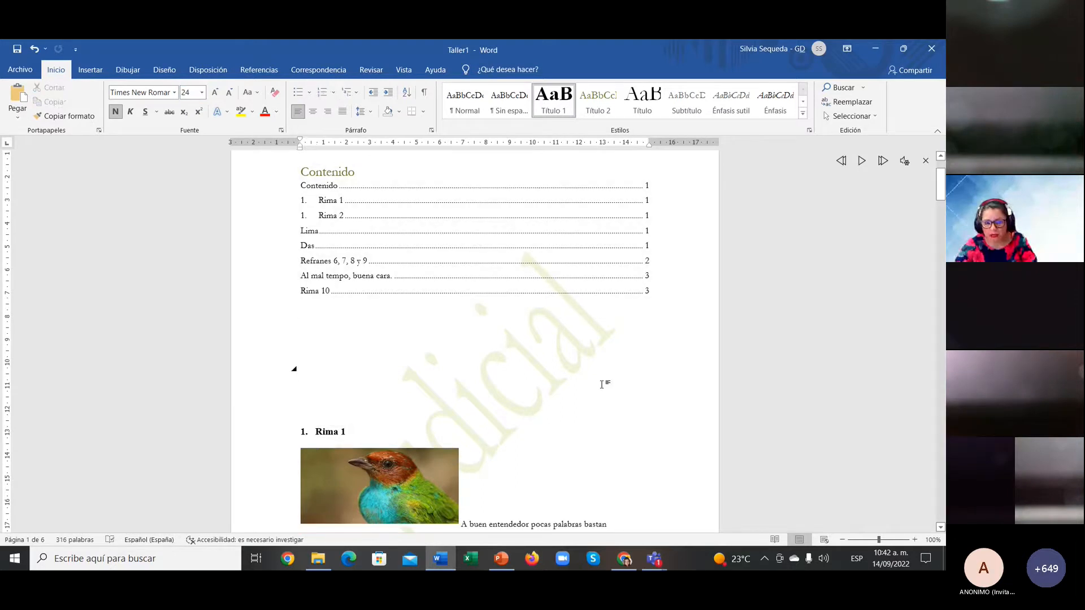
drag(455, 378, 511, 448)
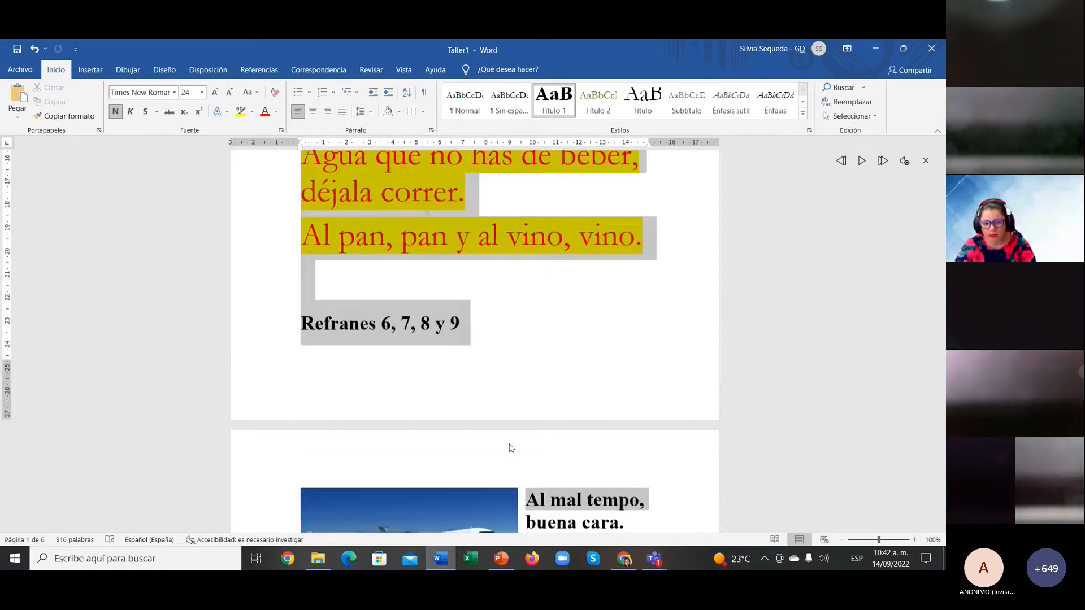
scroll(513, 441, up, 18)
click(527, 478)
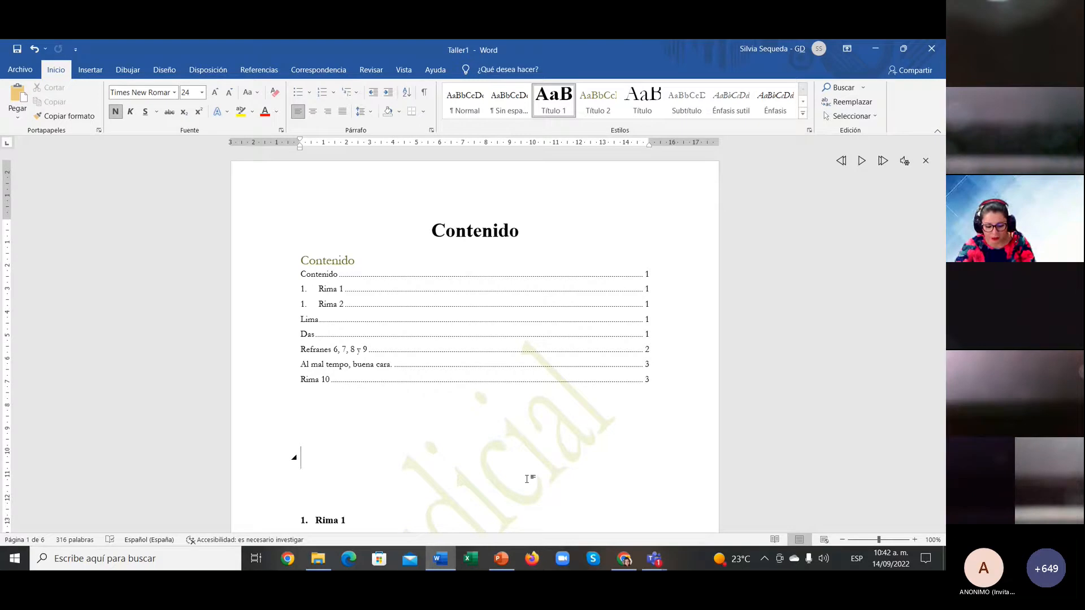
Step: Select all the text and set it to Arial 10 pt, bringing Taller1 down to four pages
key(ctrl+e)
key(ctrl+a)
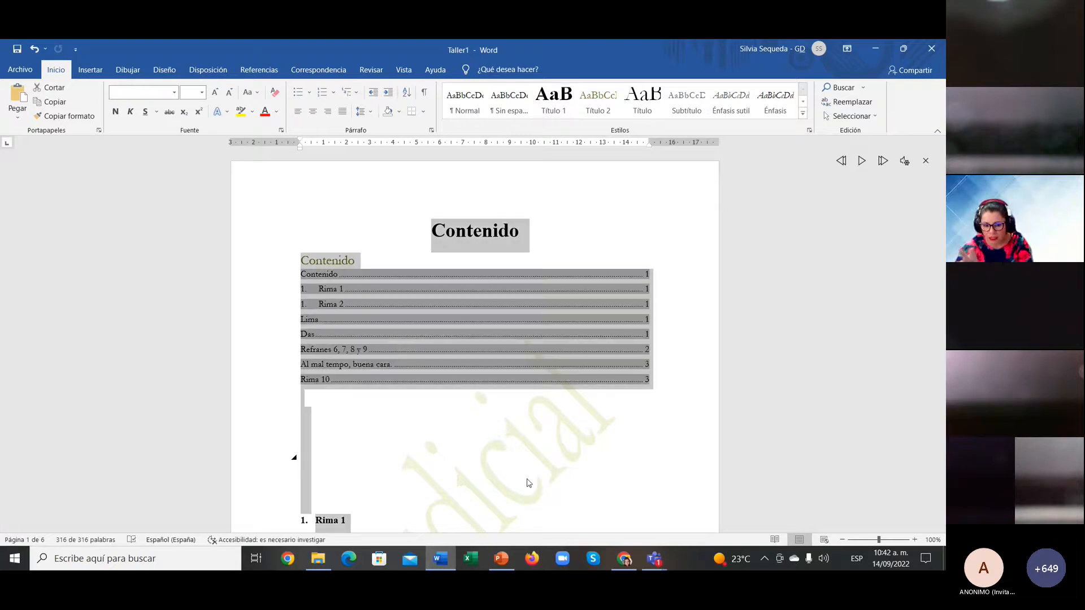
scroll(528, 484, down, 15)
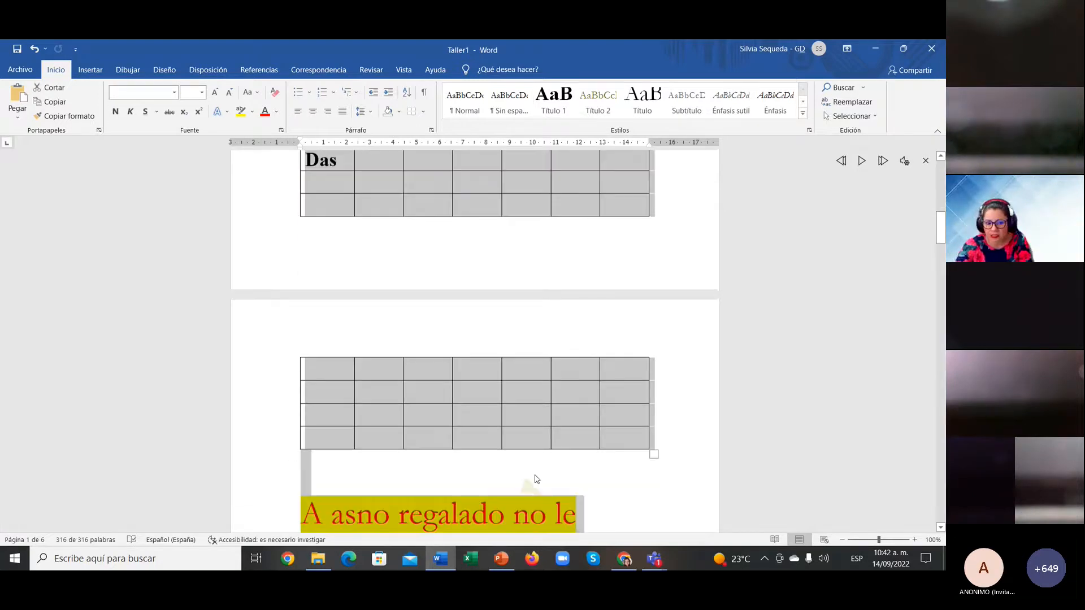
click(174, 92)
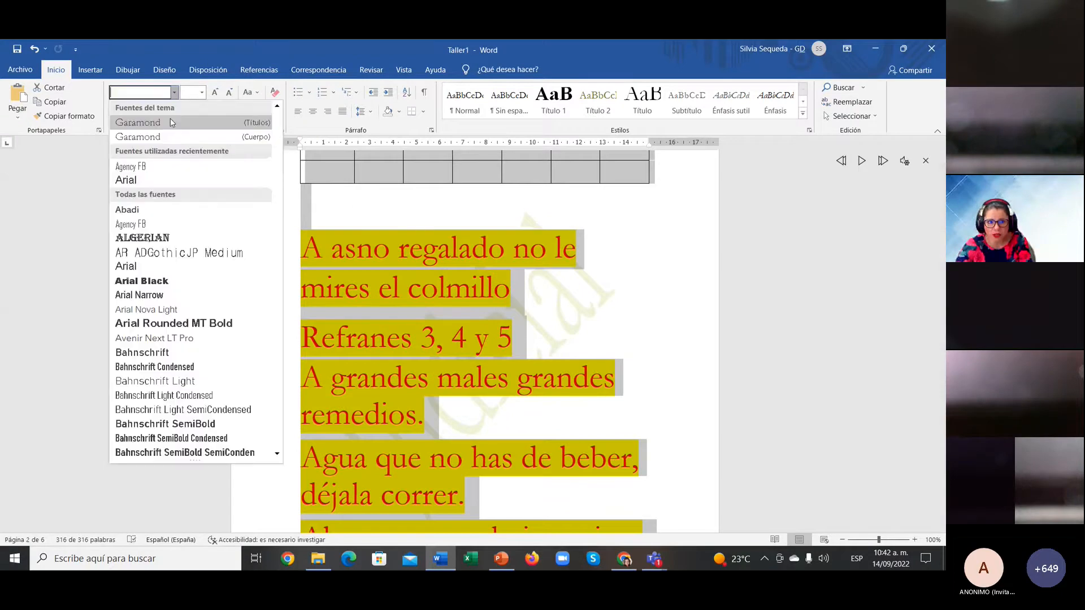
click(161, 176)
click(187, 95)
text(10)
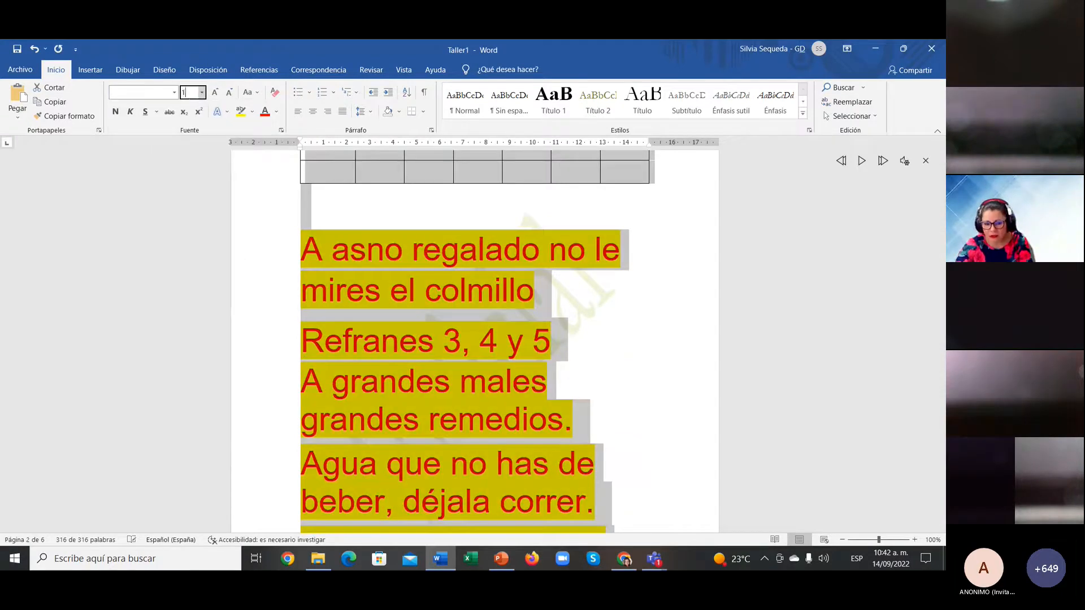
key(Return)
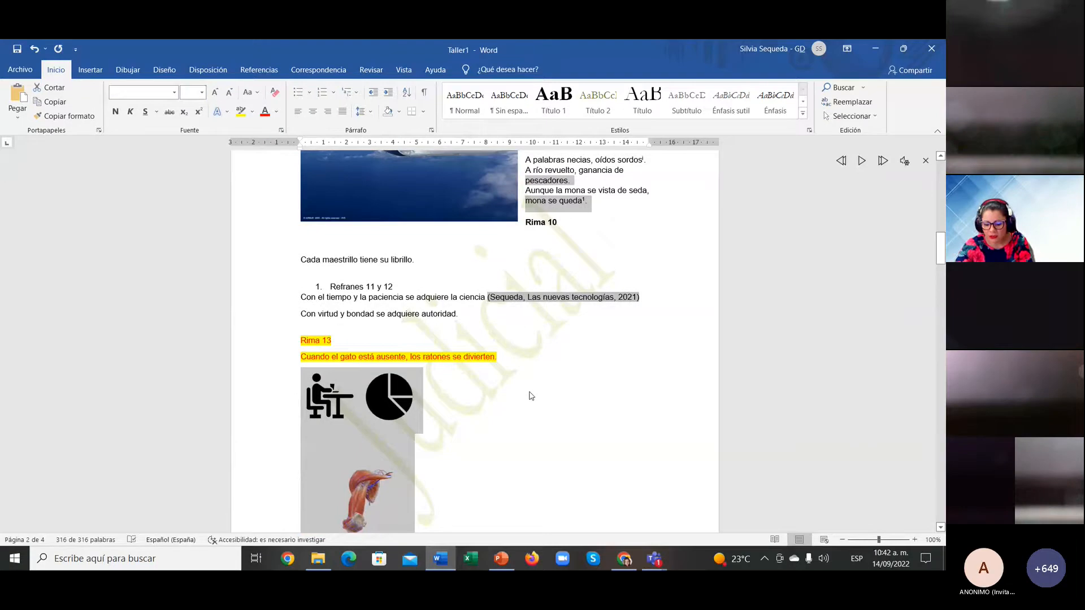
click(530, 393)
scroll(530, 390, up, 2)
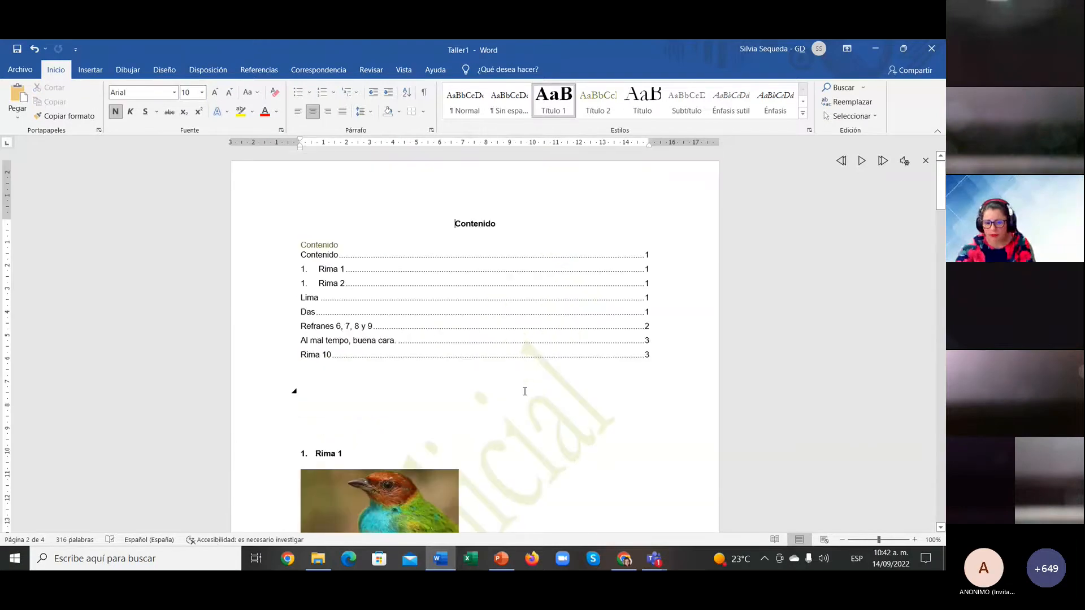
click(516, 426)
scroll(519, 441, down, 5)
scroll(522, 453, down, 8)
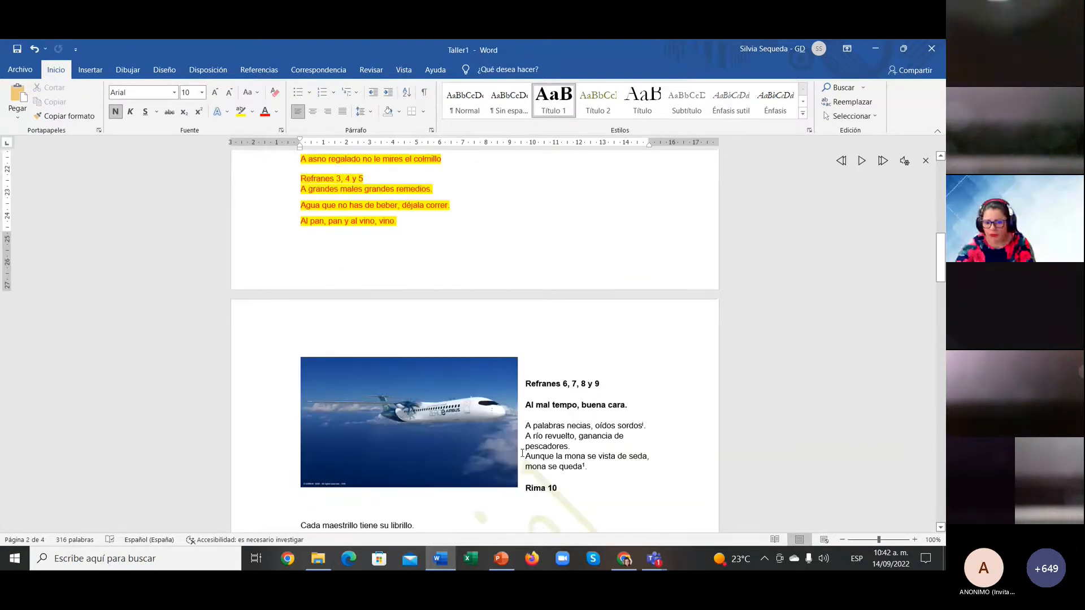
scroll(522, 453, up, 15)
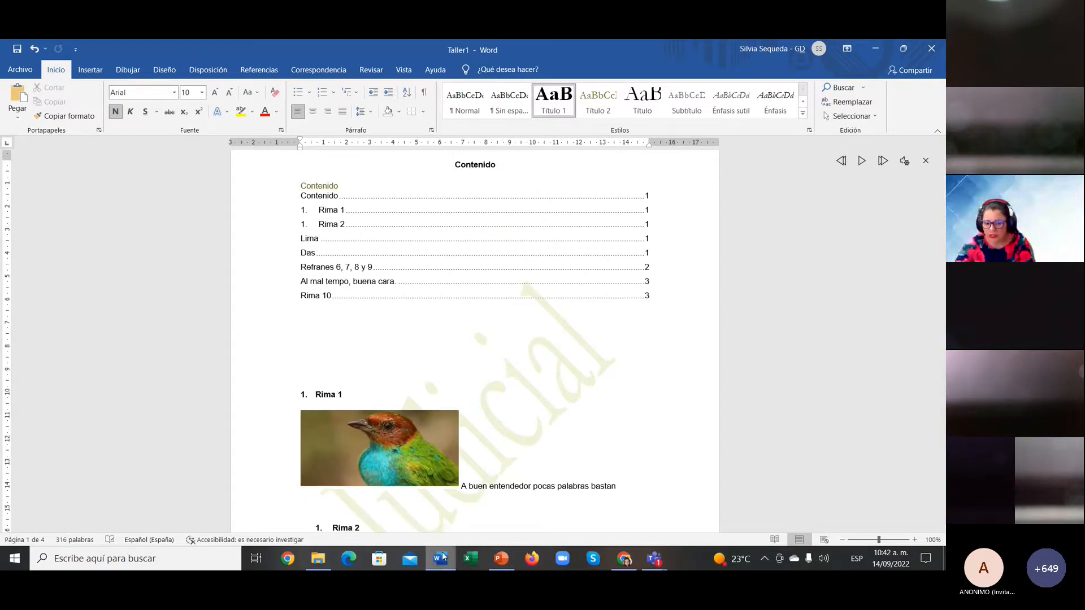
mouse_move(443, 558)
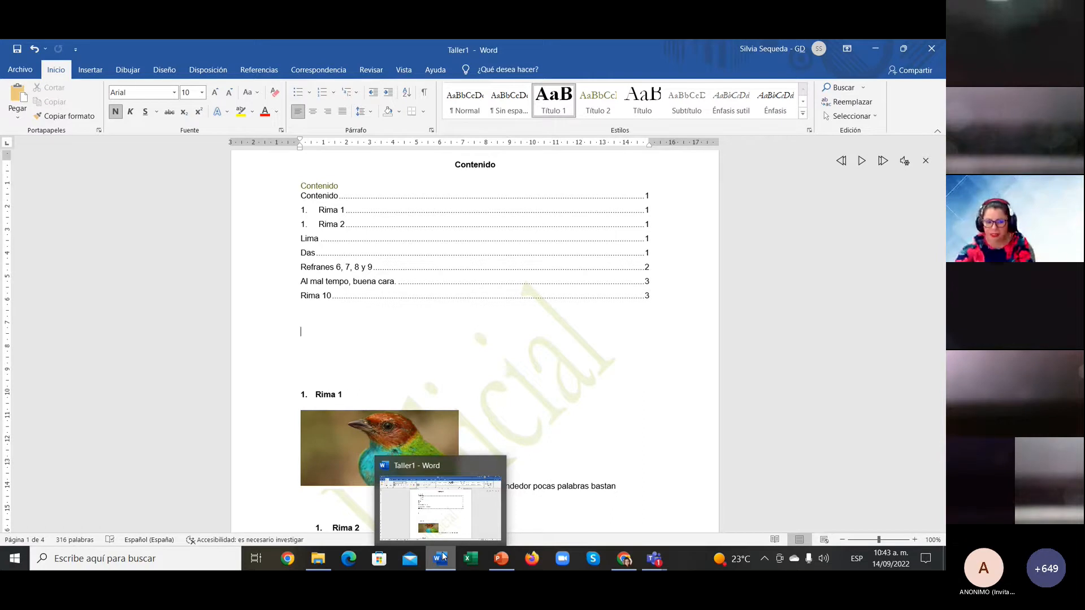
click(332, 271)
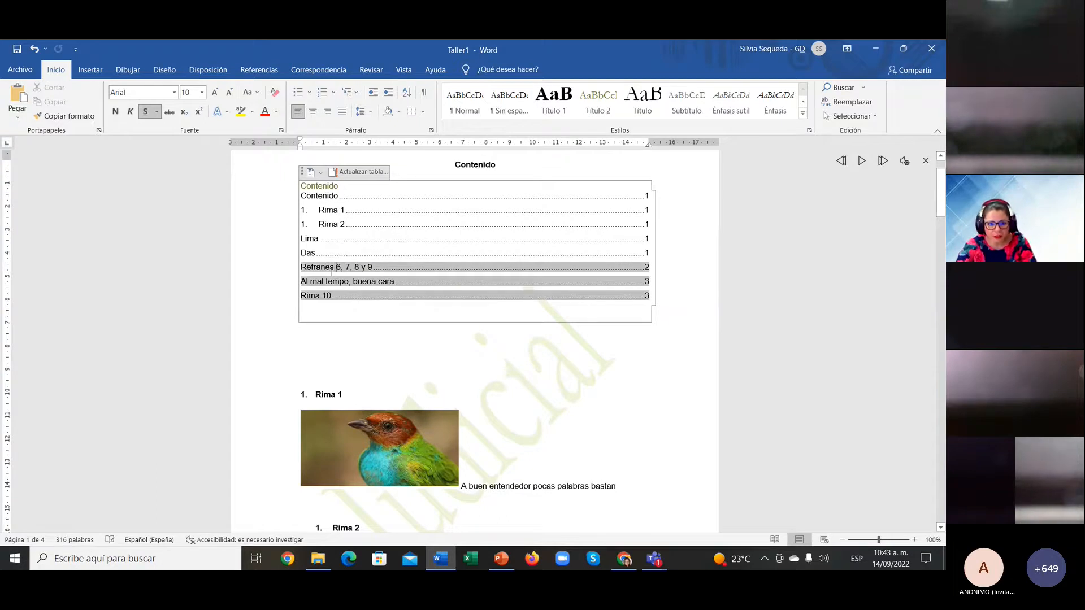
Step: Update the entire table of contents so Refranes 6, 7, 8 y 9, Al mal tempo and Rima 10 show page 2
key(Delete)
key(Delete)
key(Delete)
key(Delete)
key(Delete)
key(Delete)
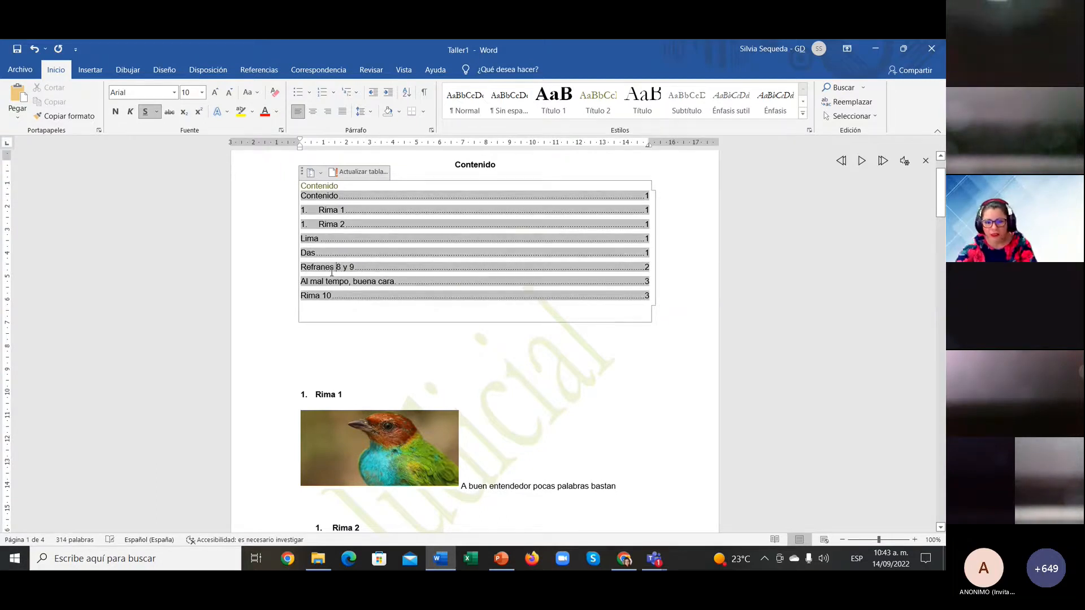
click(401, 355)
scroll(462, 473, down, 6)
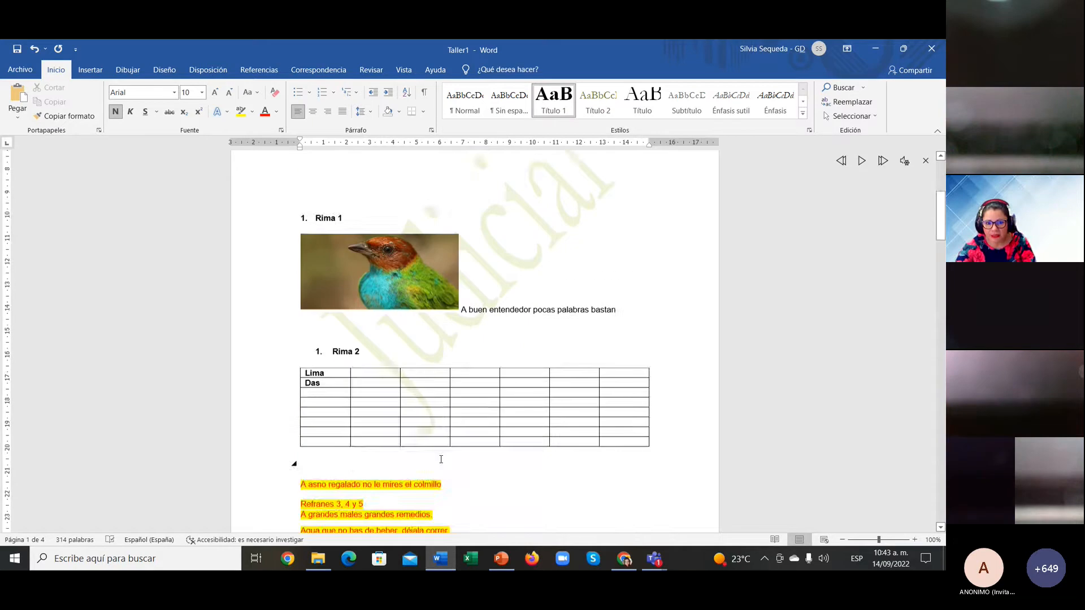
scroll(441, 460, up, 7)
click(345, 240)
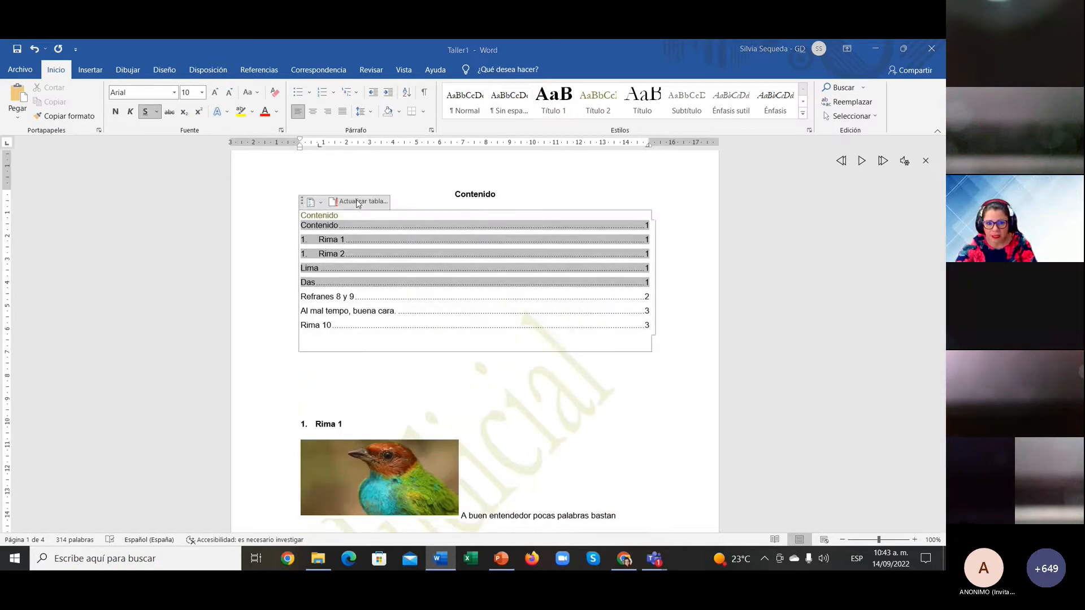
click(357, 202)
click(436, 300)
key(Return)
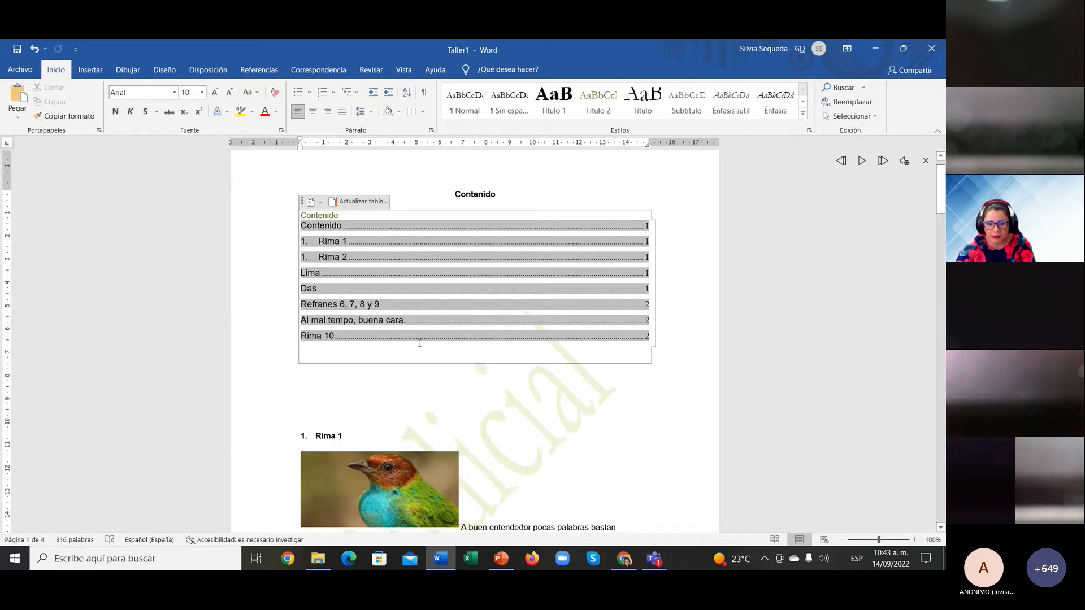
Step: Look through the refreshed document and save Taller1 with Ctrl+S
click(412, 382)
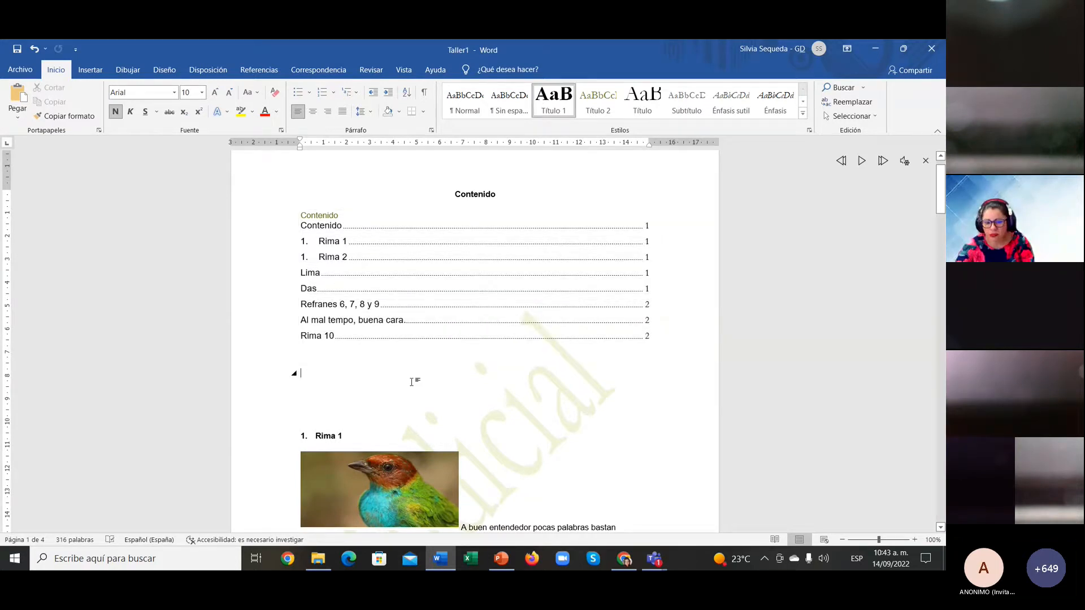
scroll(412, 382, down, 3)
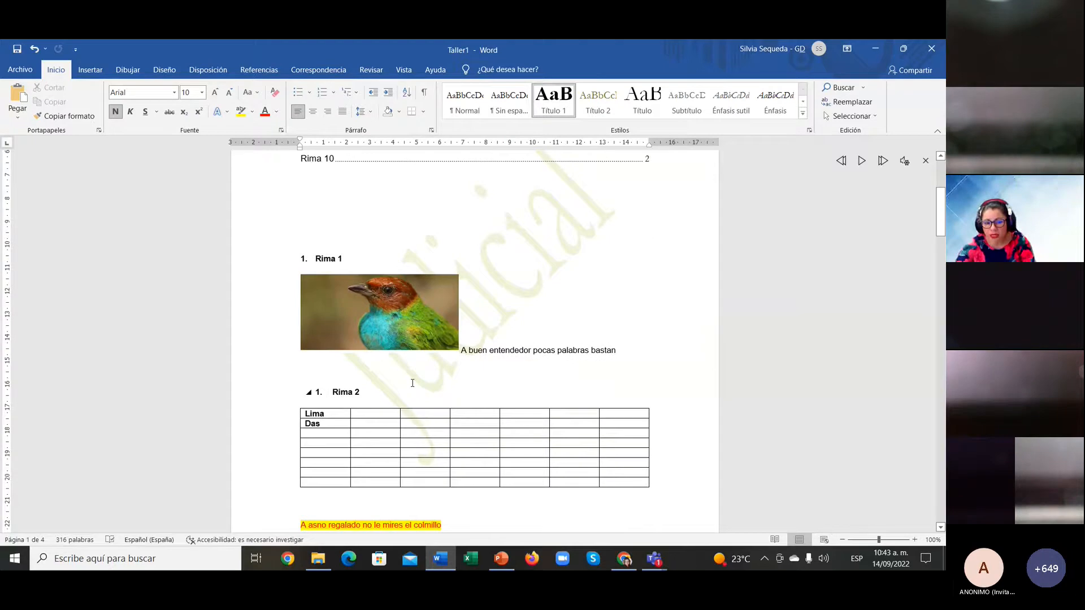
scroll(413, 383, down, 5)
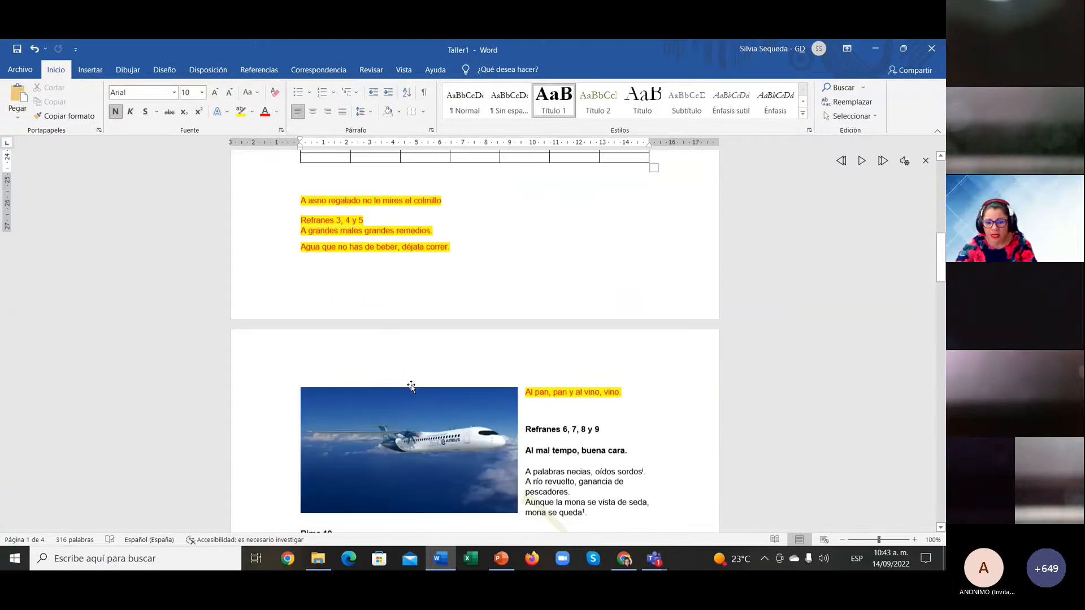
scroll(411, 386, down, 4)
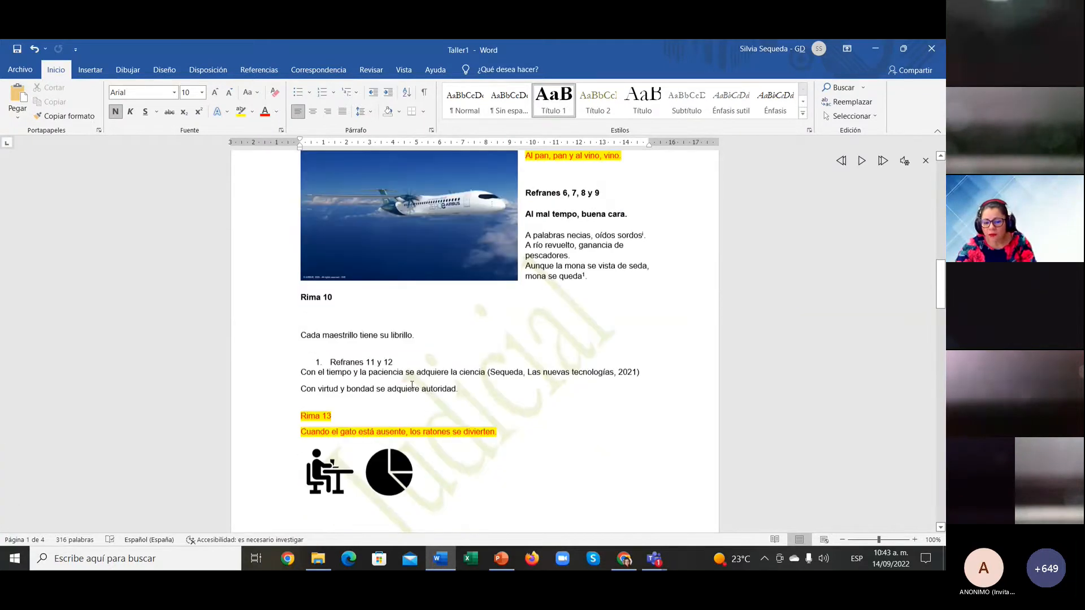
scroll(412, 385, down, 4)
scroll(412, 385, up, 10)
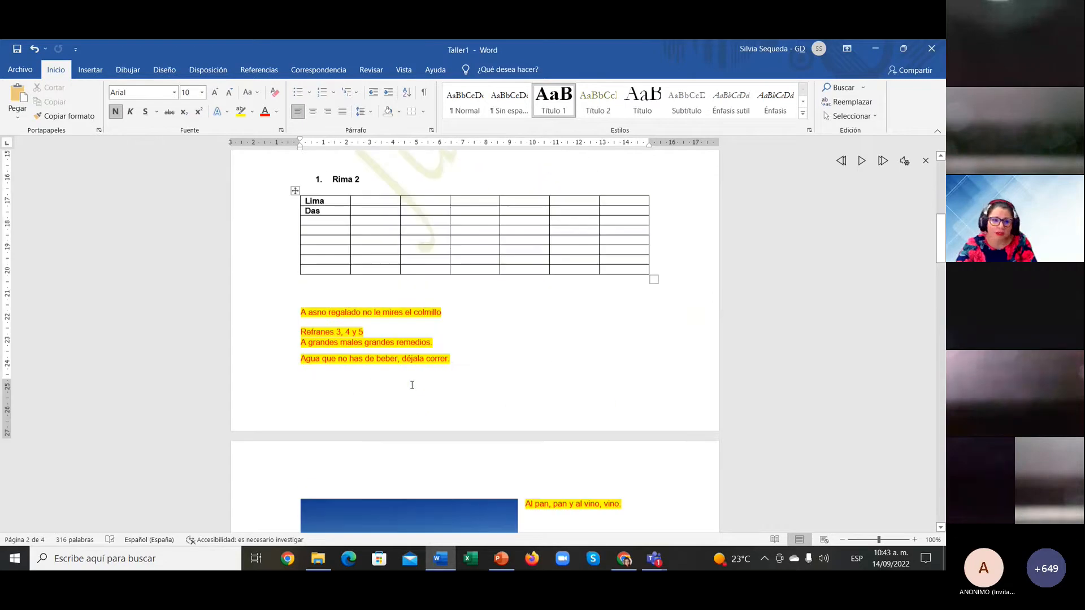
scroll(412, 384, up, 15)
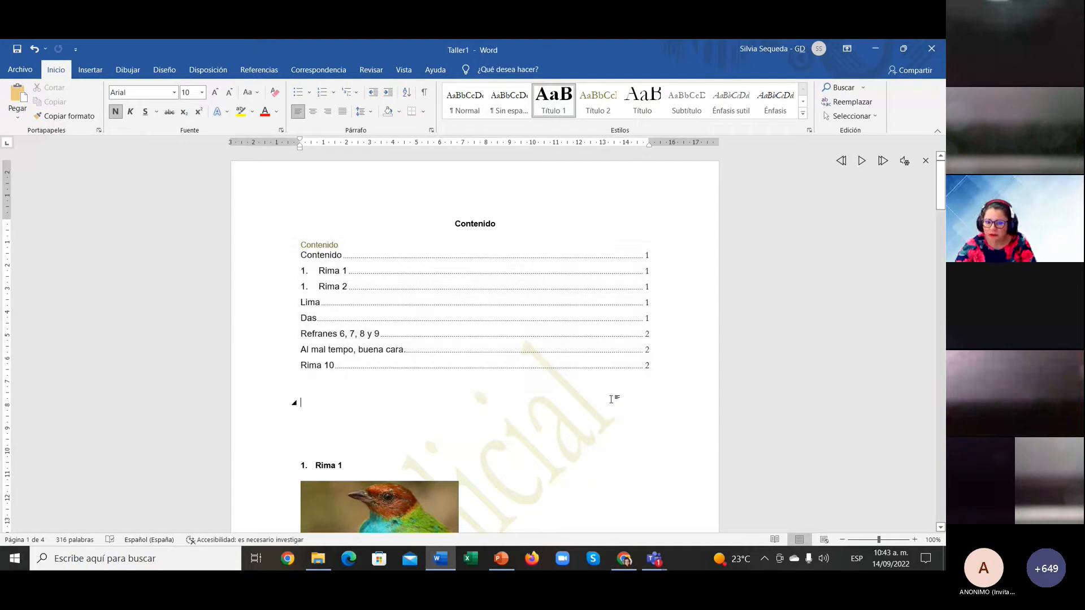
key(ctrl+s)
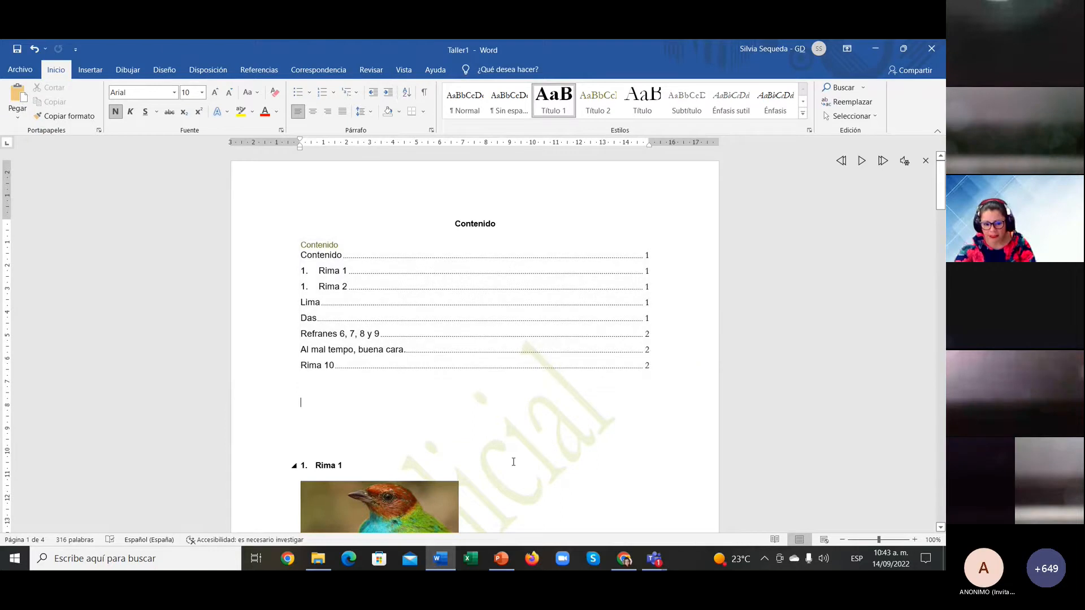
Step: Show PowerPoint slide 20 on page margins, then bring the Teams meeting back to front
click(504, 562)
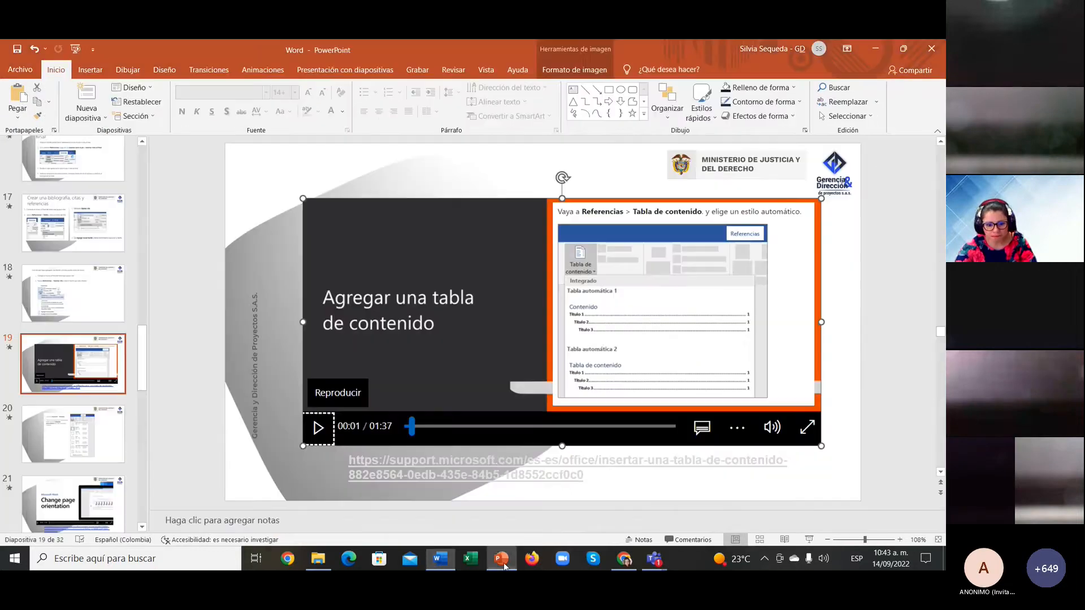
click(85, 445)
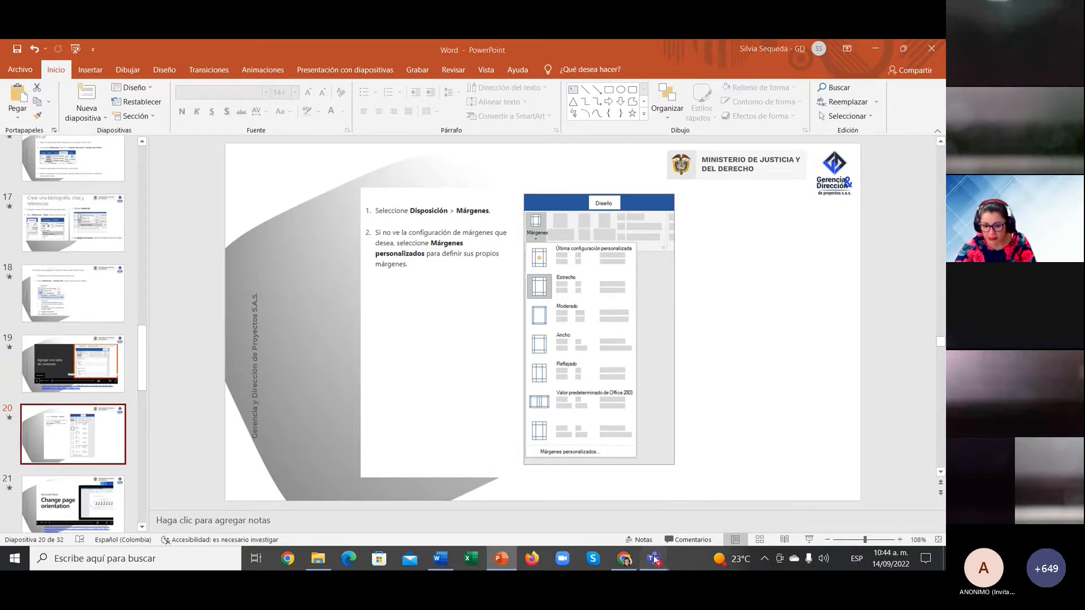
mouse_move(654, 560)
click(669, 474)
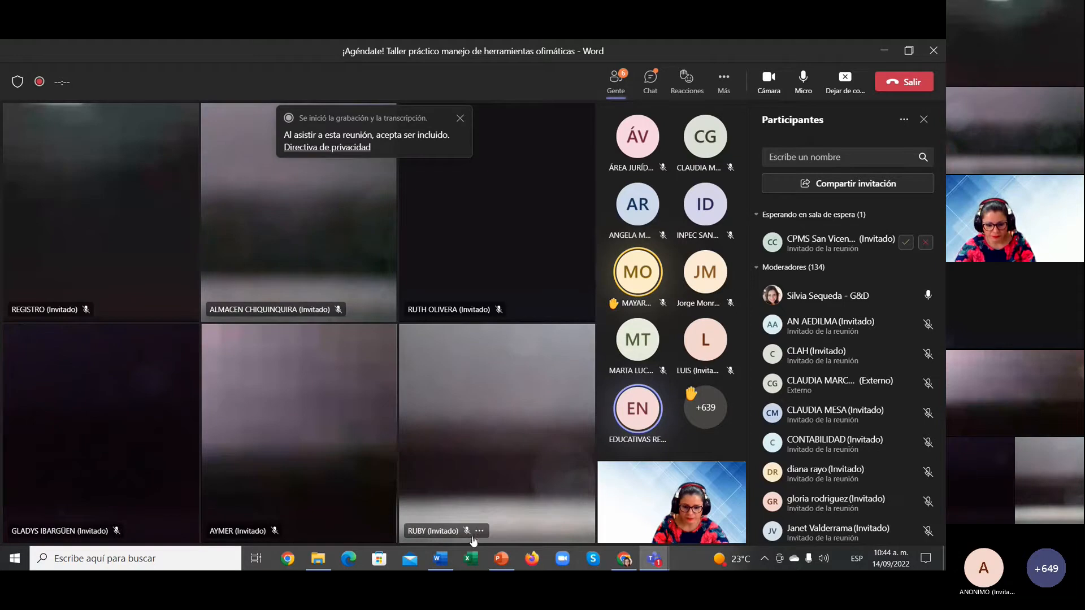
mouse_move(441, 567)
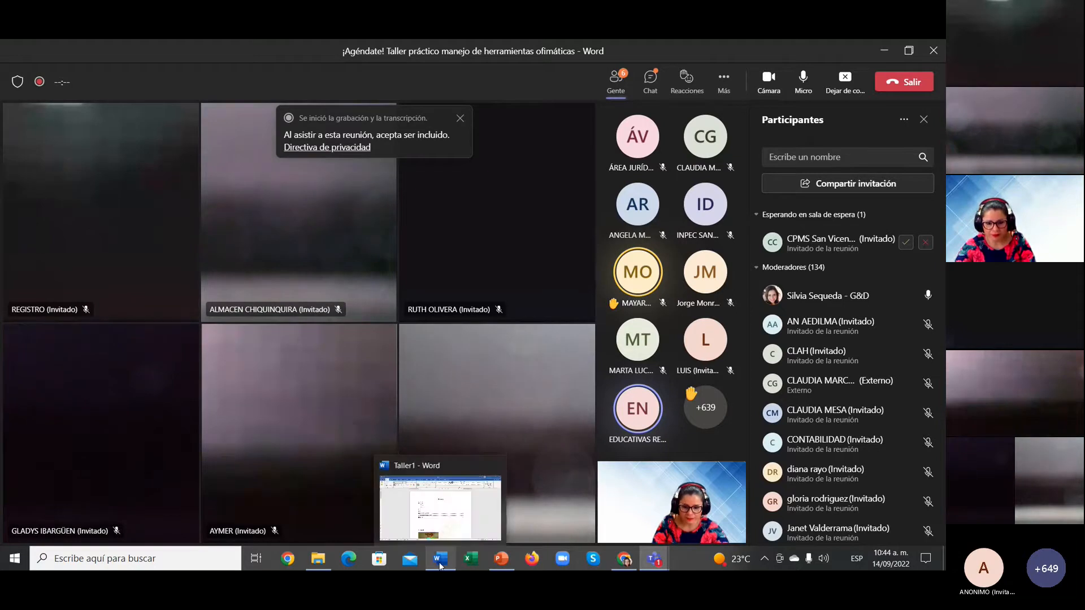
Step: Back in Taller1, put the caret in the Rima 1 heading and expand the Styles gallery
click(440, 567)
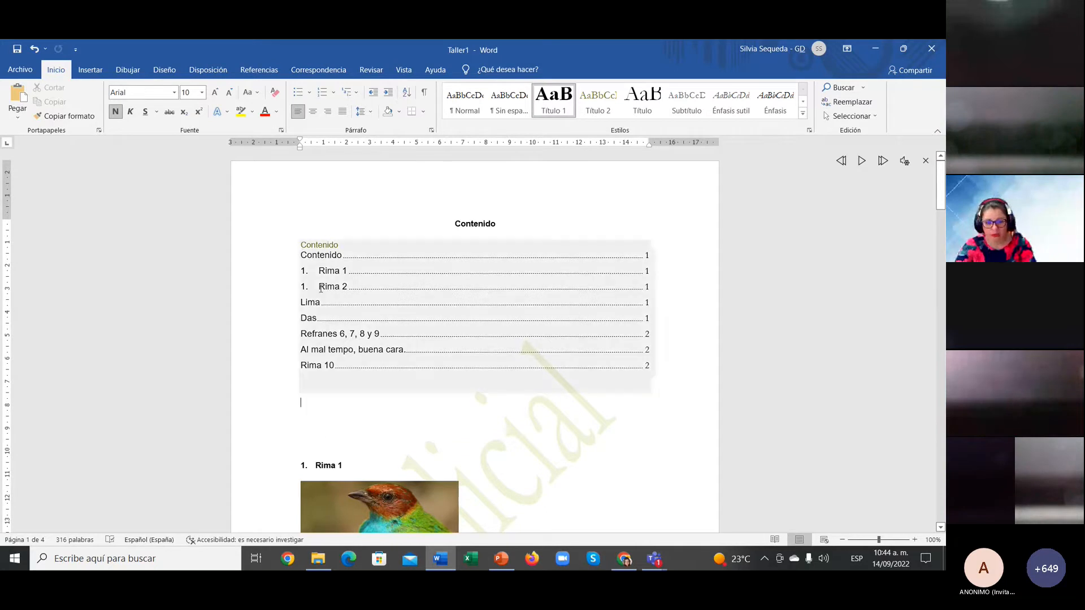
scroll(320, 443, down, 3)
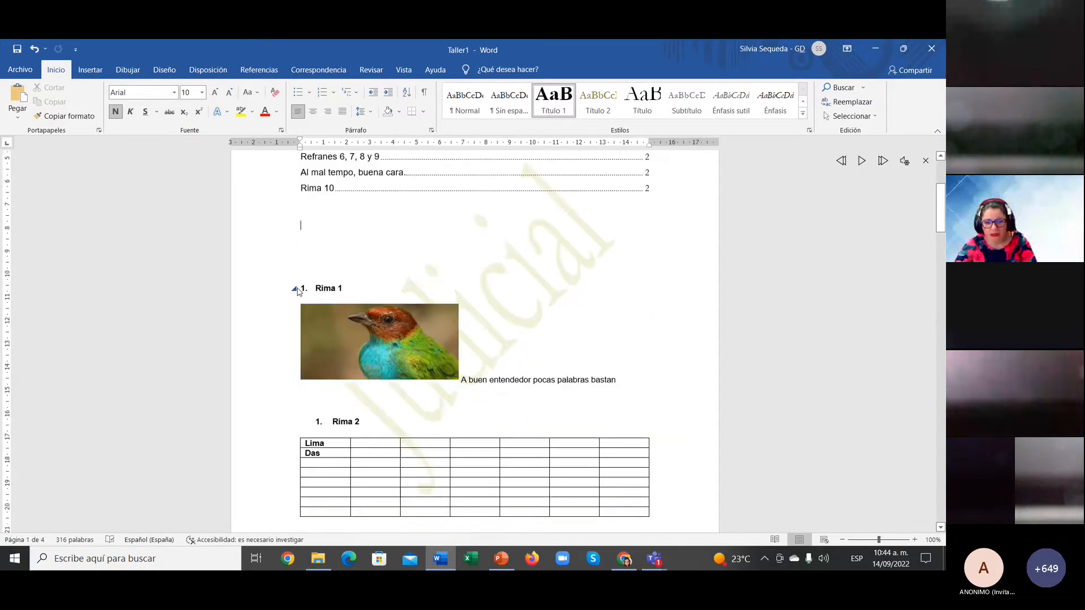
click(315, 288)
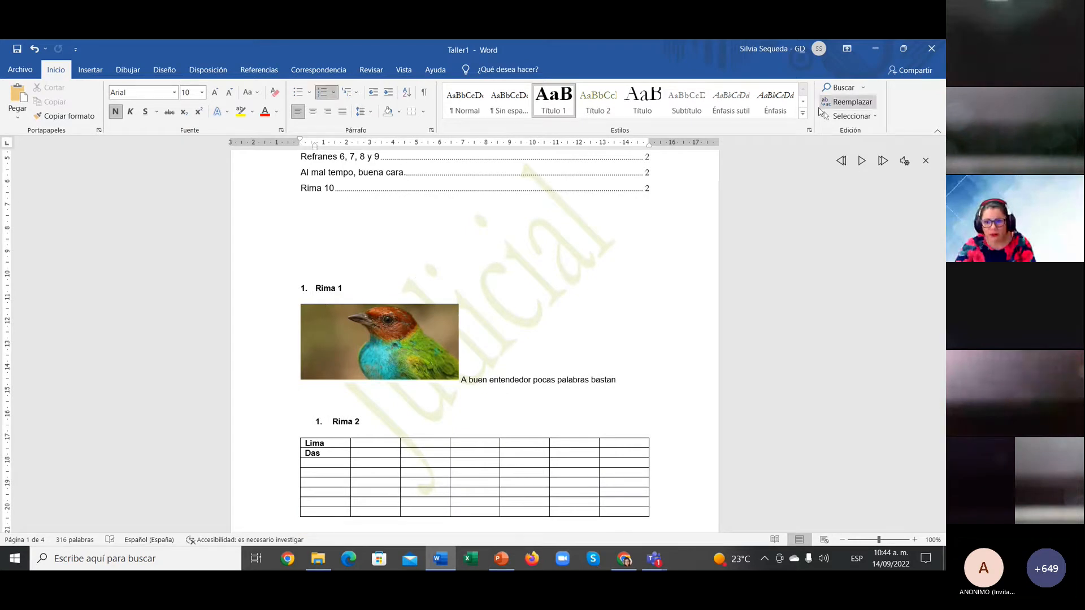
click(804, 114)
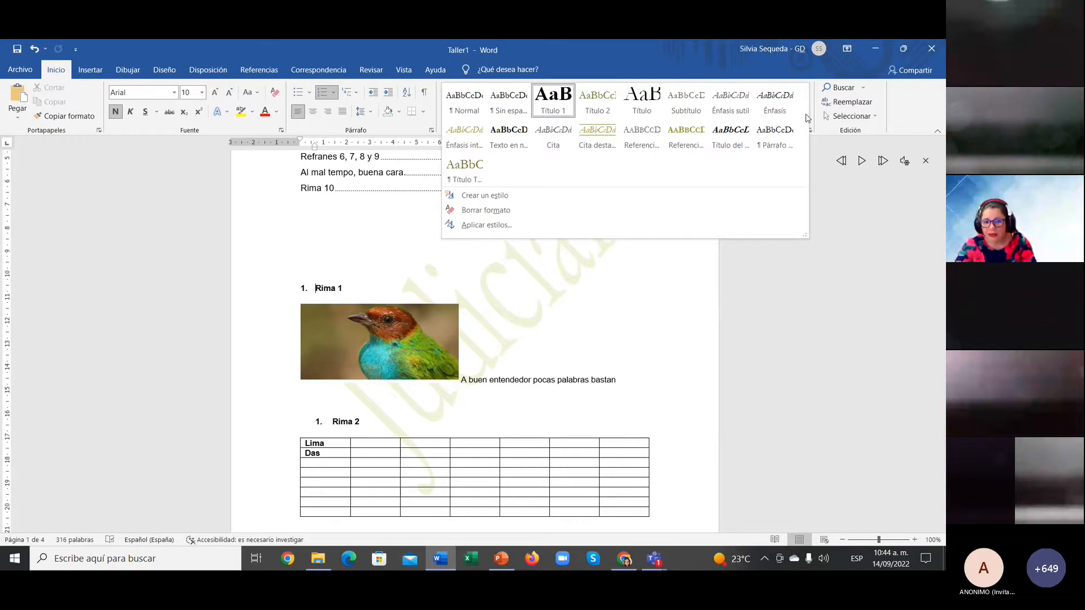
Step: Start a new style named 'Estio Apa' based on Título 1
click(532, 195)
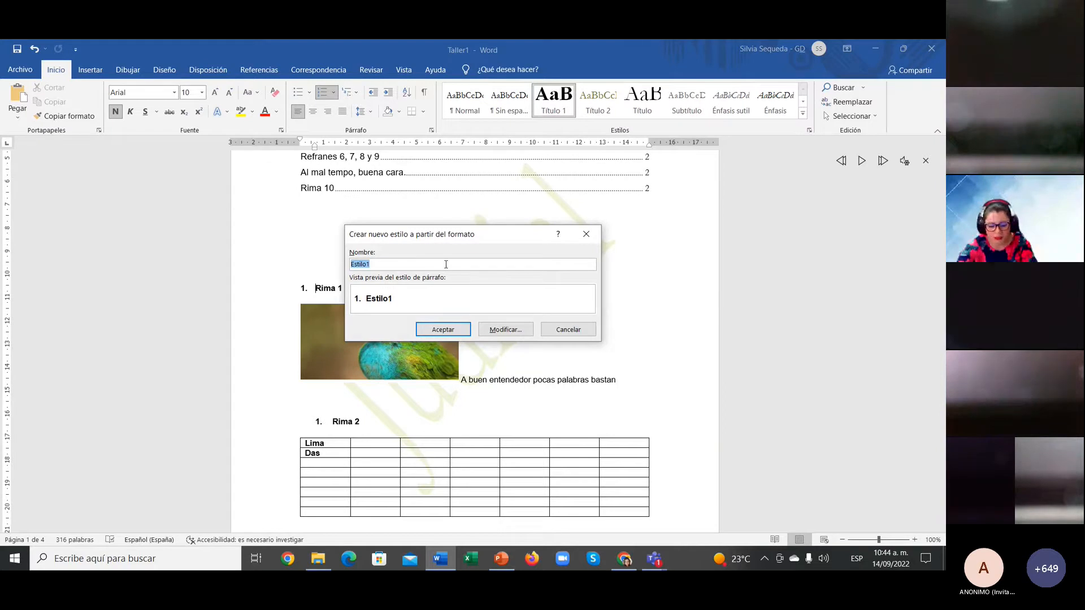
text(Estio Apa)
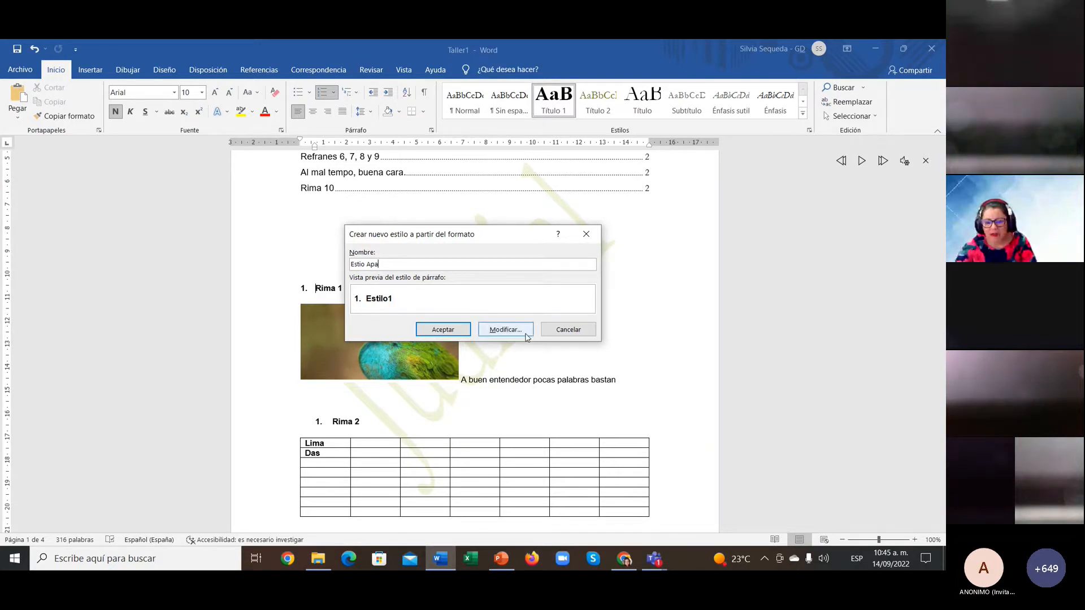
click(505, 329)
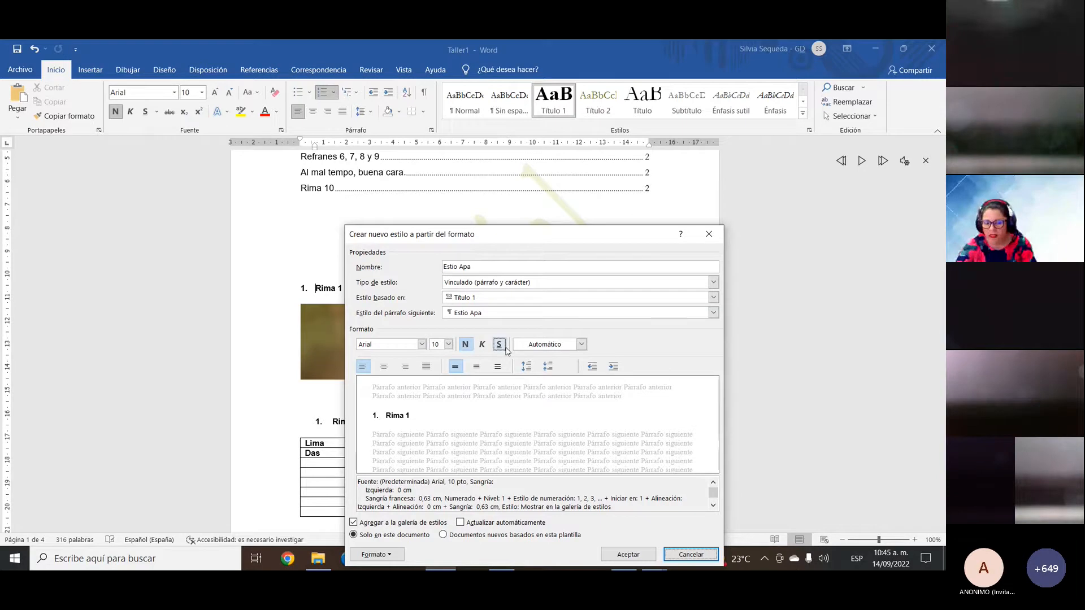
click(503, 298)
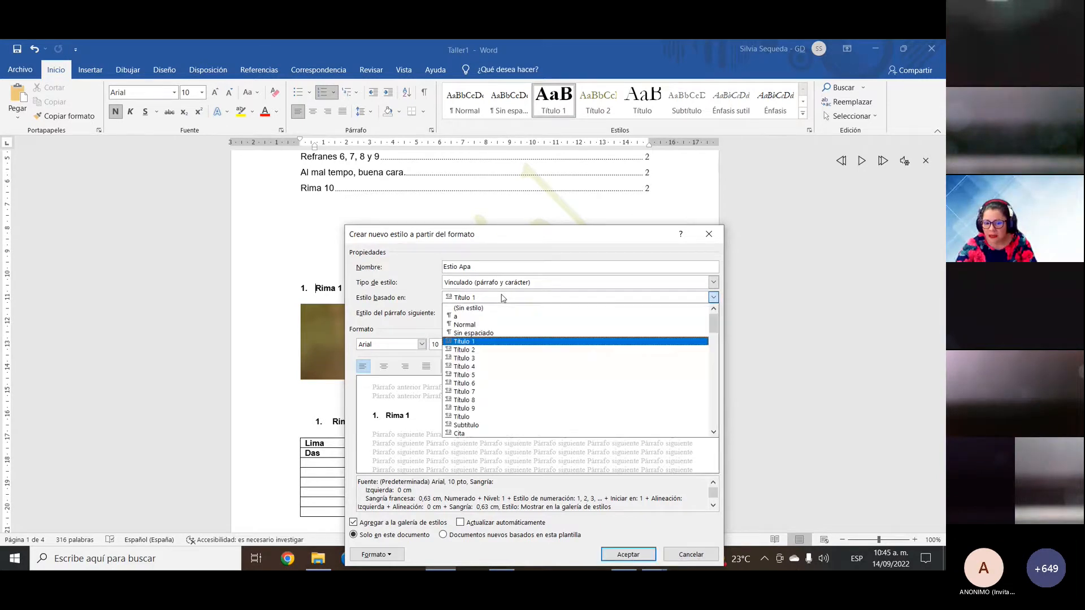
click(503, 342)
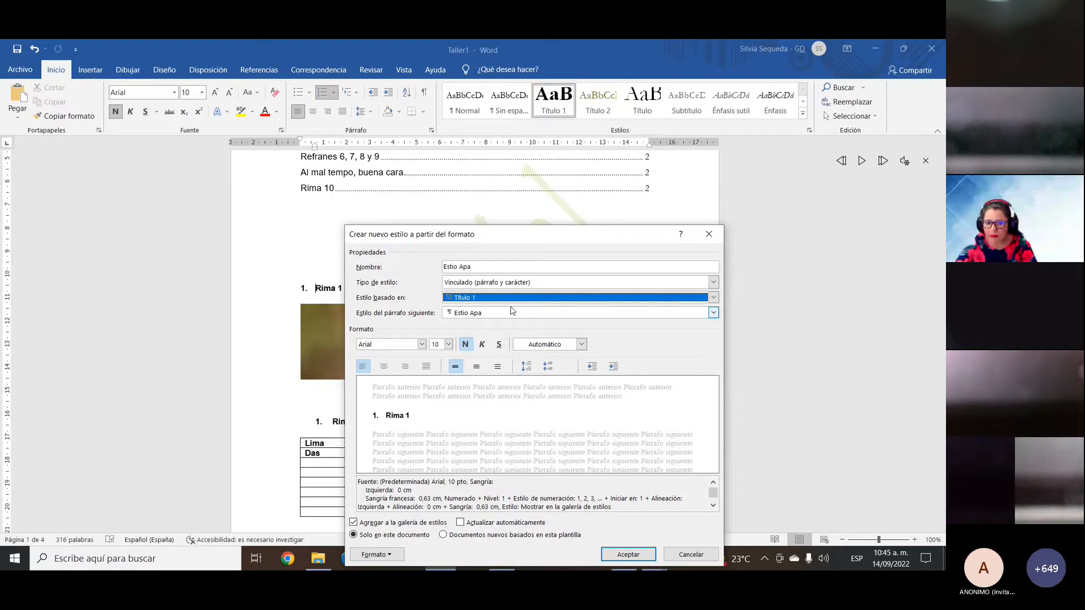
Step: Format Estio Apa as Abadi 14 pt bold italic, left-aligned with no indent, and apply it to Rima 1
click(421, 345)
click(414, 414)
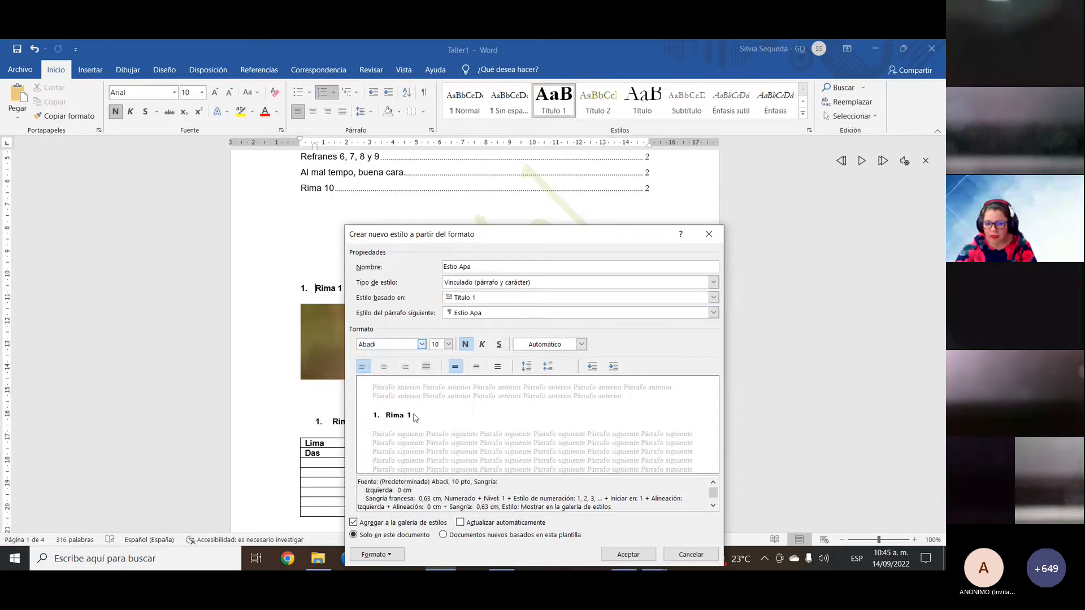
click(449, 345)
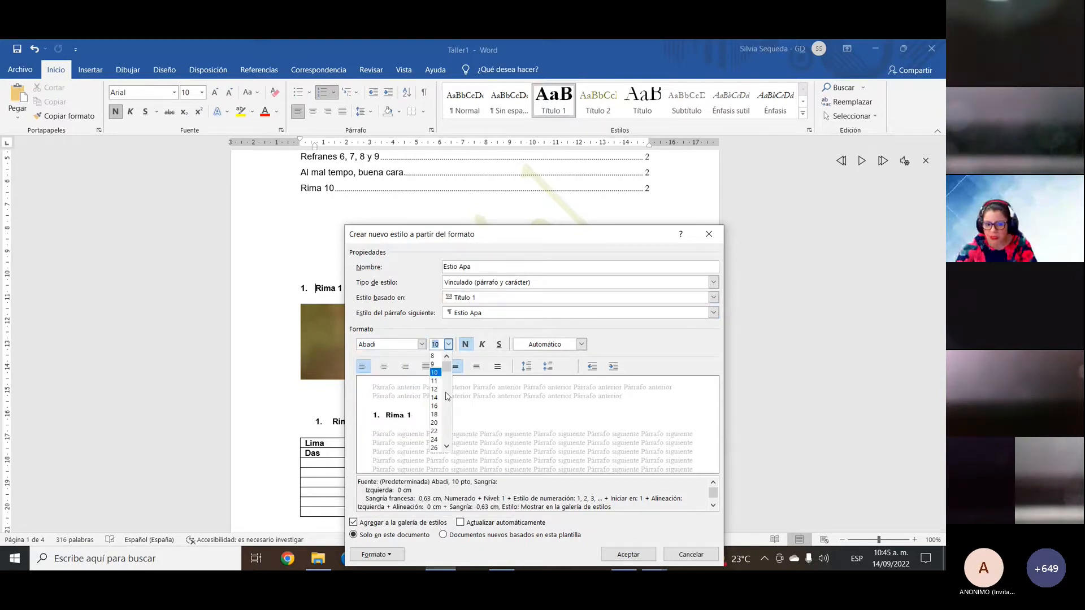
click(437, 402)
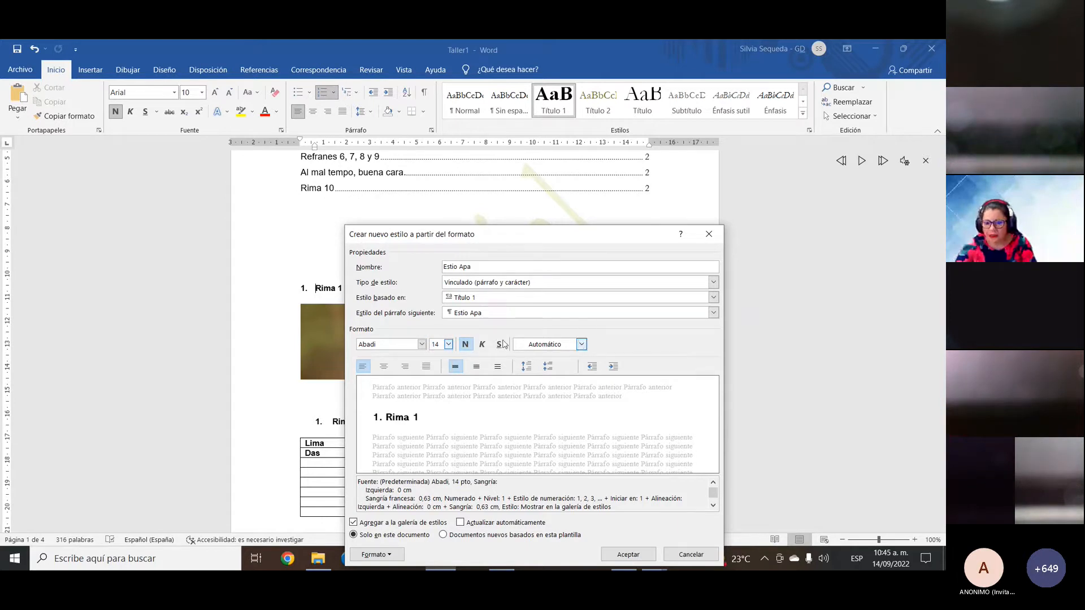
click(482, 344)
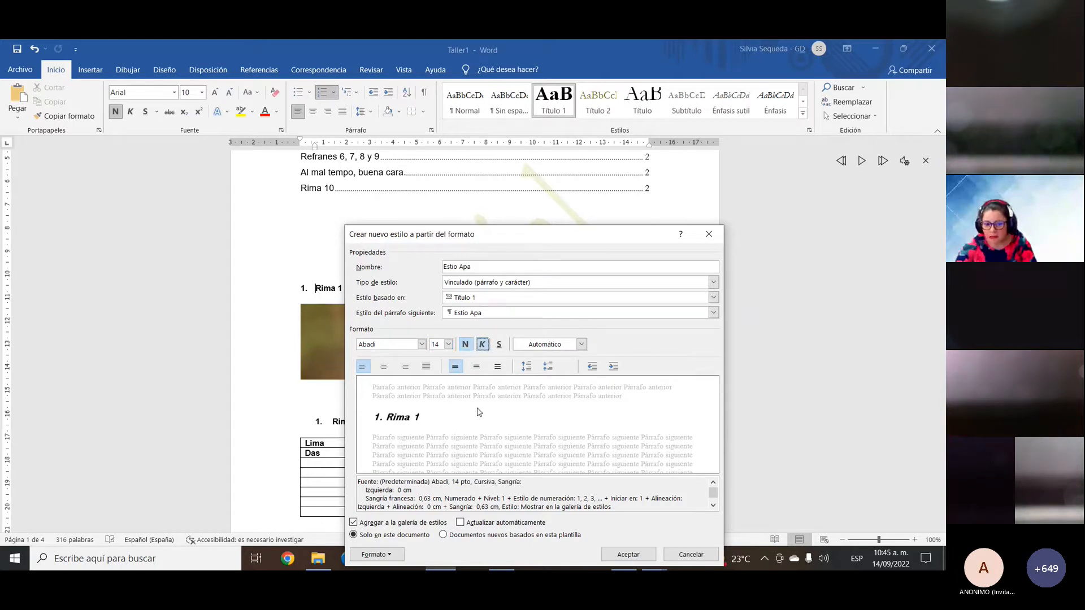
click(499, 345)
click(500, 346)
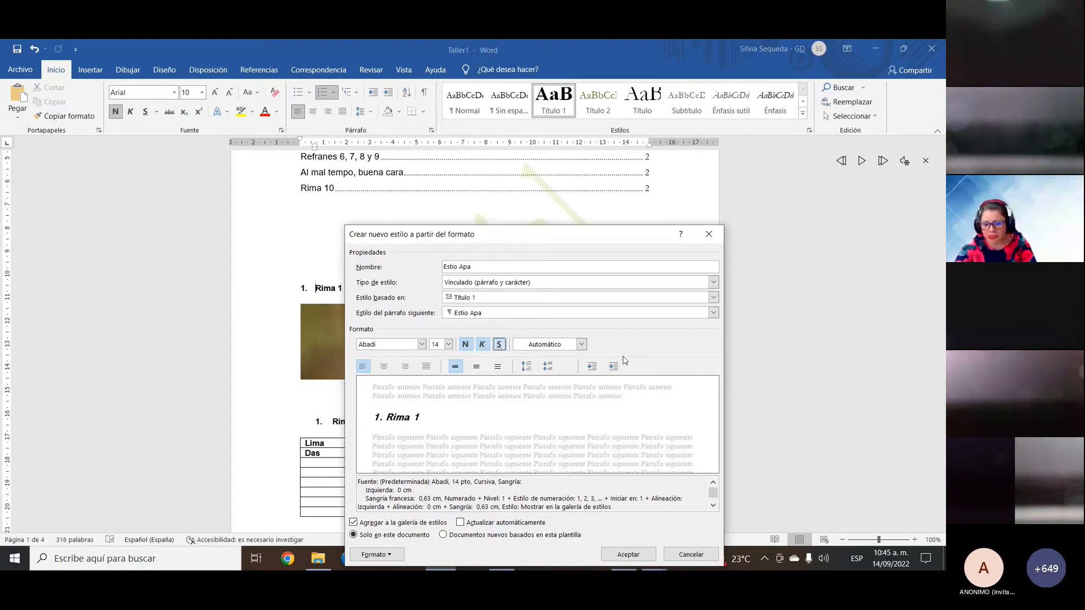
click(613, 367)
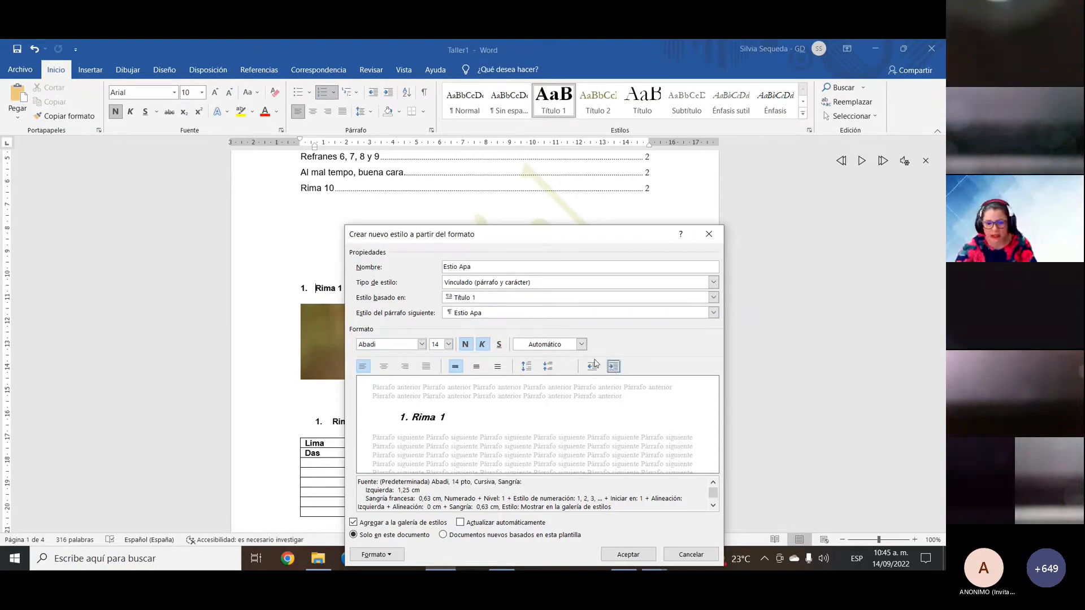
click(592, 367)
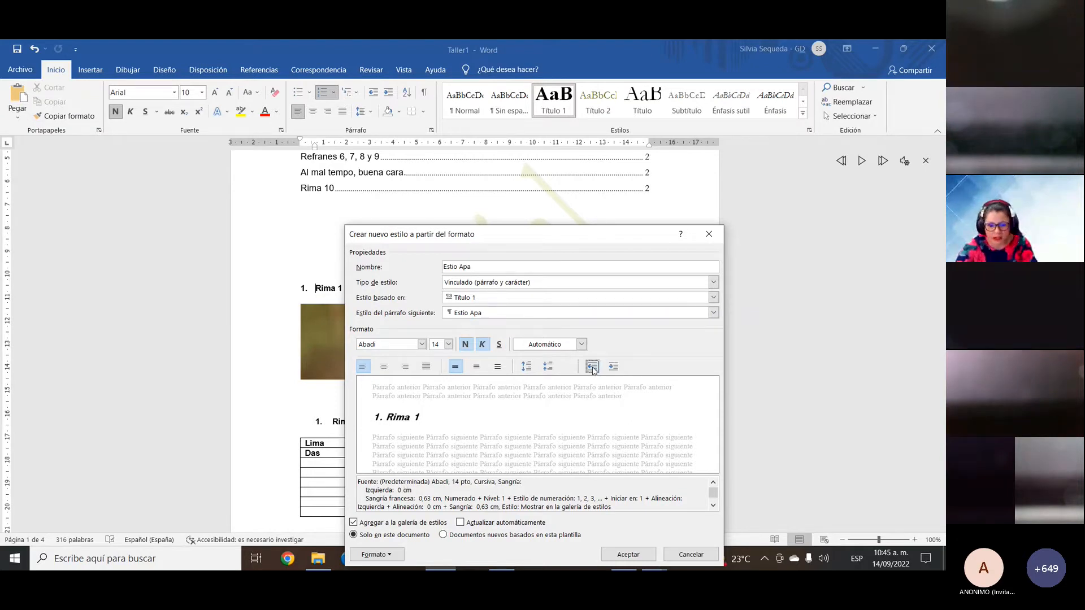
click(426, 367)
click(362, 366)
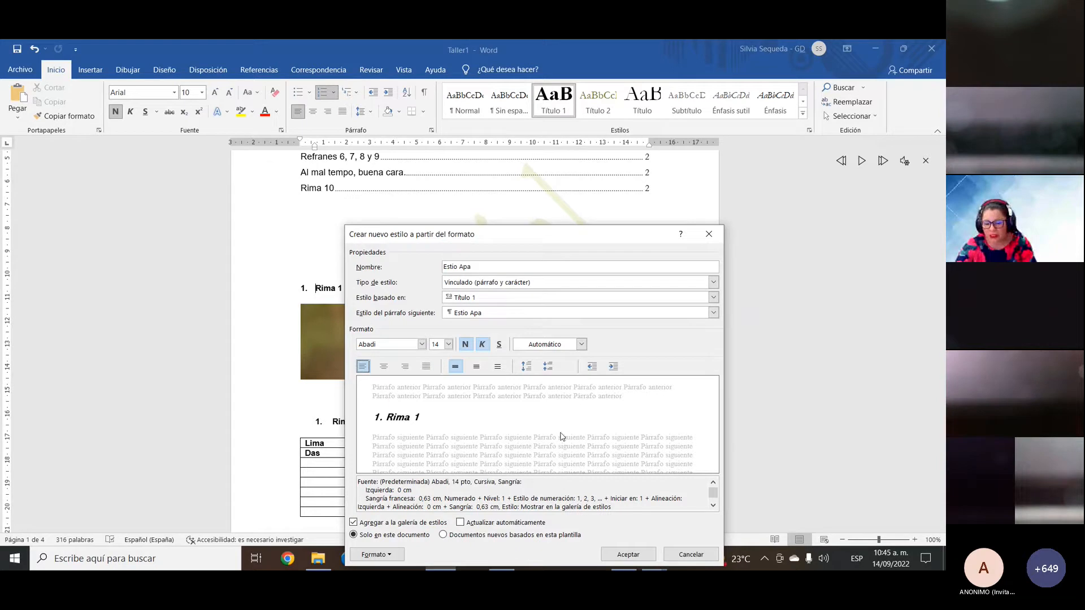
click(628, 555)
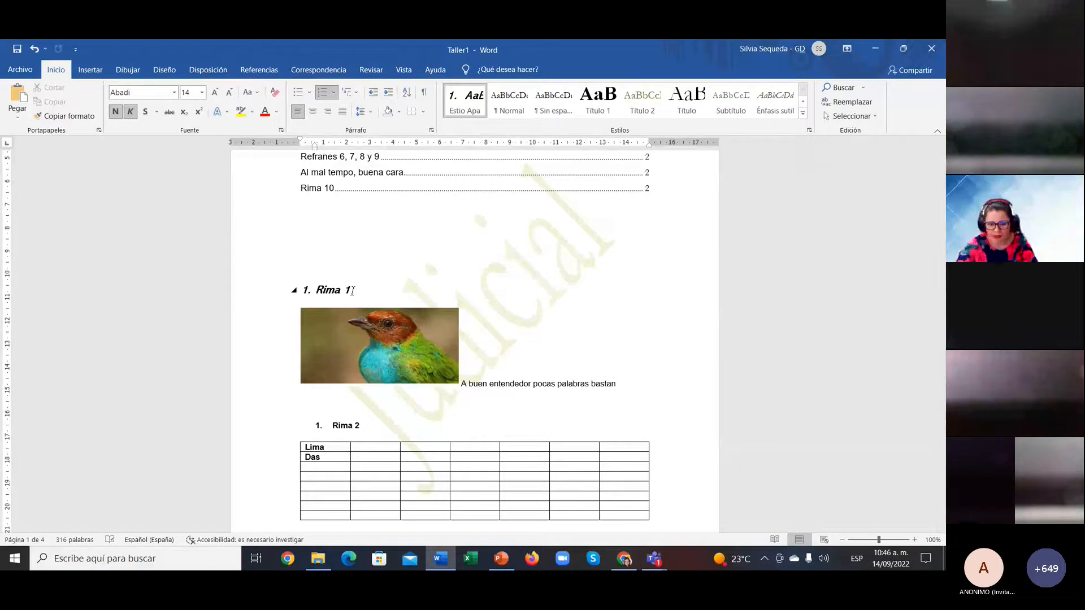
Step: View the margins slide 20 in PowerPoint, then return to Taller1 on the Disposición tab
mouse_move(620, 568)
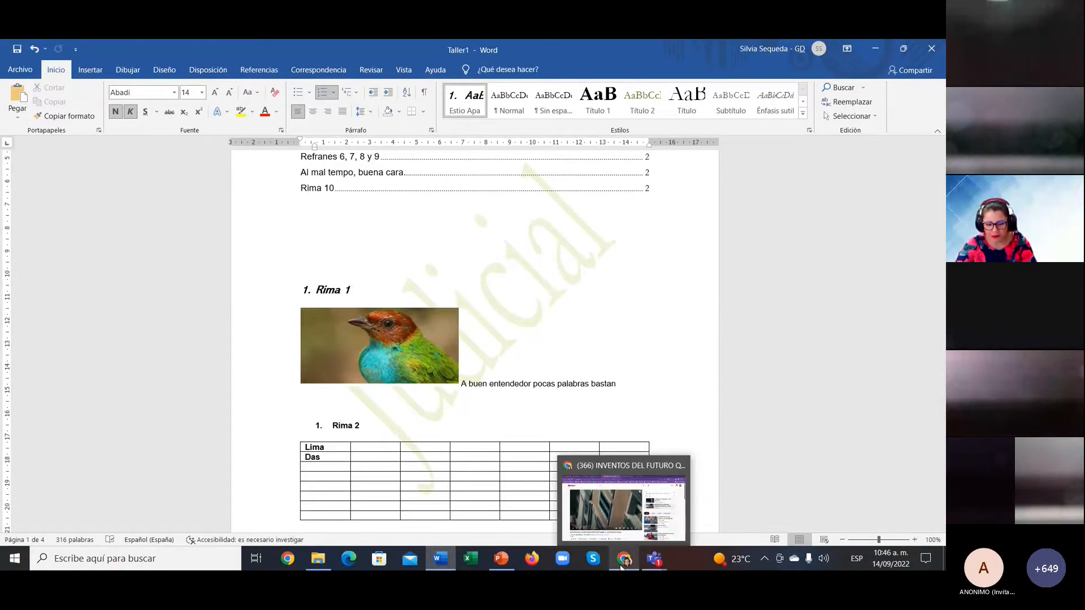
click(501, 560)
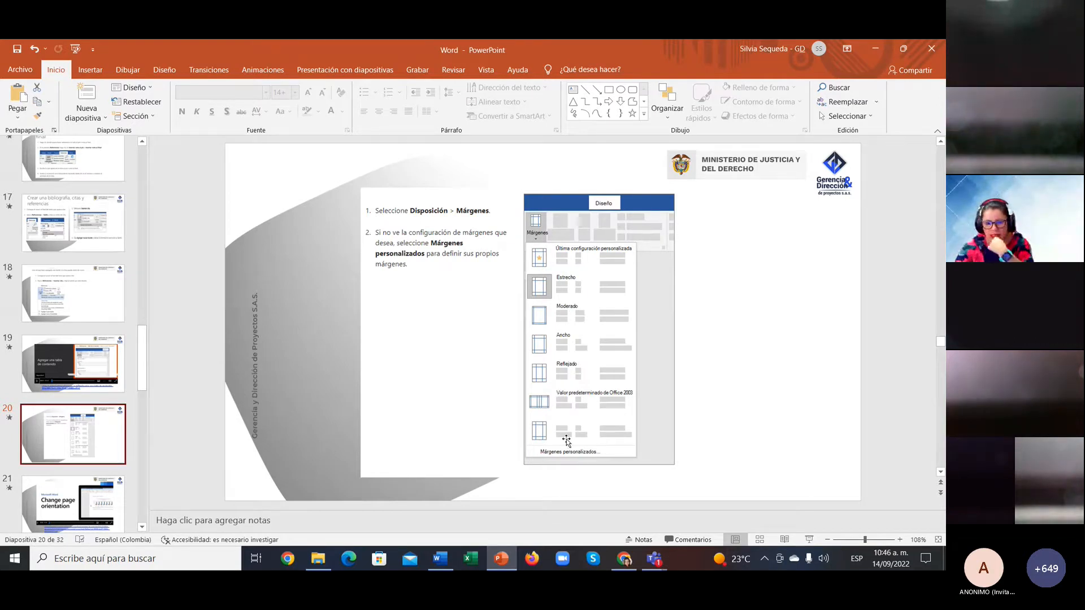
click(439, 559)
click(19, 69)
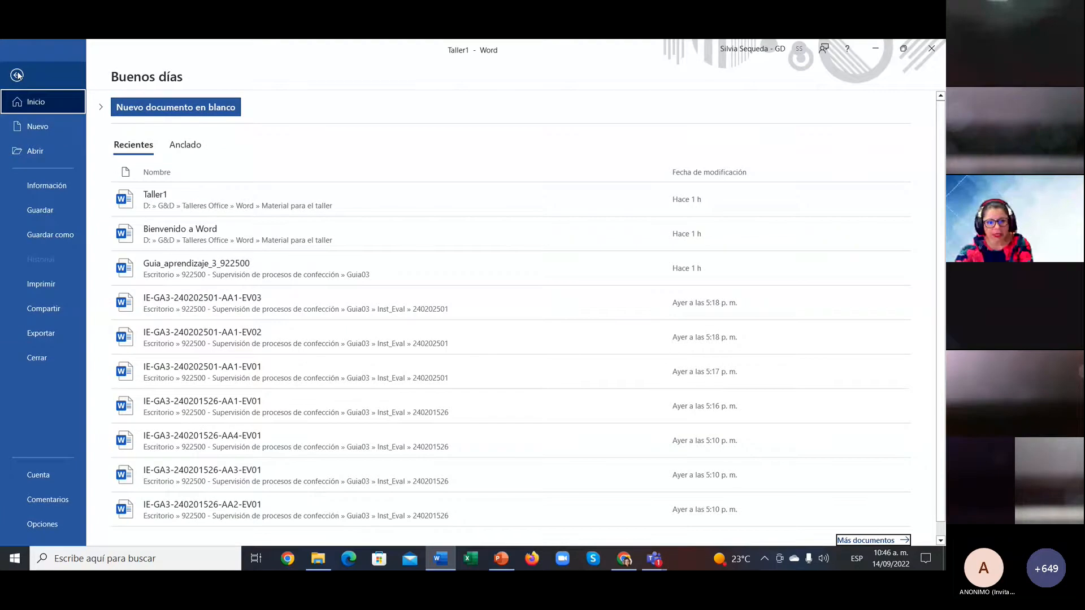
click(17, 75)
click(210, 70)
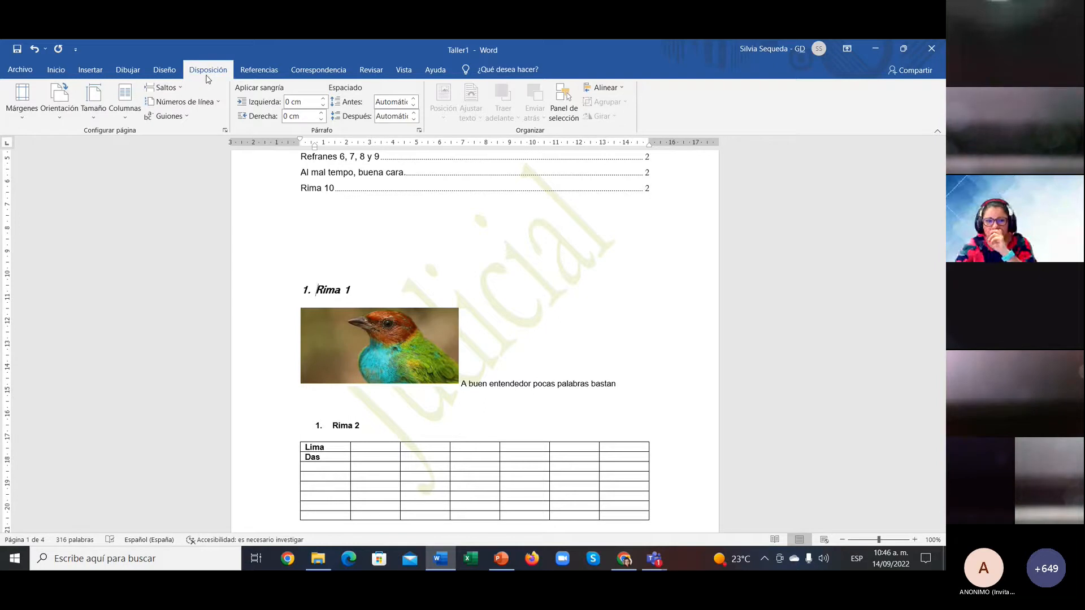
Step: Open the Configurar página dialog through Márgenes > Márgenes personalizados
click(27, 119)
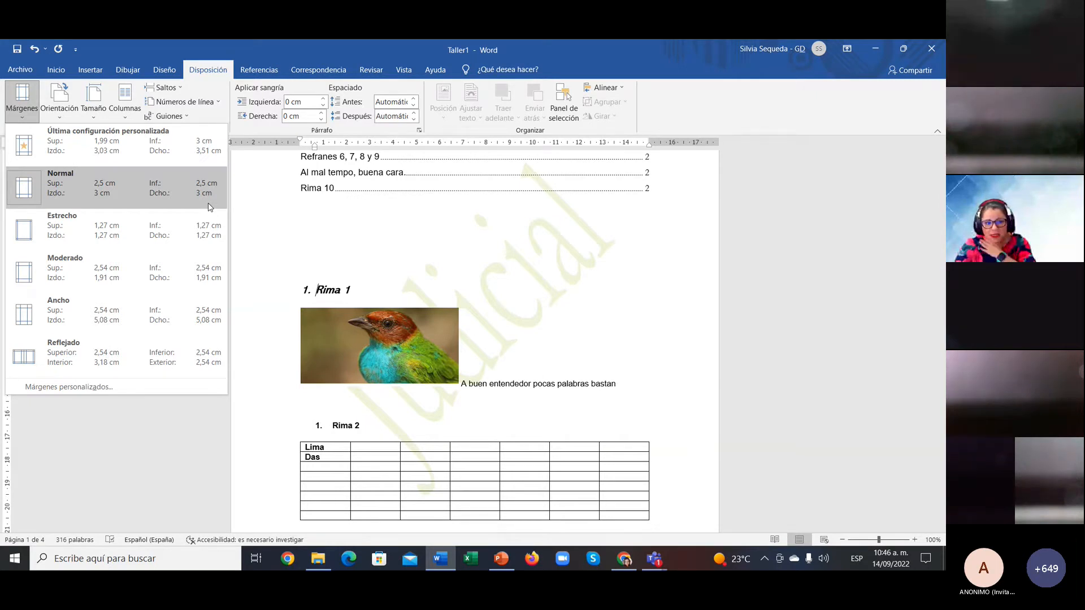
click(120, 389)
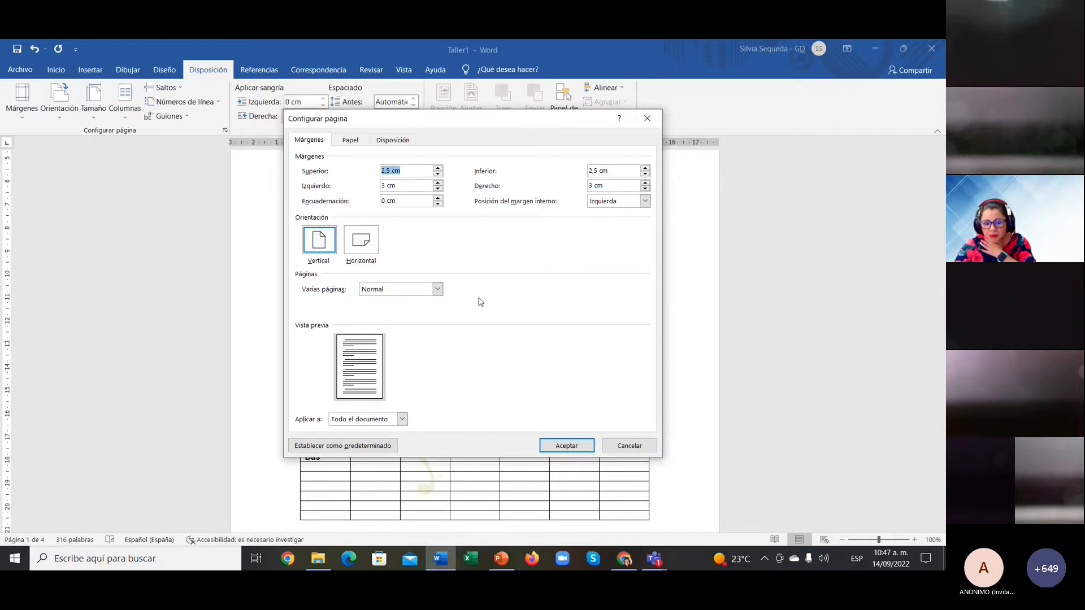
Step: Raise the Superior and Inferior margins from 2,5 cm to 3 cm, matching the 3 cm sides
click(389, 421)
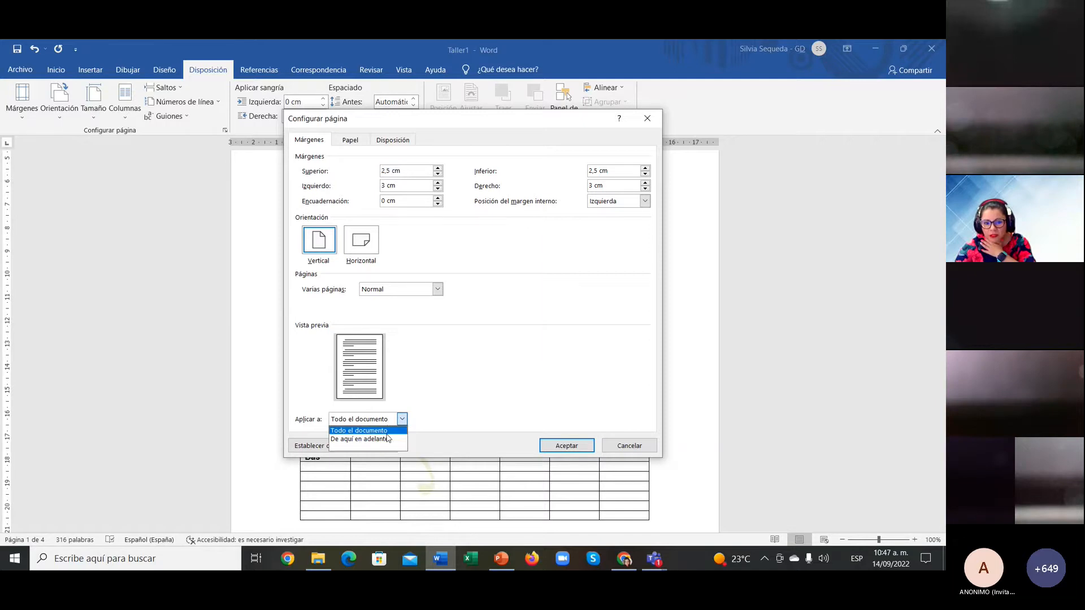
click(350, 140)
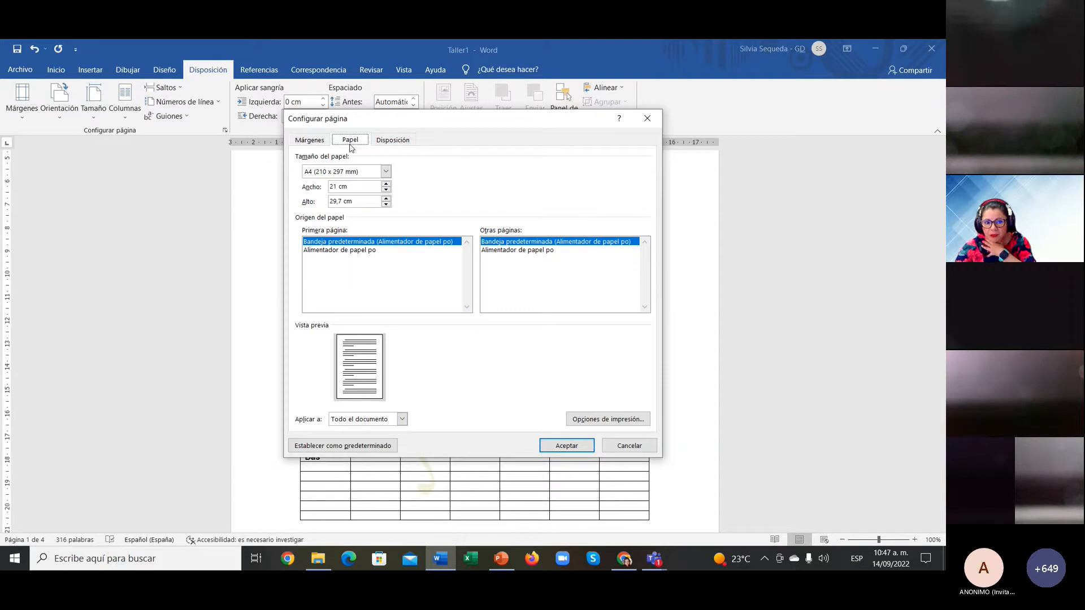
click(379, 144)
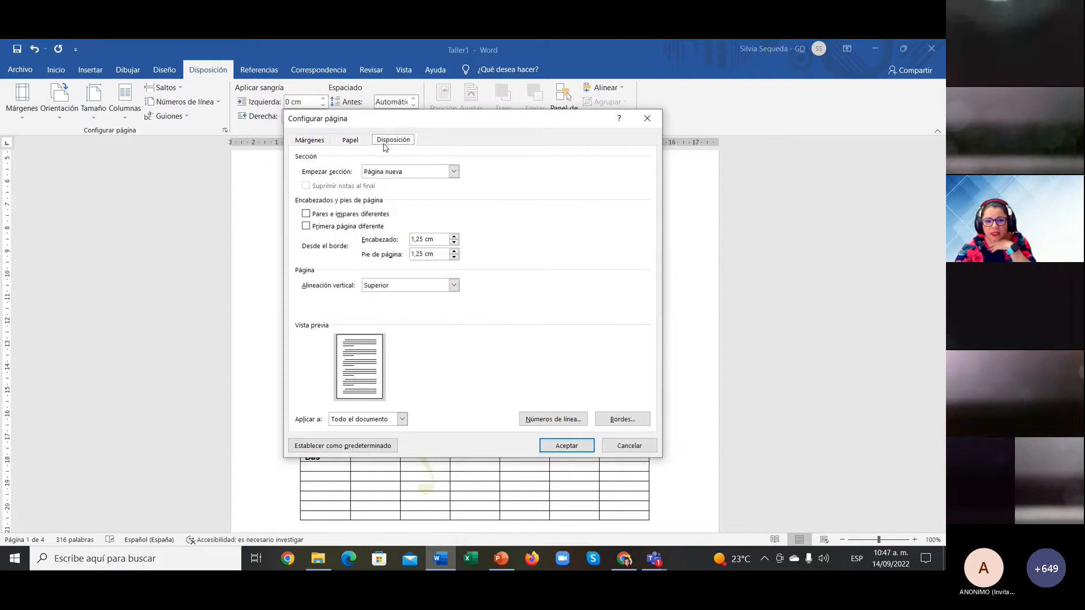
click(302, 148)
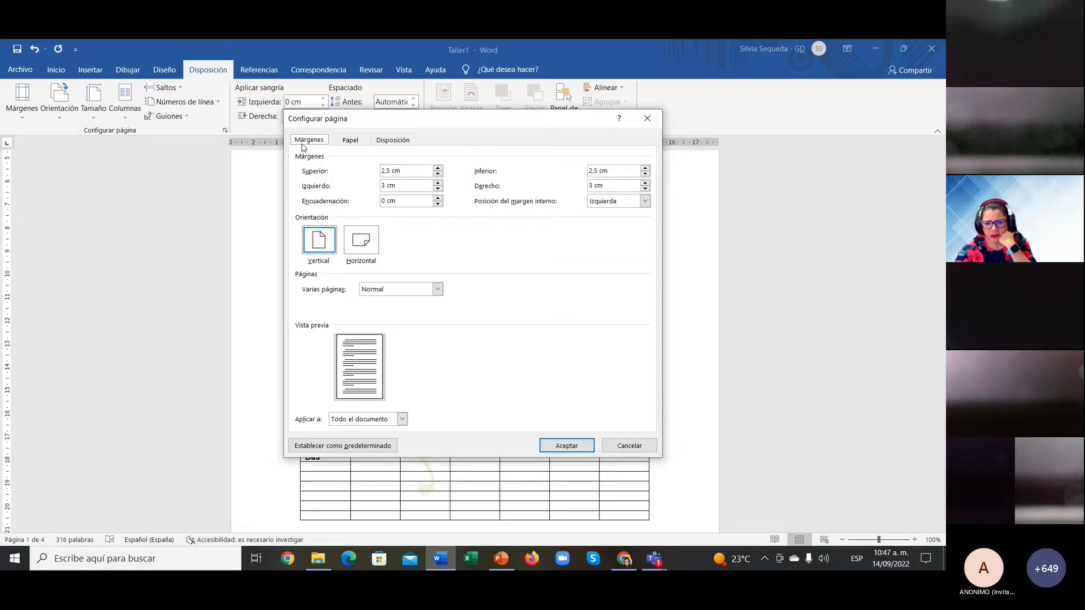
click(436, 169)
click(436, 169)
click(436, 169)
click(435, 169)
click(436, 169)
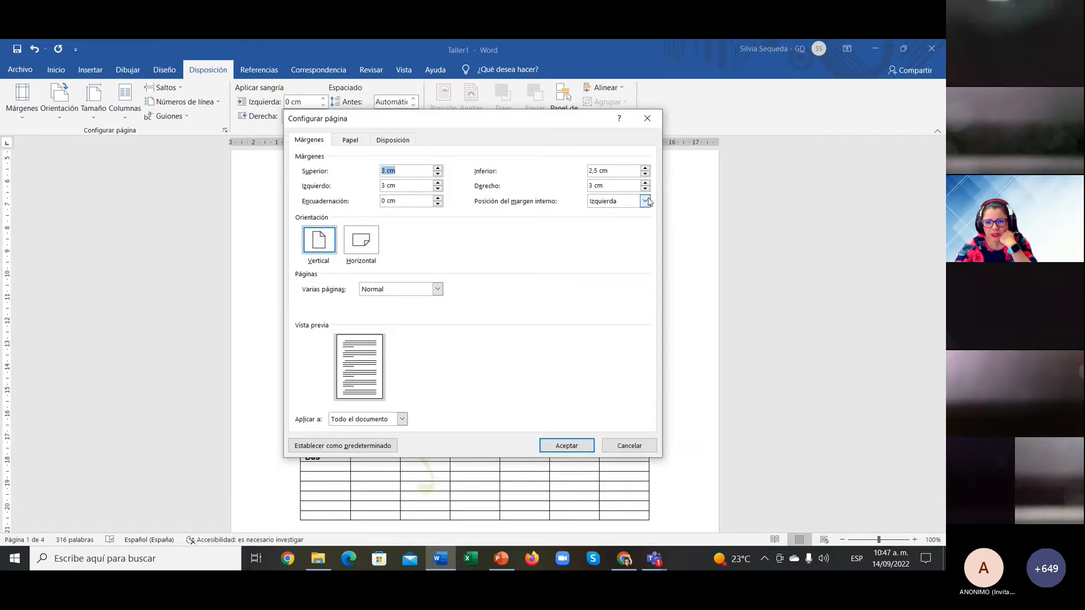
click(645, 168)
click(644, 168)
click(645, 168)
click(645, 168)
click(645, 168)
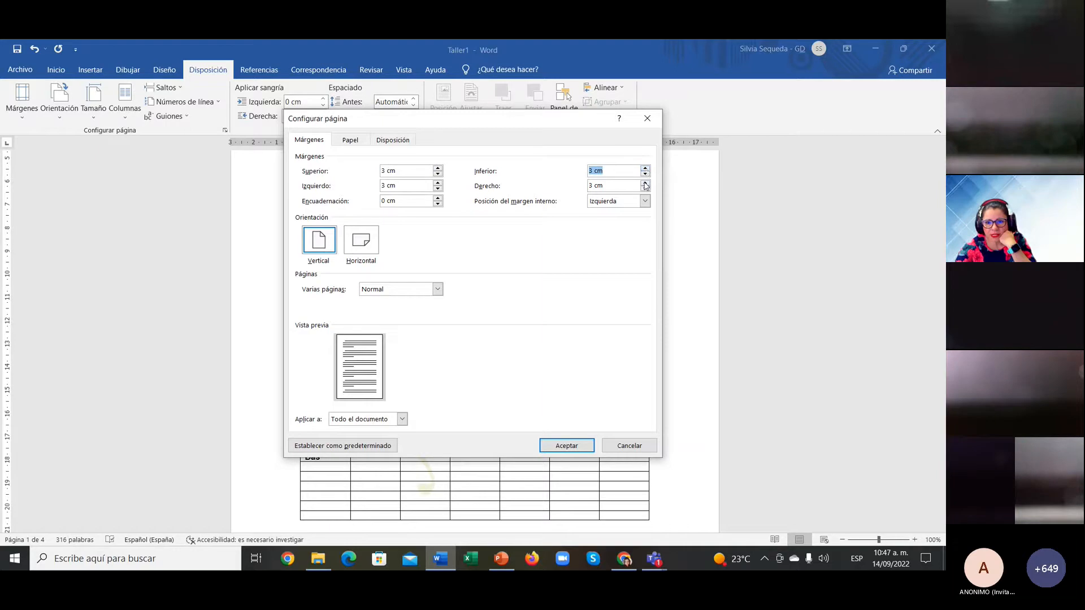
click(572, 447)
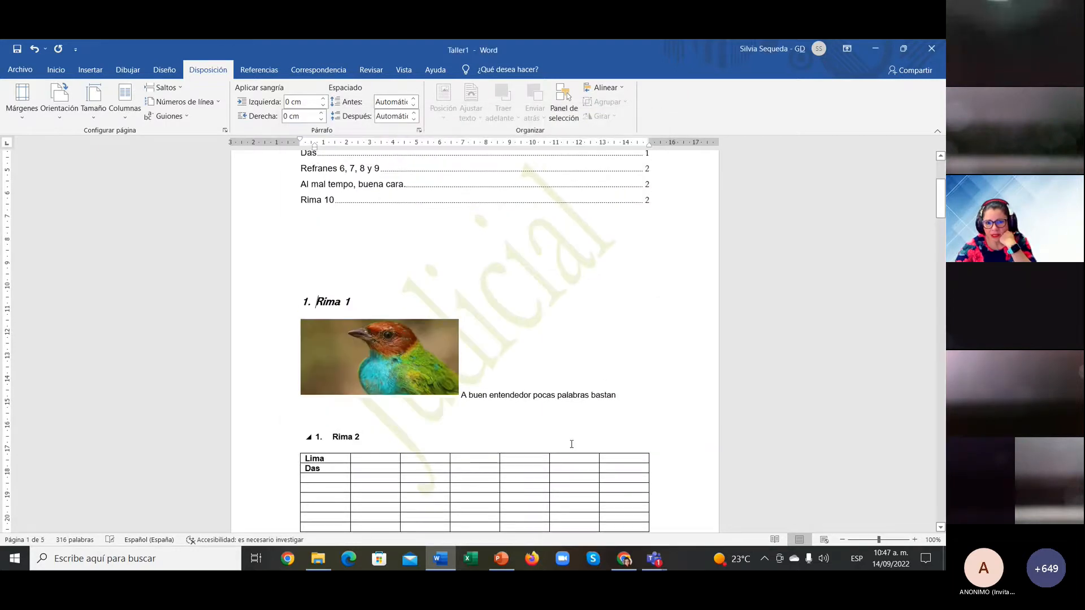
scroll(570, 362, up, 5)
scroll(569, 360, down, 6)
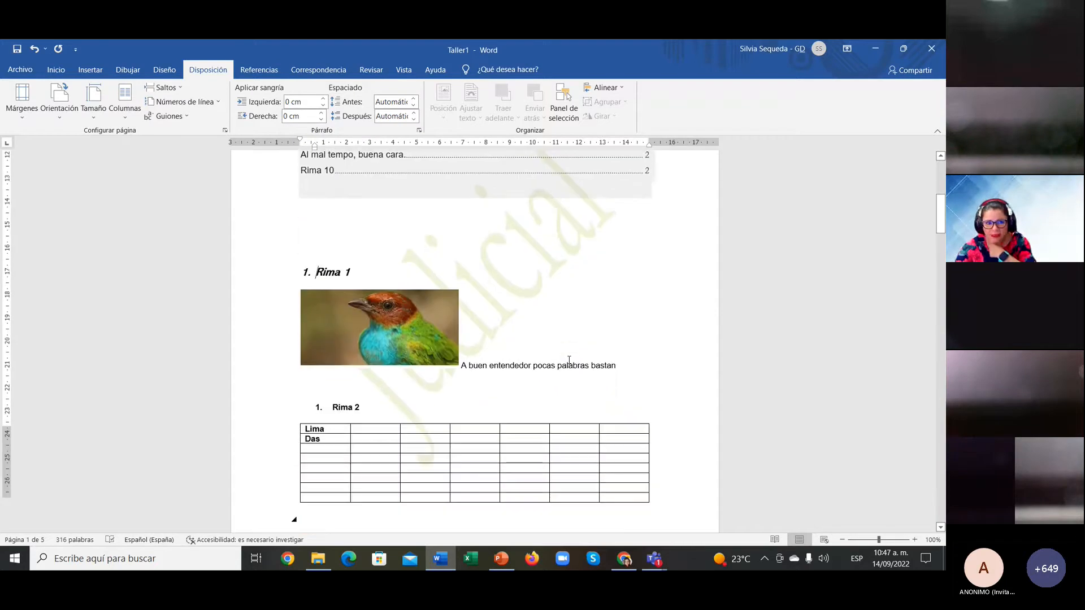
scroll(569, 360, down, 5)
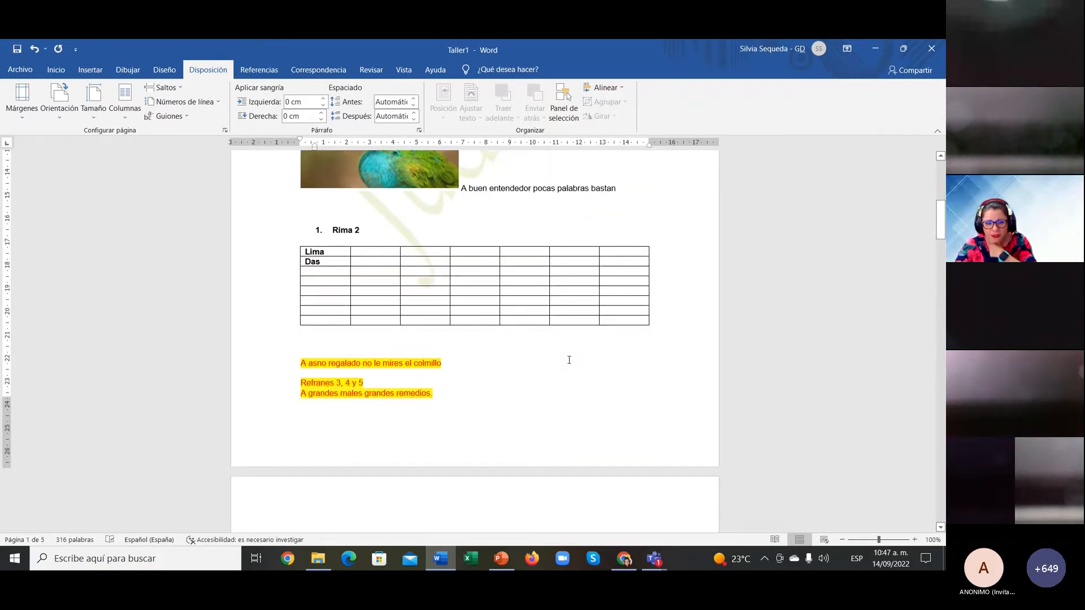